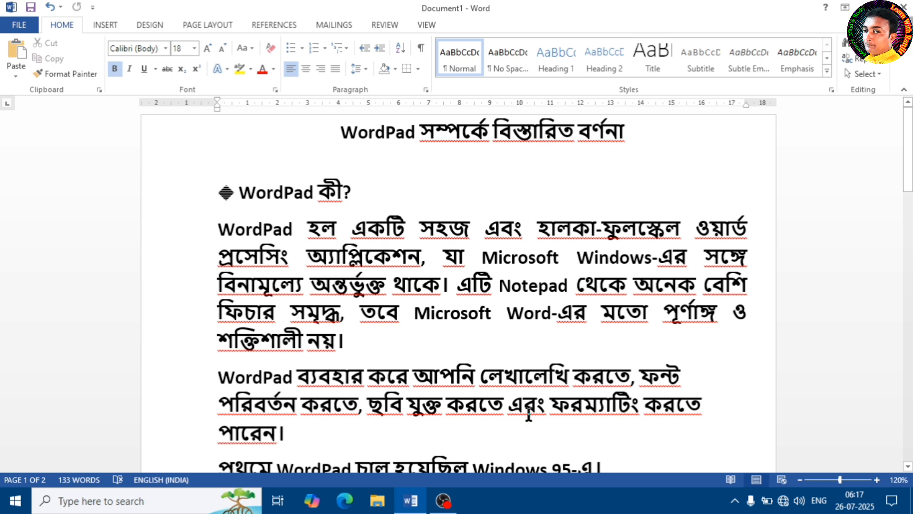
# Read through the WordPad notes from the title to the conclusion and return to the beginning of the document.
pyautogui.scroll(-3, 547, 349)
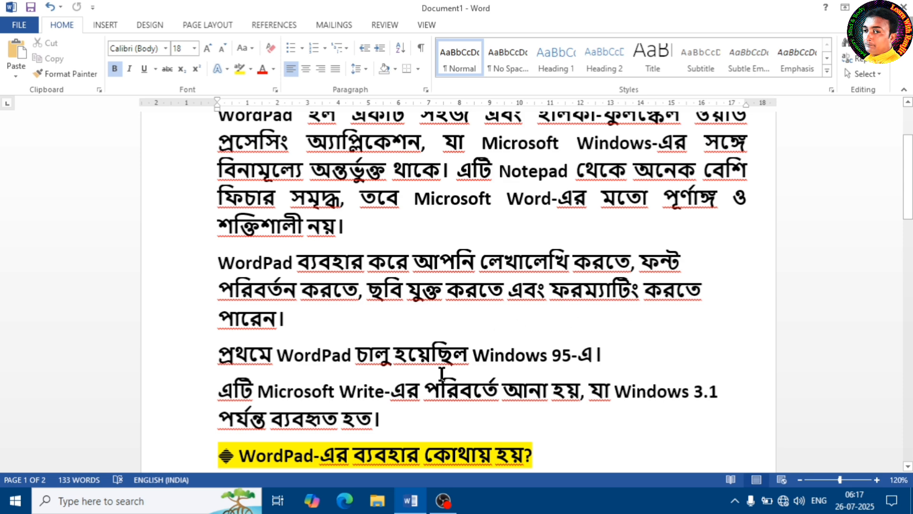
pyautogui.scroll(-3, 529, 335)
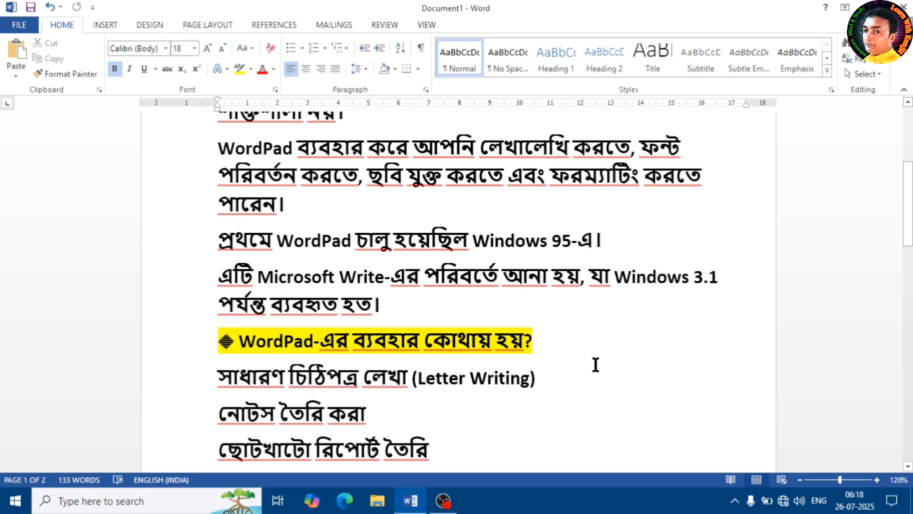
pyautogui.scroll(-3, 596, 365)
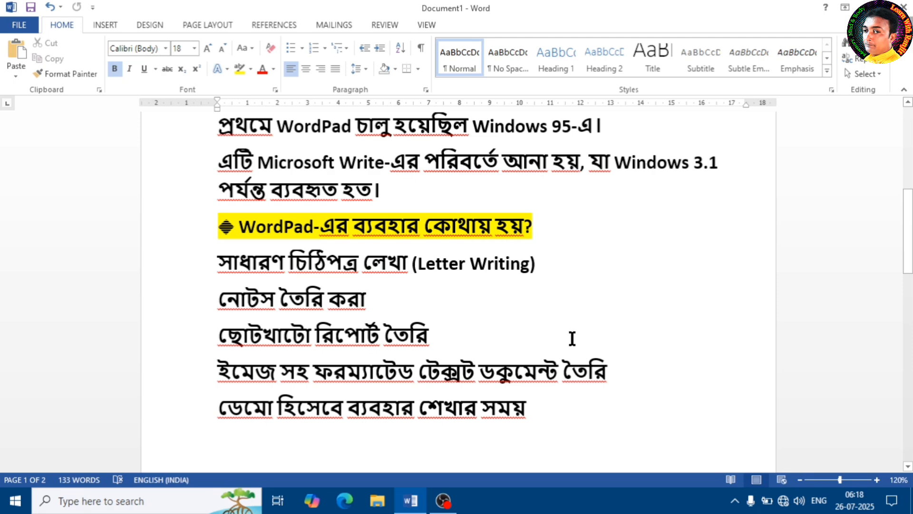
pyautogui.scroll(-2, 572, 338)
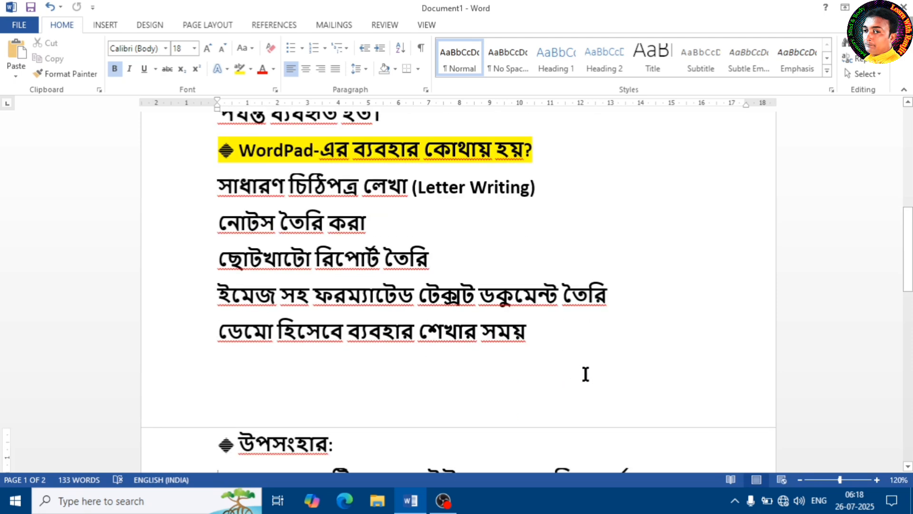
pyautogui.scroll(-6, 586, 375)
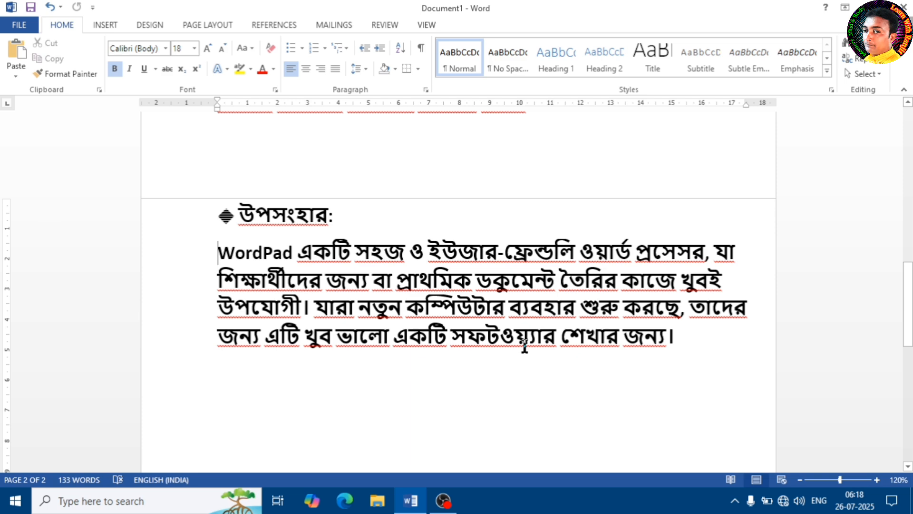
pyautogui.scroll(3, 525, 345)
pyautogui.scroll(8, 525, 345)
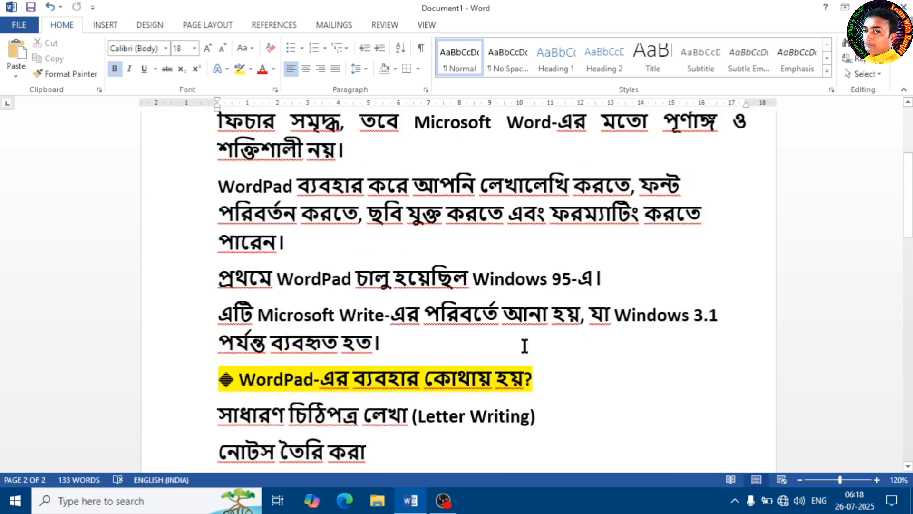
# Close the Word document without saving its changes and refresh the desktop.
pyautogui.click(904, 7)
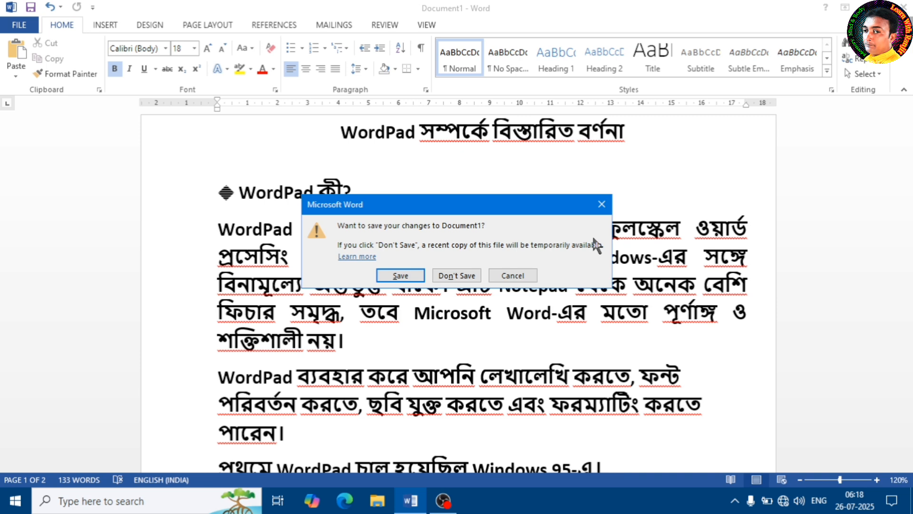
pyautogui.click(462, 275)
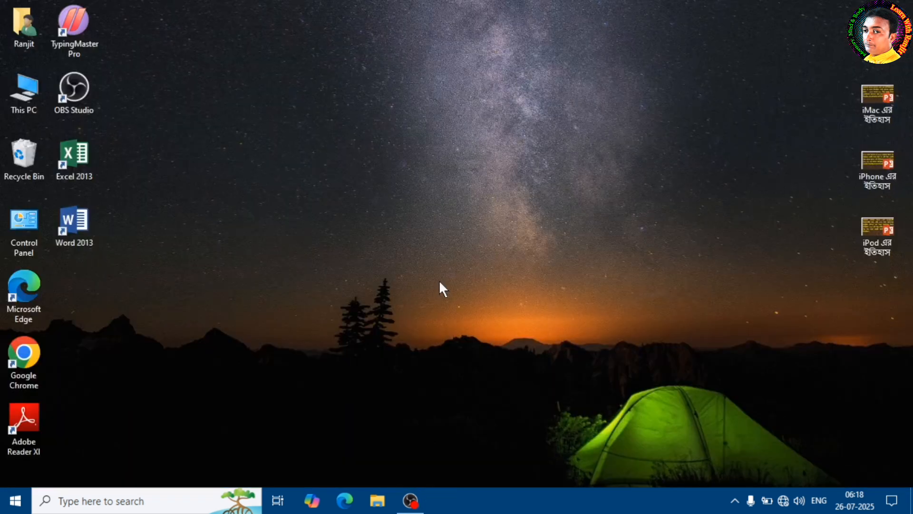
pyautogui.rightClick(245, 92)
pyautogui.click(301, 132)
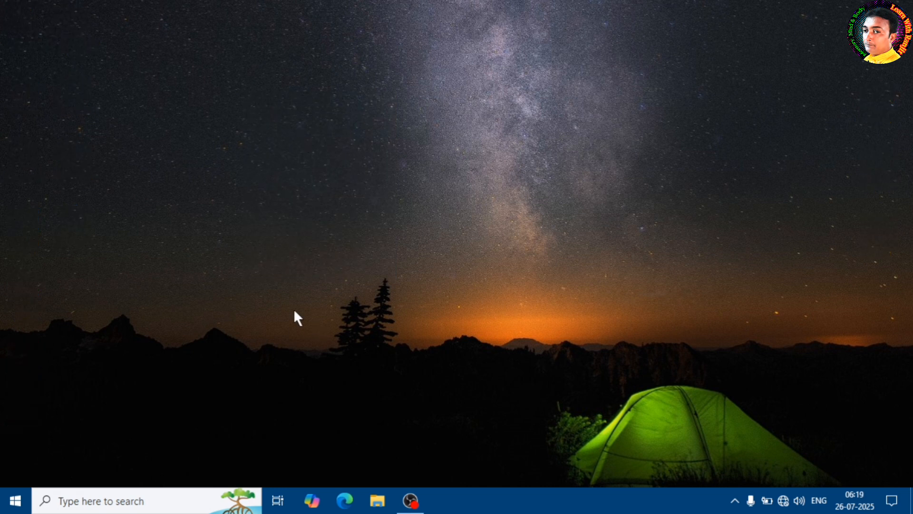
# Search Windows for WordPad and open it with a blank document.
pyautogui.click(127, 501)
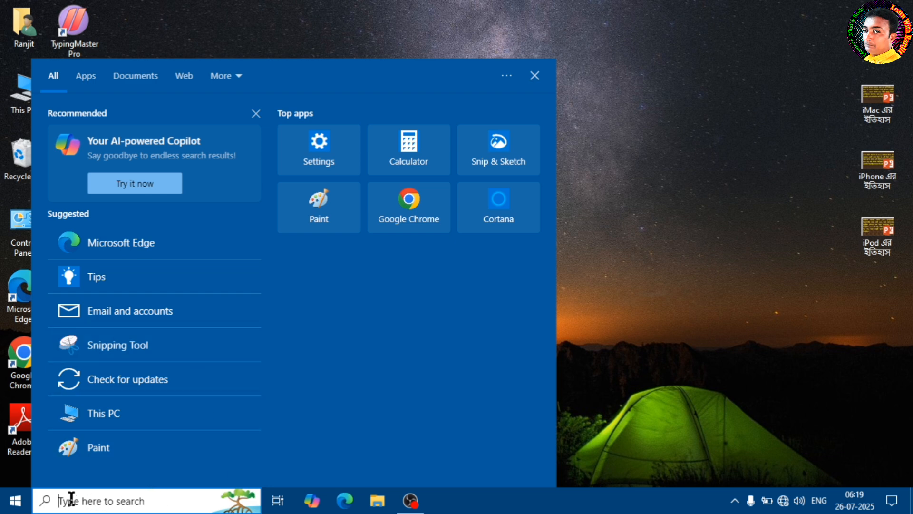
pyautogui.click(8, 507)
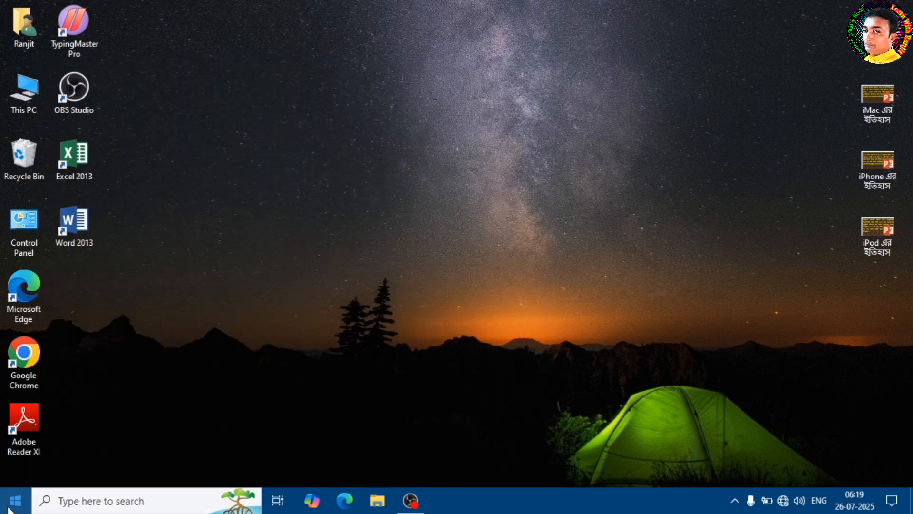
pyautogui.click(8, 508)
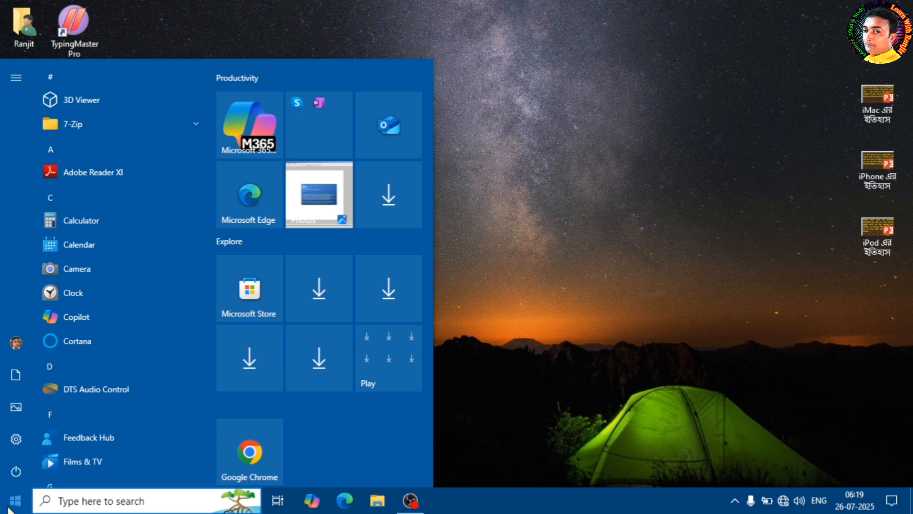
pyautogui.click(98, 501)
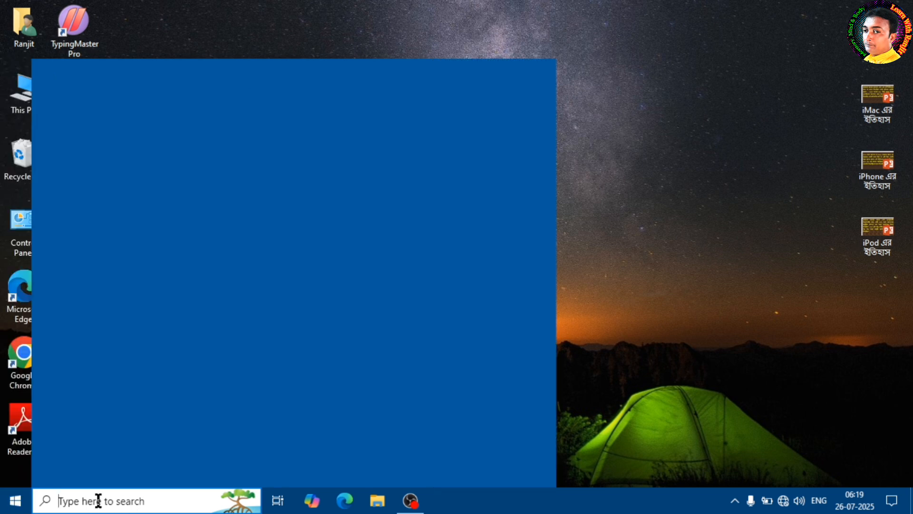
pyautogui.write('w')
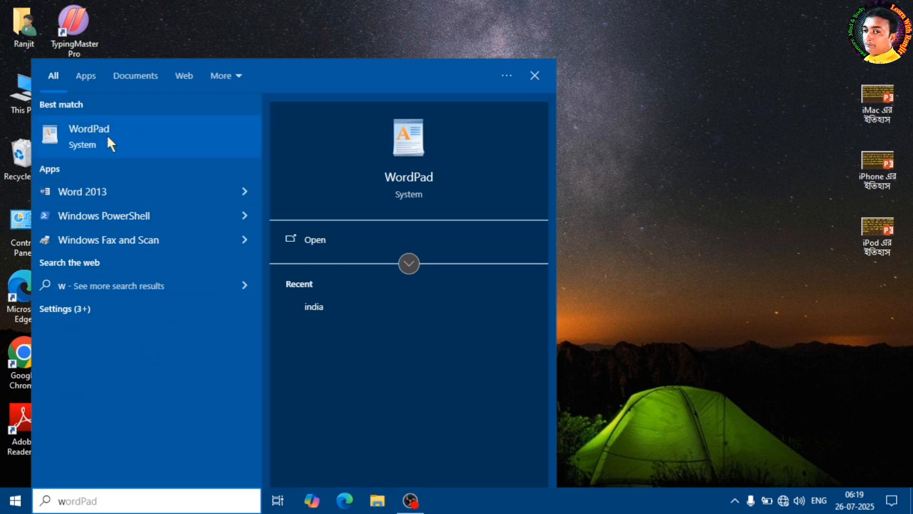
pyautogui.click(110, 134)
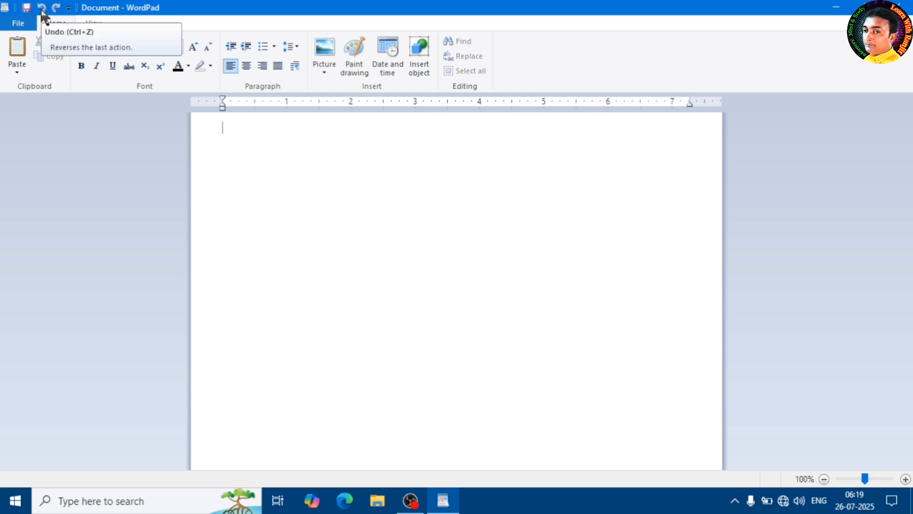
pyautogui.click(69, 10)
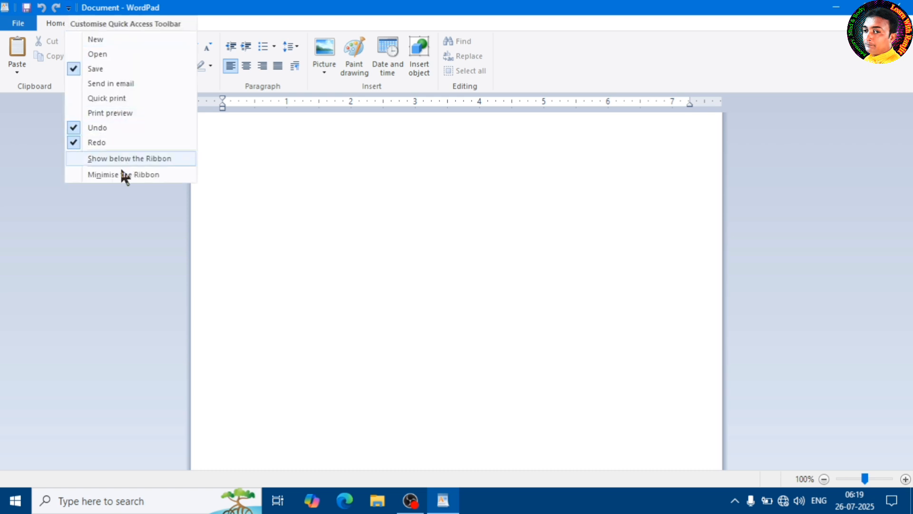
pyautogui.click(134, 7)
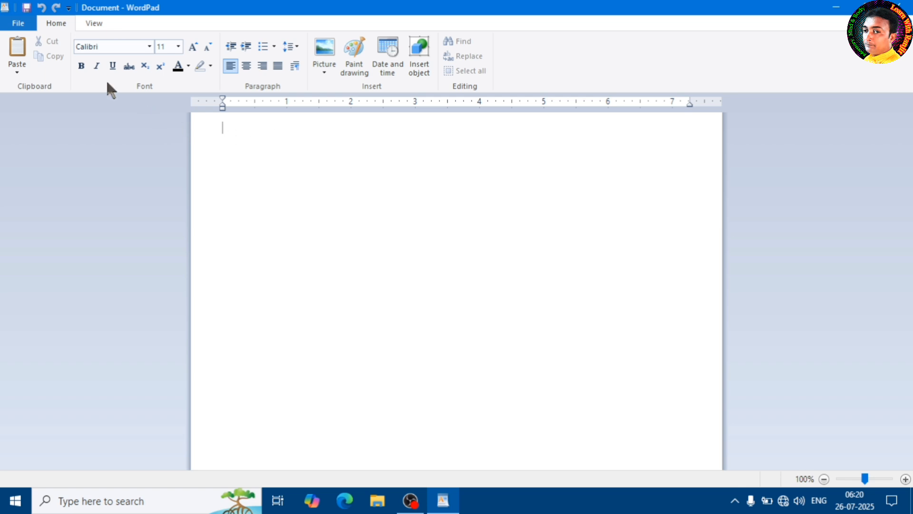
# Save the blank document in the Documents folder as Rich Text Format, using the author's first name as file name.
pyautogui.click(18, 24)
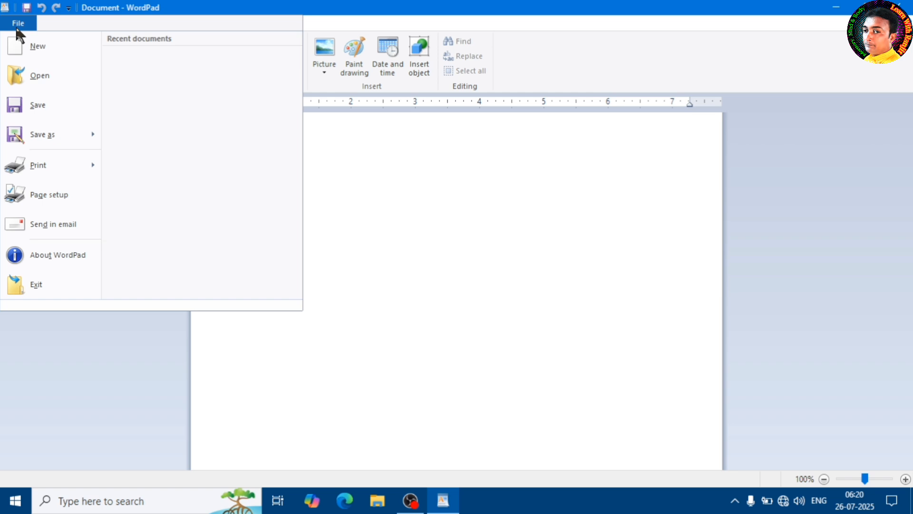
pyautogui.click(42, 106)
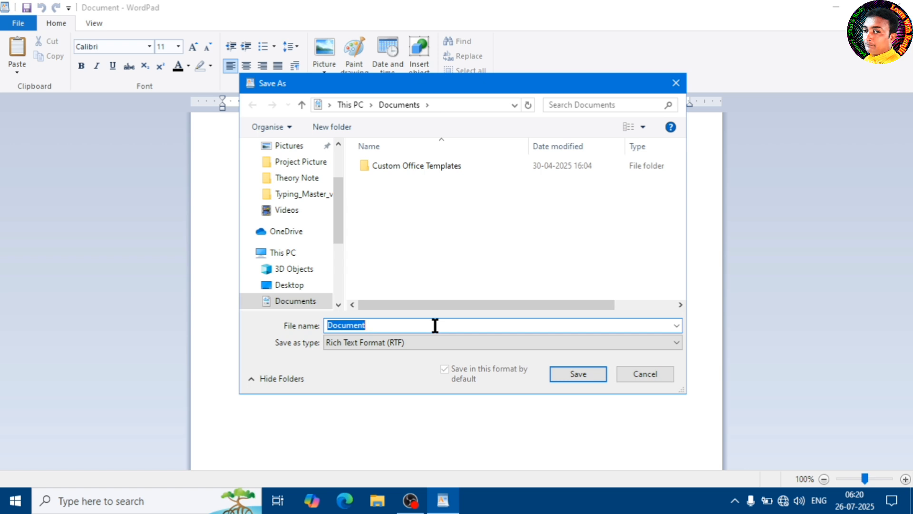
pyautogui.click(395, 327)
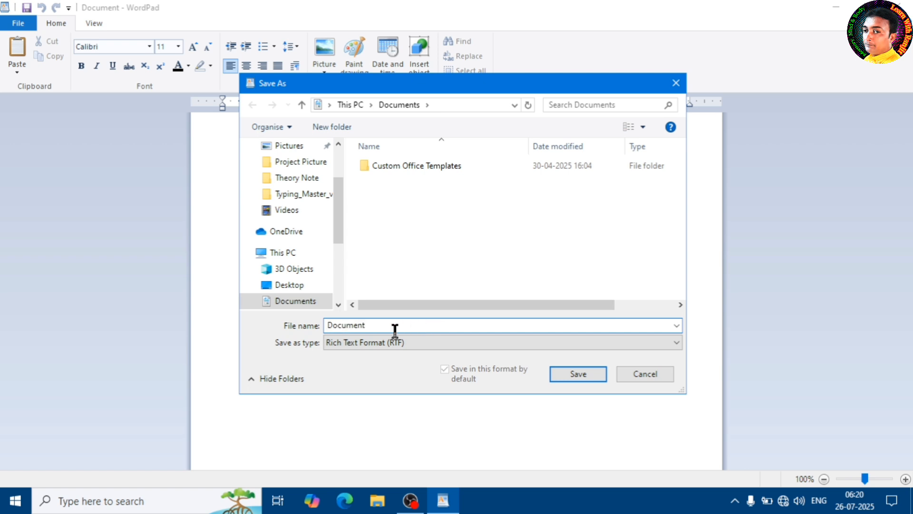
pyautogui.press('BackSpace')
pyautogui.press('BackSpace')
pyautogui.press('BackSpace')
pyautogui.press('BackSpace')
pyautogui.press('BackSpace')
pyautogui.press('BackSpace')
pyautogui.press('BackSpace')
pyautogui.press('BackSpace')
pyautogui.write('Ranjit')
pyautogui.click(576, 374)
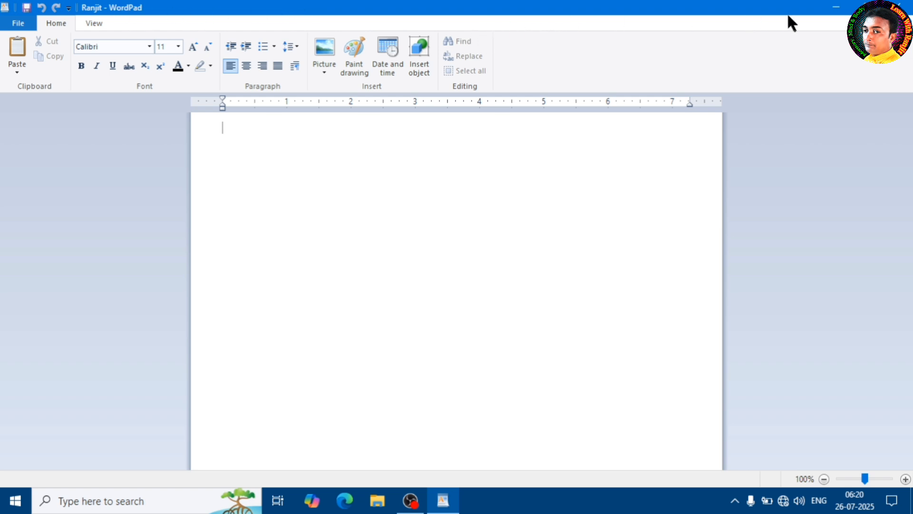
# Minimise the WordPad window and bring it back from the taskbar.
pyautogui.click(835, 10)
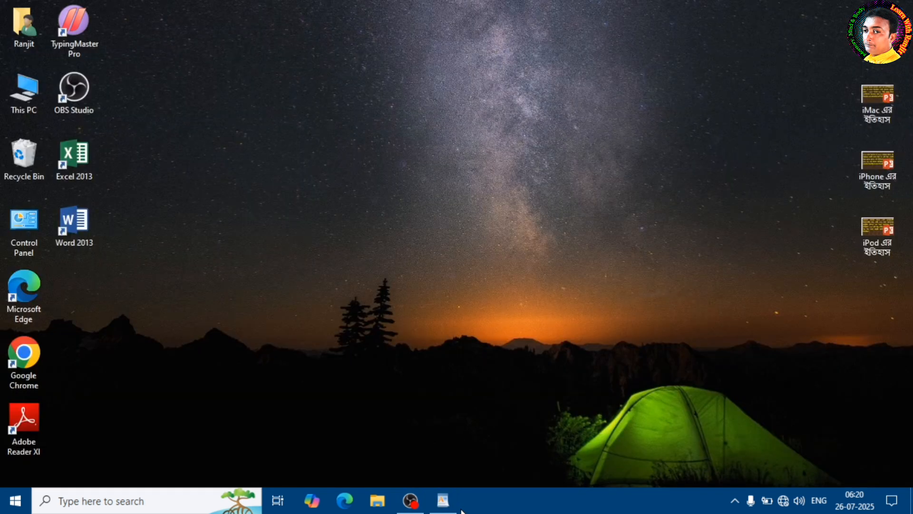
pyautogui.click(442, 504)
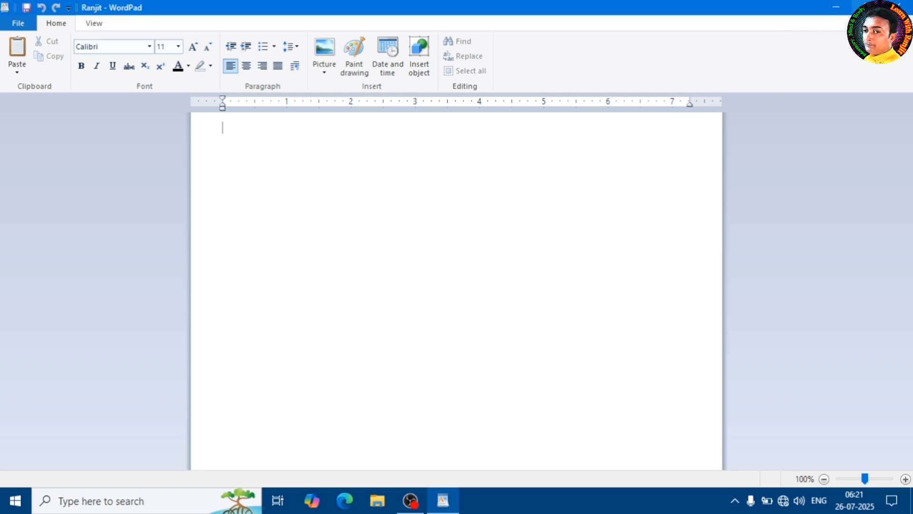
# Restore the WordPad window to a smaller size, enlarge its width and height, and maximise it again.
pyautogui.click(868, 7)
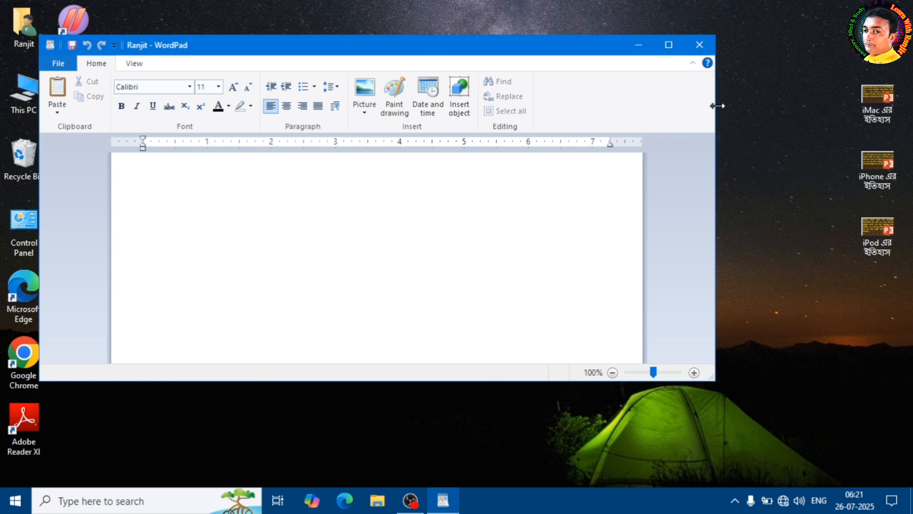
pyautogui.moveTo(718, 106); pyautogui.dragTo(838, 109)
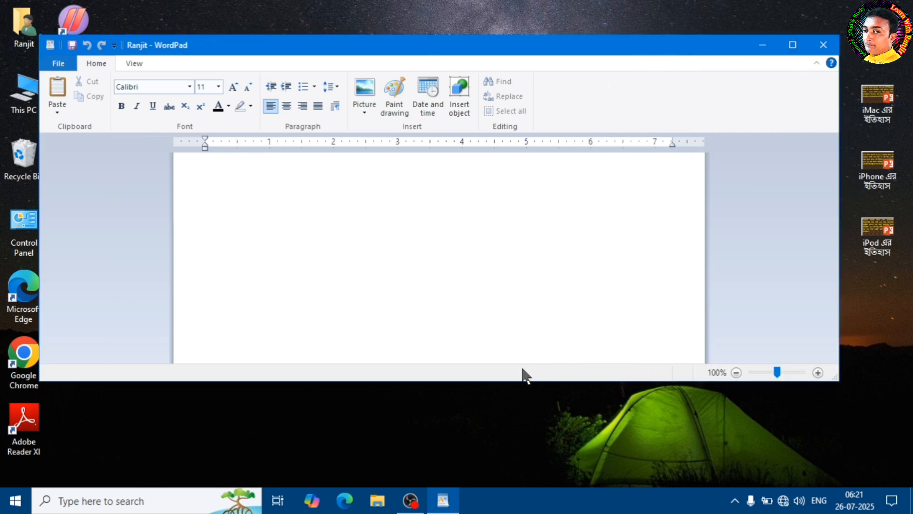
pyautogui.moveTo(517, 381); pyautogui.dragTo(521, 470)
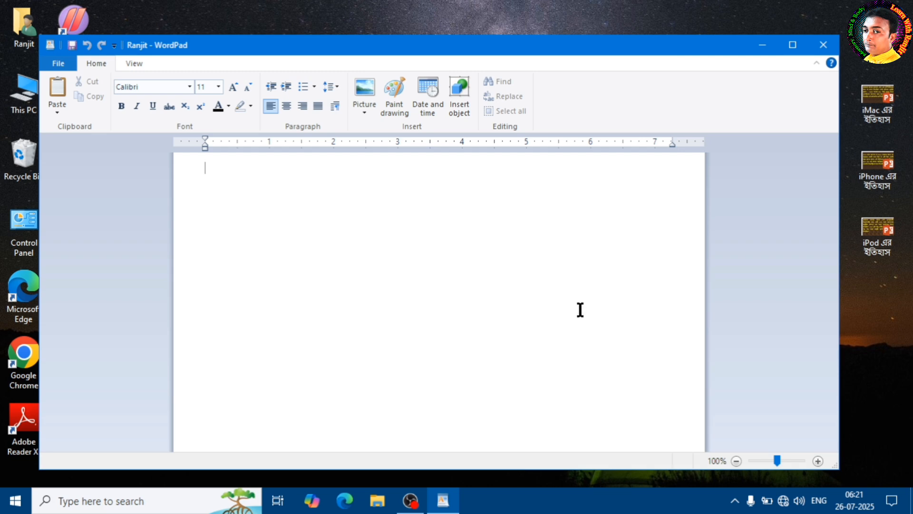
pyautogui.click(792, 45)
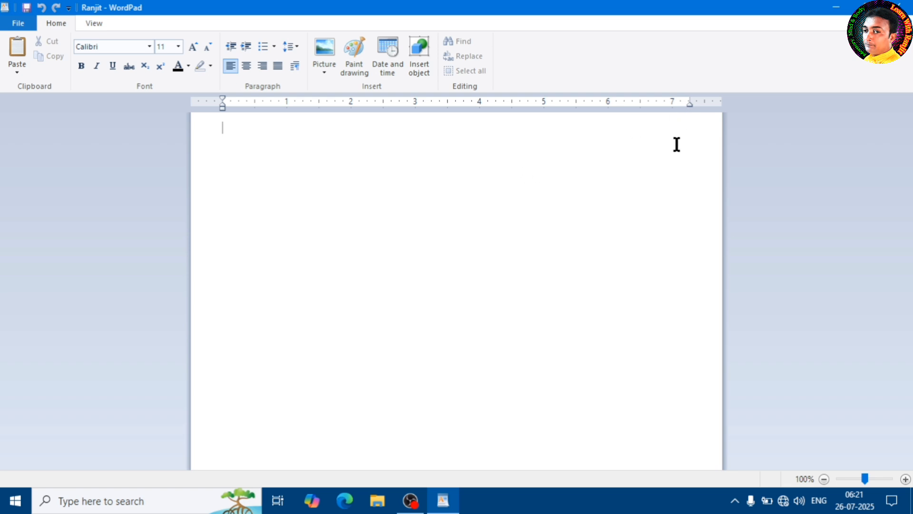
# Close the saved document and reopen WordPad with a blank document.
pyautogui.click(898, 3)
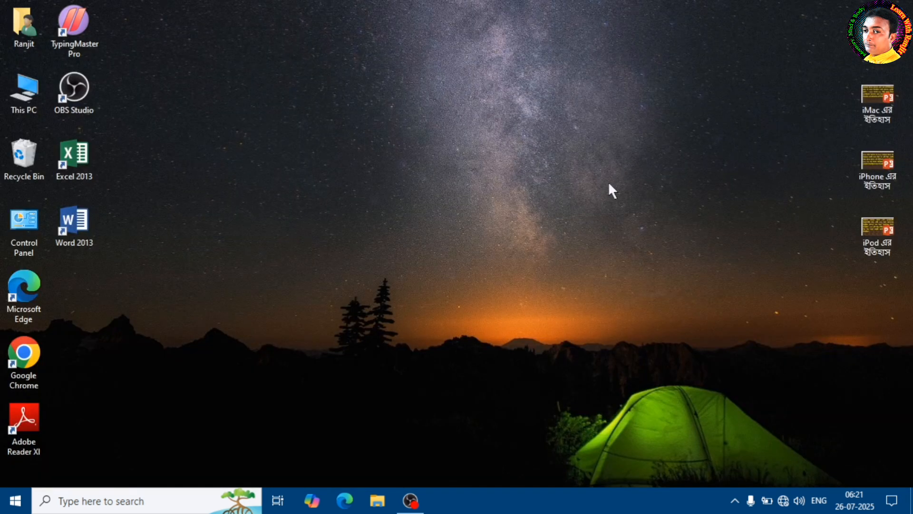
pyautogui.click(104, 499)
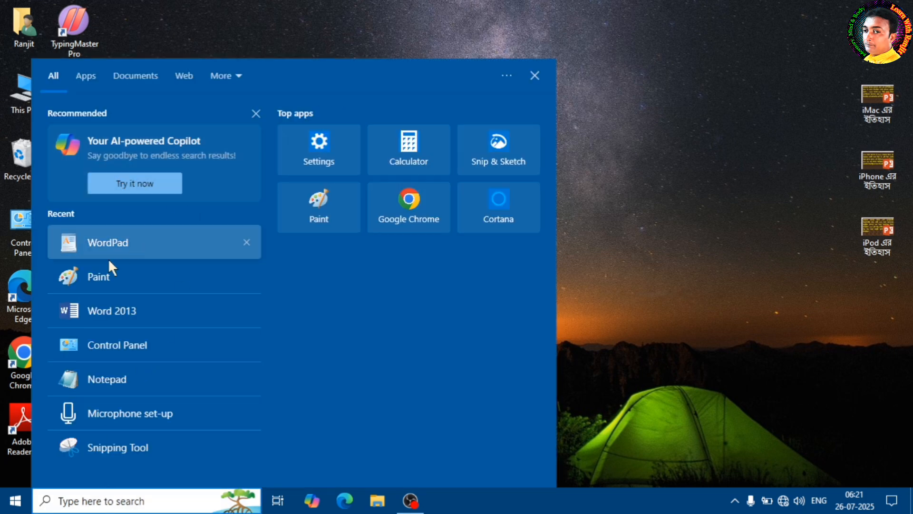
pyautogui.click(102, 238)
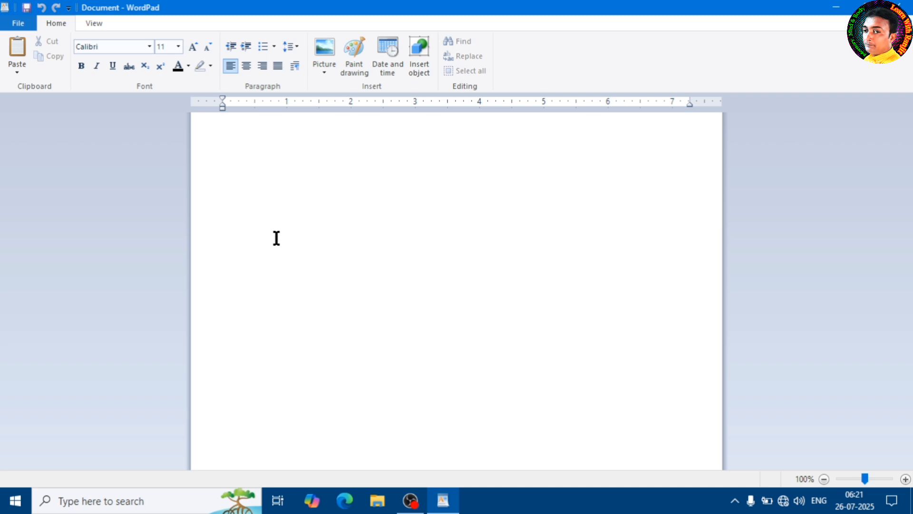
pyautogui.click(21, 27)
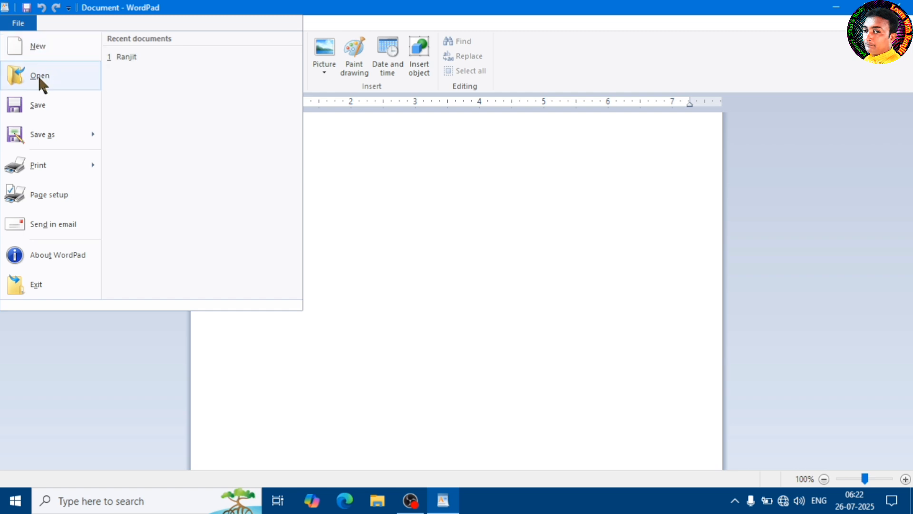
pyautogui.click(419, 191)
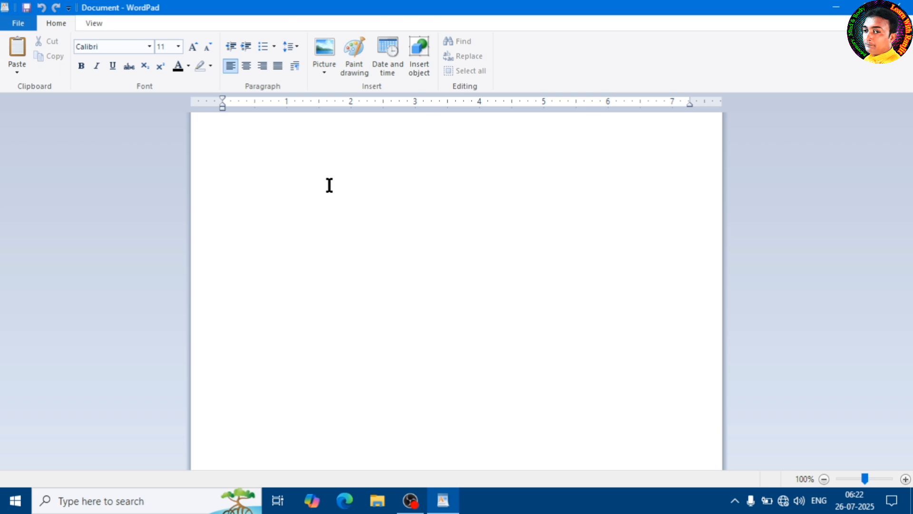
# Enter the line "My name is" followed by the author's first name in the blank document.
pyautogui.write('H')
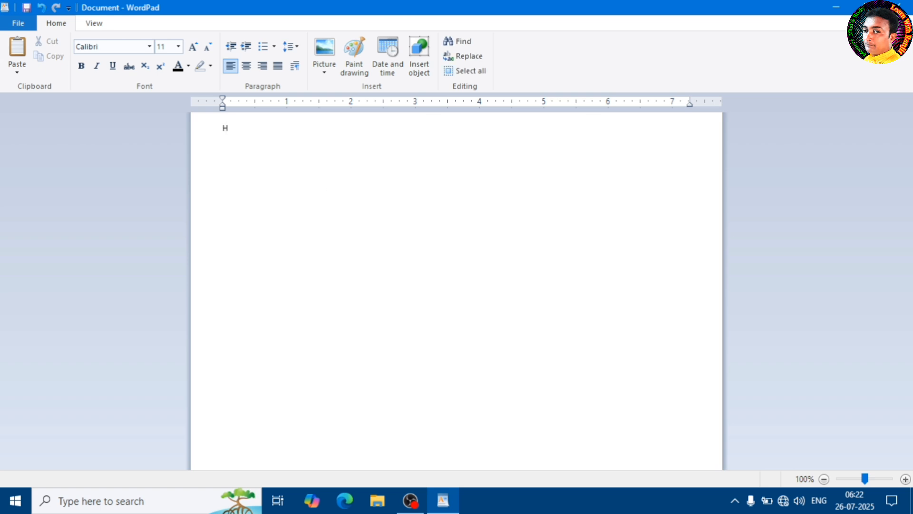
pyautogui.press('BackSpace')
pyautogui.write('My name is Ranjit')
pyautogui.hotkey('ctrl', 's')
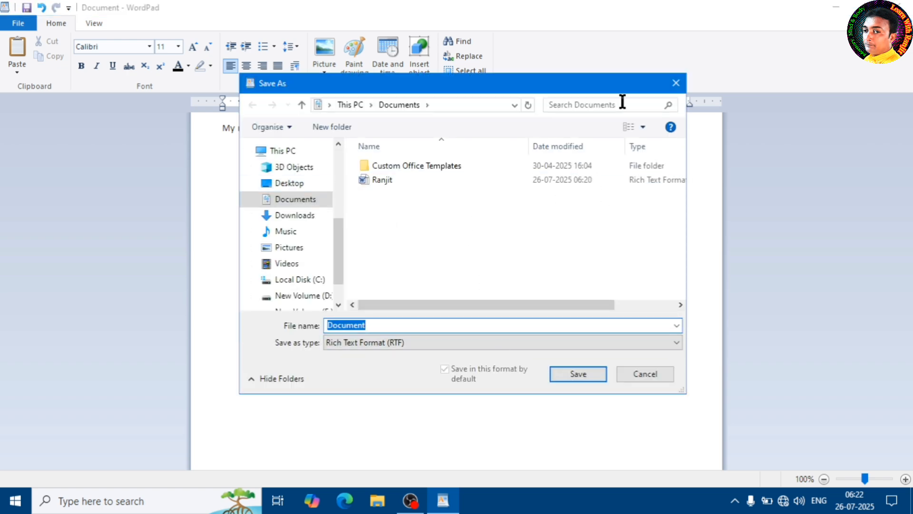
pyautogui.click(677, 84)
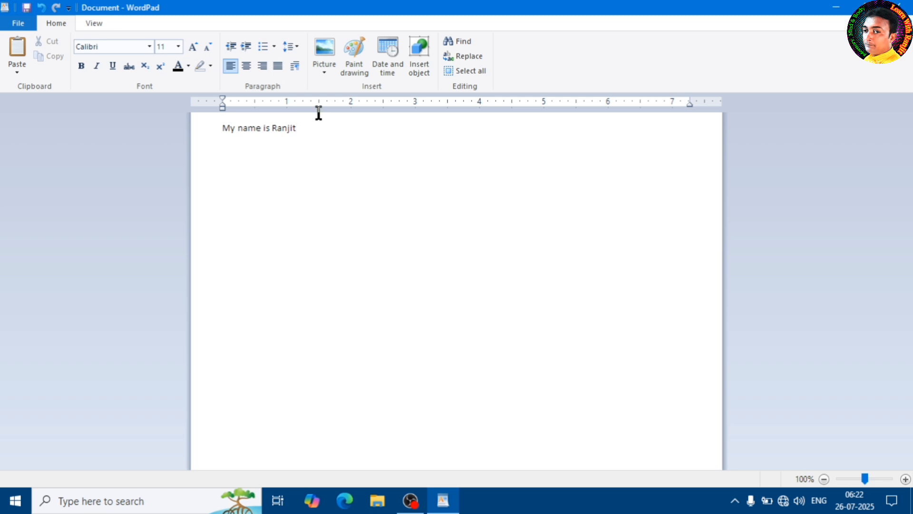
pyautogui.click(19, 23)
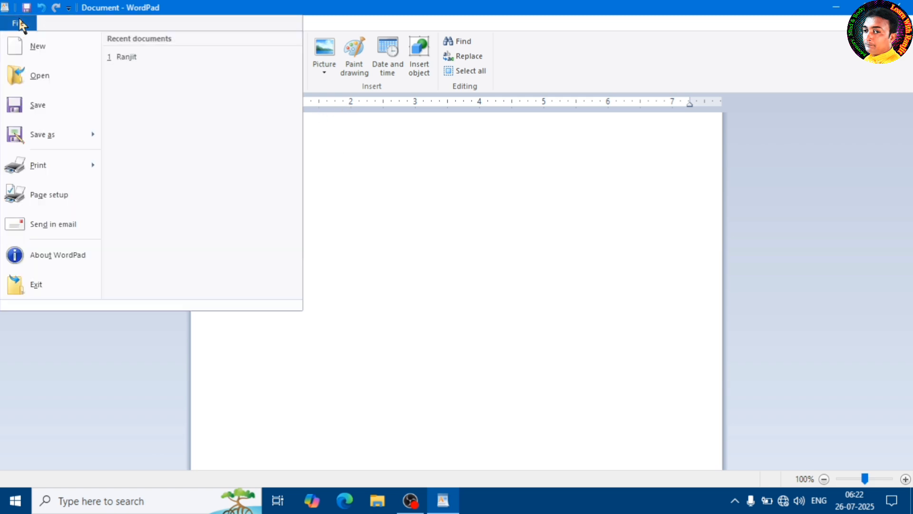
pyautogui.click(39, 46)
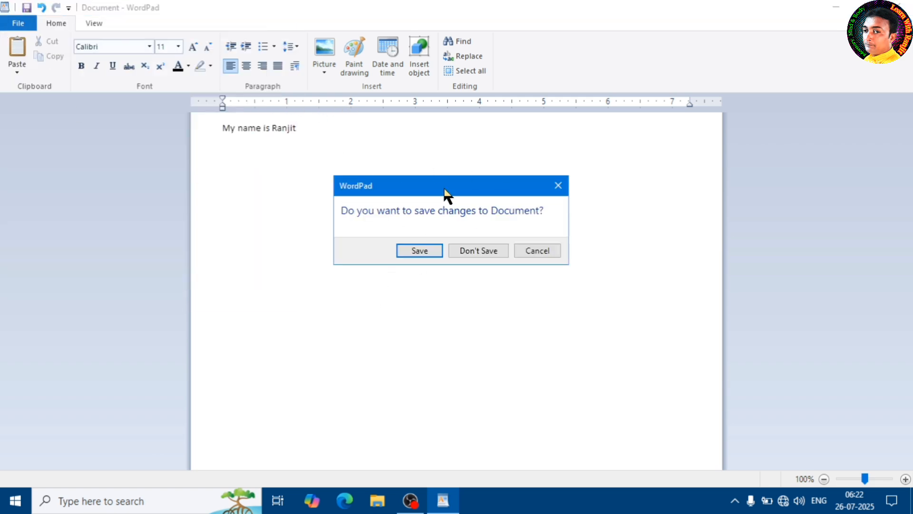
pyautogui.moveTo(445, 188)
pyautogui.mouseDown()
pyautogui.moveTo(466, 202)
pyautogui.moveTo(450, 194)
pyautogui.mouseUp()
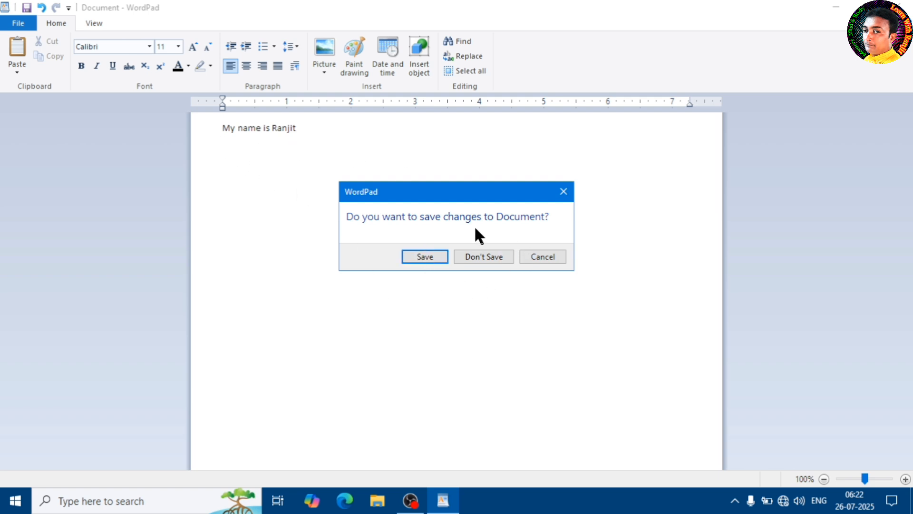
pyautogui.click(423, 258)
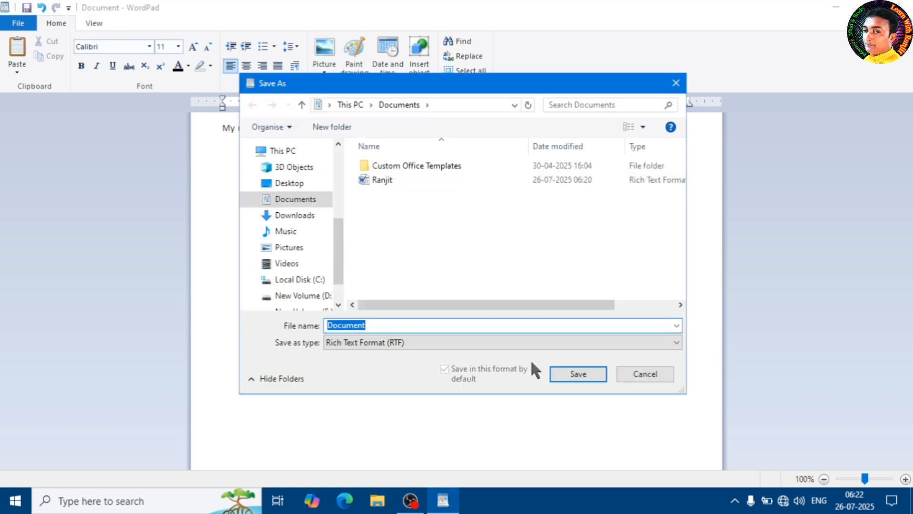
pyautogui.click(651, 374)
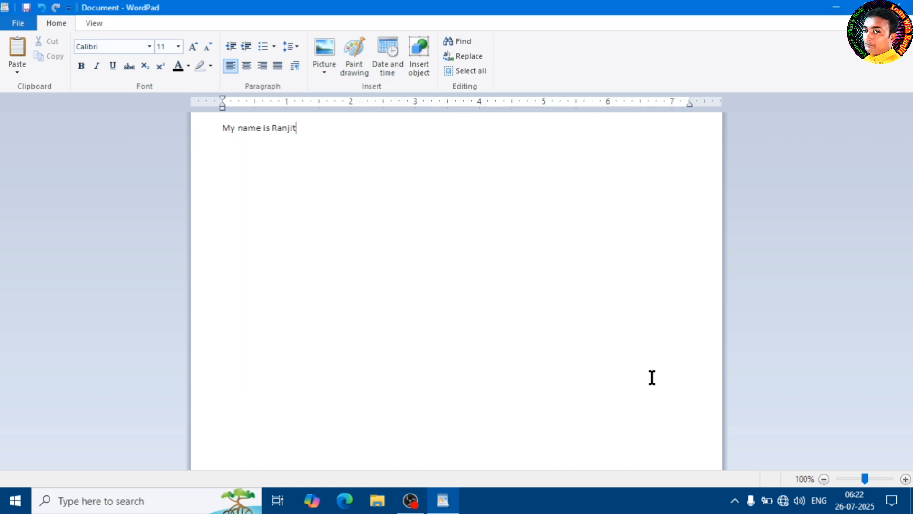
pyautogui.click(17, 24)
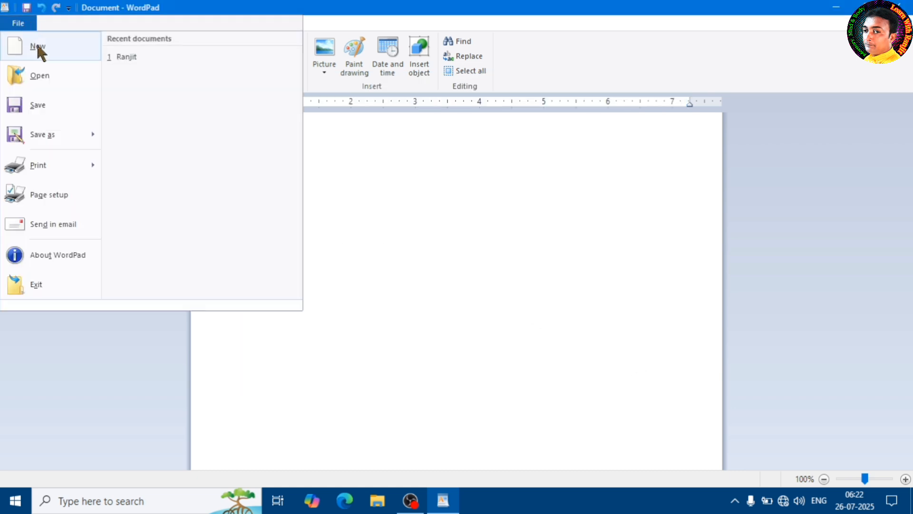
pyautogui.click(38, 47)
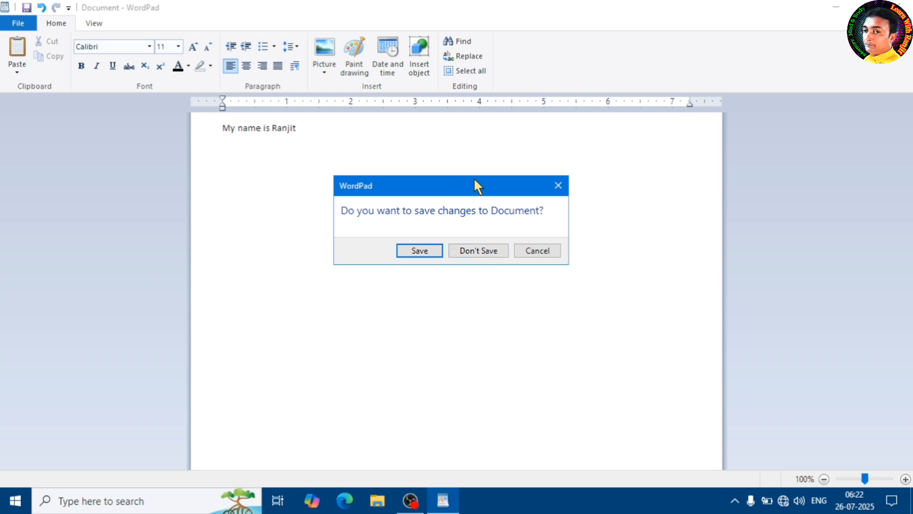
pyautogui.moveTo(474, 185); pyautogui.dragTo(438, 183)
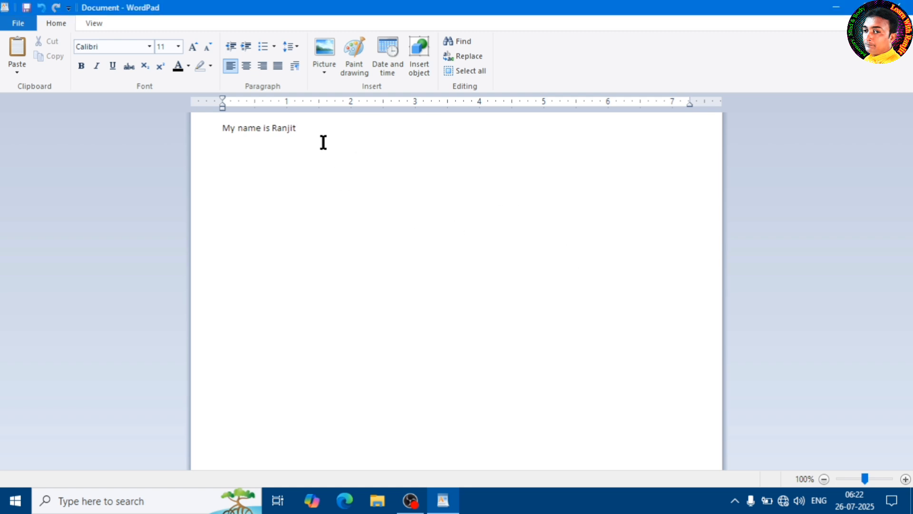
# Add the line "gjefgkj k" below the existing text, and start a new blank document without saving the changes.
pyautogui.press('Return')
pyautogui.write('gjefgkj k')
pyautogui.click(21, 27)
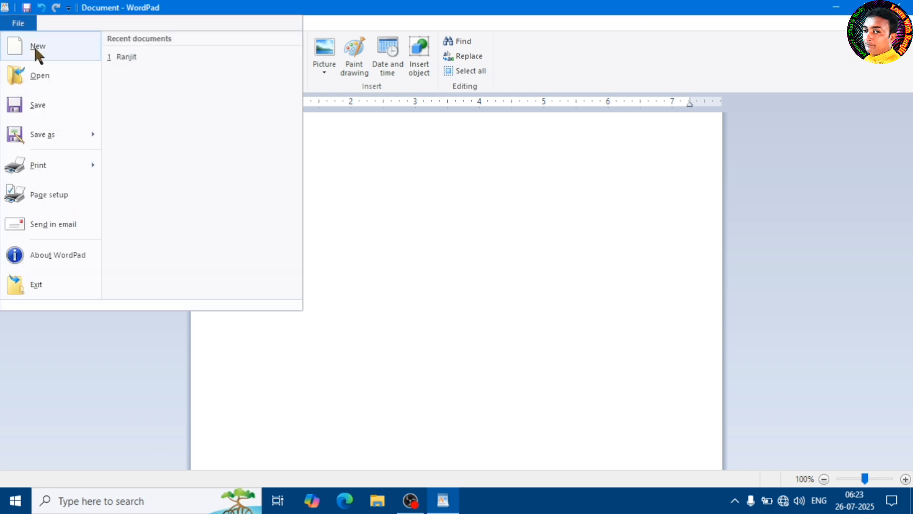
pyautogui.click(33, 45)
pyautogui.moveTo(404, 190); pyautogui.dragTo(390, 210)
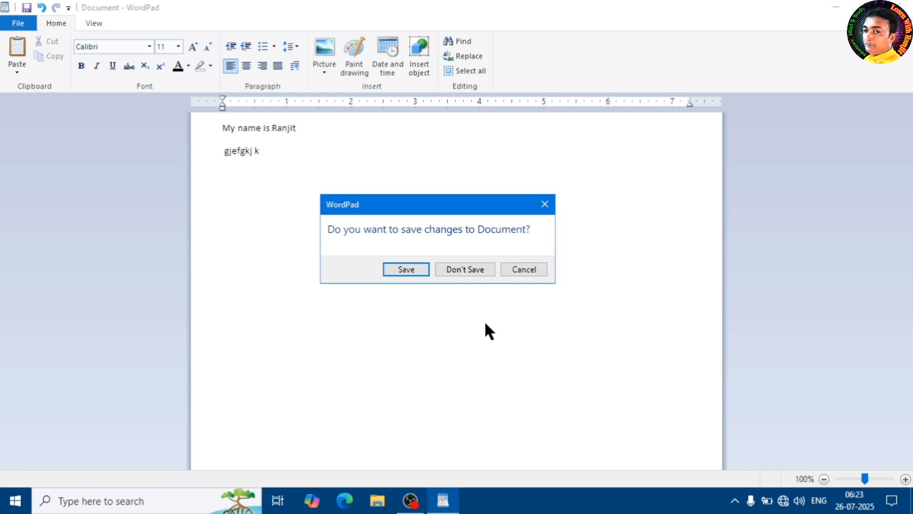
pyautogui.click(469, 270)
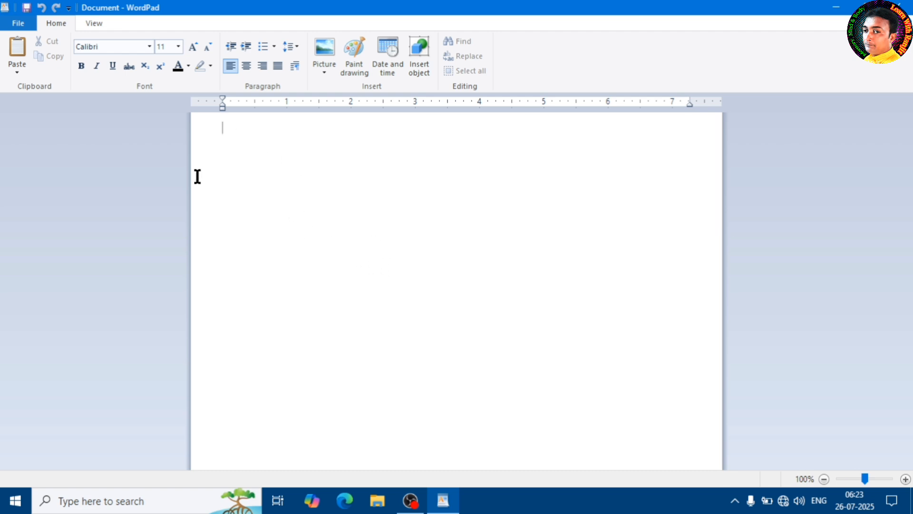
# Open the text document "india" from the Documents folder.
pyautogui.click(28, 23)
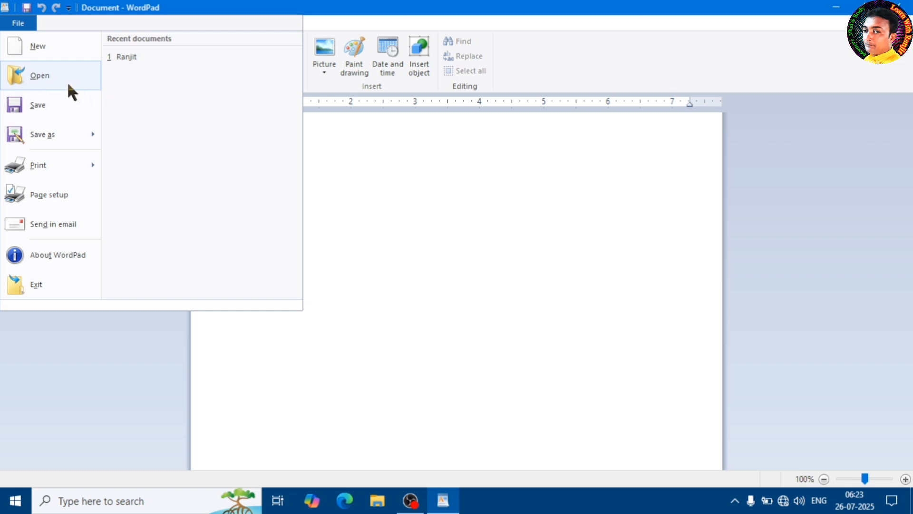
pyautogui.click(35, 75)
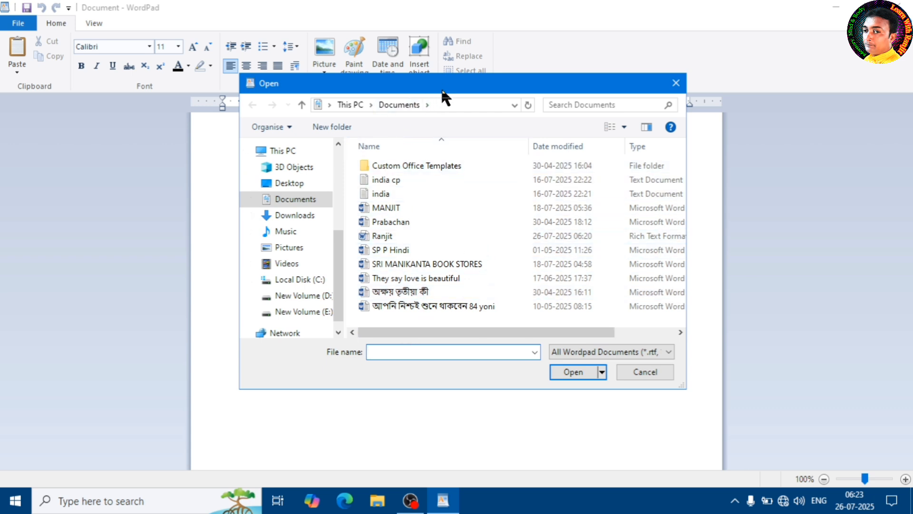
pyautogui.moveTo(441, 92)
pyautogui.mouseDown()
pyautogui.moveTo(450, 124)
pyautogui.moveTo(435, 105)
pyautogui.mouseUp()
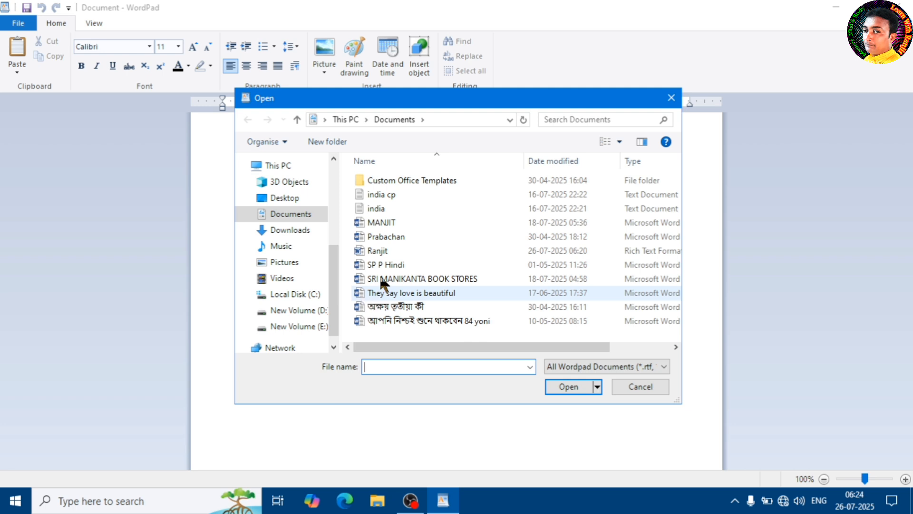
pyautogui.click(380, 210)
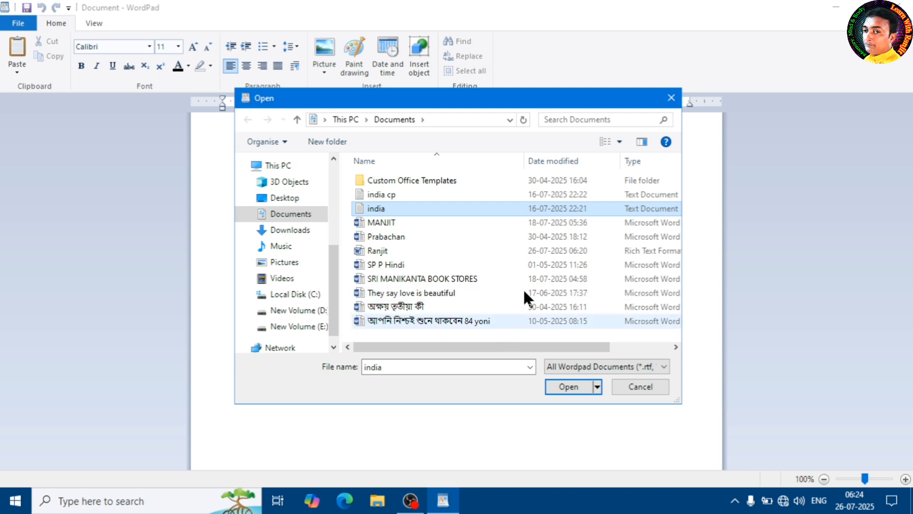
pyautogui.click(576, 388)
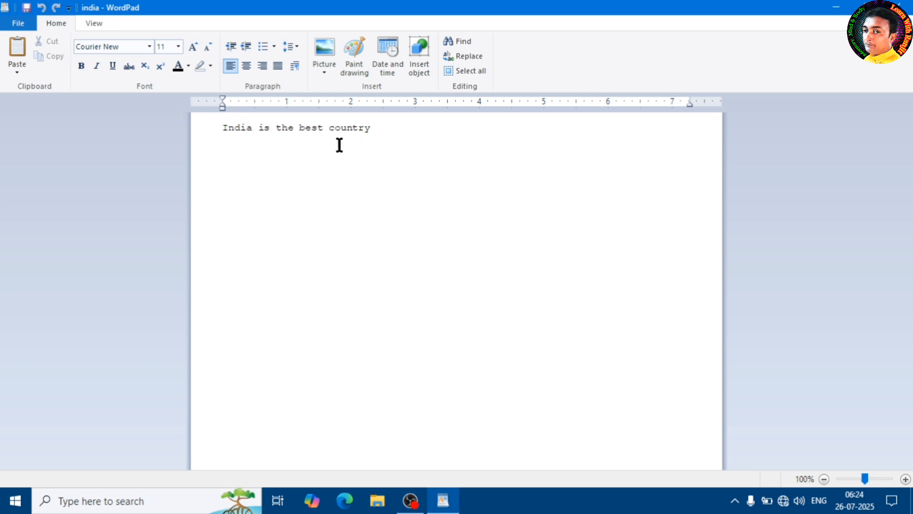
pyautogui.click(18, 23)
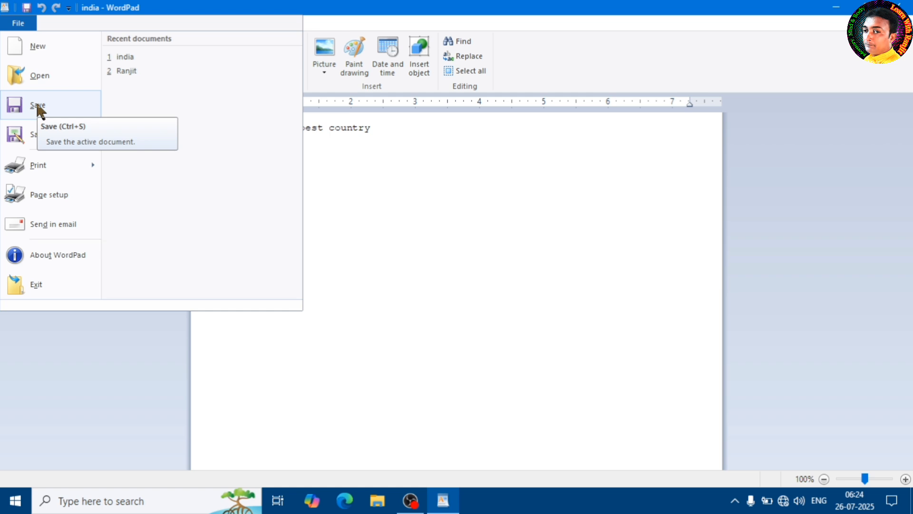
pyautogui.click(54, 75)
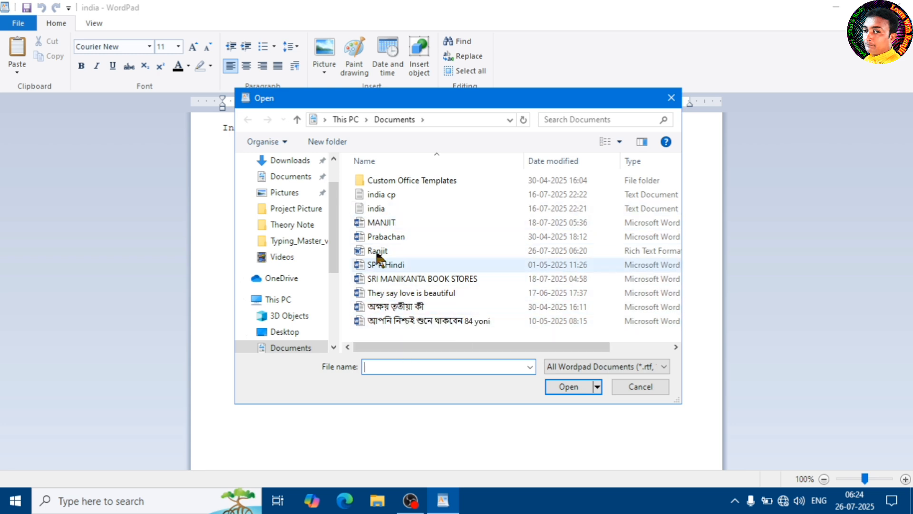
pyautogui.click(659, 386)
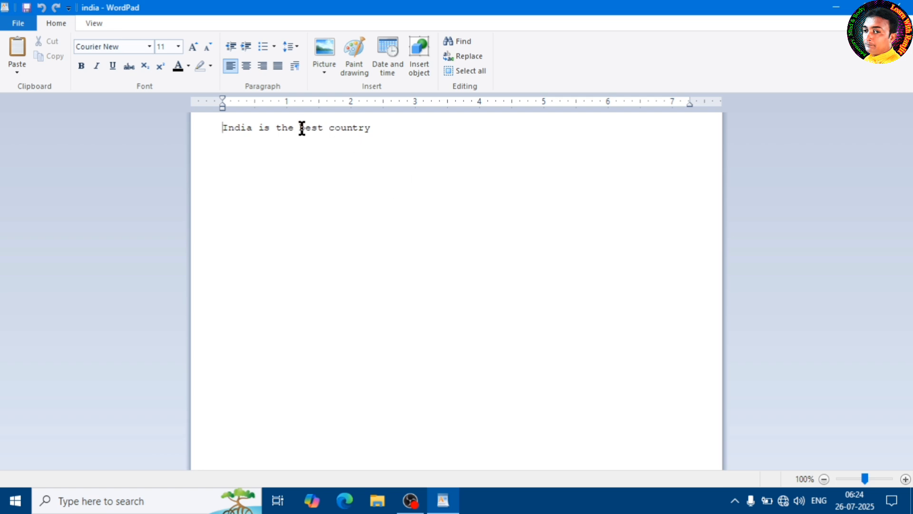
# Format the line "India is the best country" in bold, orange-yellow text at font size 28.
pyautogui.click(211, 126)
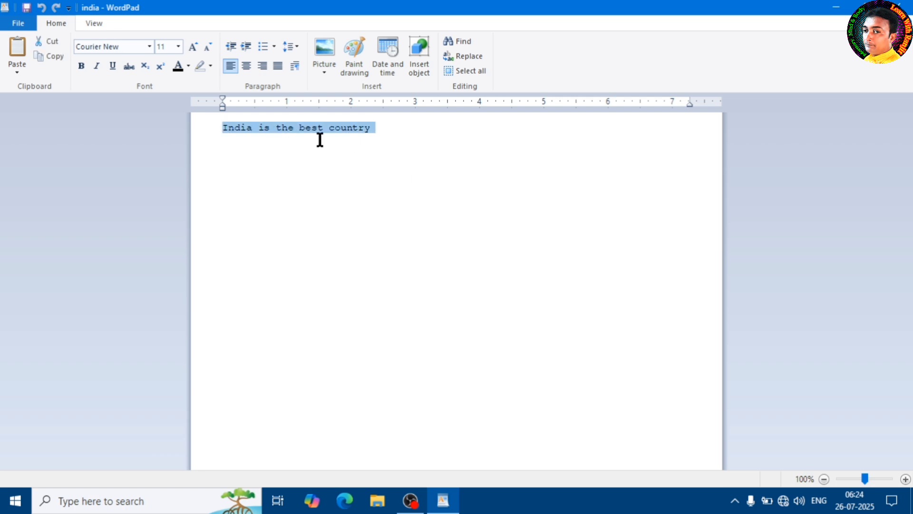
pyautogui.click(81, 66)
pyautogui.click(187, 66)
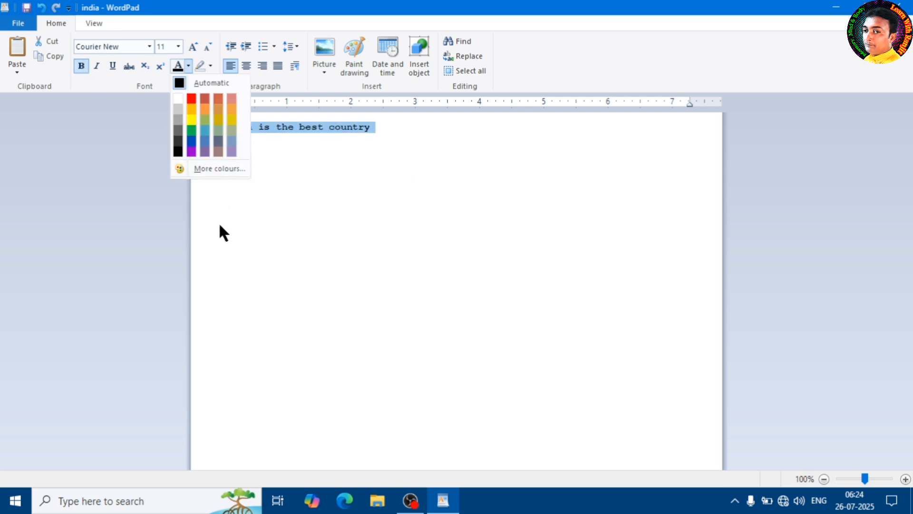
pyautogui.click(195, 118)
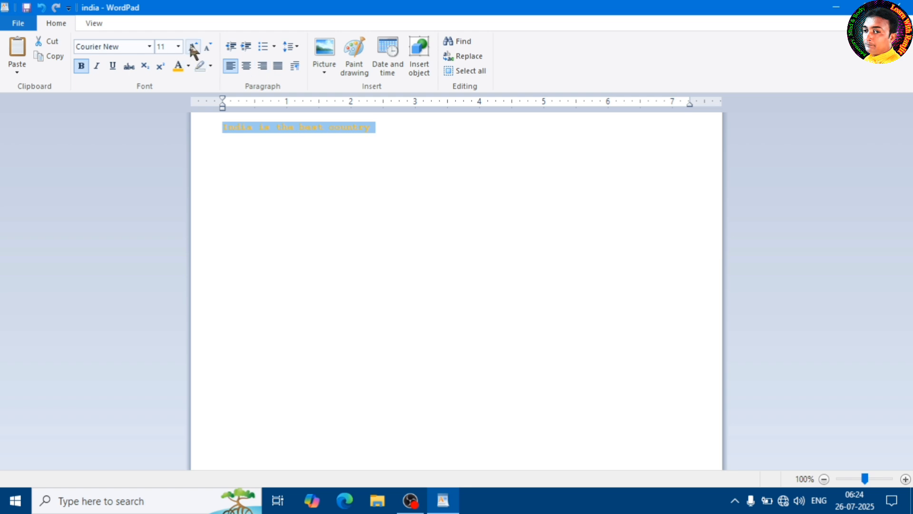
pyautogui.click(175, 47)
pyautogui.click(165, 194)
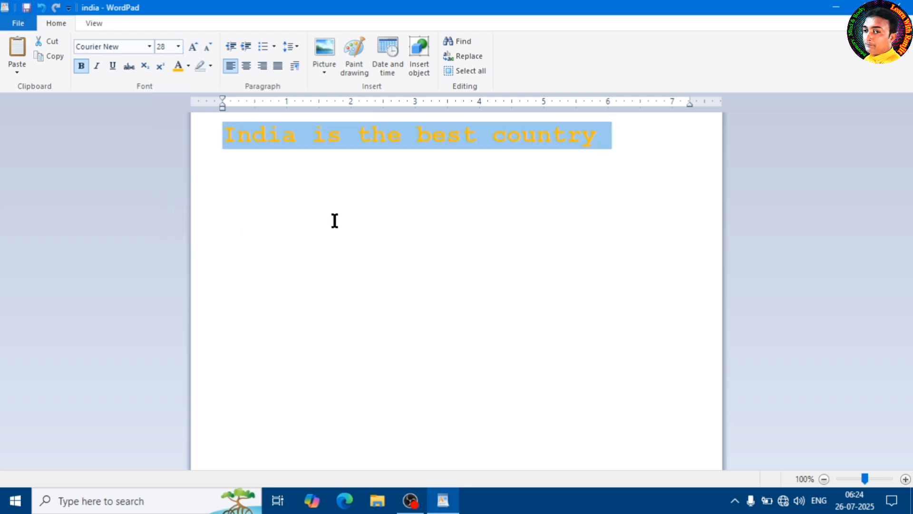
pyautogui.click(421, 194)
pyautogui.click(621, 142)
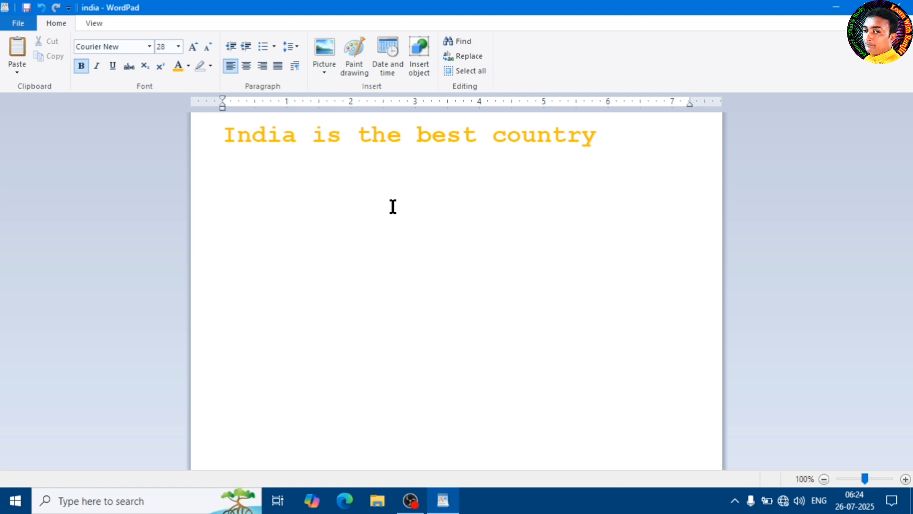
pyautogui.click(19, 27)
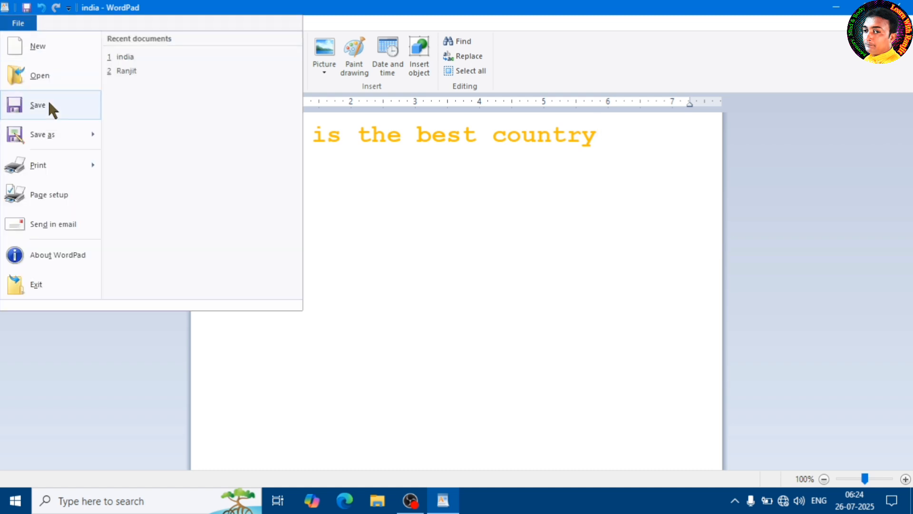
pyautogui.click(389, 157)
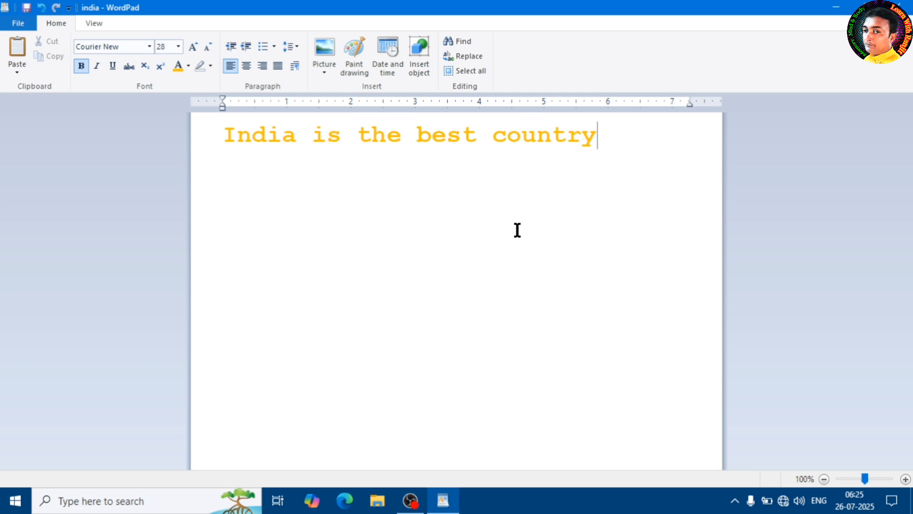
pyautogui.click(25, 27)
pyautogui.click(445, 162)
pyautogui.click(20, 24)
pyautogui.moveTo(84, 129)
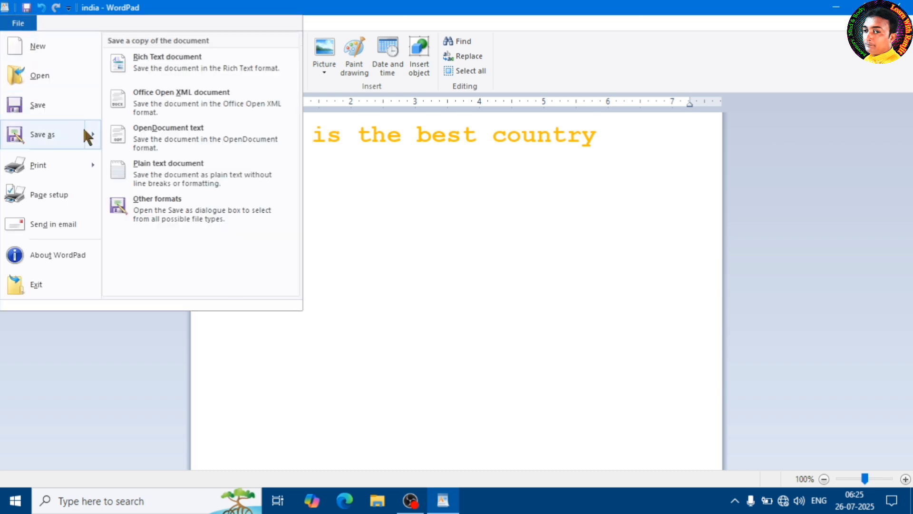
pyautogui.click(358, 156)
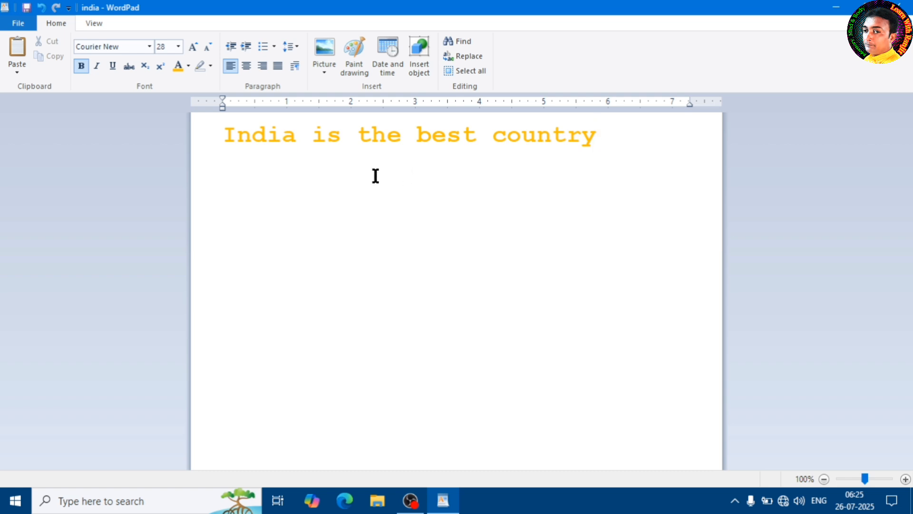
# Save the india document under its existing name, accepting the text-only format.
pyautogui.click(18, 23)
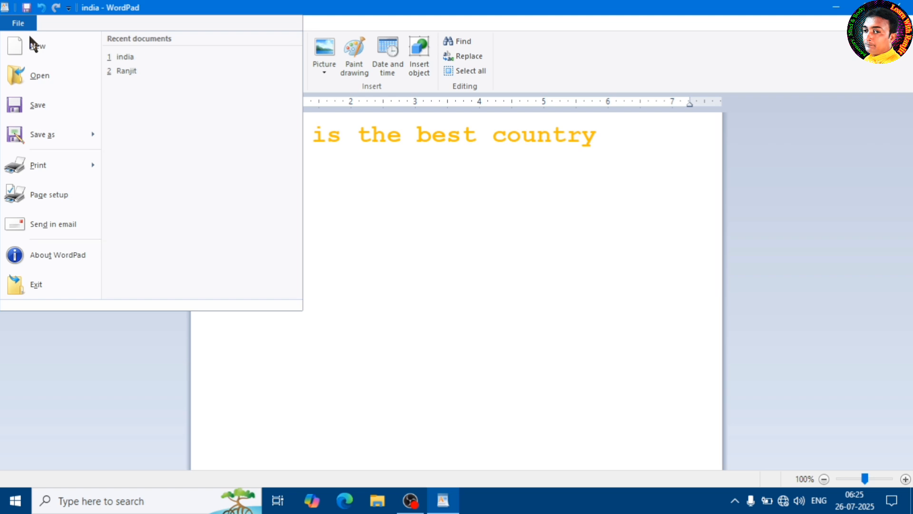
pyautogui.click(41, 103)
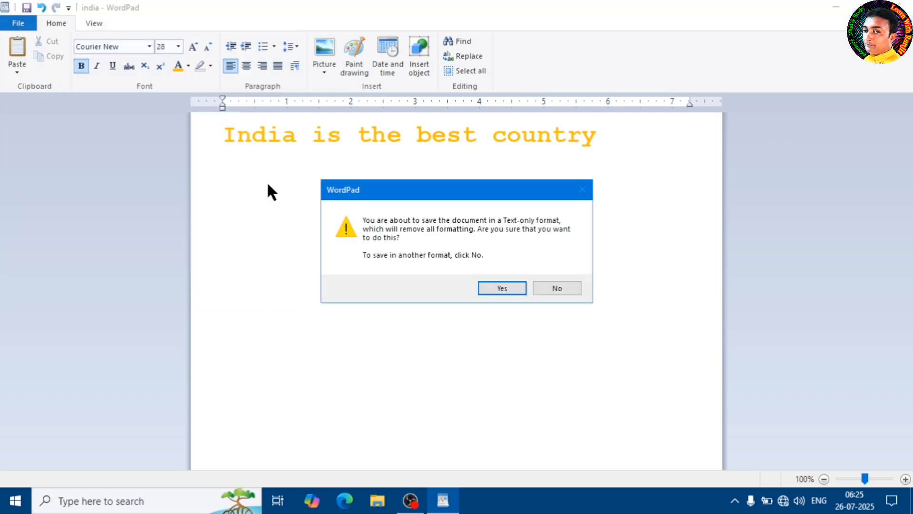
pyautogui.click(502, 289)
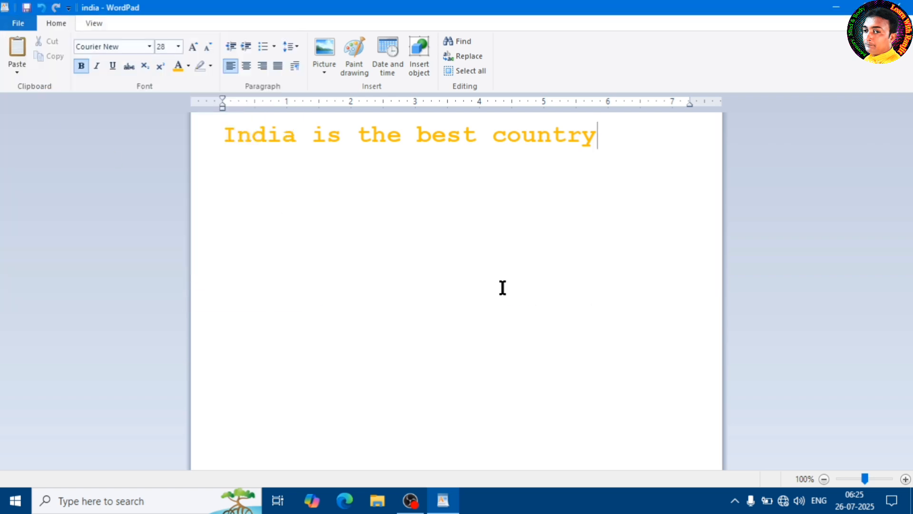
pyautogui.click(17, 24)
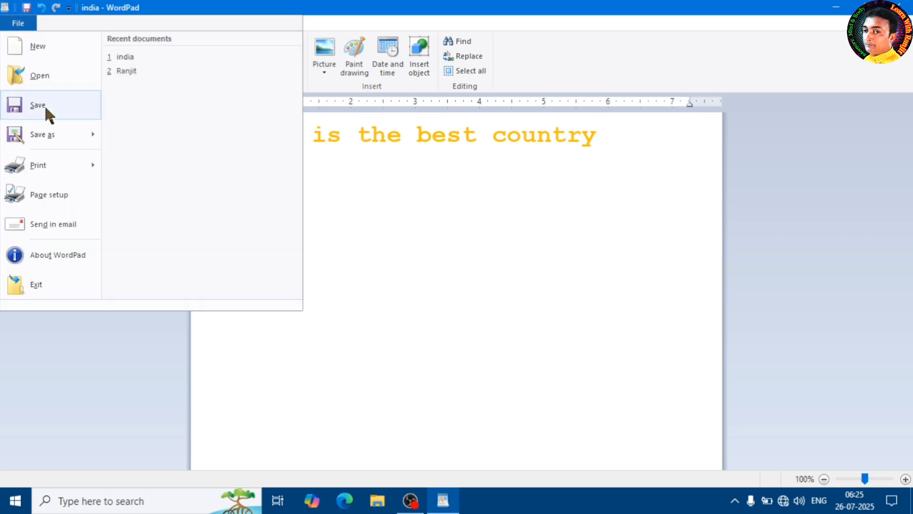
pyautogui.moveTo(40, 134)
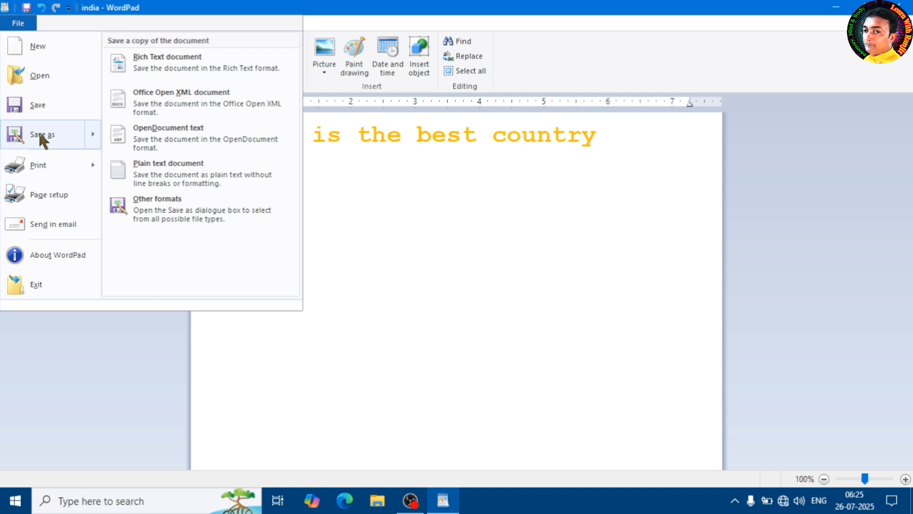
pyautogui.click(365, 138)
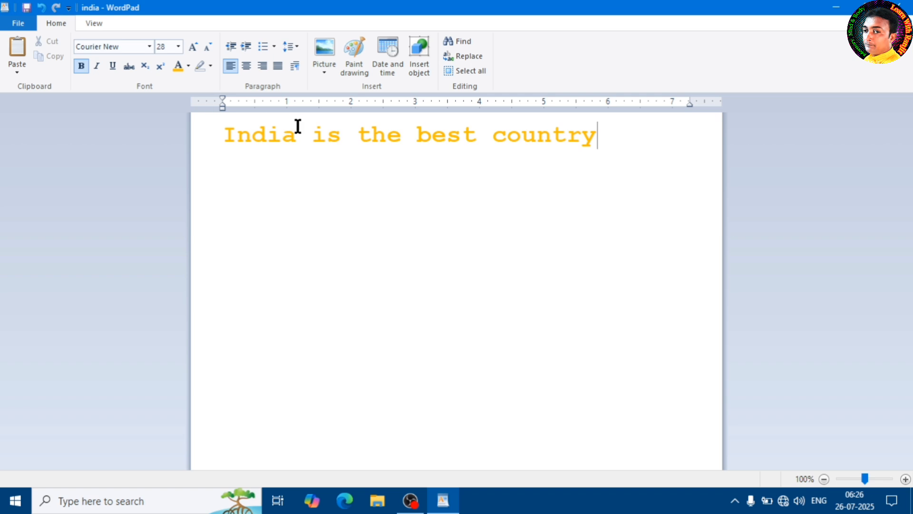
# Save a copy of the document as "West Begal" in the Documents folder, accepting the text-only format.
pyautogui.click(20, 24)
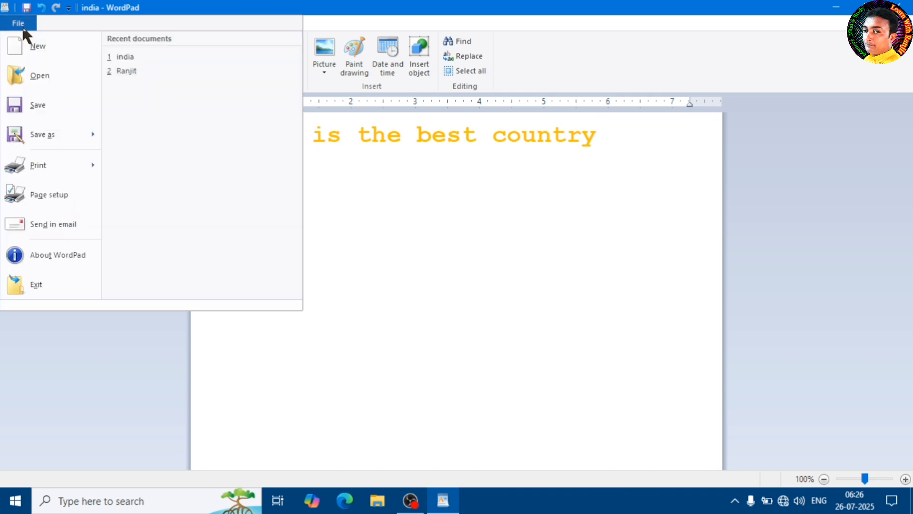
pyautogui.click(47, 134)
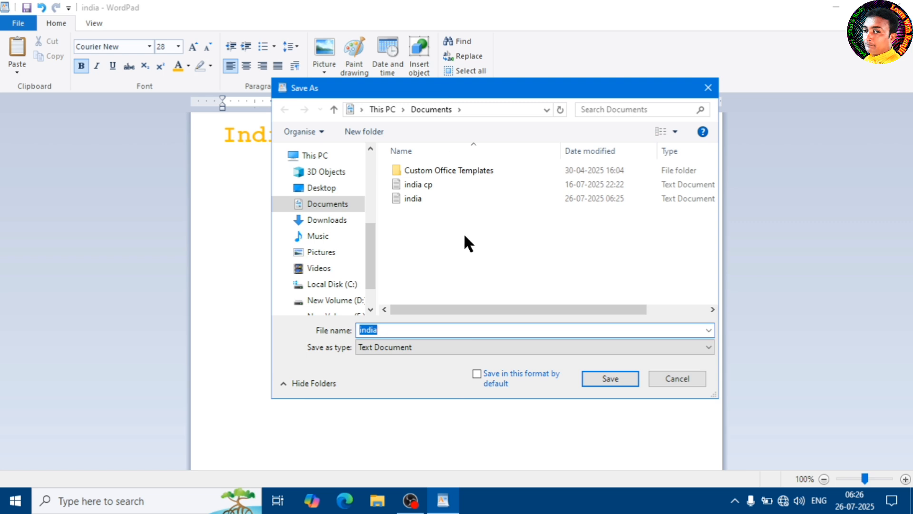
pyautogui.moveTo(410, 331); pyautogui.dragTo(347, 330)
pyautogui.write('Wese')
pyautogui.press('BackSpace')
pyautogui.press('BackSpace')
pyautogui.write('t Begal')
pyautogui.click(623, 381)
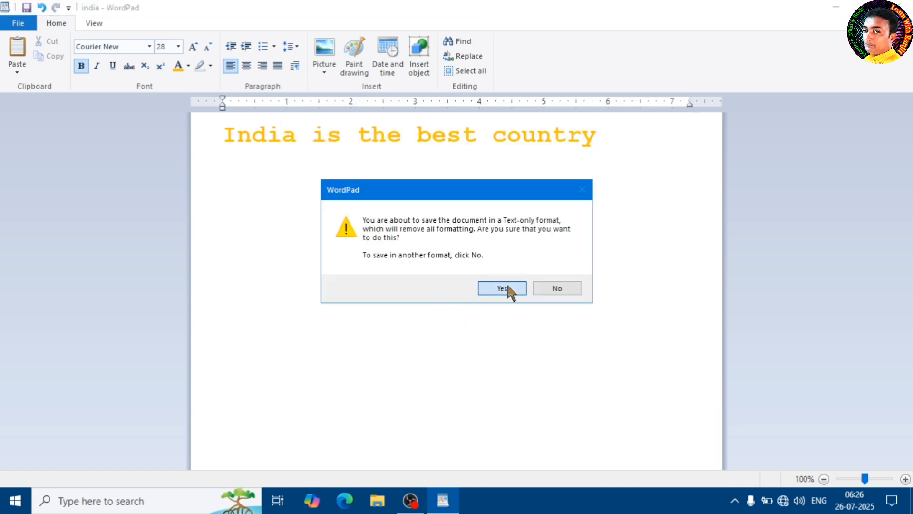
pyautogui.click(502, 288)
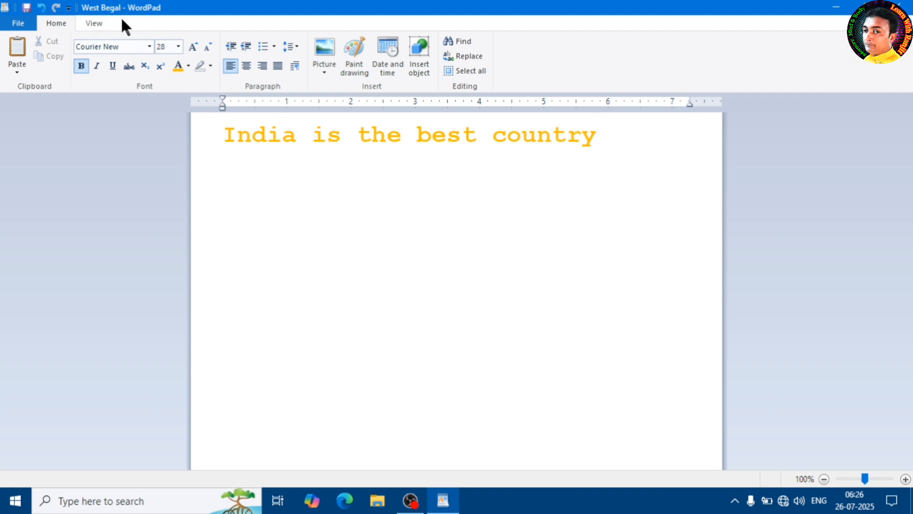
# Open the text document "india" from the Documents folder.
pyautogui.click(20, 24)
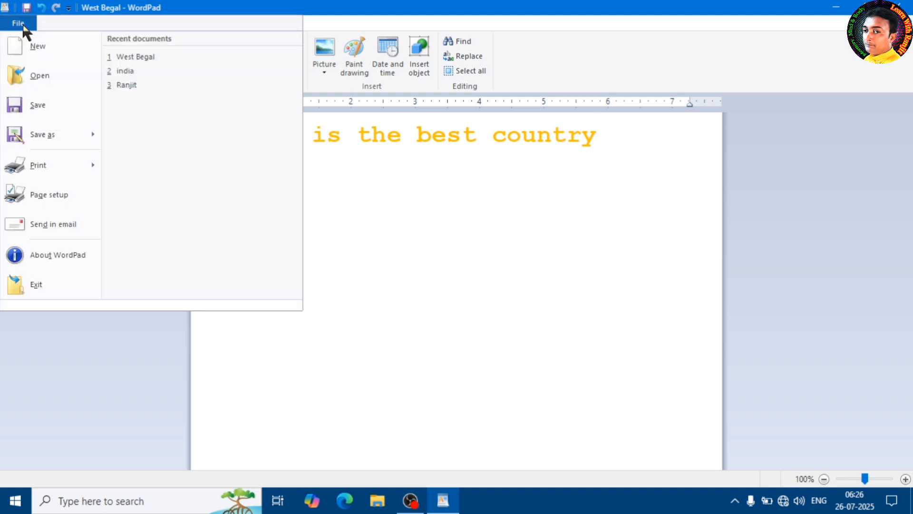
pyautogui.click(44, 74)
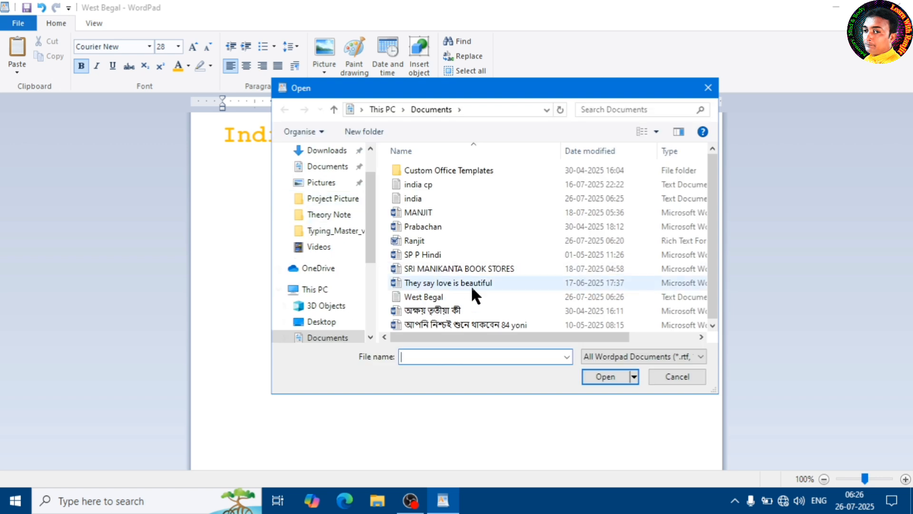
pyautogui.click(424, 198)
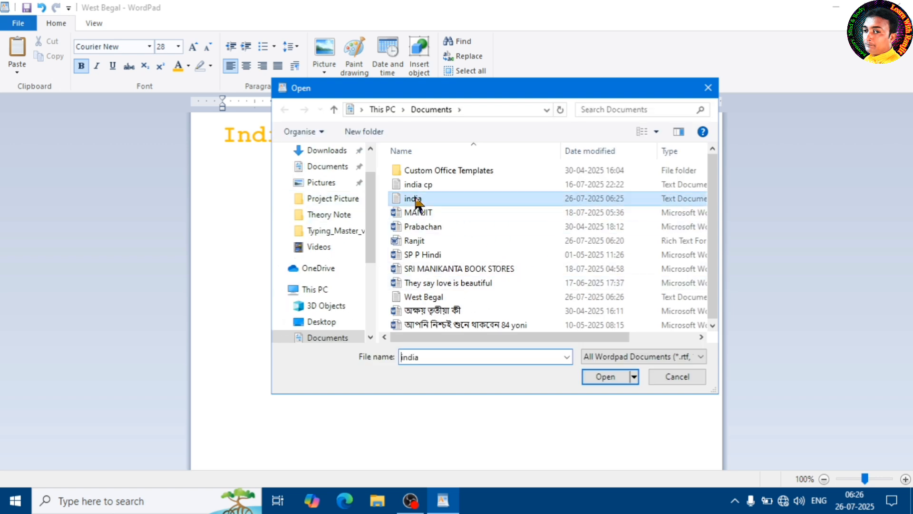
pyautogui.click(605, 376)
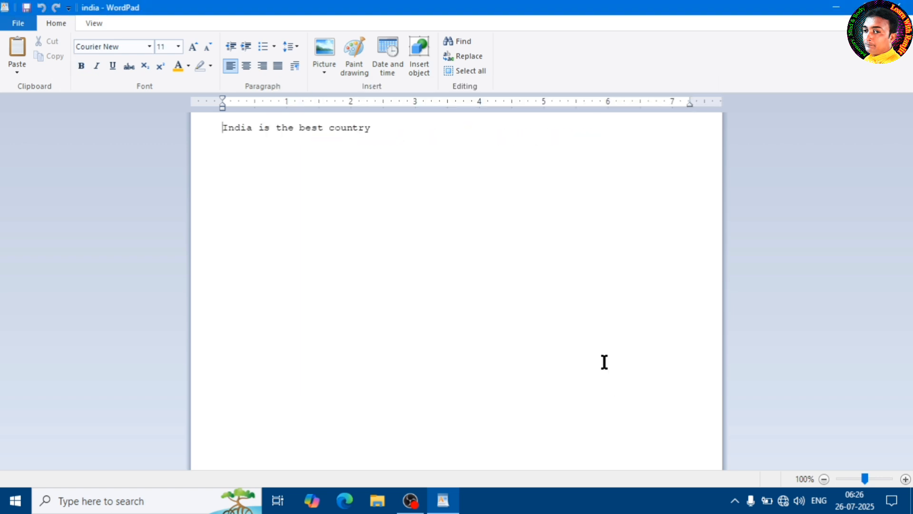
# Open the text document "West Begal" from the Documents folder.
pyautogui.click(19, 28)
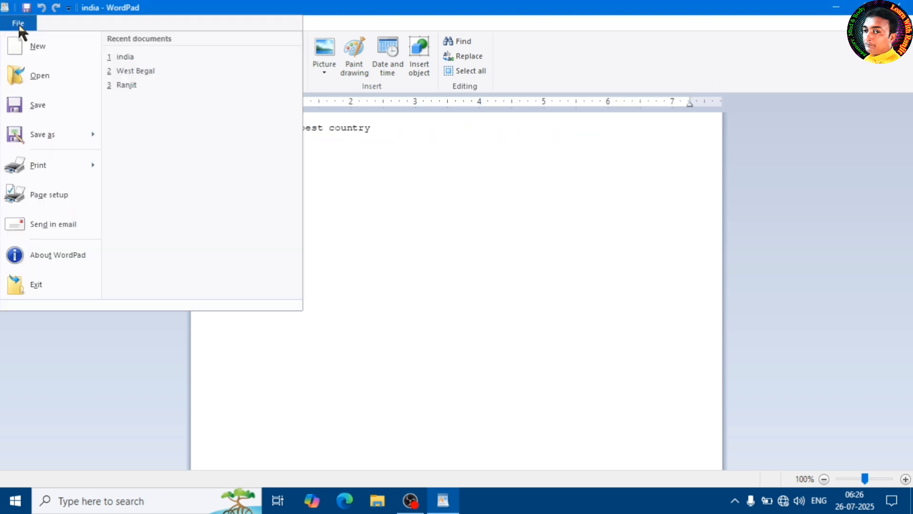
pyautogui.click(41, 75)
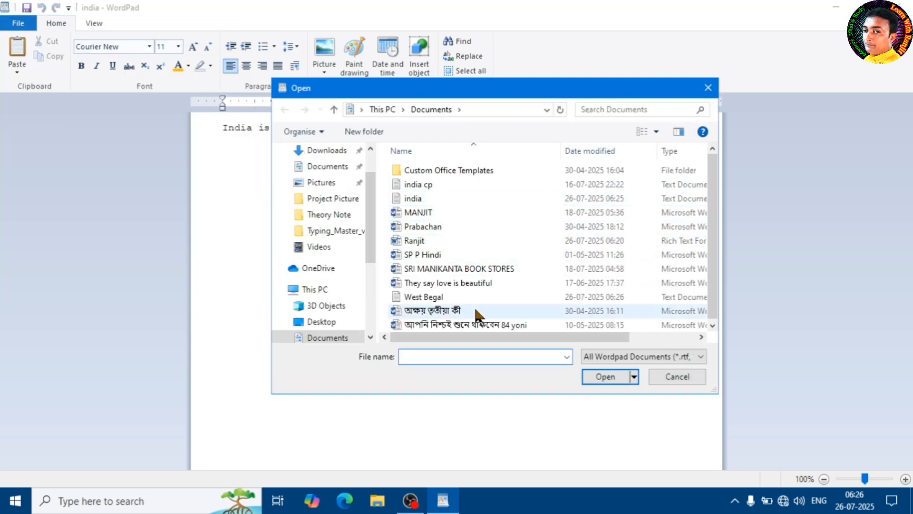
pyautogui.click(426, 296)
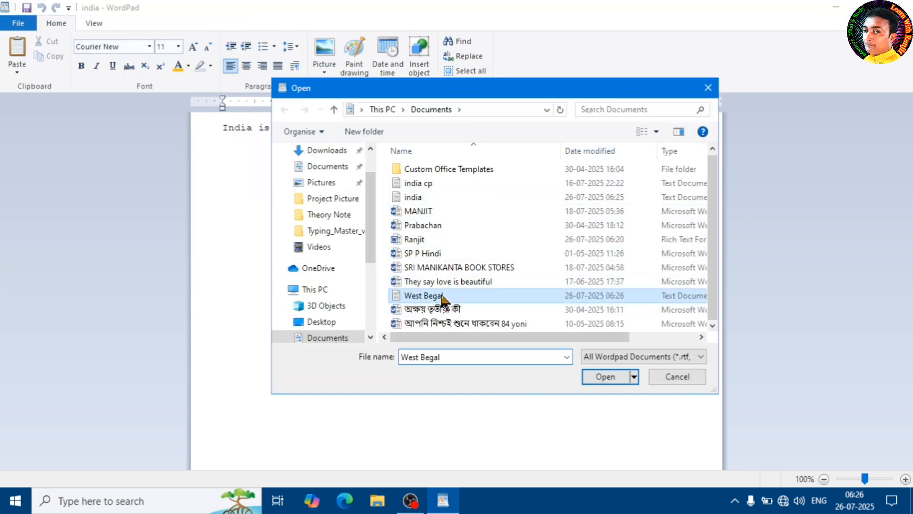
pyautogui.click(606, 376)
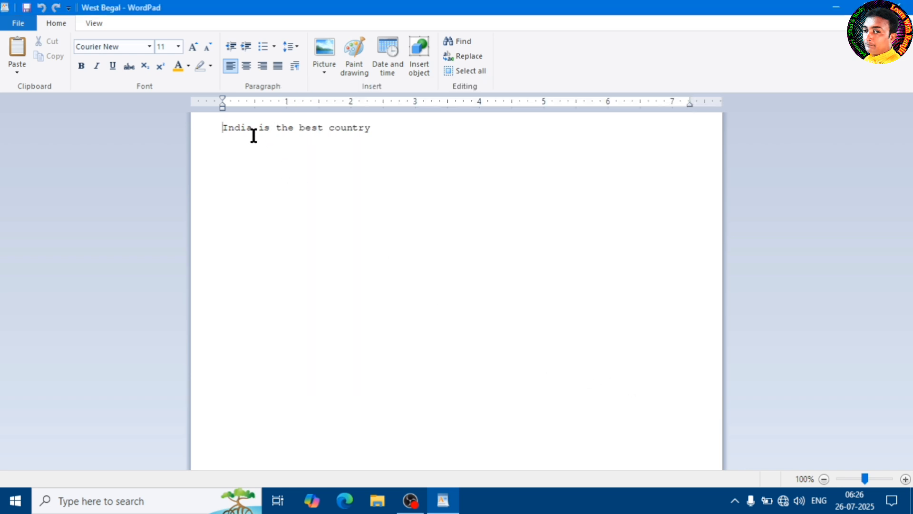
# Enlarge the line "India is the best country" to font size 20.
pyautogui.click(390, 147)
pyautogui.moveTo(392, 128); pyautogui.dragTo(229, 130)
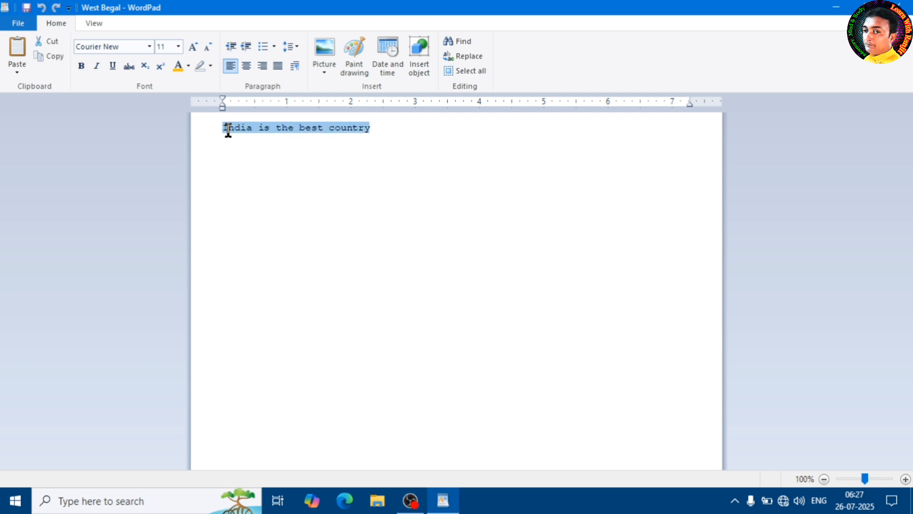
pyautogui.click(194, 47)
pyautogui.click(194, 47)
pyautogui.click(194, 47)
pyautogui.click(193, 47)
pyautogui.click(193, 47)
pyautogui.click(307, 163)
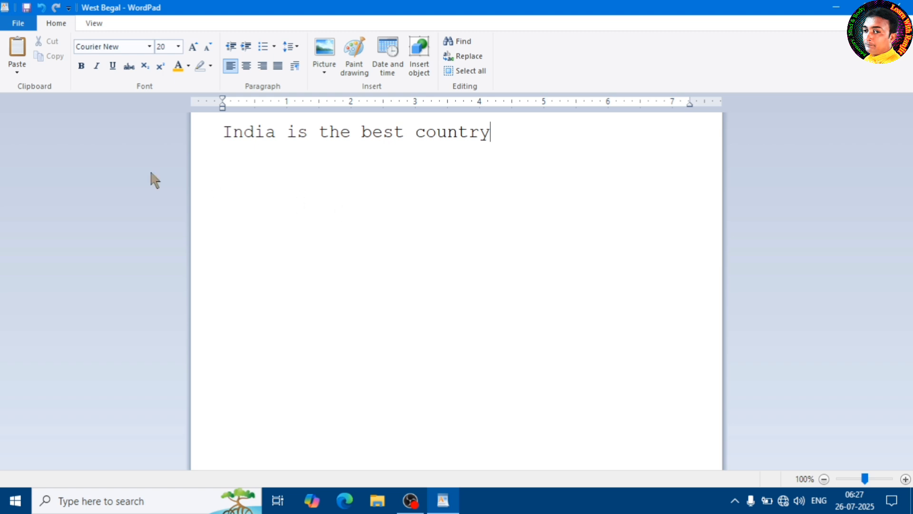
# Examine the print settings and available printers, selecting Microsoft Print to PDF and Fax in turn, and close the dialog without printing.
pyautogui.click(18, 23)
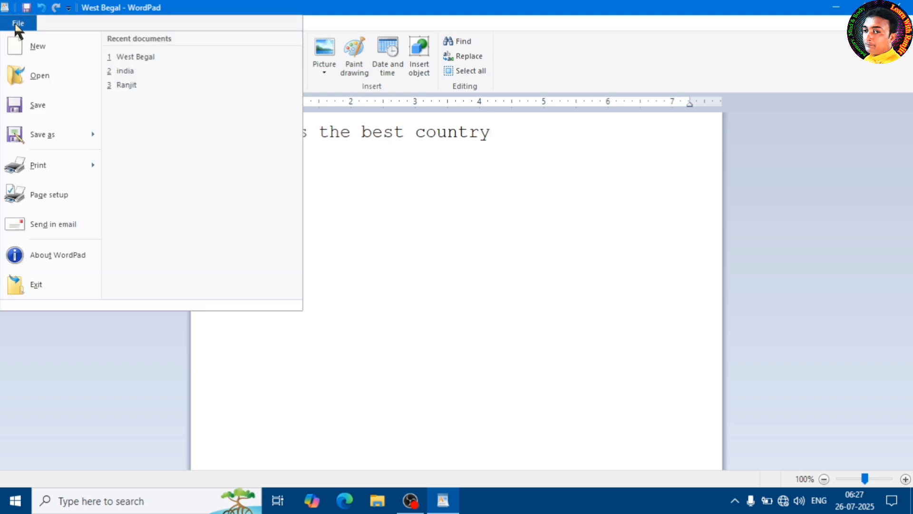
pyautogui.moveTo(46, 166)
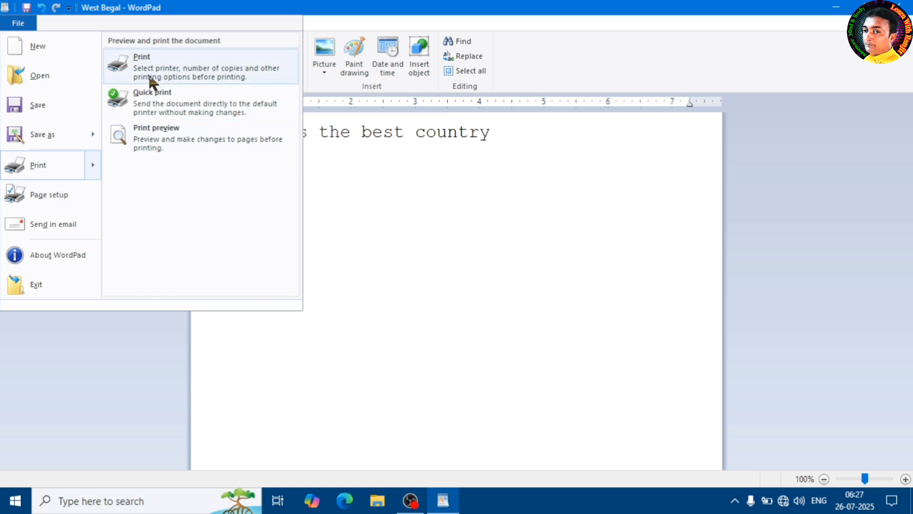
pyautogui.click(192, 74)
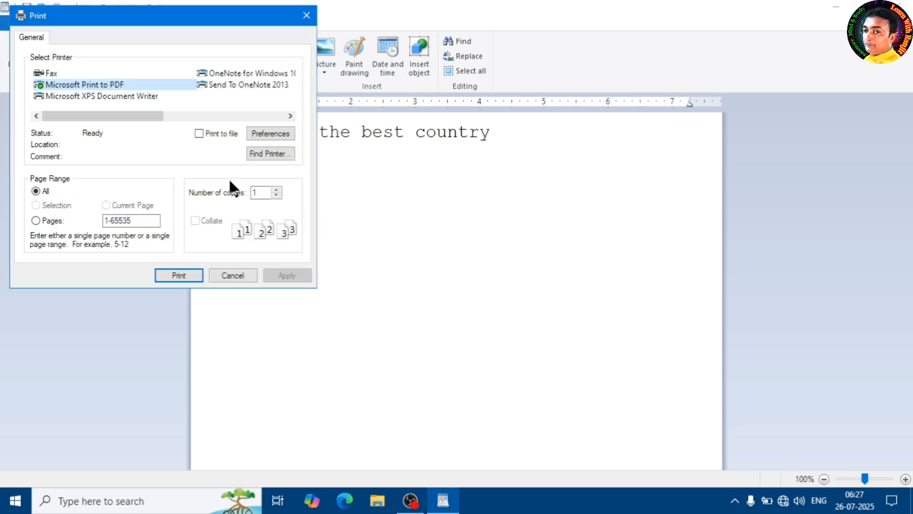
pyautogui.moveTo(165, 8); pyautogui.dragTo(404, 93)
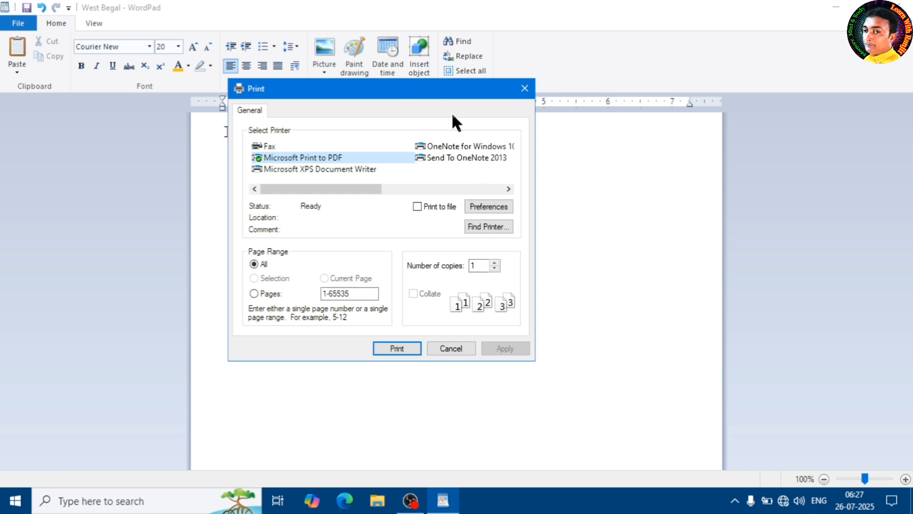
pyautogui.moveTo(415, 94); pyautogui.dragTo(622, 109)
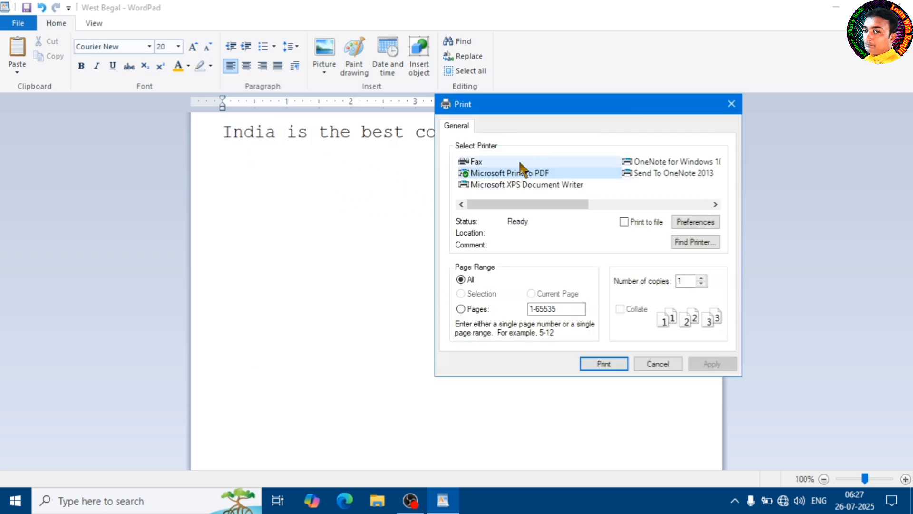
pyautogui.moveTo(562, 104); pyautogui.dragTo(467, 112)
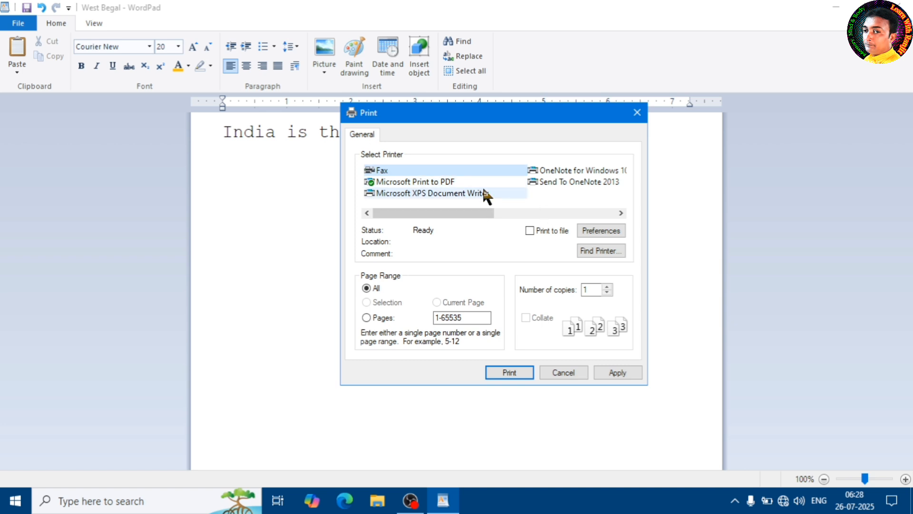
pyautogui.moveTo(444, 212); pyautogui.dragTo(418, 216)
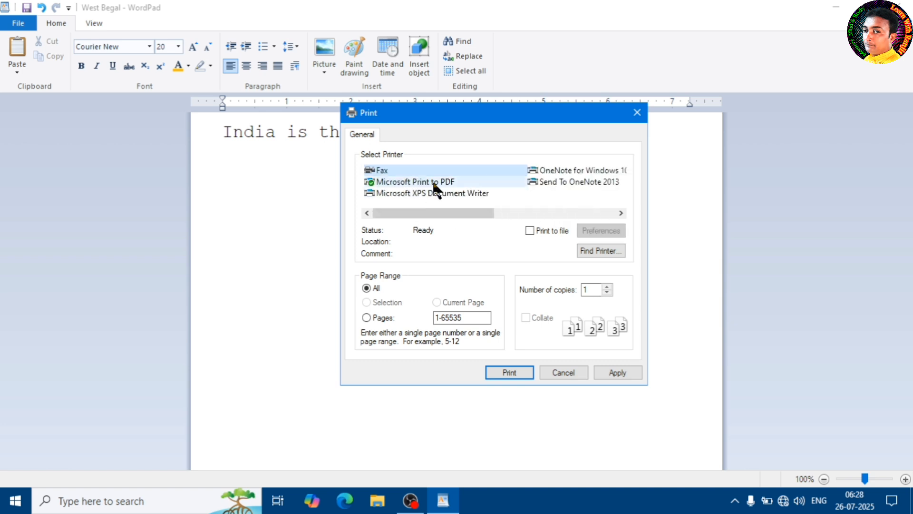
pyautogui.click(418, 181)
pyautogui.click(408, 169)
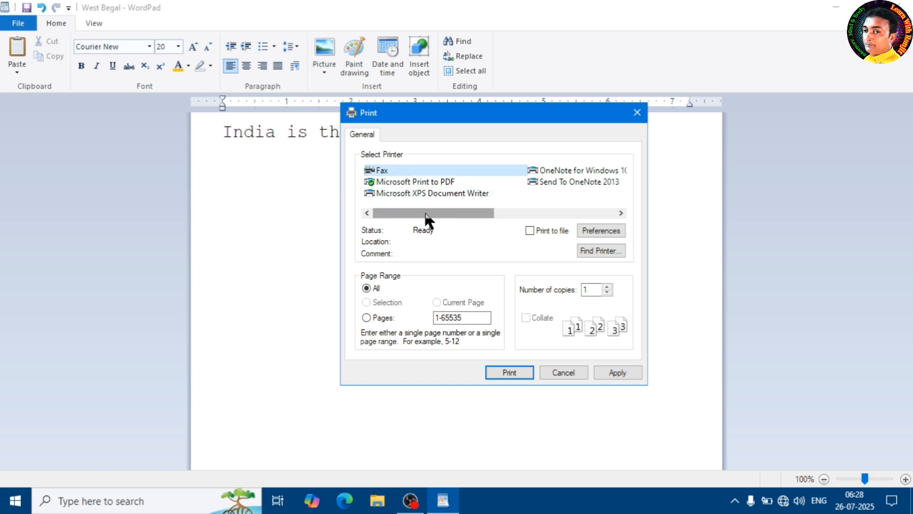
pyautogui.moveTo(428, 220)
pyautogui.mouseDown()
pyautogui.moveTo(591, 224)
pyautogui.moveTo(425, 214)
pyautogui.mouseUp()
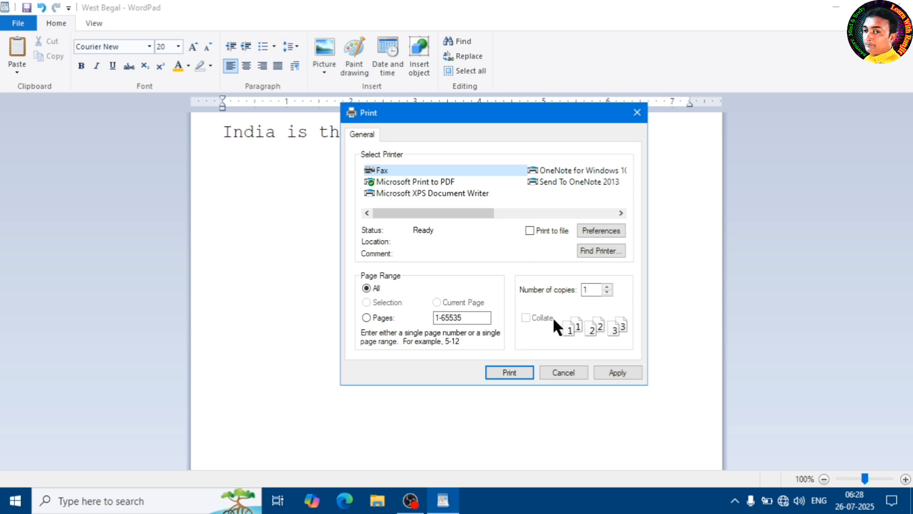
pyautogui.click(566, 375)
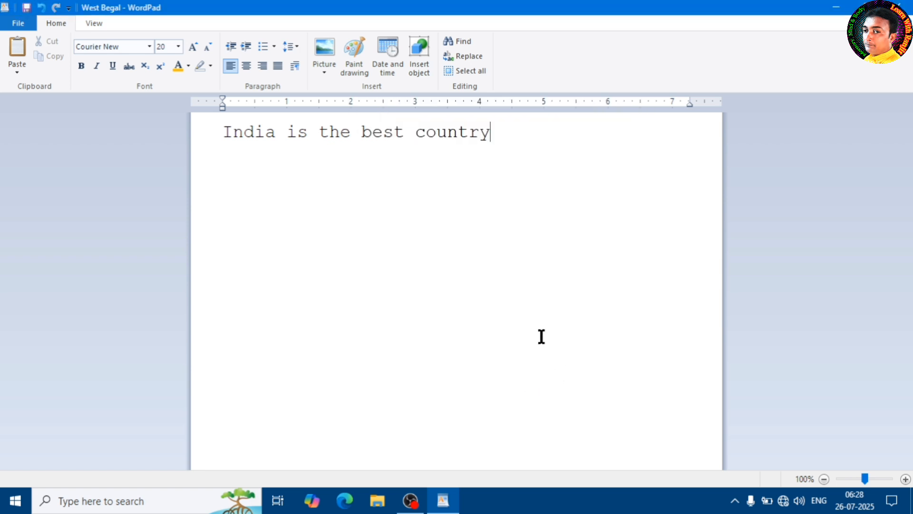
# View the document in print preview and return to the editing view.
pyautogui.click(18, 23)
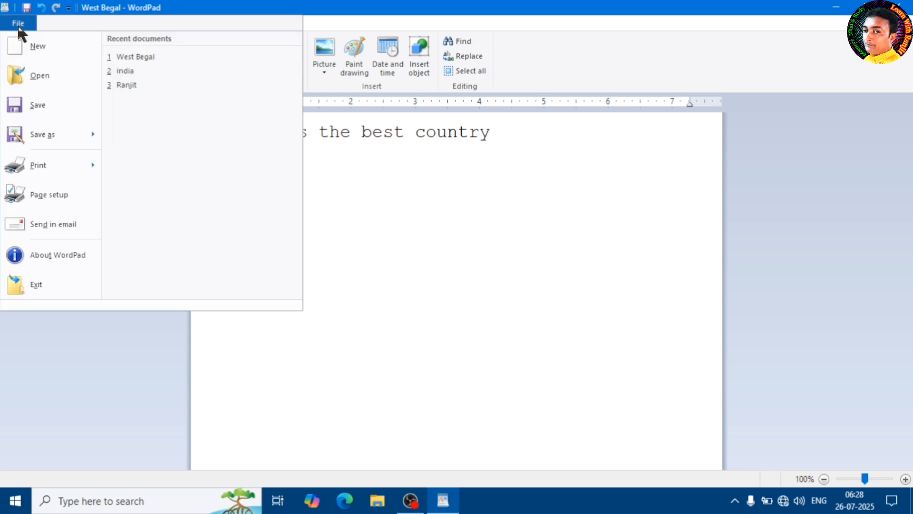
pyautogui.moveTo(55, 170)
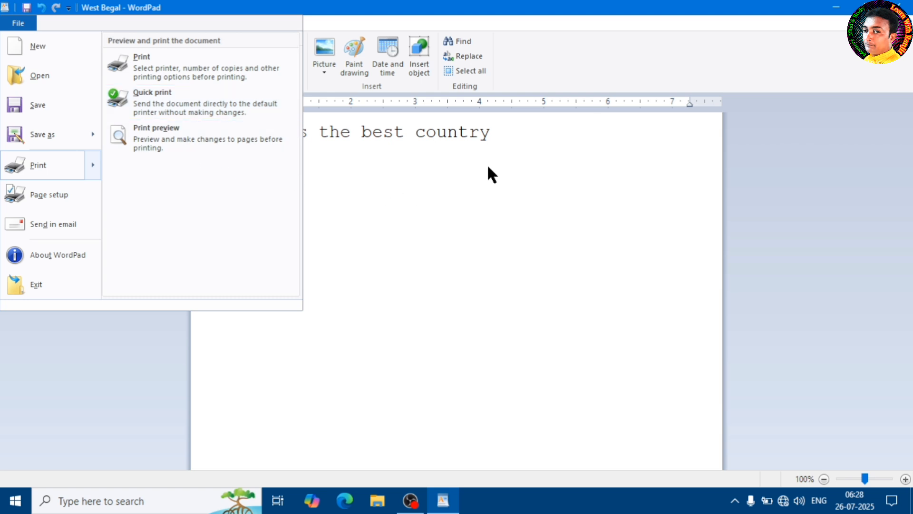
pyautogui.click(169, 136)
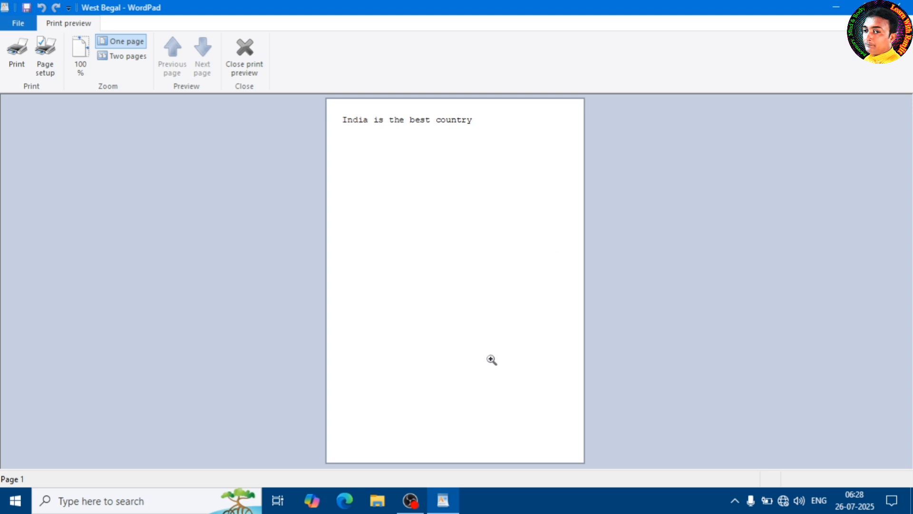
pyautogui.click(255, 65)
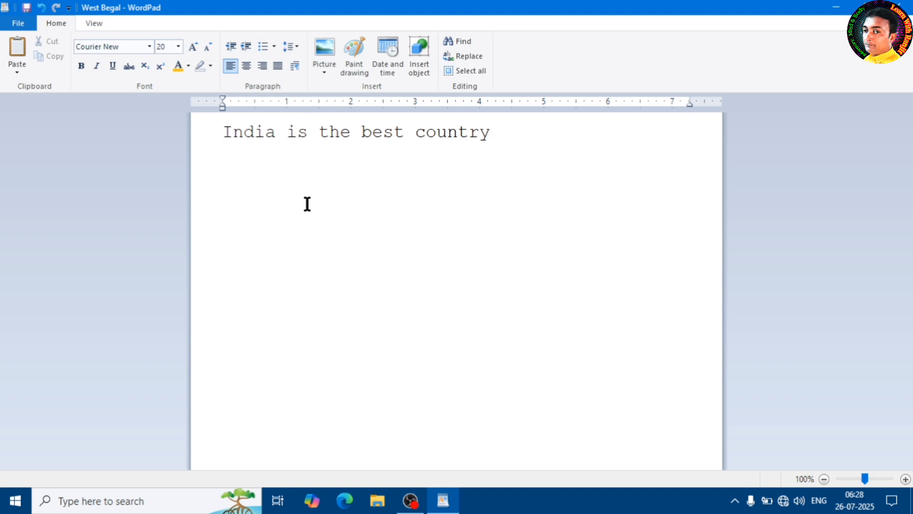
# Open the page setup for the document and choose A4 as the paper size.
pyautogui.click(18, 23)
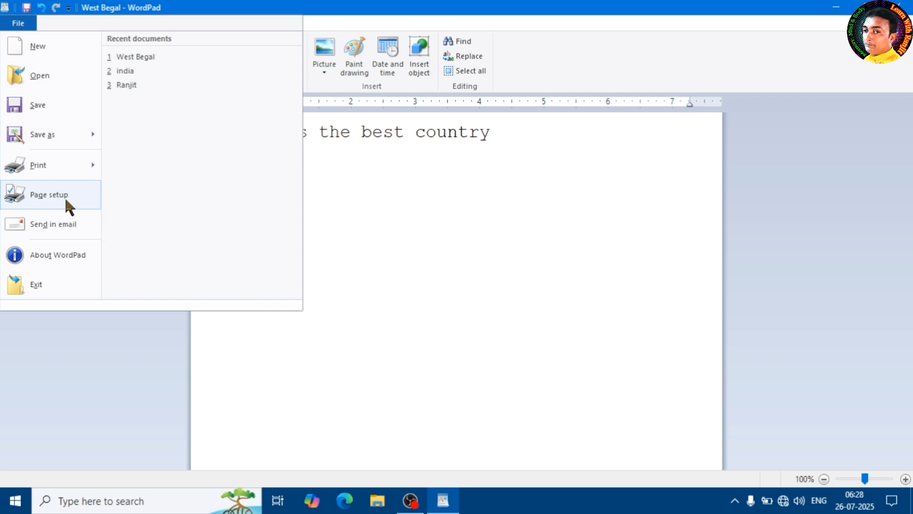
pyautogui.click(34, 200)
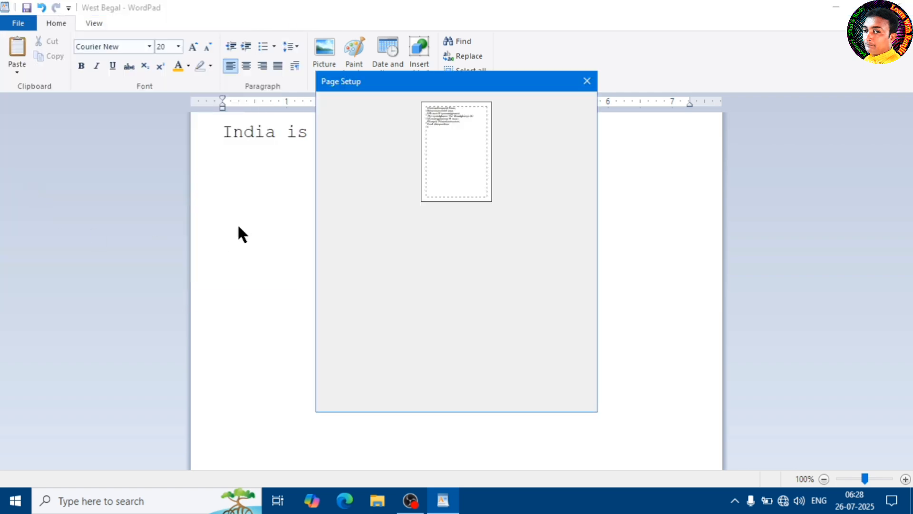
pyautogui.moveTo(445, 87); pyautogui.dragTo(497, 102)
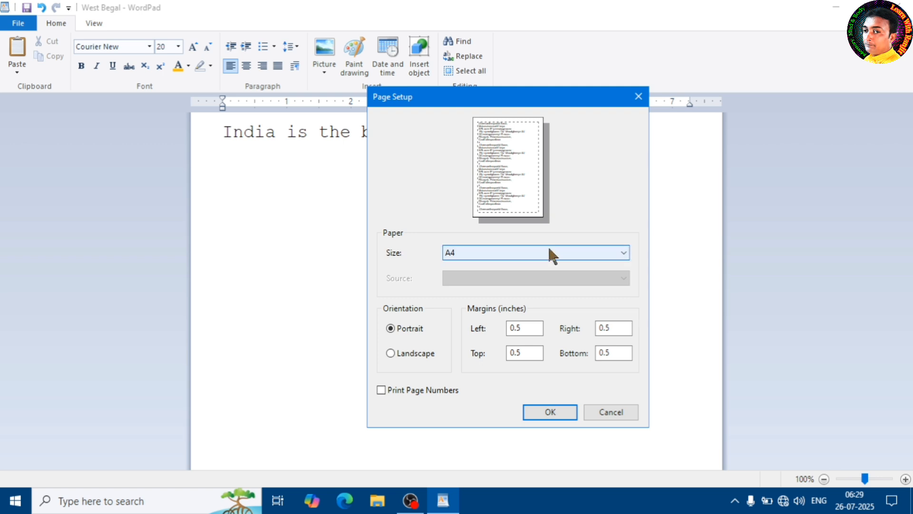
pyautogui.click(598, 255)
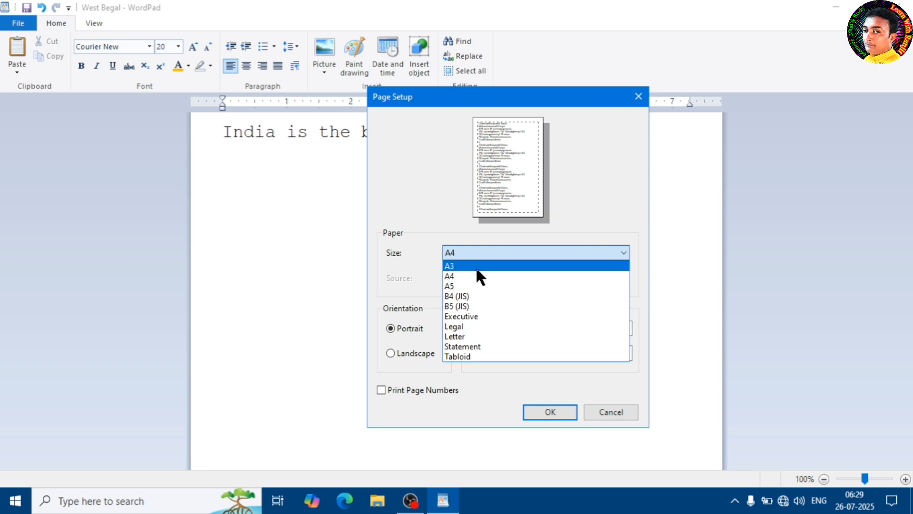
pyautogui.click(485, 277)
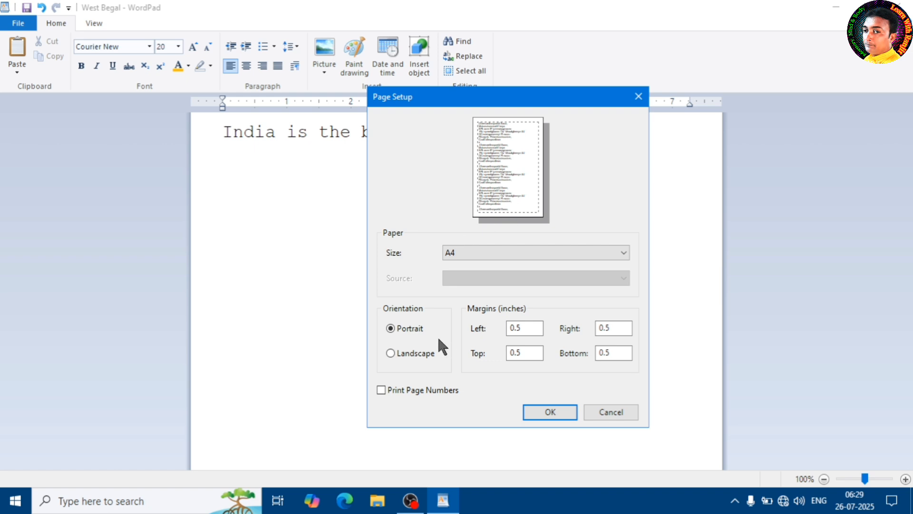
# Compare the landscape and portrait orientations in the page setup, settle on portrait and apply the settings.
pyautogui.click(407, 353)
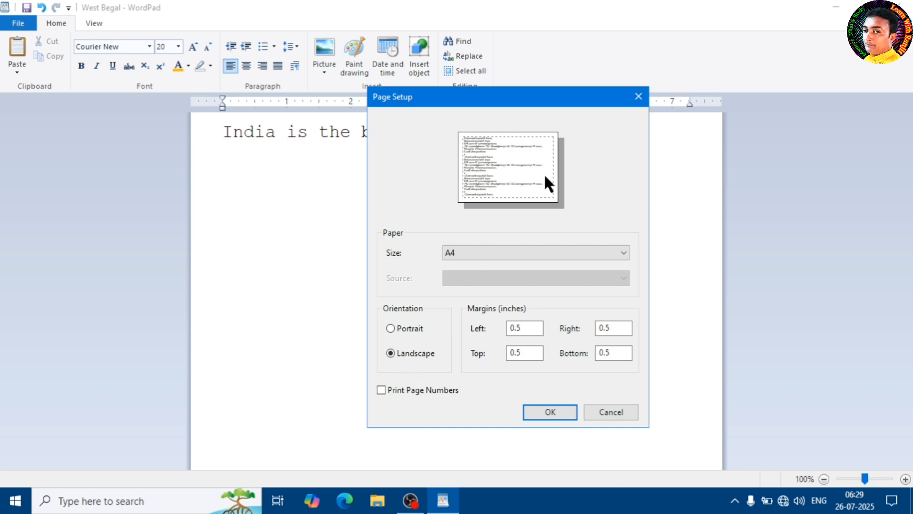
pyautogui.click(398, 328)
pyautogui.click(403, 354)
pyautogui.click(401, 329)
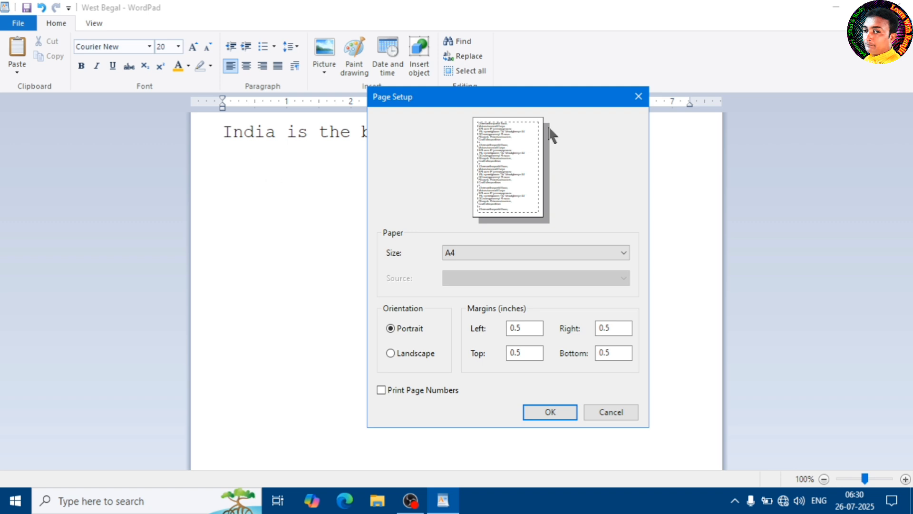
pyautogui.moveTo(565, 102); pyautogui.dragTo(468, 181)
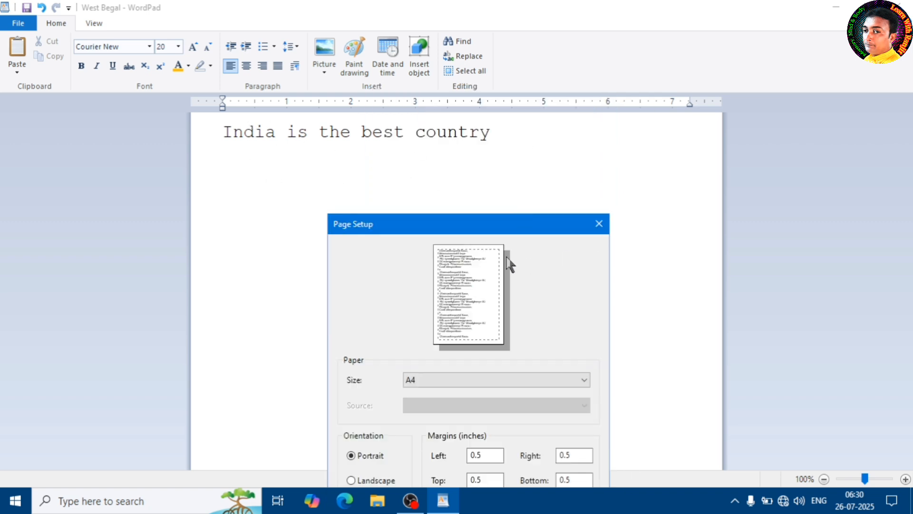
pyautogui.moveTo(457, 224); pyautogui.dragTo(471, 135)
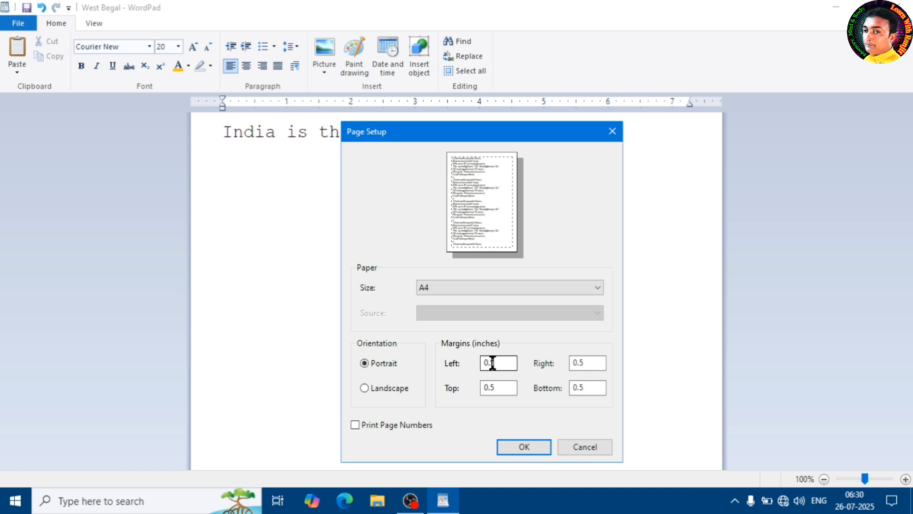
pyautogui.click(514, 388)
pyautogui.click(530, 449)
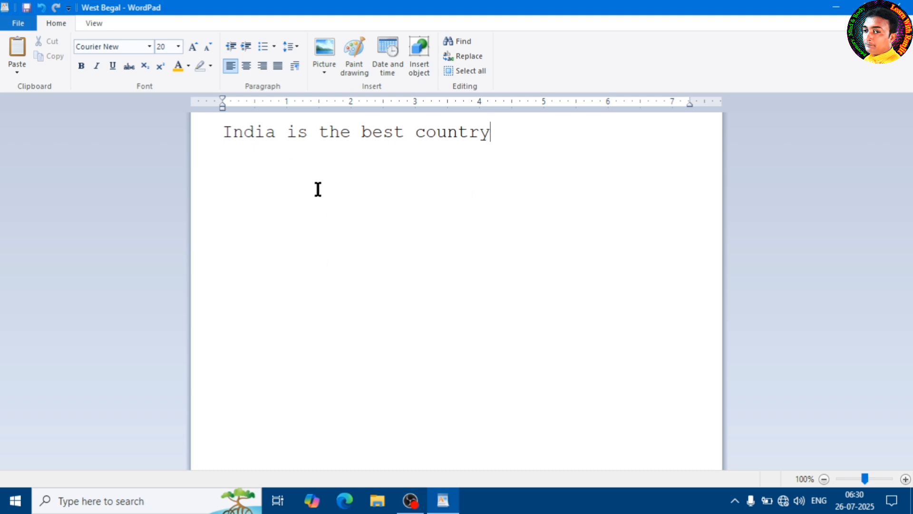
# Look at the option for sending the document by email, and examine the About WordPad information before closing it.
pyautogui.click(21, 25)
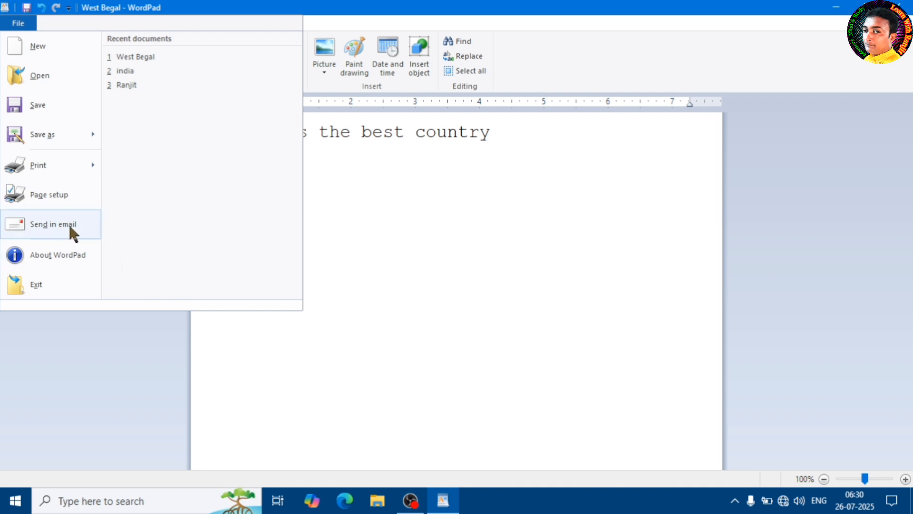
pyautogui.click(376, 312)
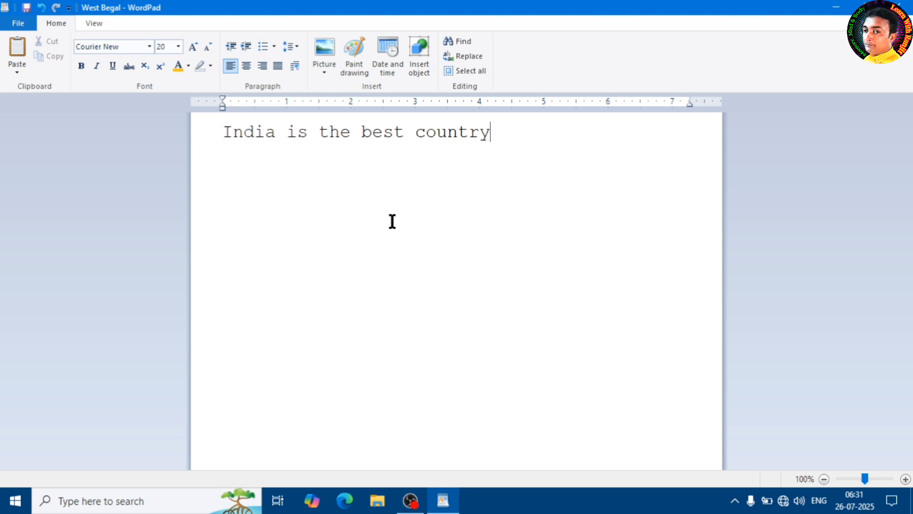
pyautogui.click(20, 24)
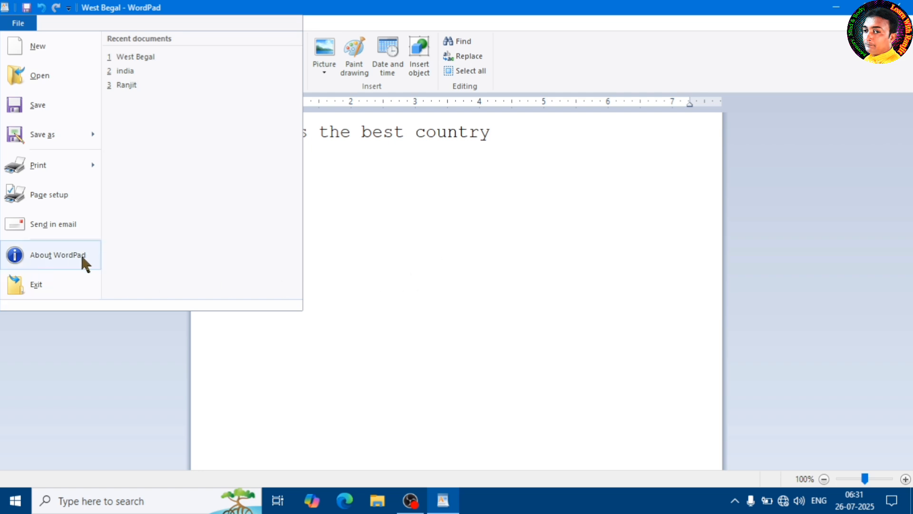
pyautogui.click(53, 255)
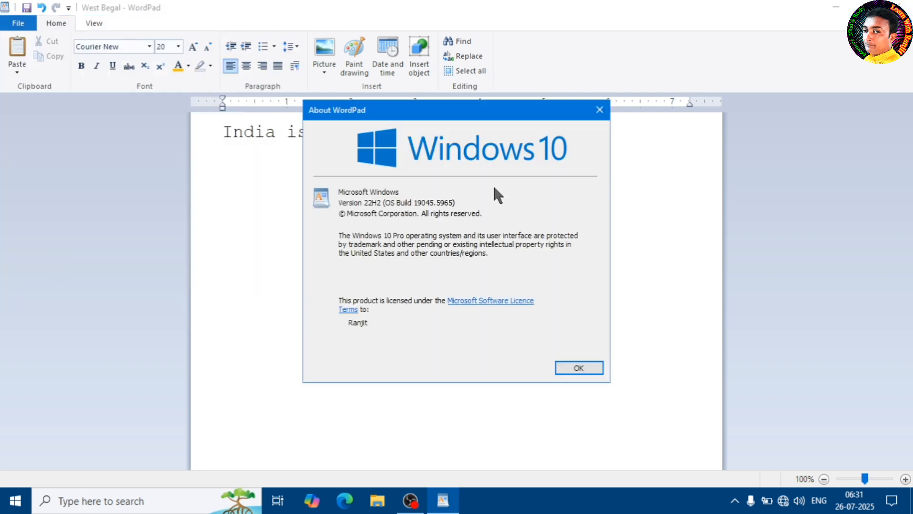
pyautogui.moveTo(453, 112); pyautogui.dragTo(499, 146)
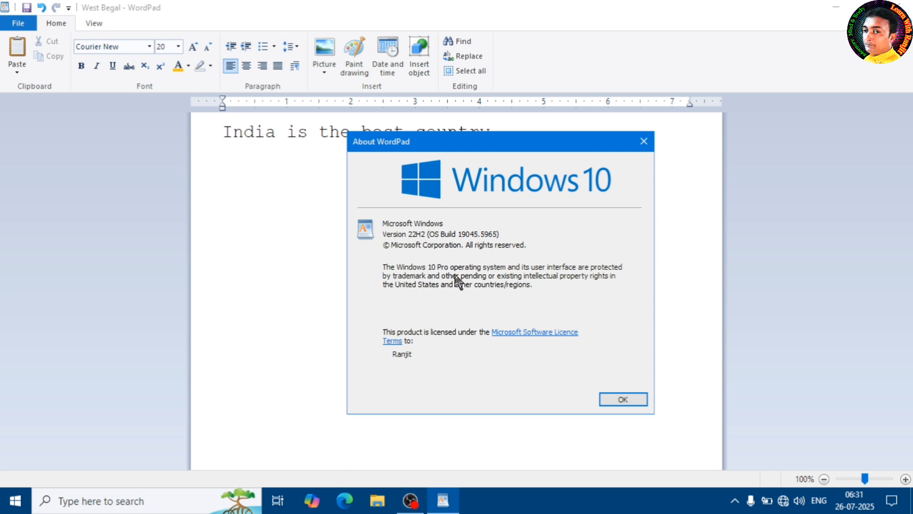
pyautogui.click(622, 400)
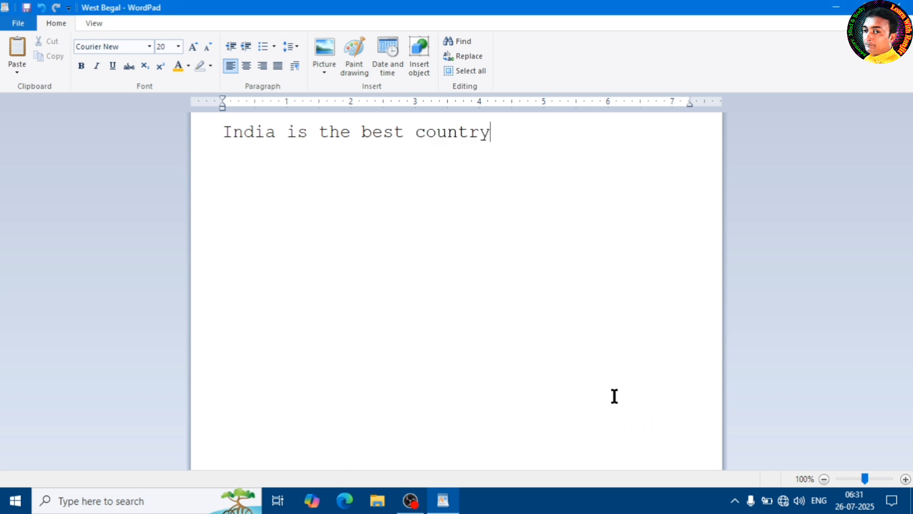
# Exit WordPad without saving the changes to West Begal.
pyautogui.click(19, 23)
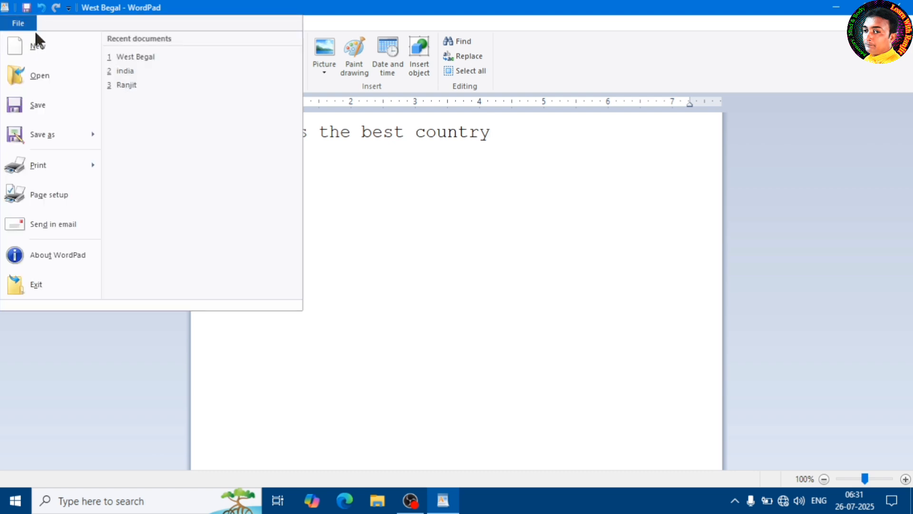
pyautogui.click(64, 285)
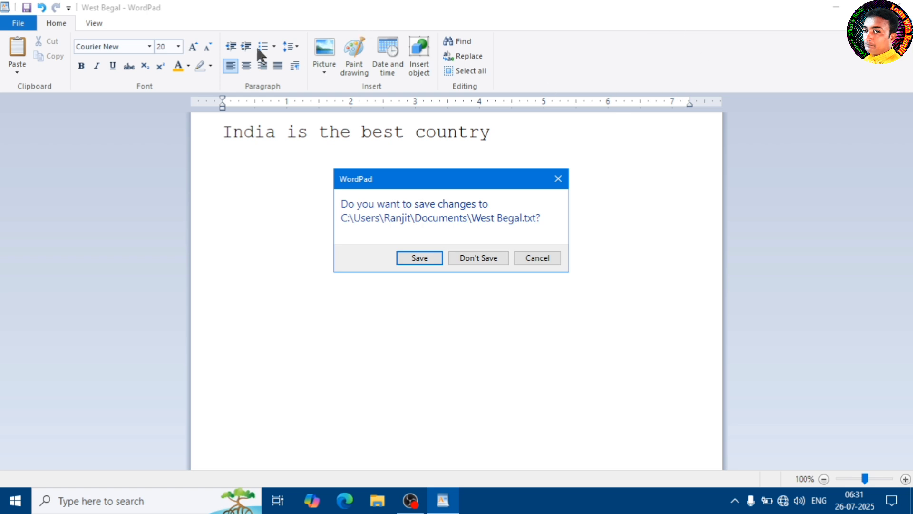
pyautogui.click(480, 261)
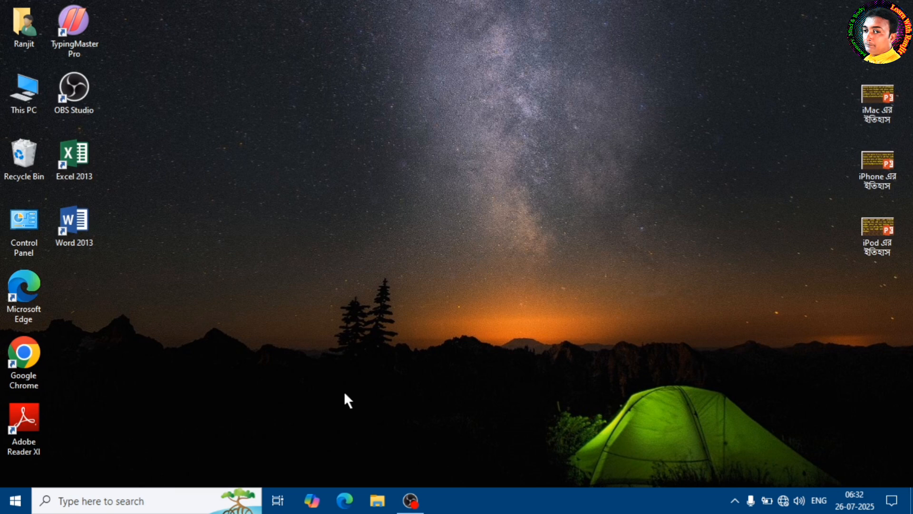
# Start WordPad again from the recent searches and look over its File, View and Home commands.
pyautogui.click(132, 498)
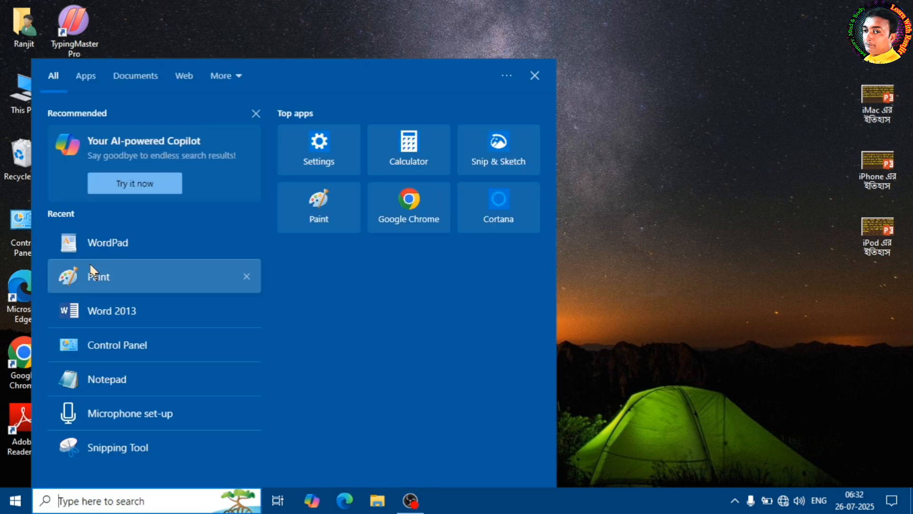
pyautogui.click(138, 240)
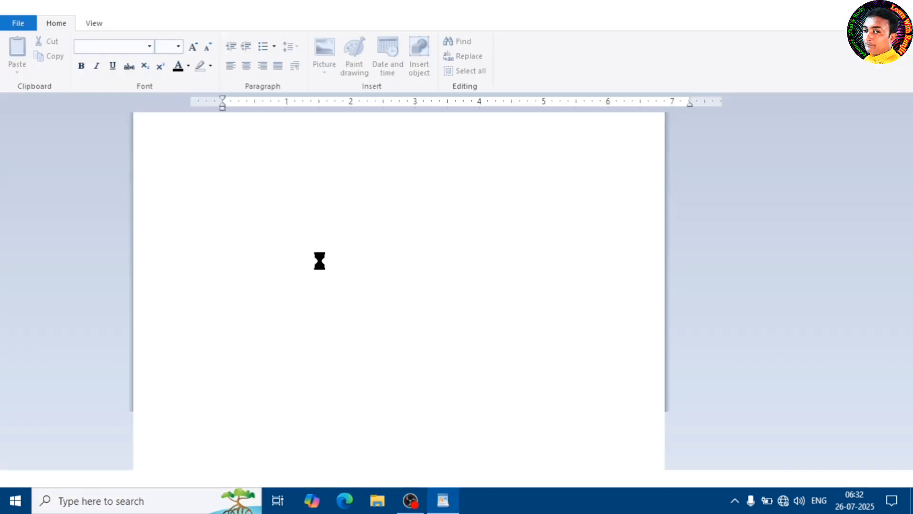
pyautogui.click(18, 22)
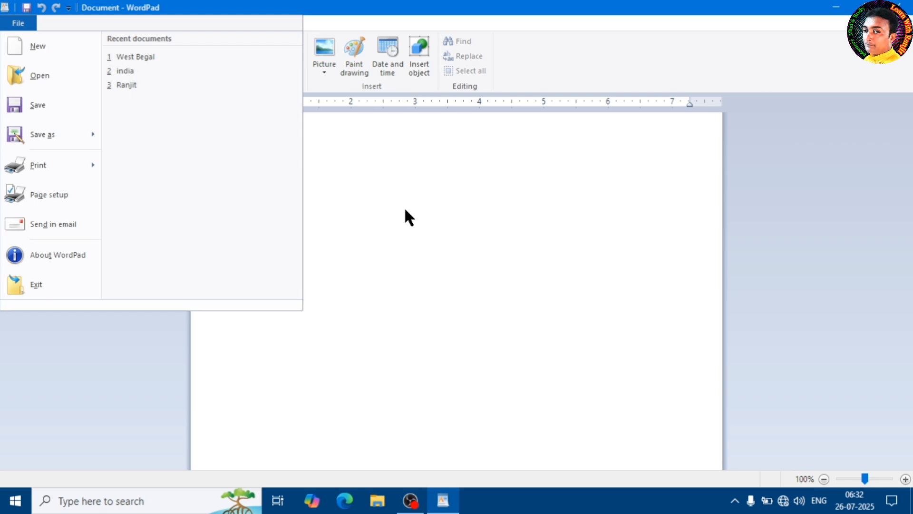
pyautogui.click(418, 179)
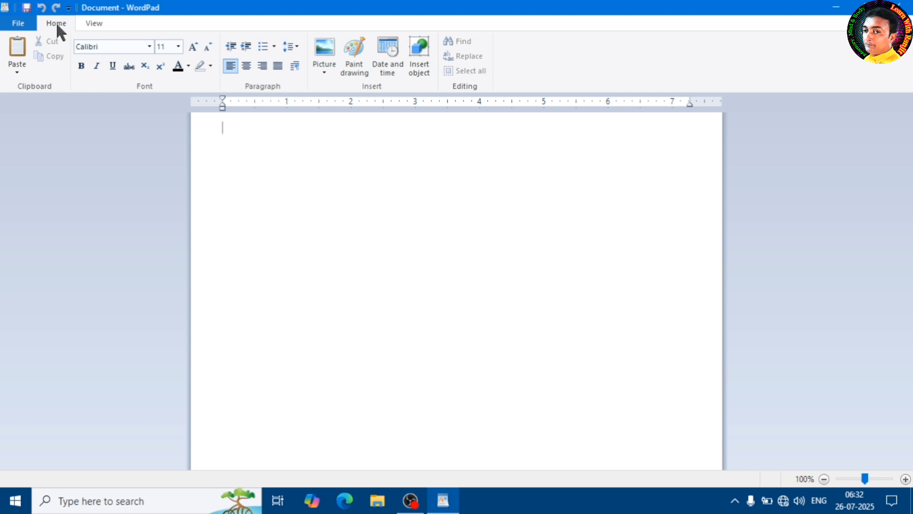
pyautogui.click(95, 24)
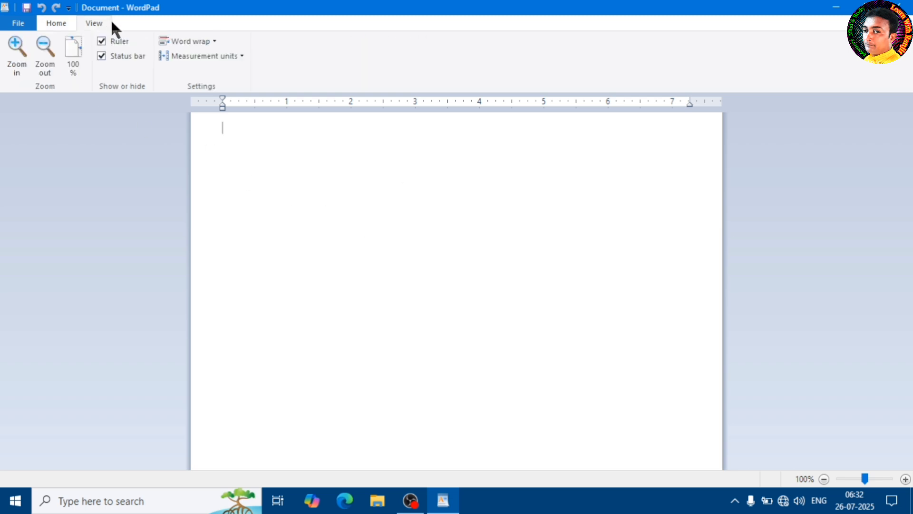
pyautogui.click(57, 23)
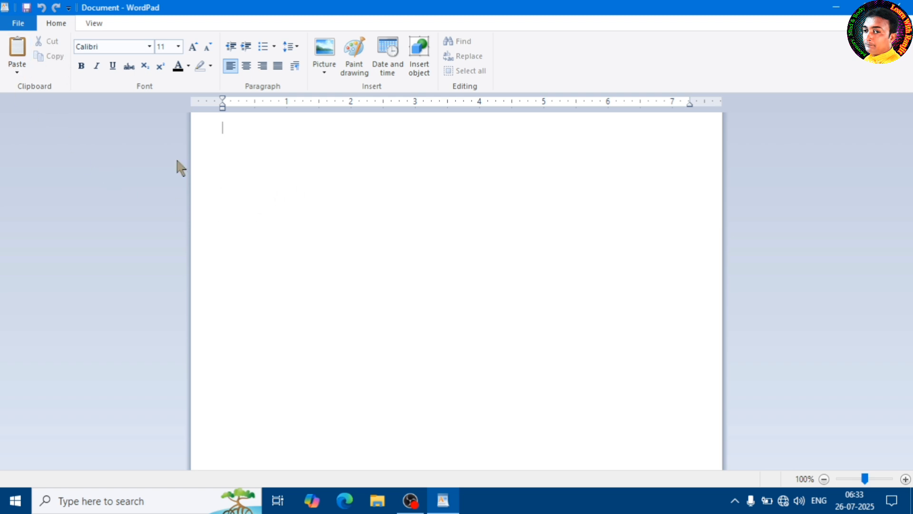
# Open the third document in the recent documents list, and switch from it to the recent document West Begal.
pyautogui.click(19, 24)
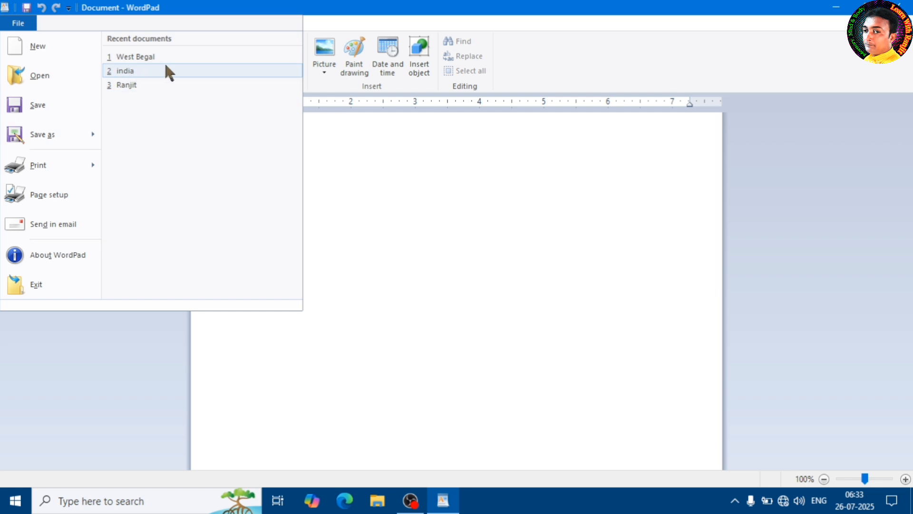
pyautogui.click(160, 85)
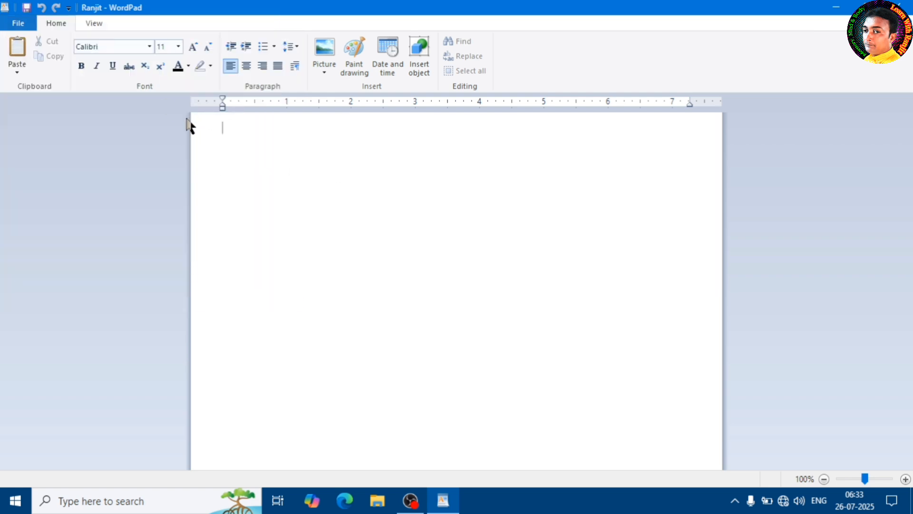
pyautogui.click(20, 28)
pyautogui.click(129, 70)
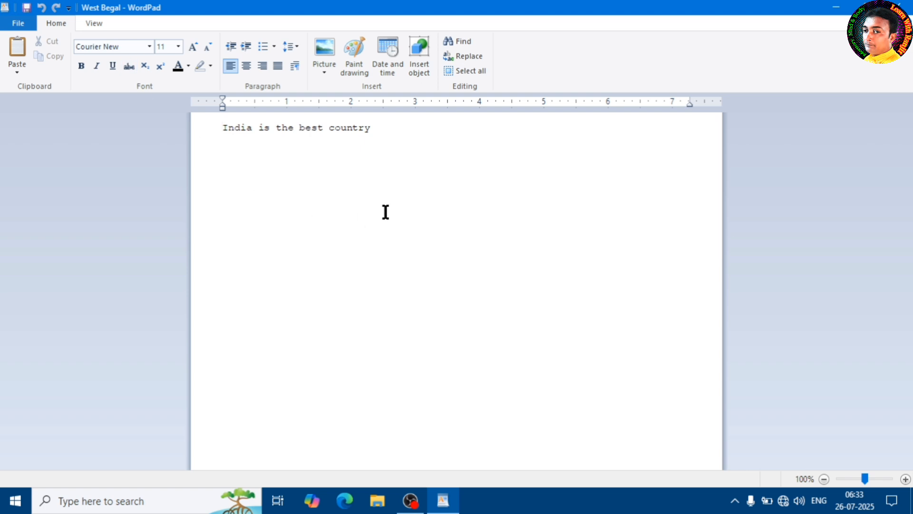
# Enlarge the whole line "India is the best country" to font size 28.
pyautogui.moveTo(387, 127); pyautogui.dragTo(241, 135)
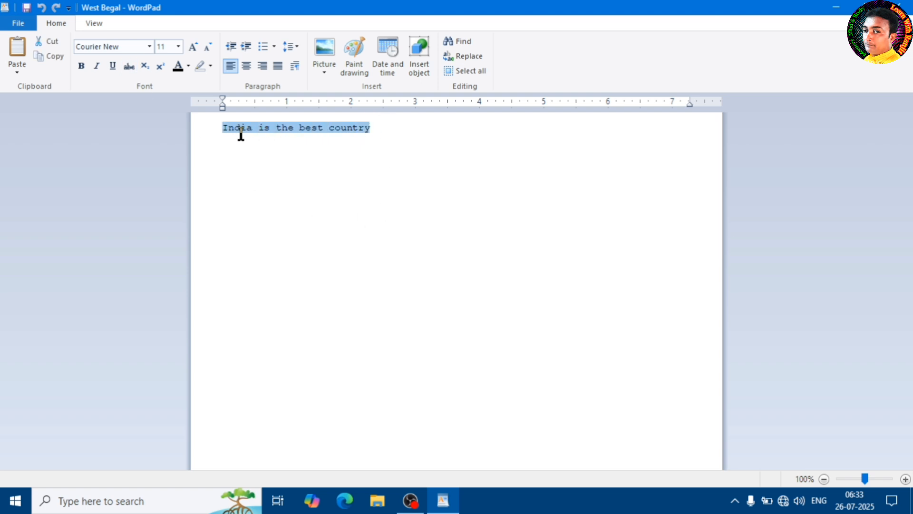
pyautogui.click(332, 159)
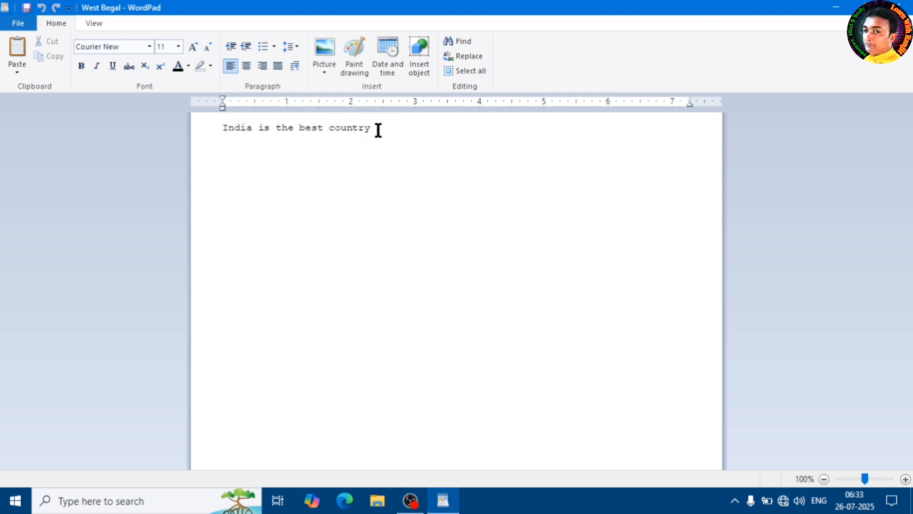
pyautogui.moveTo(378, 130); pyautogui.dragTo(218, 131)
pyautogui.click(178, 46)
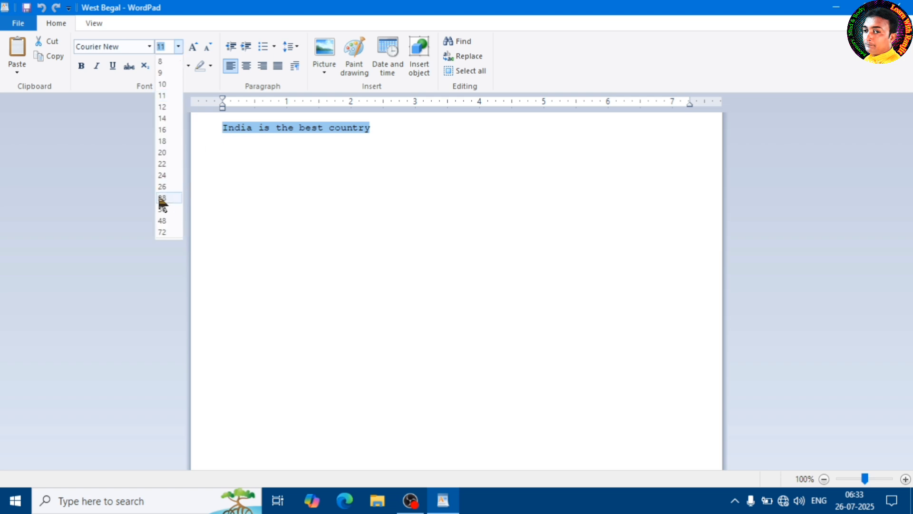
pyautogui.click(163, 198)
pyautogui.click(399, 176)
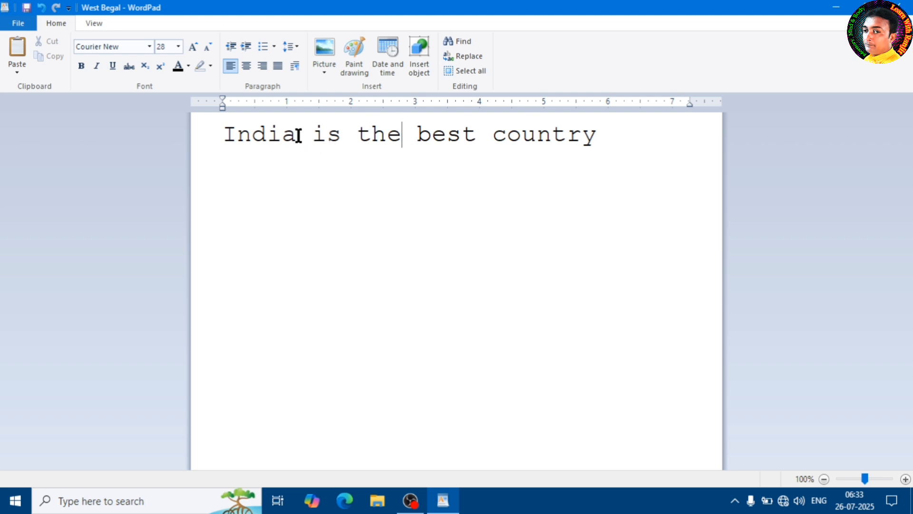
# Cut the word "India" from the start of the line and paste it after "country".
pyautogui.moveTo(299, 135); pyautogui.dragTo(212, 138)
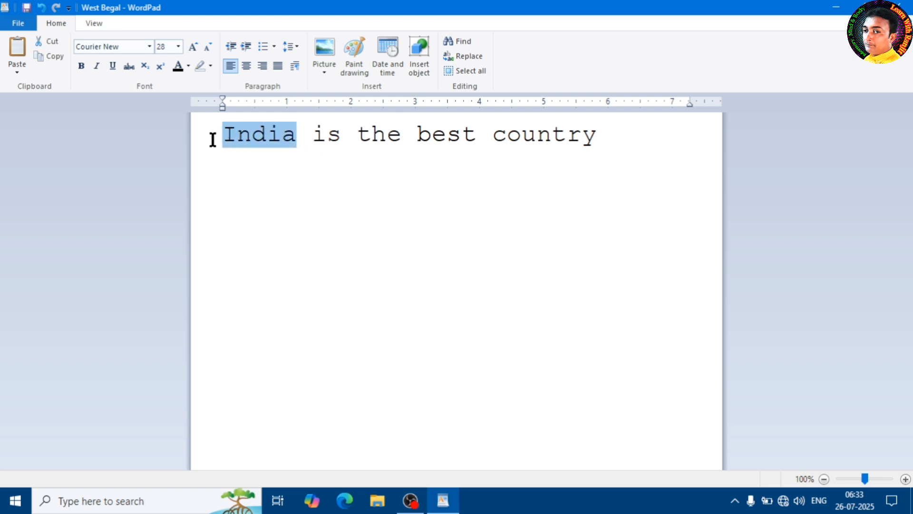
pyautogui.click(267, 142)
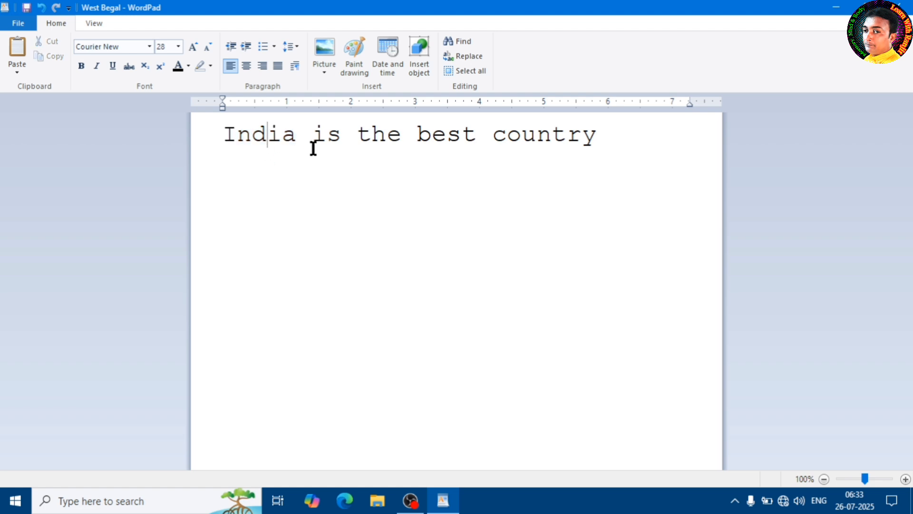
pyautogui.click(297, 139)
pyautogui.moveTo(297, 139); pyautogui.dragTo(217, 141)
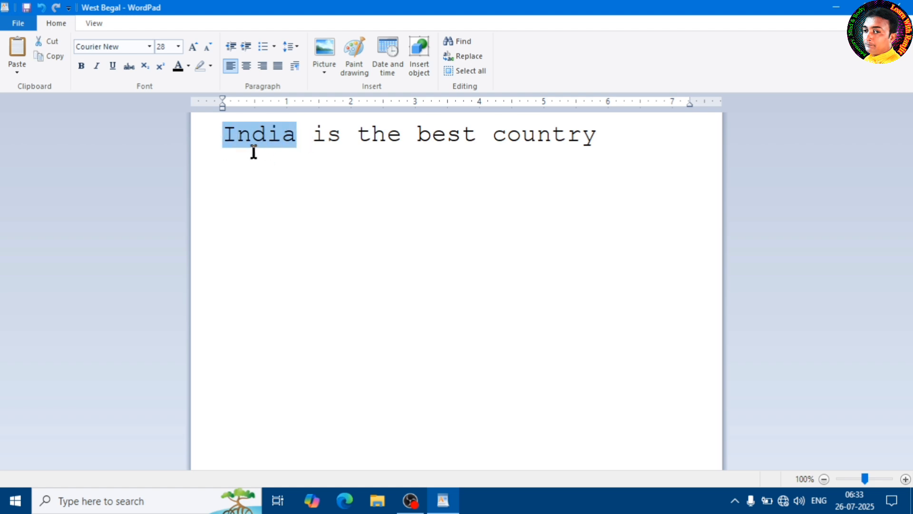
pyautogui.click(291, 143)
pyautogui.moveTo(298, 137); pyautogui.dragTo(221, 141)
pyautogui.click(49, 41)
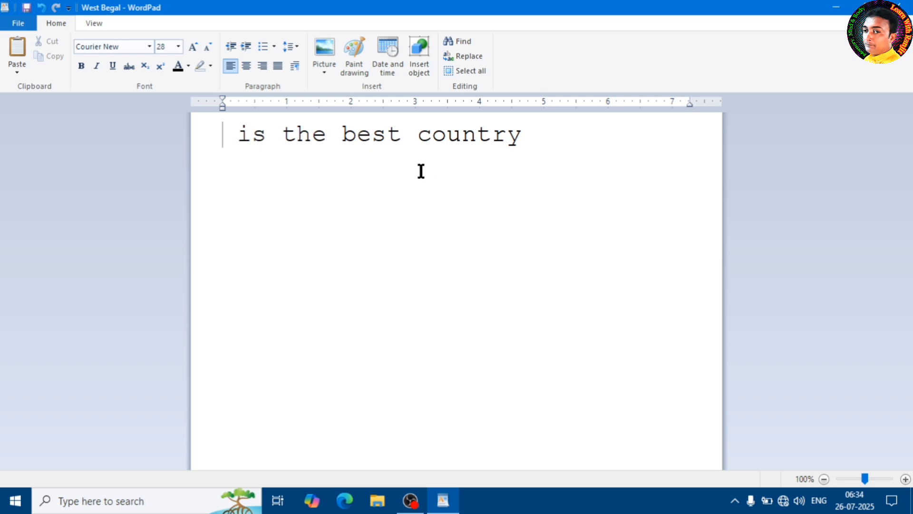
pyautogui.click(538, 137)
pyautogui.click(14, 53)
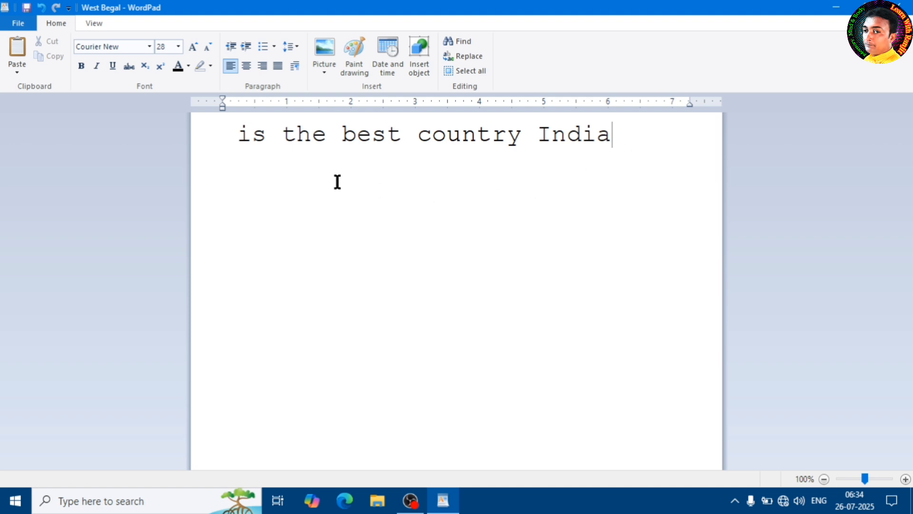
pyautogui.click(327, 137)
pyautogui.moveTo(282, 136); pyautogui.dragTo(418, 137)
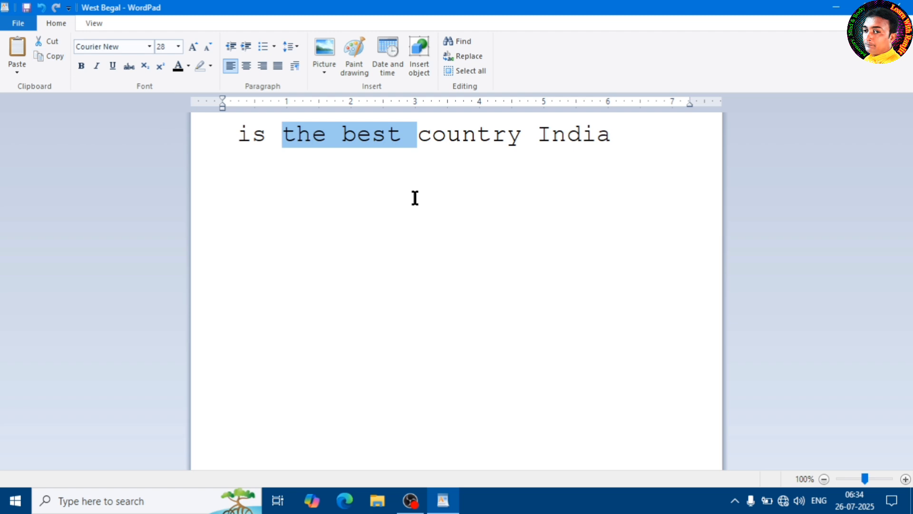
pyautogui.click(356, 147)
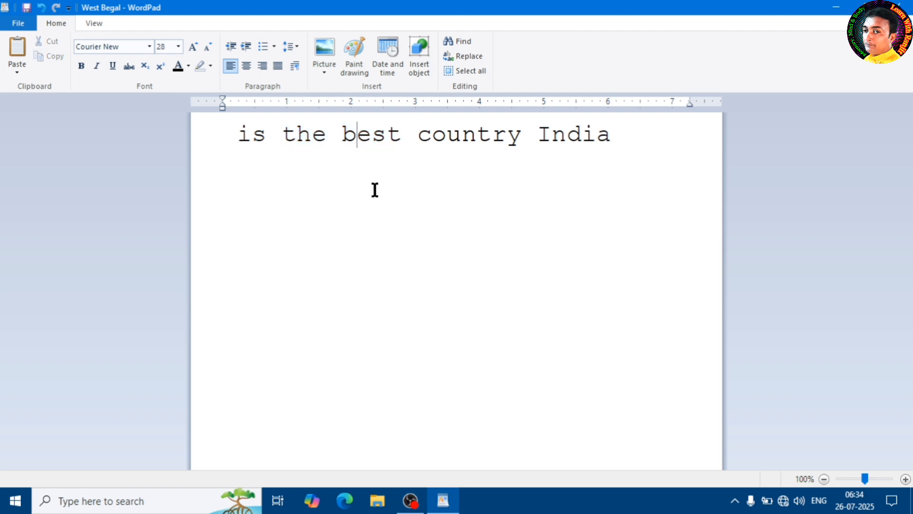
pyautogui.press('Right')
pyautogui.press('Right')
pyautogui.click(314, 137)
# Undo both the paste and the cut of the word "India".
pyautogui.hotkey('ctrl', 'z')
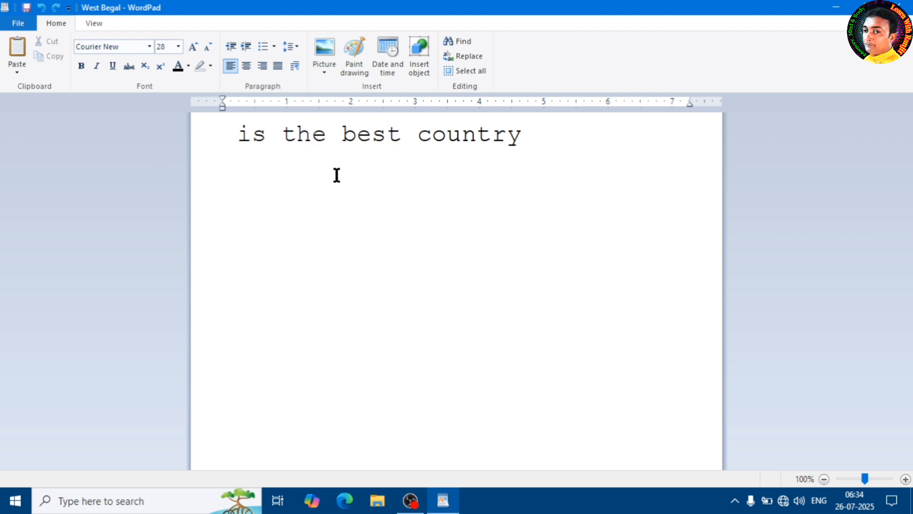
pyautogui.hotkey('ctrl', 'z')
pyautogui.click(419, 143)
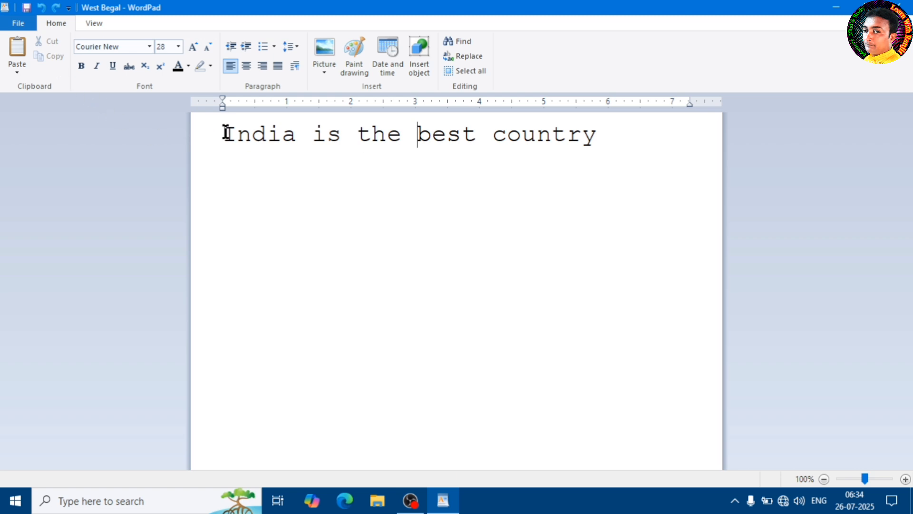
# Copy the first word "India" and paste it between "best" and "country".
pyautogui.moveTo(224, 134); pyautogui.dragTo(303, 143)
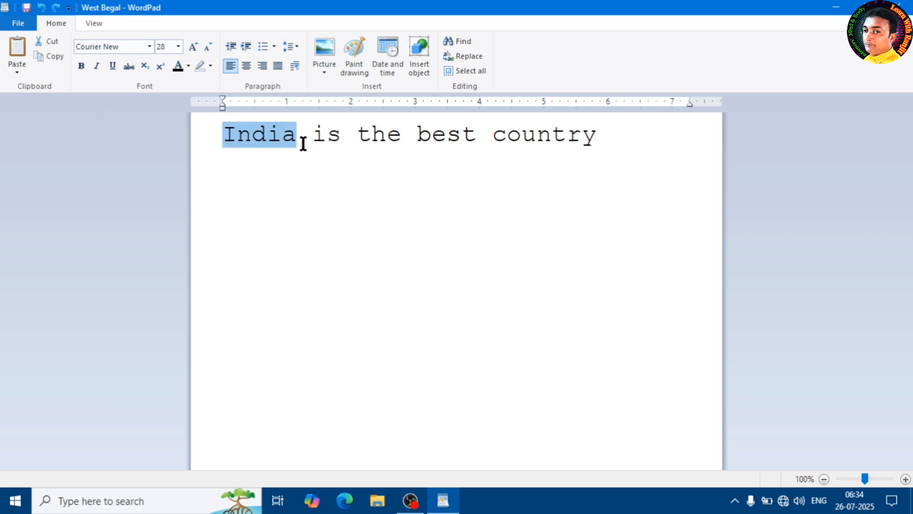
pyautogui.click(51, 58)
pyautogui.click(263, 134)
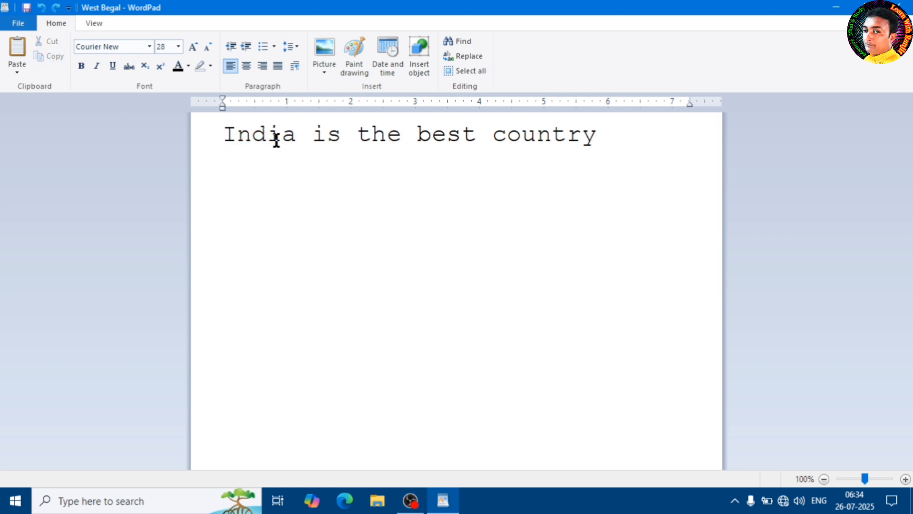
pyautogui.click(477, 136)
pyautogui.click(26, 53)
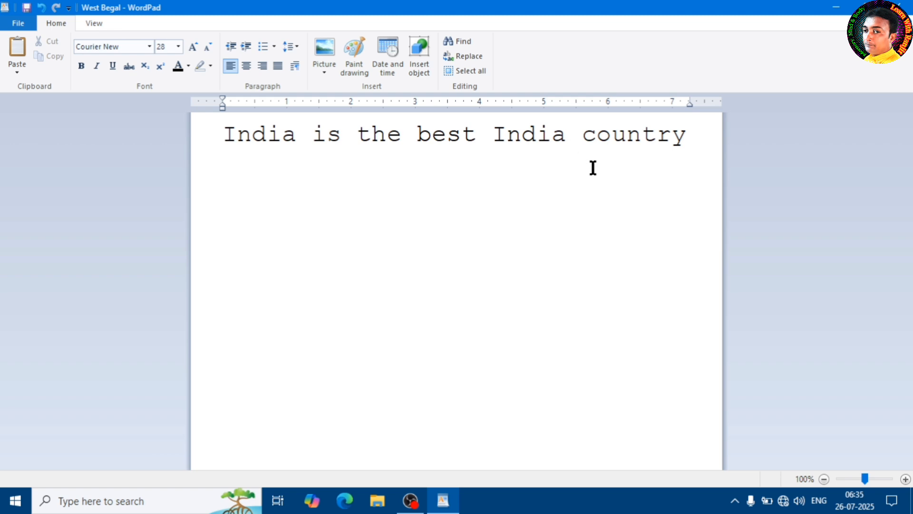
# Paste the copied word "India" seven times in a row after "country".
pyautogui.click(700, 138)
pyautogui.hotkey('ctrl', 'v')
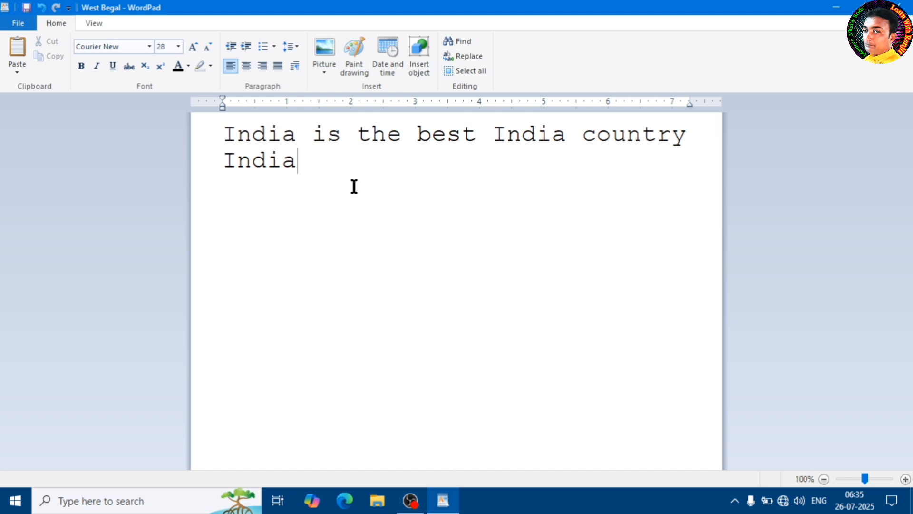
pyautogui.hotkey('ctrl', 'v')
pyautogui.hotkey('ctrl', 'v')
pyautogui.hotkey('ctrl', 'v')
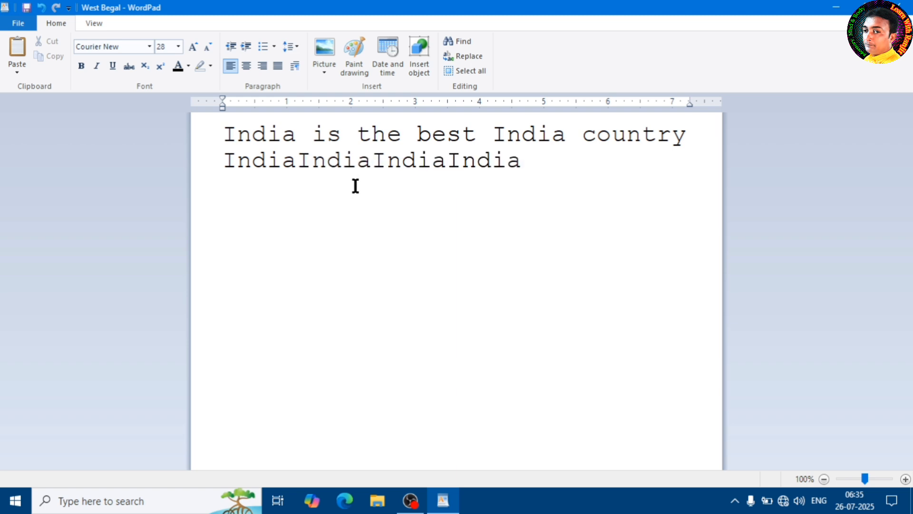
pyautogui.click(17, 50)
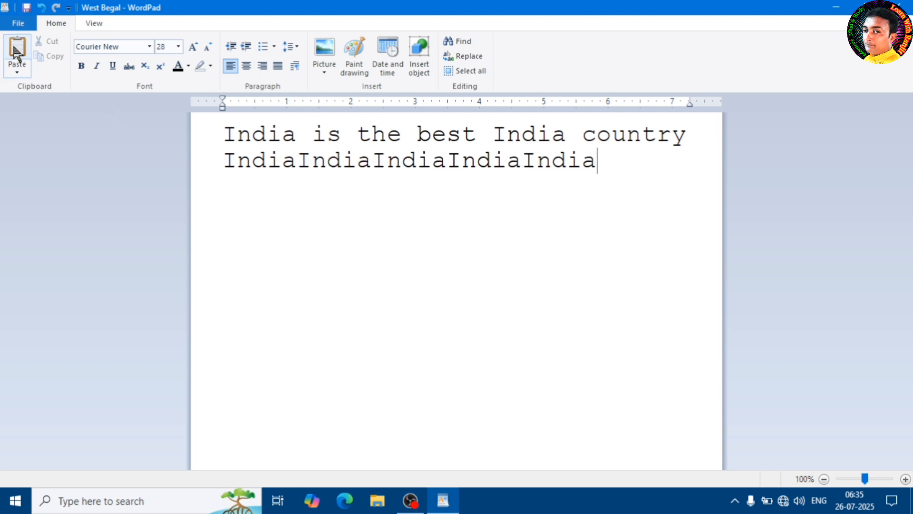
pyautogui.click(18, 50)
pyautogui.click(17, 50)
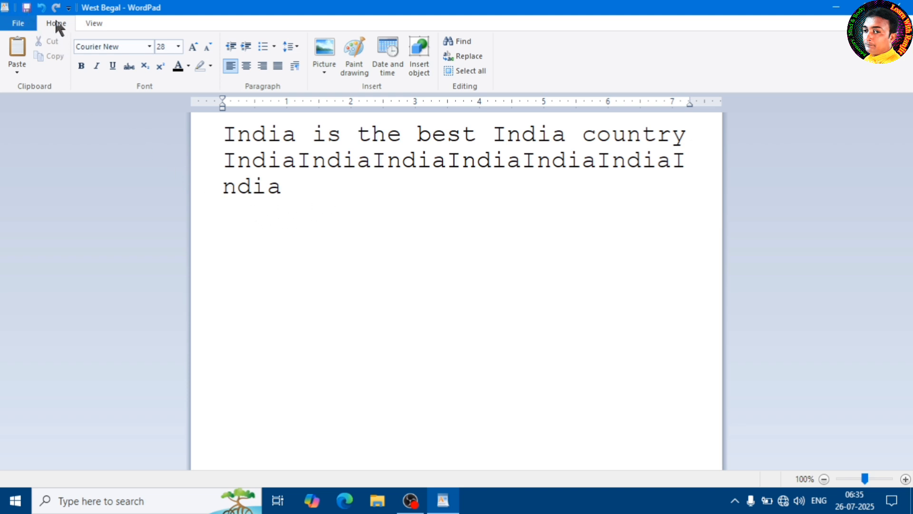
# Undo all the repeated pastes of "India" that follow "country".
pyautogui.click(41, 8)
pyautogui.click(41, 8)
pyautogui.click(42, 8)
pyautogui.click(41, 8)
pyautogui.click(41, 8)
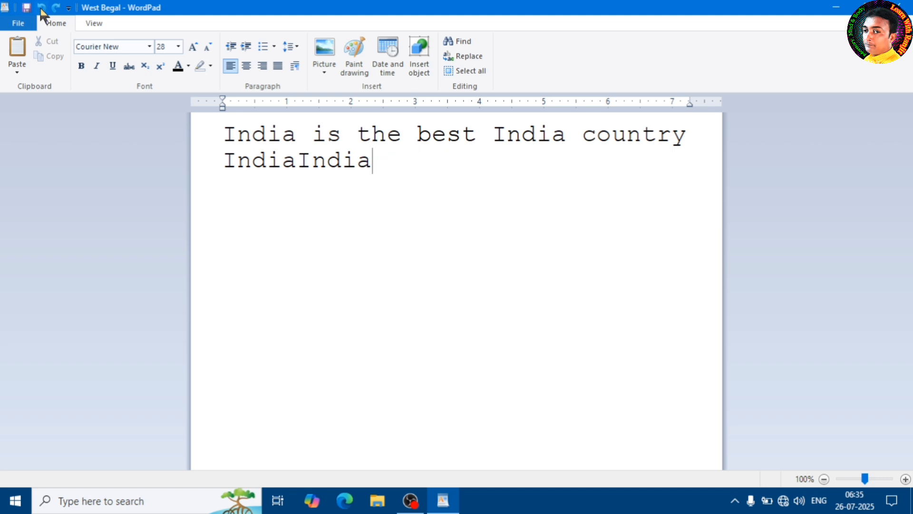
pyautogui.click(42, 8)
pyautogui.click(41, 8)
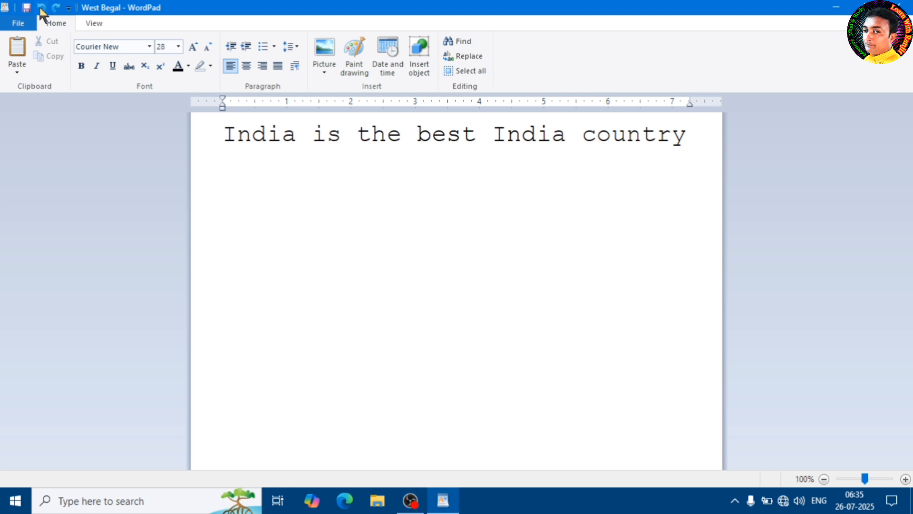
# Redo five of the undone "India" pastes after "country".
pyautogui.click(57, 8)
pyautogui.click(56, 8)
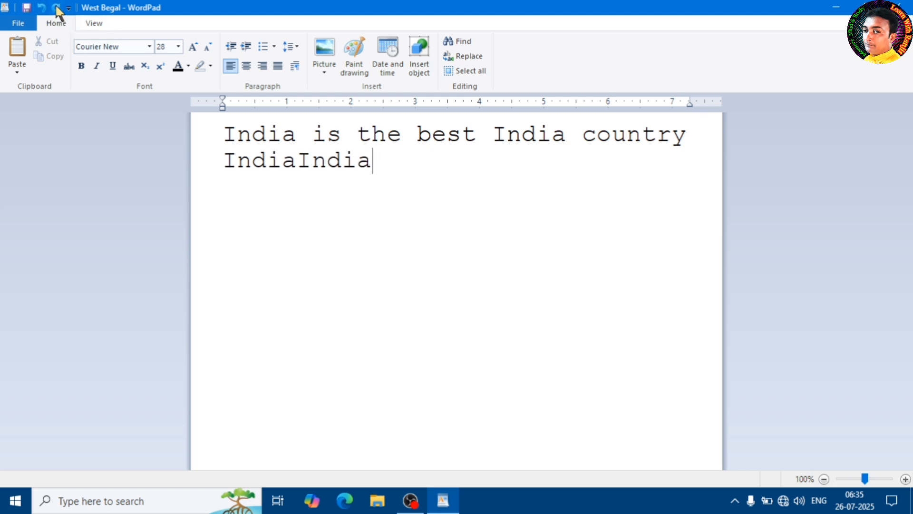
pyautogui.click(56, 8)
pyautogui.click(55, 8)
pyautogui.click(56, 8)
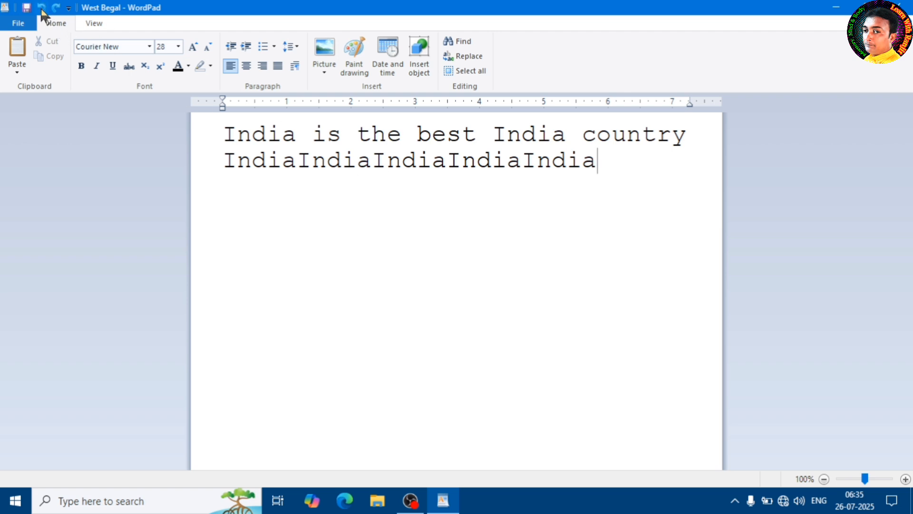
# Undo the five restored "India" pastes again, leaving only the first line of text.
pyautogui.hotkey('ctrl', 'z')
pyautogui.hotkey('ctrl', 'z')
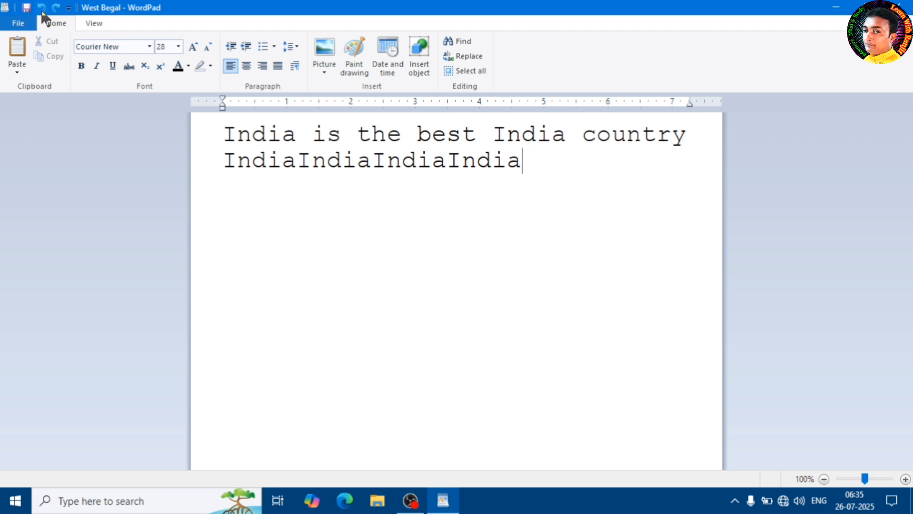
pyautogui.hotkey('ctrl', 'z')
pyautogui.hotkey('ctrl', 'z')
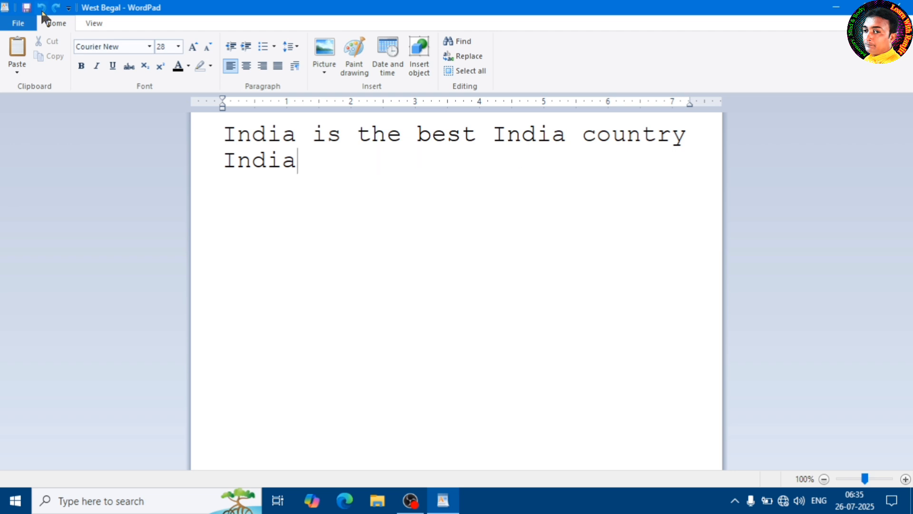
pyautogui.hotkey('ctrl', 'z')
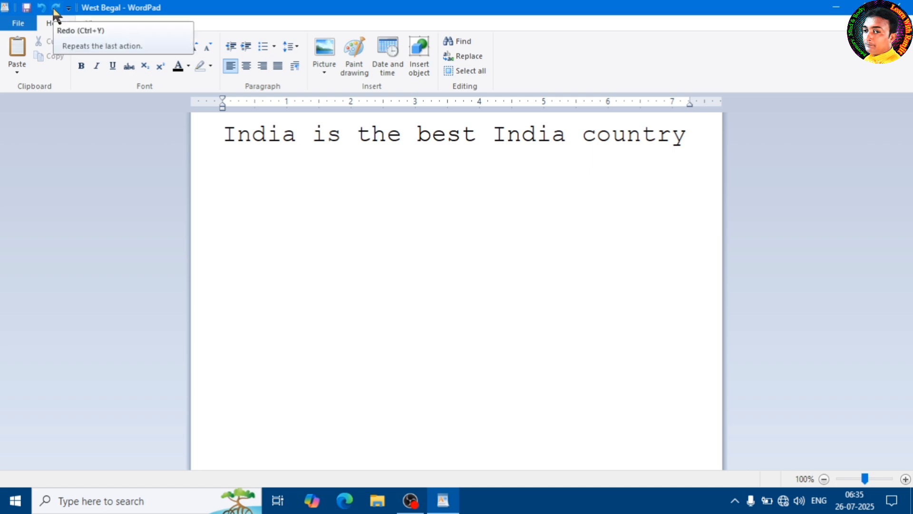
# Redo the pastes until four copies of "India" follow "country".
pyautogui.click(56, 9)
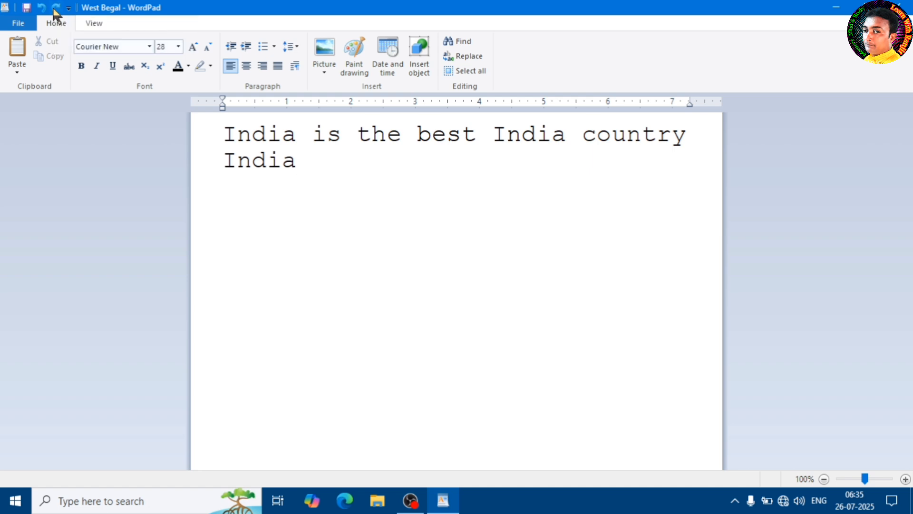
pyautogui.click(55, 8)
pyautogui.click(56, 8)
pyautogui.click(55, 8)
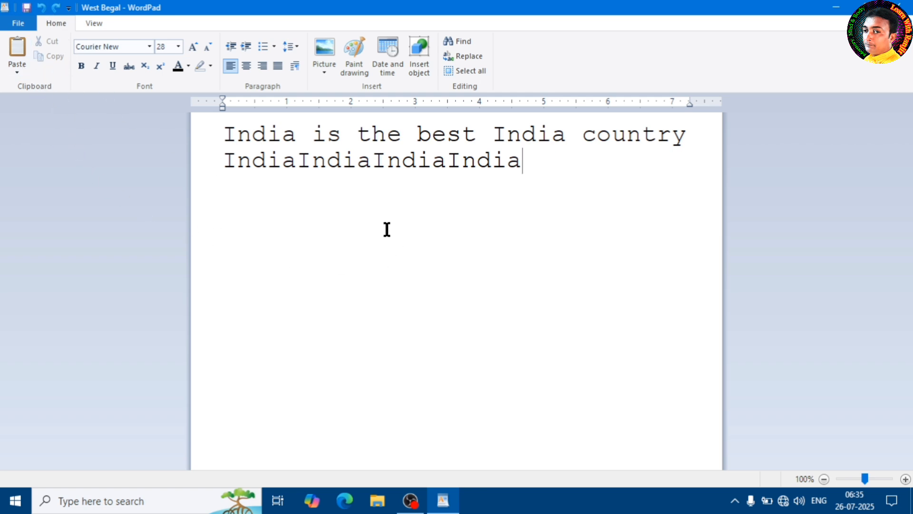
# Look over the paste options and the list of available fonts without choosing any.
pyautogui.click(26, 69)
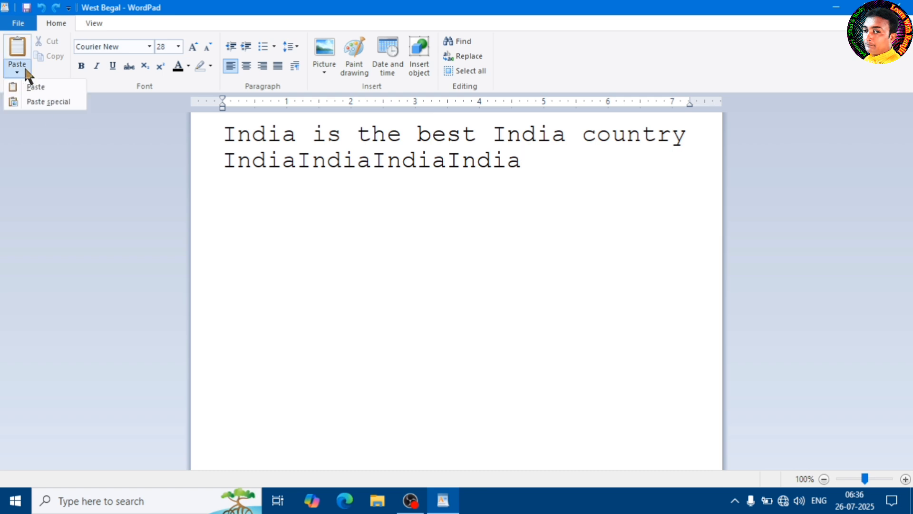
pyautogui.click(412, 221)
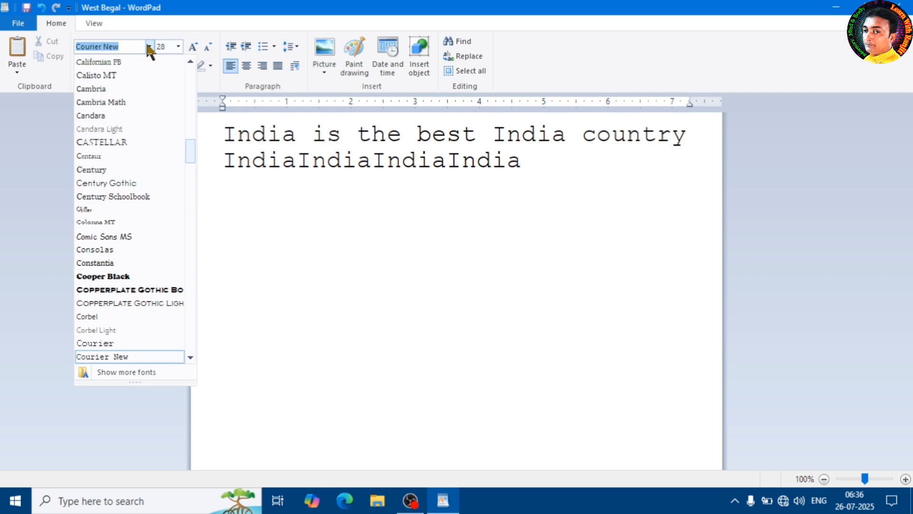
pyautogui.moveTo(187, 143); pyautogui.dragTo(217, 104)
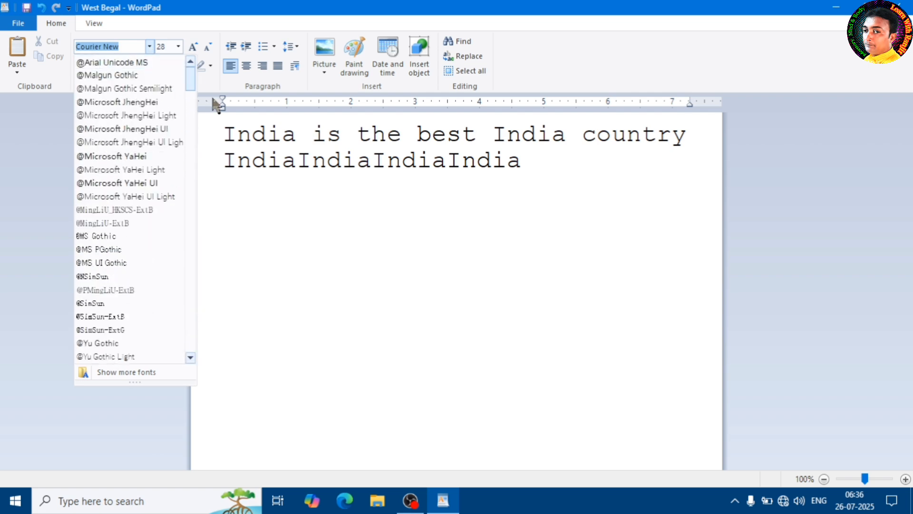
pyautogui.click(313, 153)
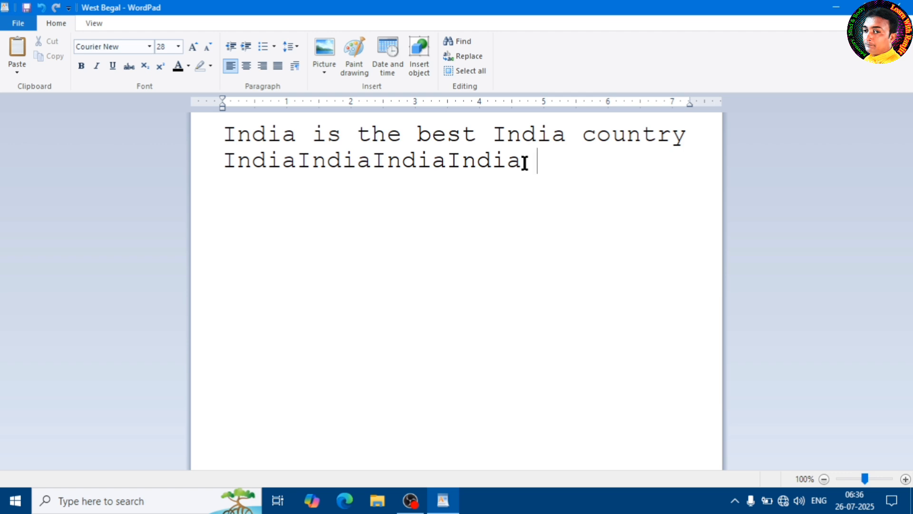
# Try Cooper Black on the whole text and change its font to Edwardian Script ITC.
pyautogui.moveTo(525, 163); pyautogui.dragTo(211, 136)
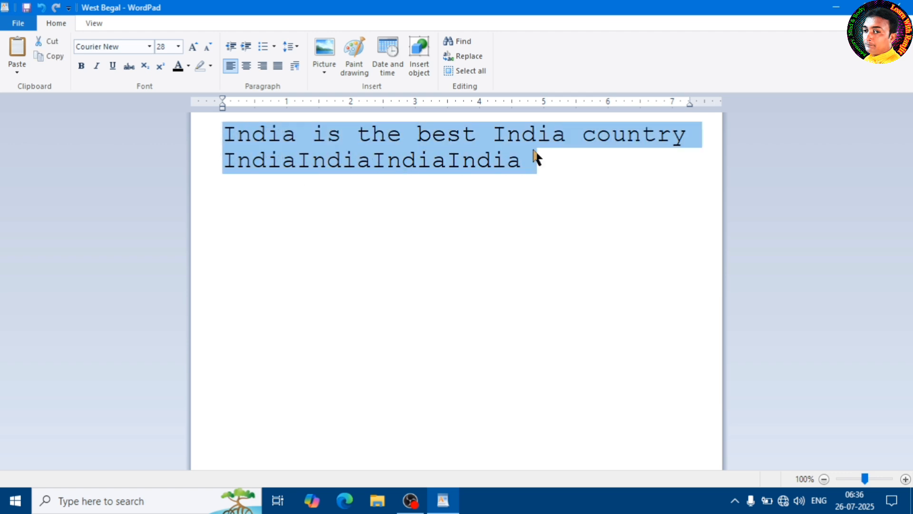
pyautogui.click(150, 47)
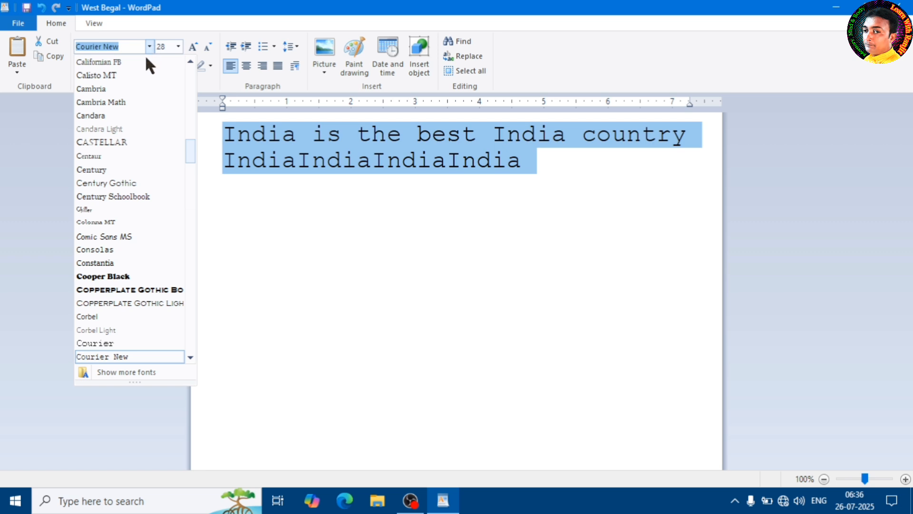
pyautogui.click(117, 275)
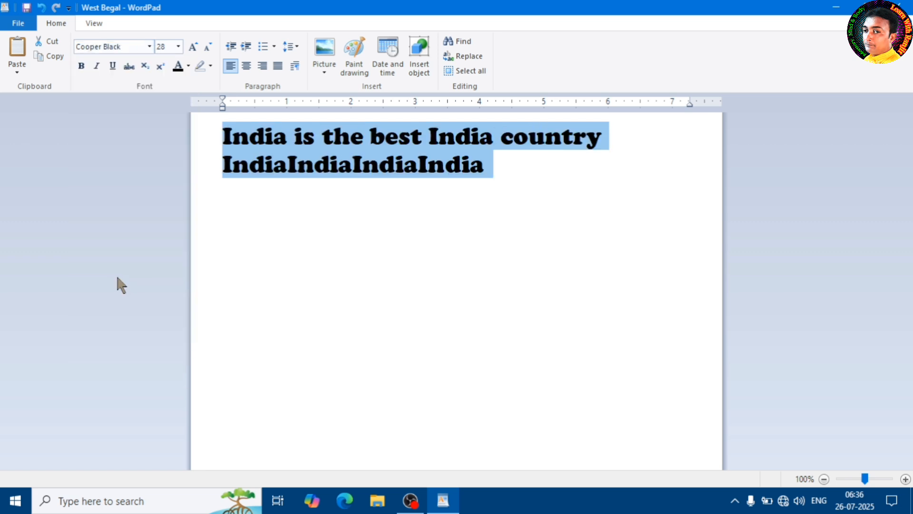
pyautogui.click(150, 47)
pyautogui.scroll(-4, 126, 295)
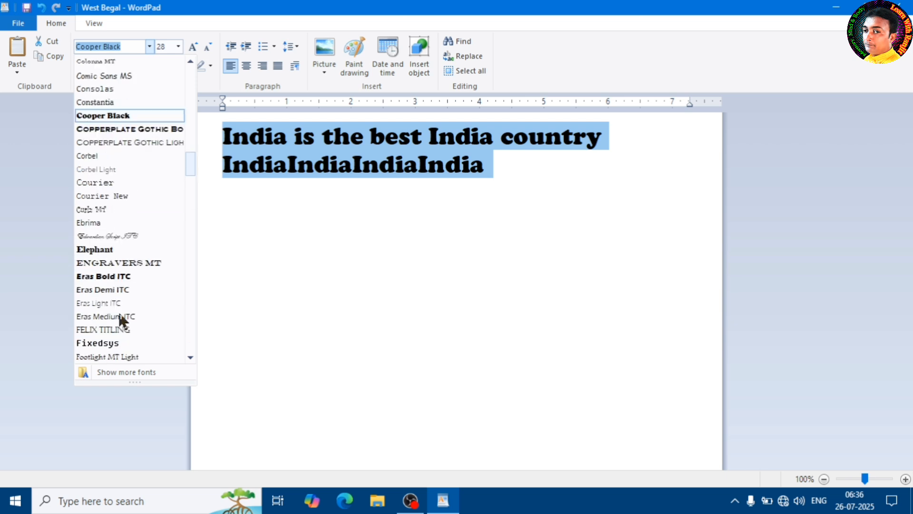
pyautogui.click(112, 236)
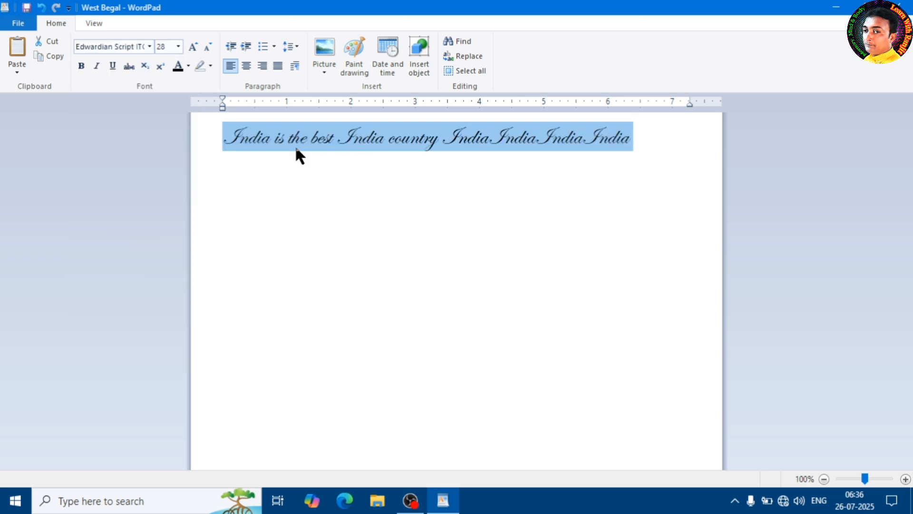
# Change the font of the whole text to Elephant and clear the selection.
pyautogui.click(150, 47)
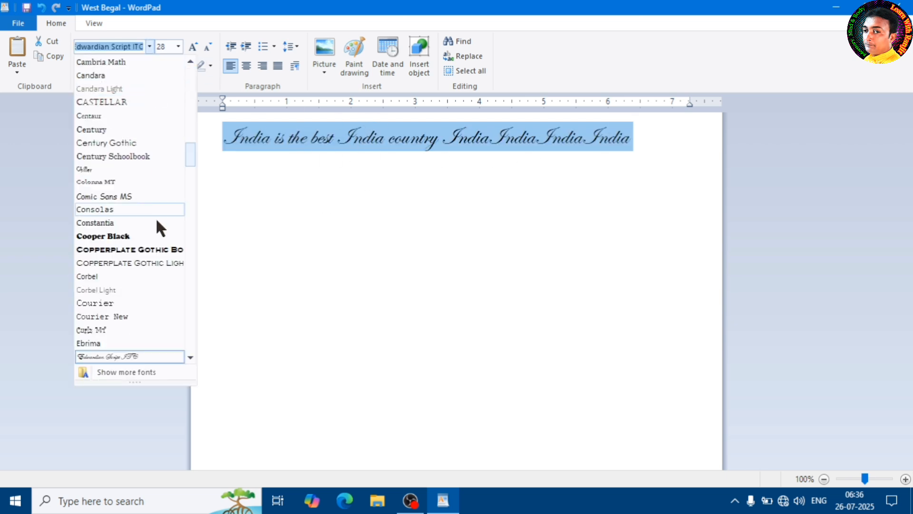
pyautogui.scroll(-4, 155, 219)
pyautogui.click(95, 209)
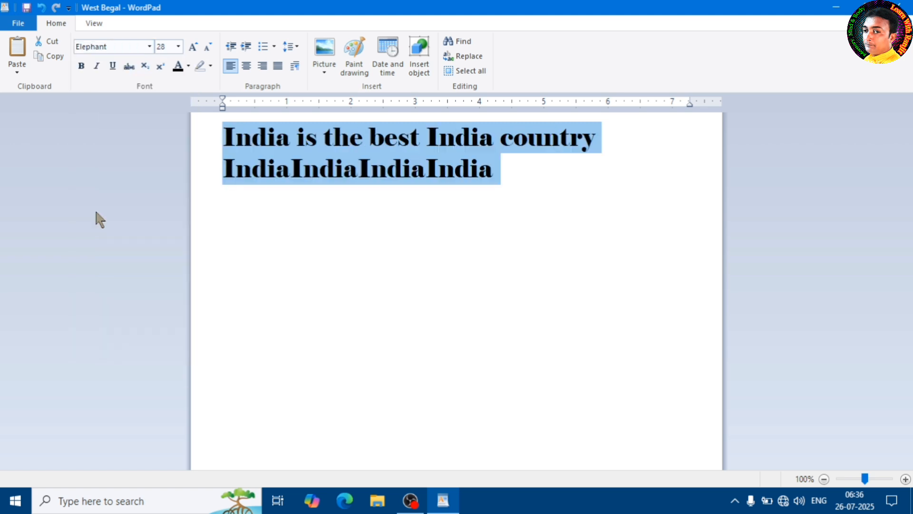
pyautogui.click(390, 180)
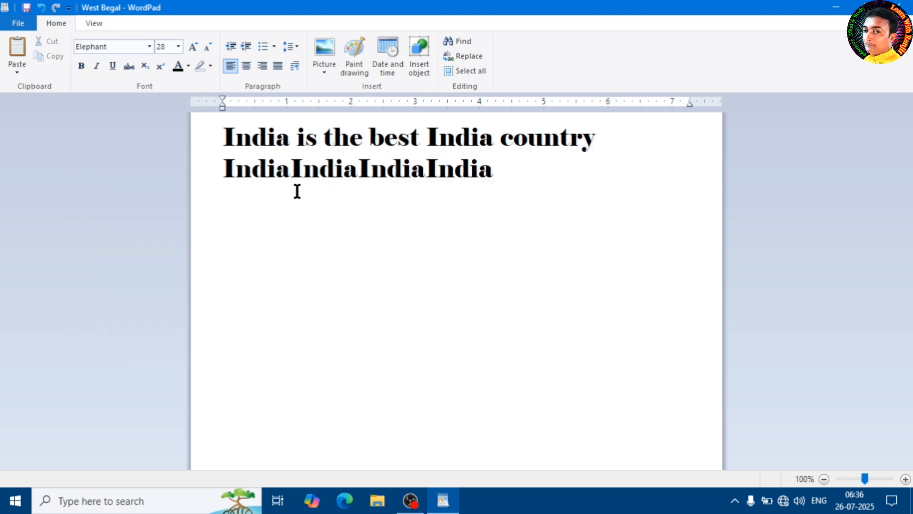
# Start a new line below the text in the Courier font and enter "sdjfbjsdg".
pyautogui.click(127, 46)
pyautogui.click(357, 160)
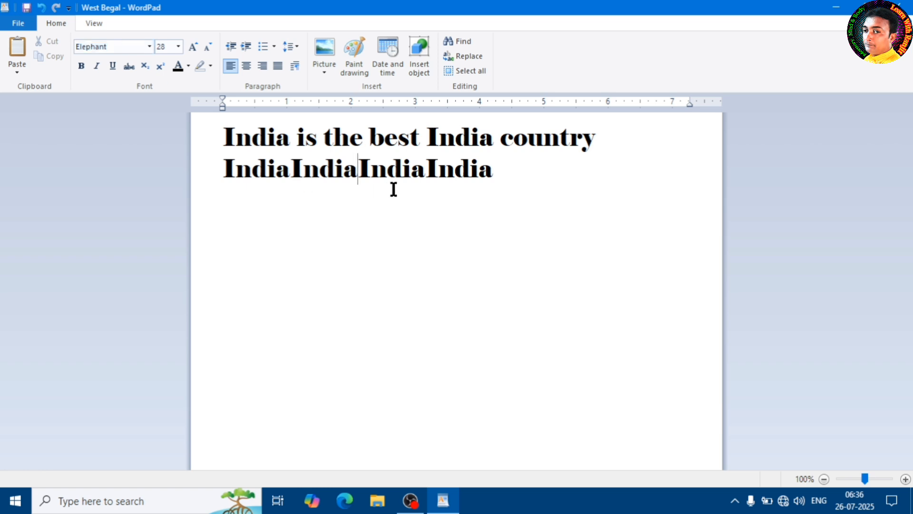
pyautogui.click(529, 174)
pyautogui.press('Return')
pyautogui.click(149, 47)
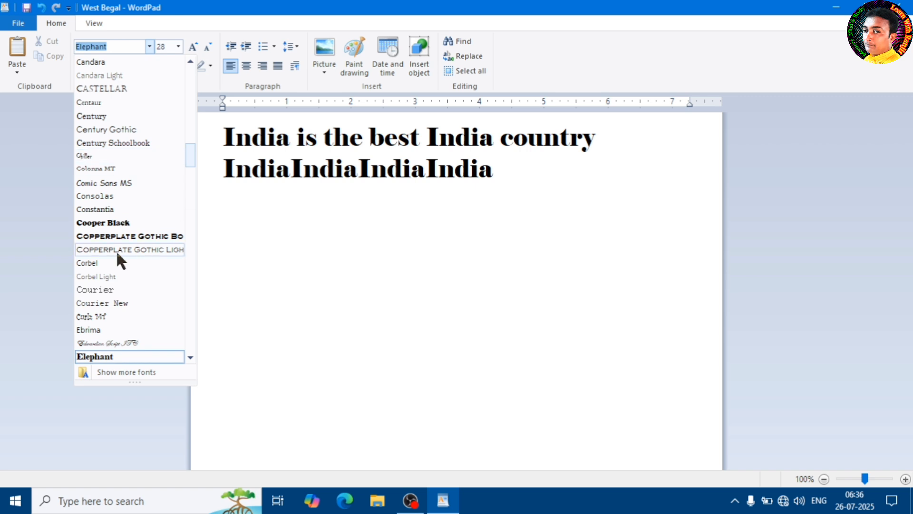
pyautogui.click(104, 290)
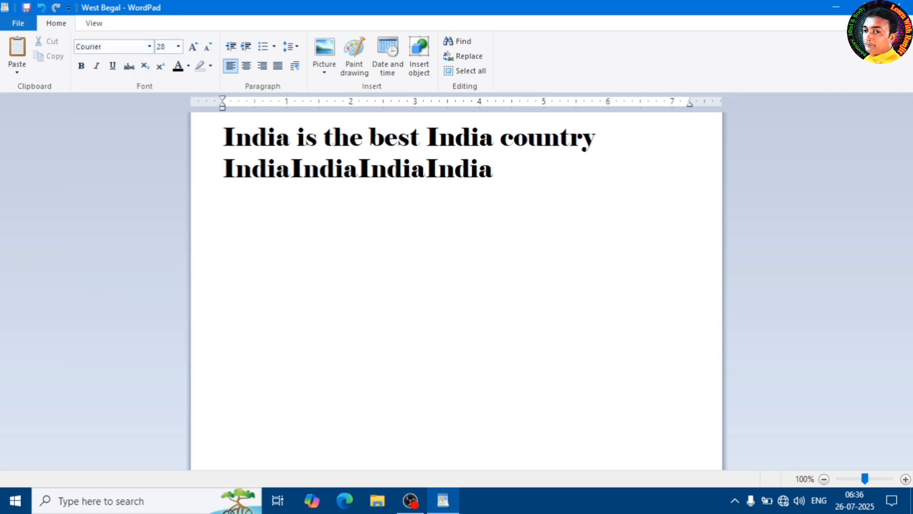
pyautogui.write('sdjfbjsdg')
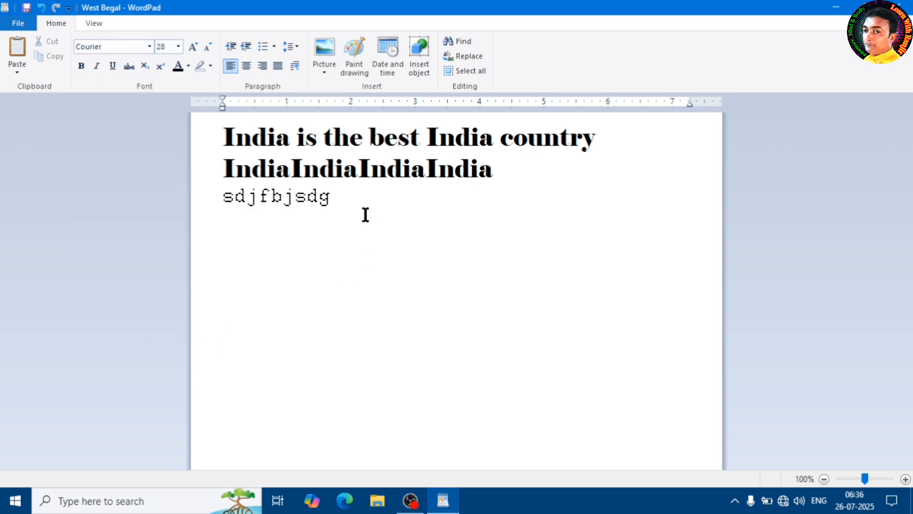
# Delete the Courier sample line and its line break.
pyautogui.moveTo(347, 198); pyautogui.dragTo(228, 206)
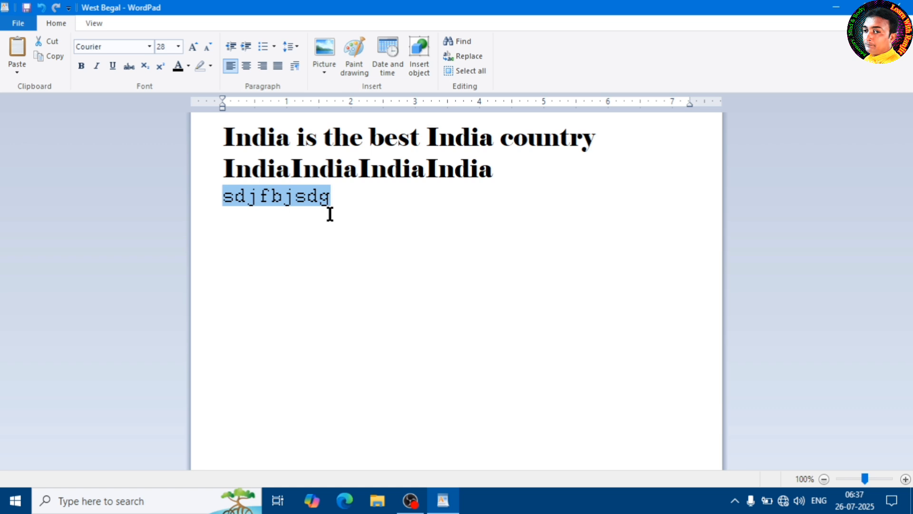
pyautogui.press('Delete')
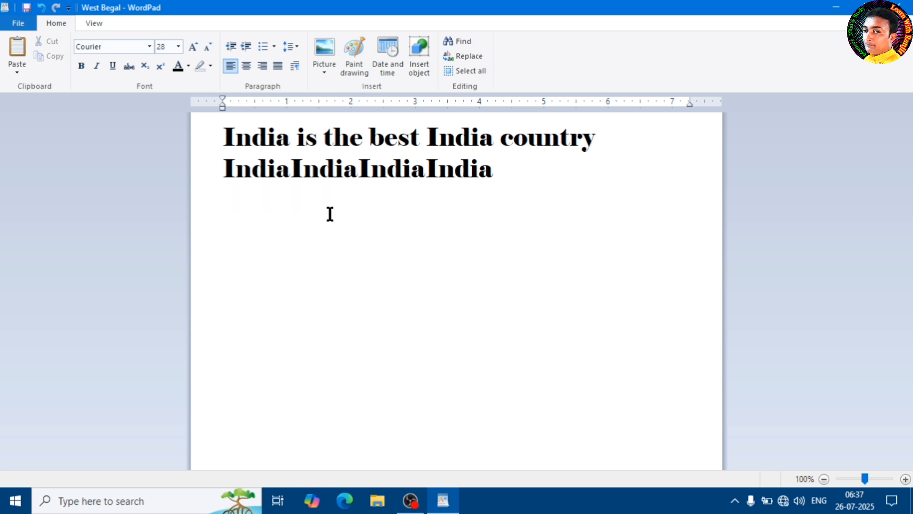
pyautogui.press('BackSpace')
# Try font sizes 48, 72 and 100 on the second line of repeated "India" text.
pyautogui.moveTo(495, 171); pyautogui.dragTo(222, 176)
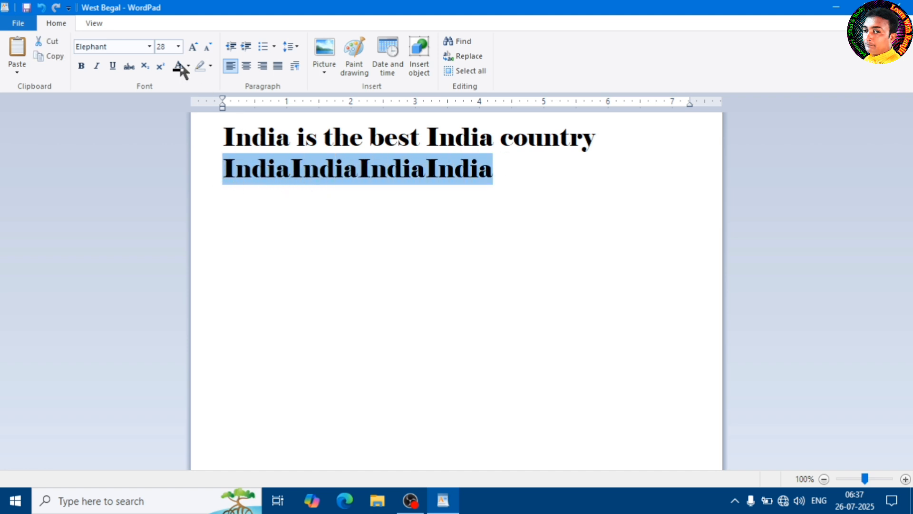
pyautogui.click(179, 46)
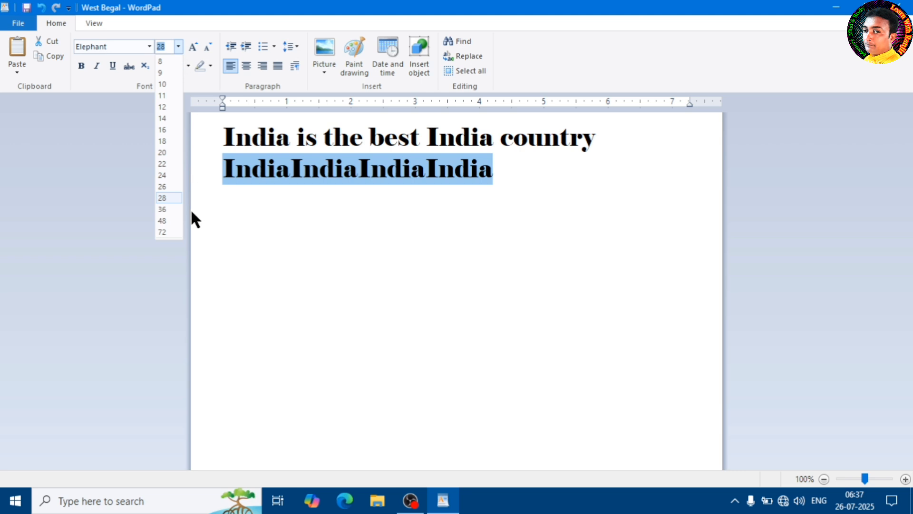
pyautogui.click(163, 221)
pyautogui.click(178, 46)
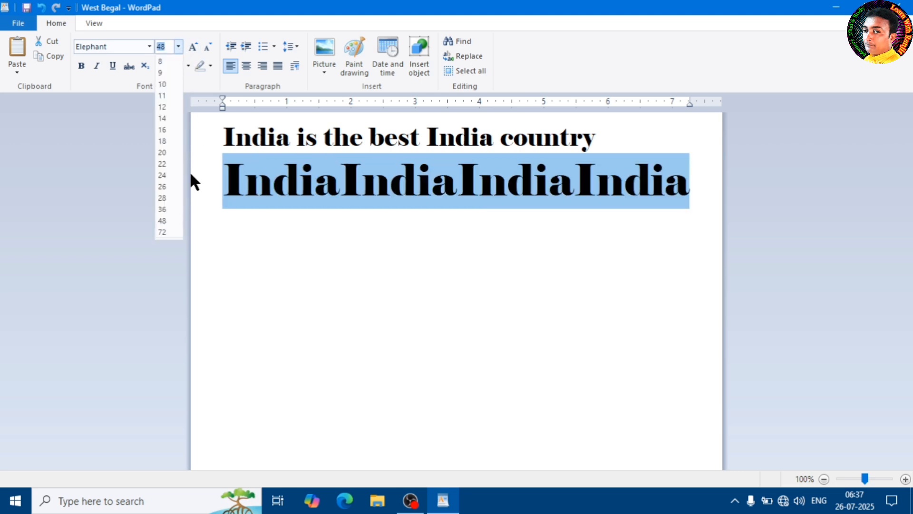
pyautogui.click(162, 232)
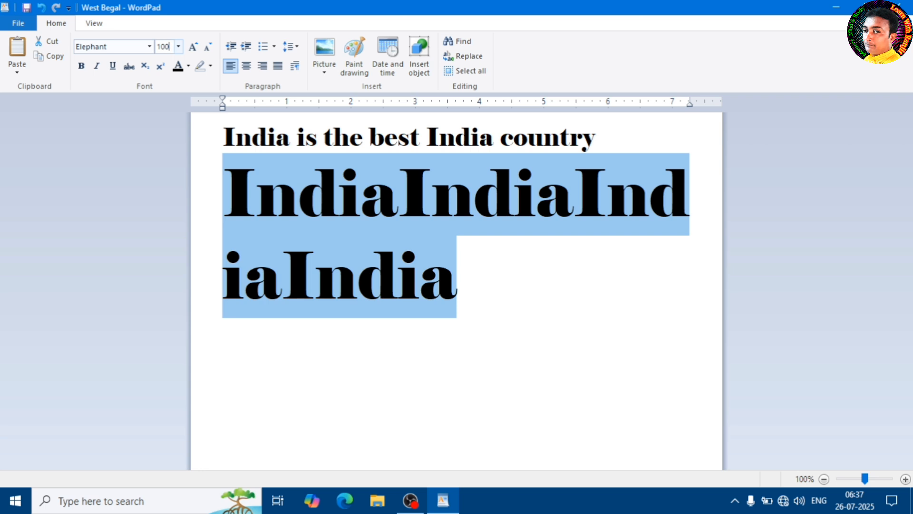
pyautogui.write('100')
pyautogui.press('Return')
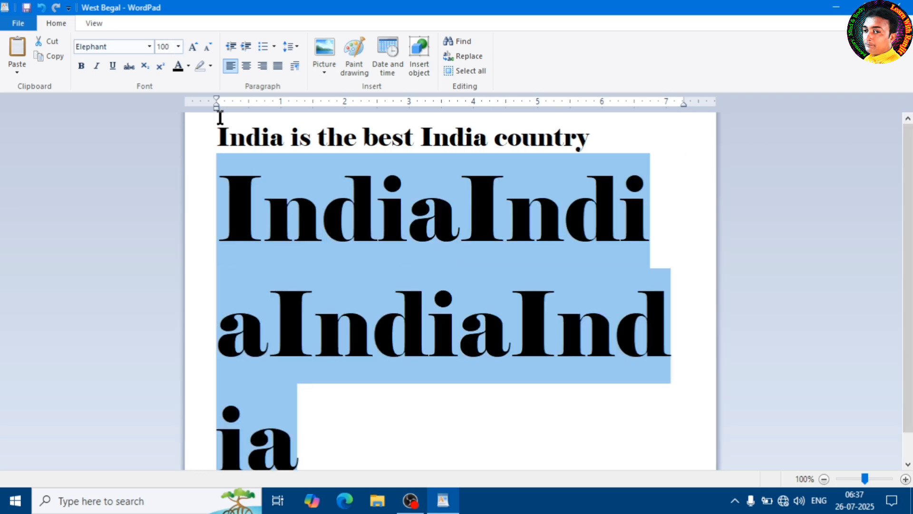
# Reduce the second line's font size to 72 and then to 24, and clear the selection.
pyautogui.click(179, 45)
pyautogui.click(164, 232)
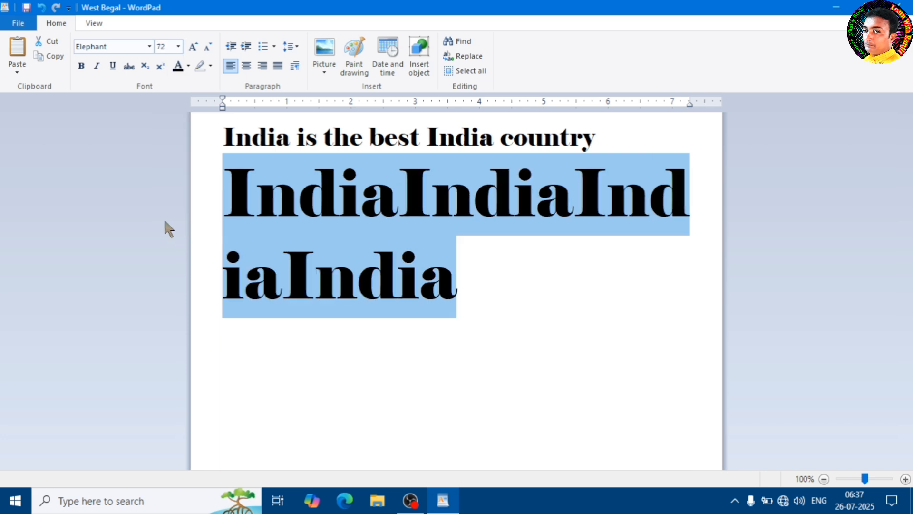
pyautogui.click(179, 46)
pyautogui.click(162, 175)
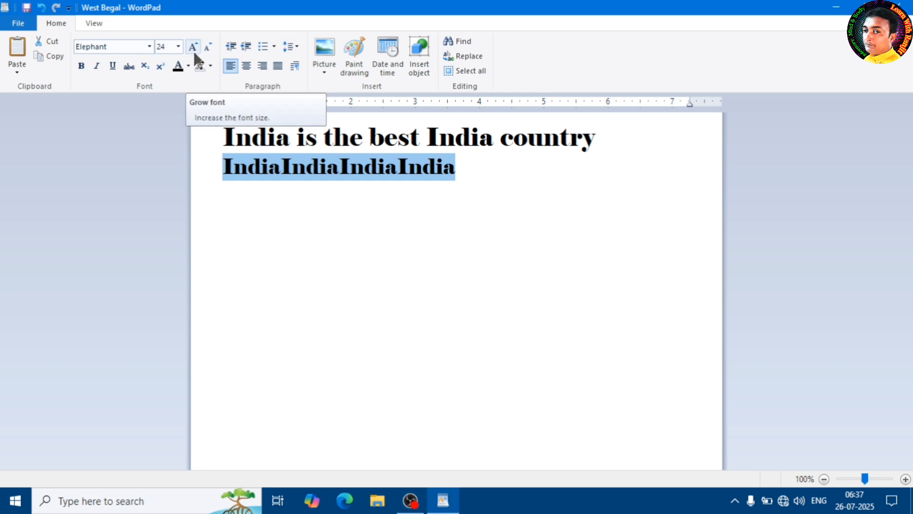
pyautogui.click(317, 152)
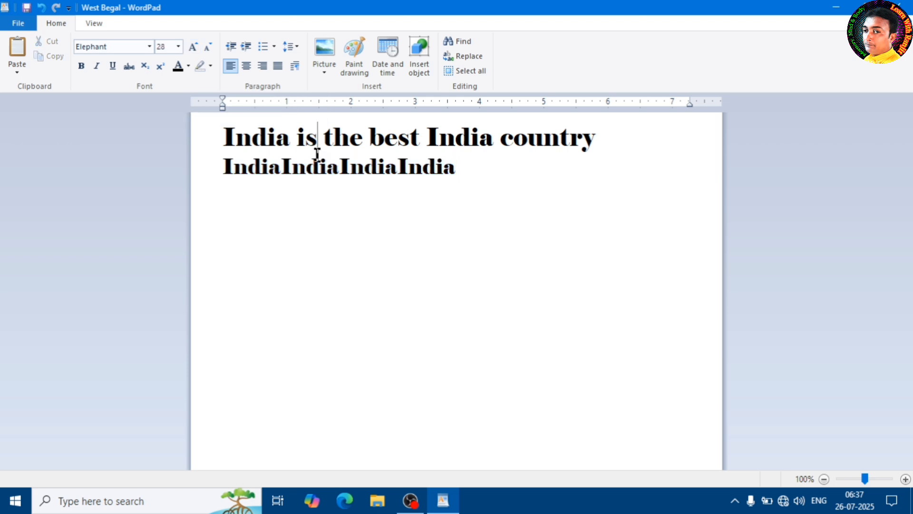
# Enlarge the second "India" in the first line stepwise to size 110 with Grow font.
pyautogui.moveTo(429, 136); pyautogui.dragTo(497, 144)
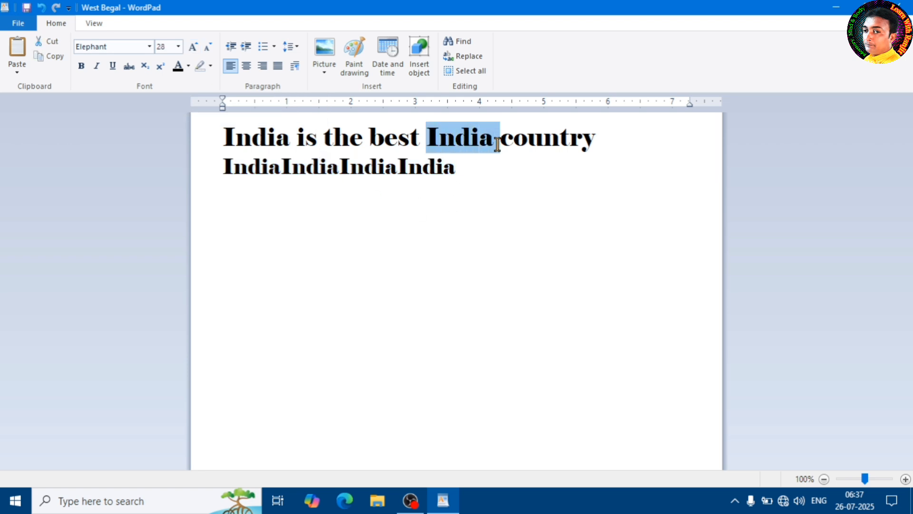
pyautogui.click(195, 47)
pyautogui.click(194, 48)
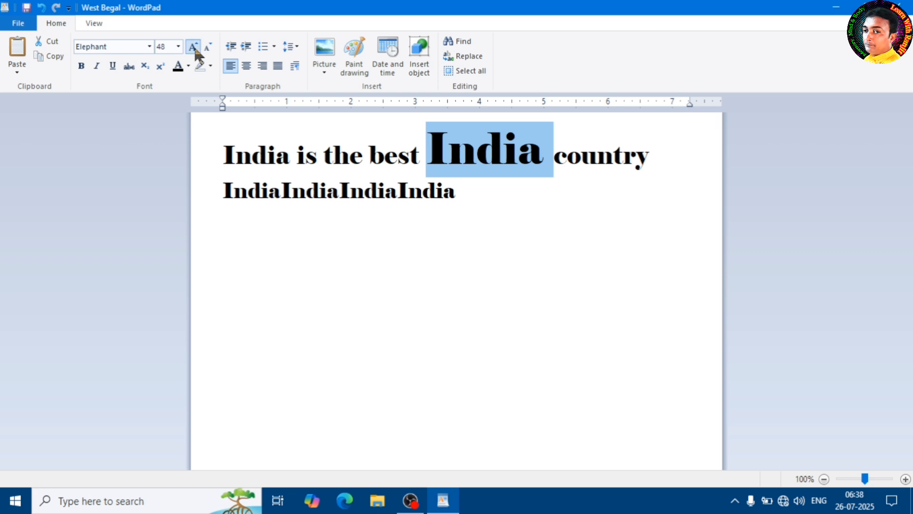
pyautogui.click(194, 48)
pyautogui.click(195, 48)
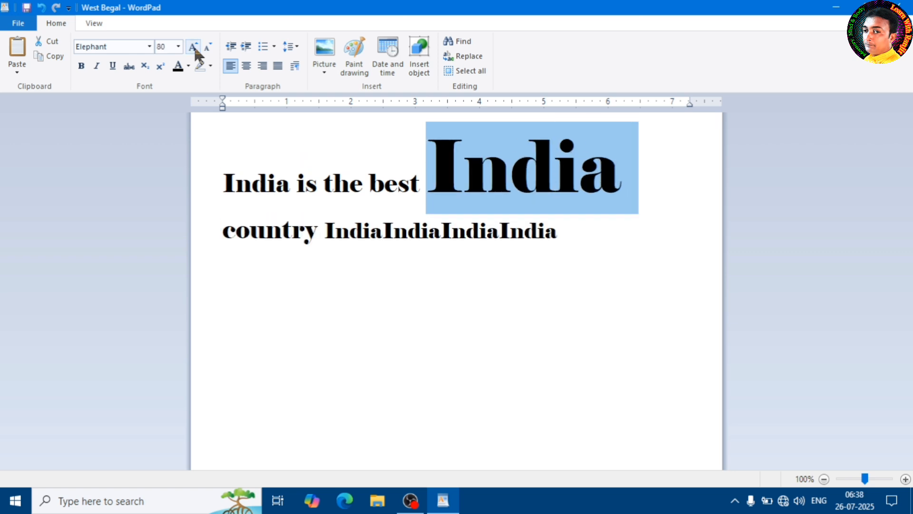
pyautogui.click(195, 48)
pyautogui.click(194, 47)
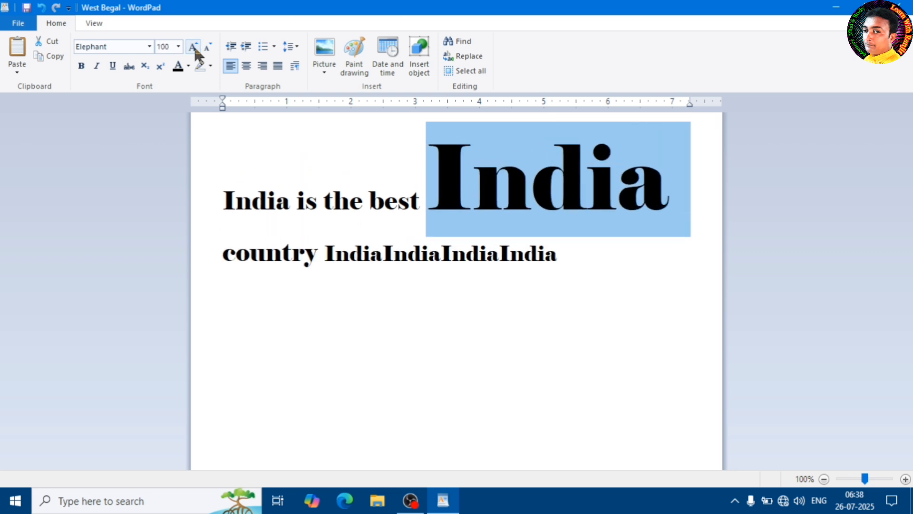
pyautogui.click(194, 47)
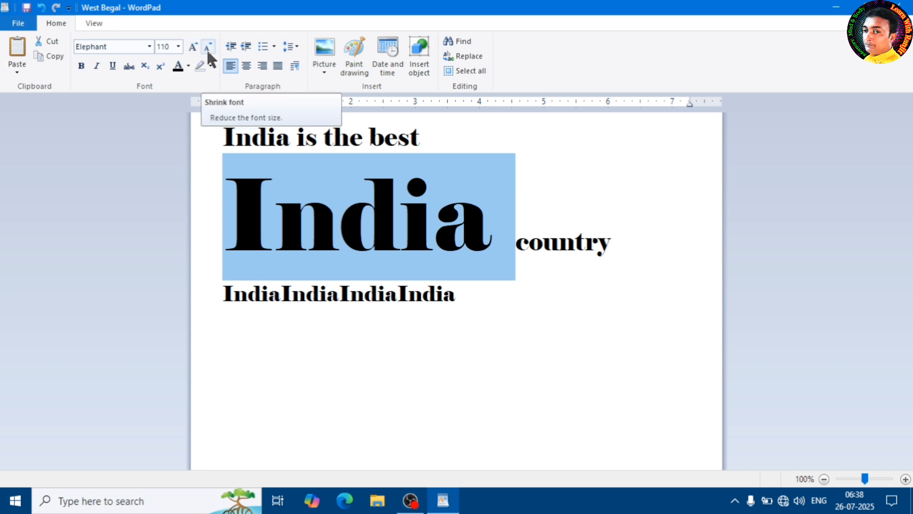
# Reduce the enlarged "India" stepwise to size 28 with Shrink font and clear the selection.
pyautogui.click(207, 47)
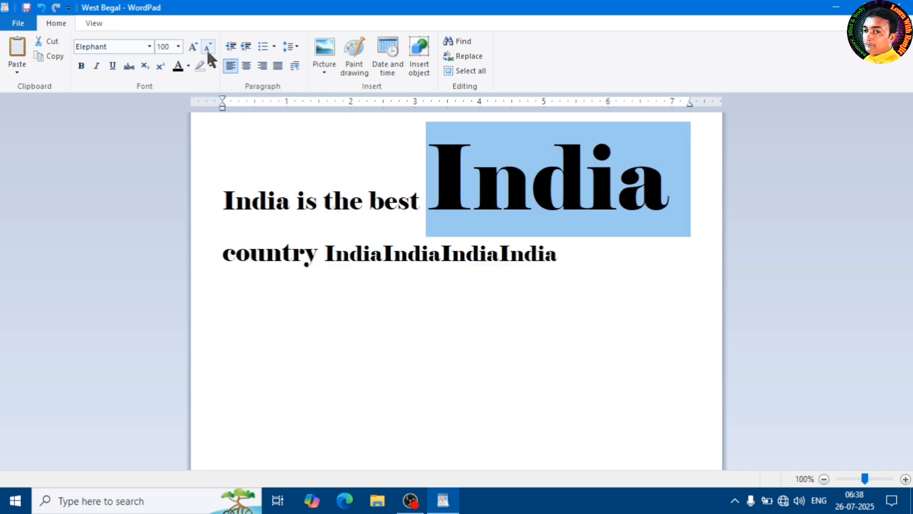
pyautogui.click(207, 47)
pyautogui.click(207, 49)
pyautogui.click(206, 49)
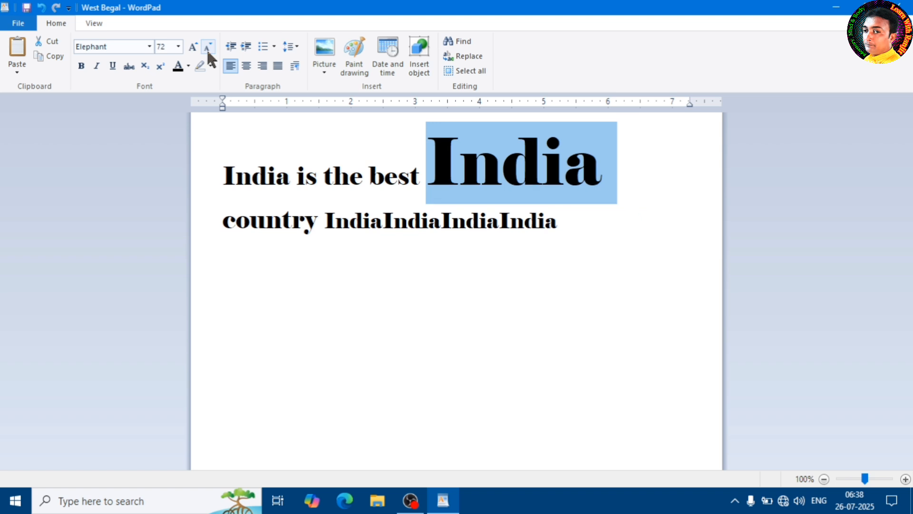
pyautogui.click(207, 49)
pyautogui.click(207, 49)
pyautogui.click(207, 48)
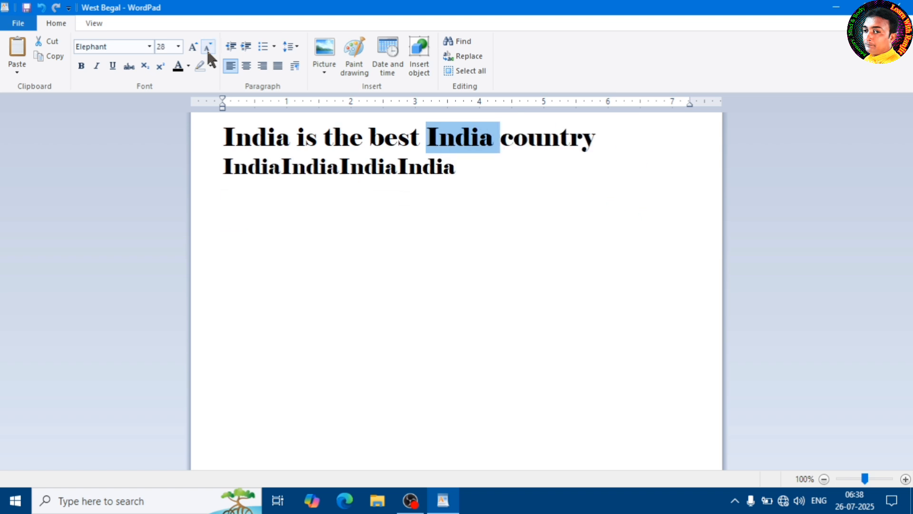
pyautogui.click(410, 169)
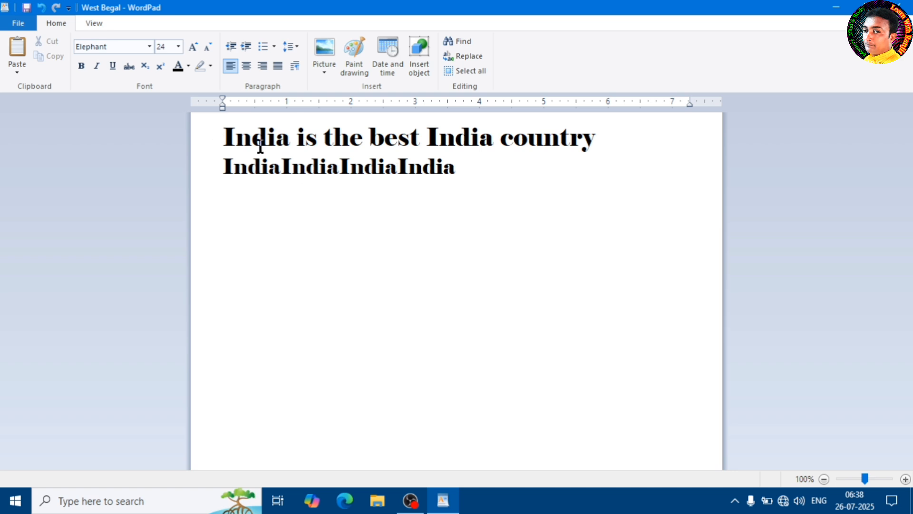
# Add "R" at the end of the second line and enter a person's first name on a new line.
pyautogui.click(508, 164)
pyautogui.write('R')
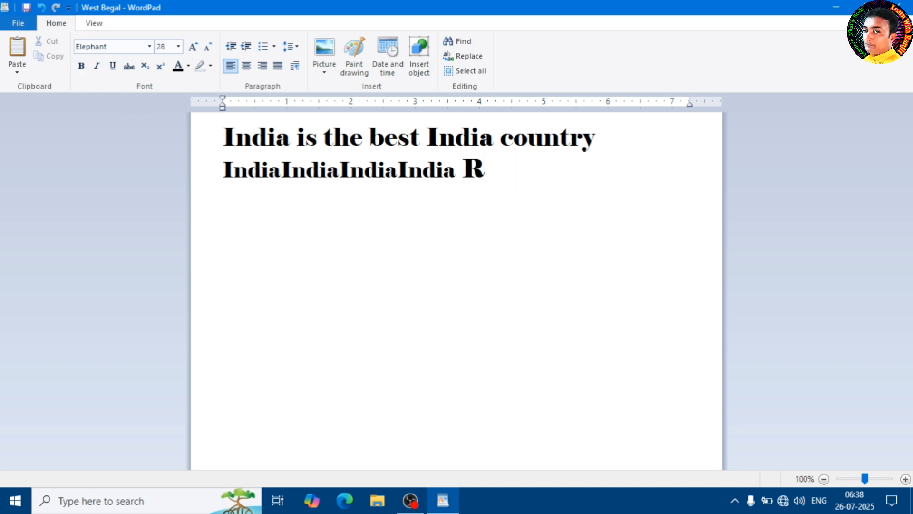
pyautogui.press('Return')
pyautogui.write('Ra')
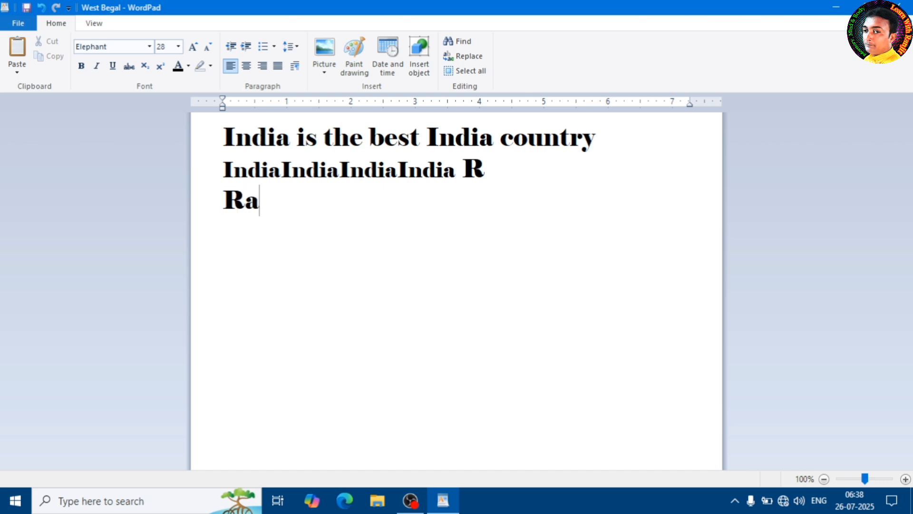
pyautogui.write('njit')
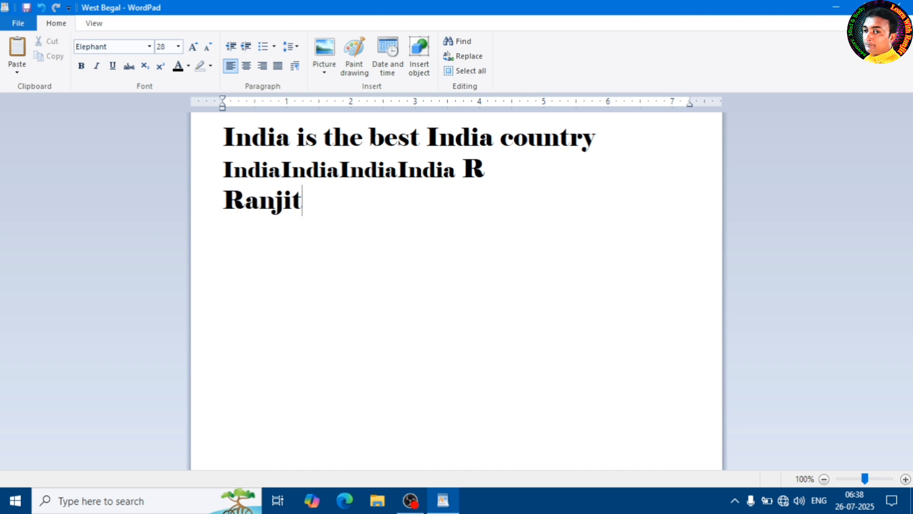
# Set the font of the name on the third line to Consolas and colour it red.
pyautogui.moveTo(308, 204); pyautogui.dragTo(213, 205)
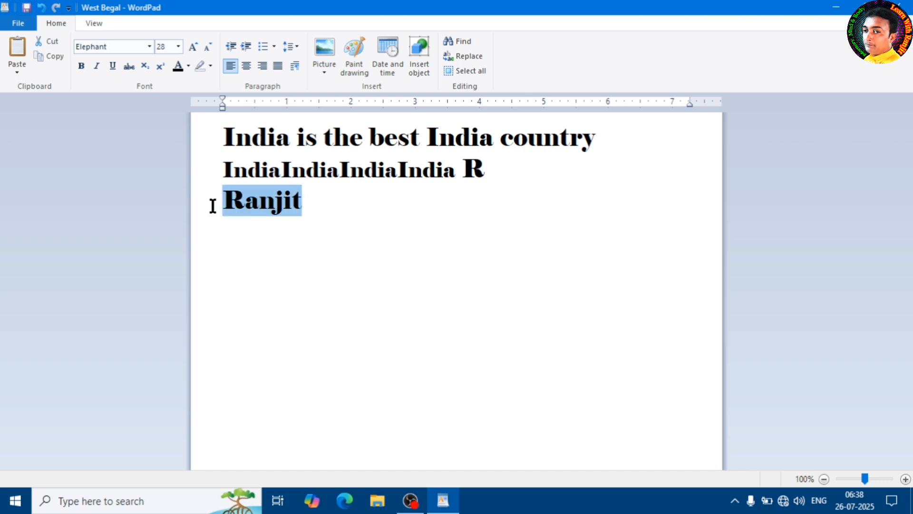
pyautogui.click(149, 46)
pyautogui.click(119, 194)
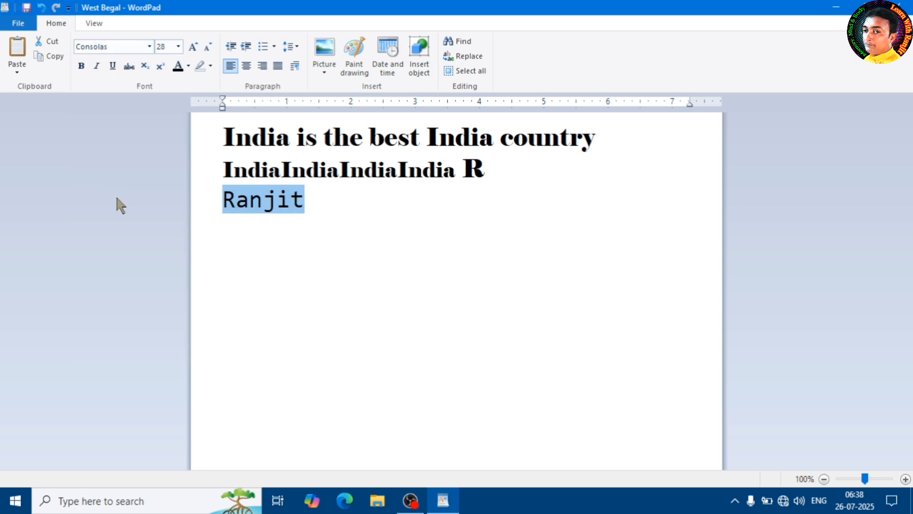
pyautogui.click(324, 210)
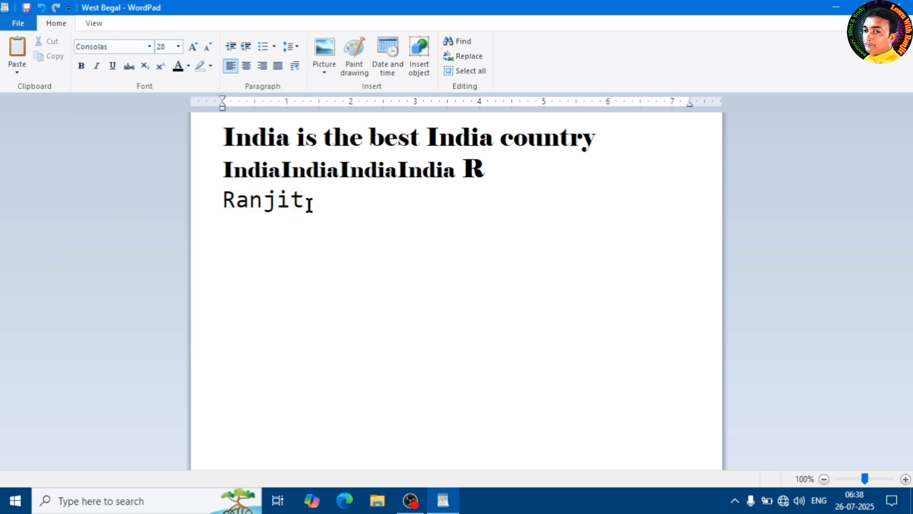
pyautogui.moveTo(308, 204); pyautogui.dragTo(188, 202)
pyautogui.click(189, 66)
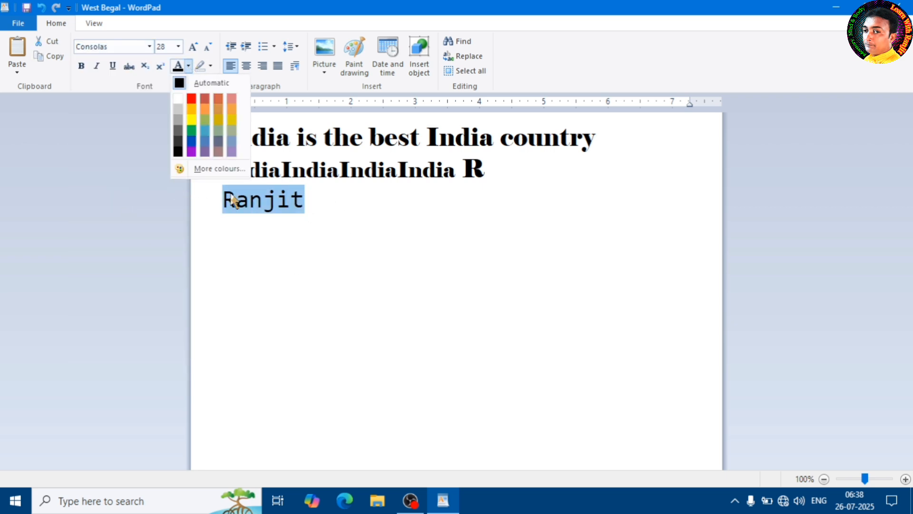
pyautogui.click(191, 98)
pyautogui.click(322, 197)
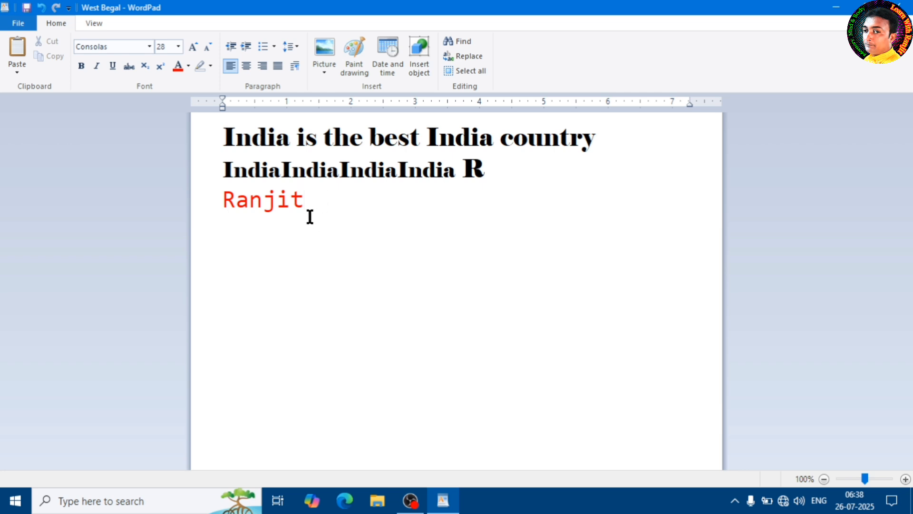
# Try bold on the name in the third line and remove it again.
pyautogui.moveTo(310, 198); pyautogui.dragTo(232, 200)
pyautogui.click(82, 68)
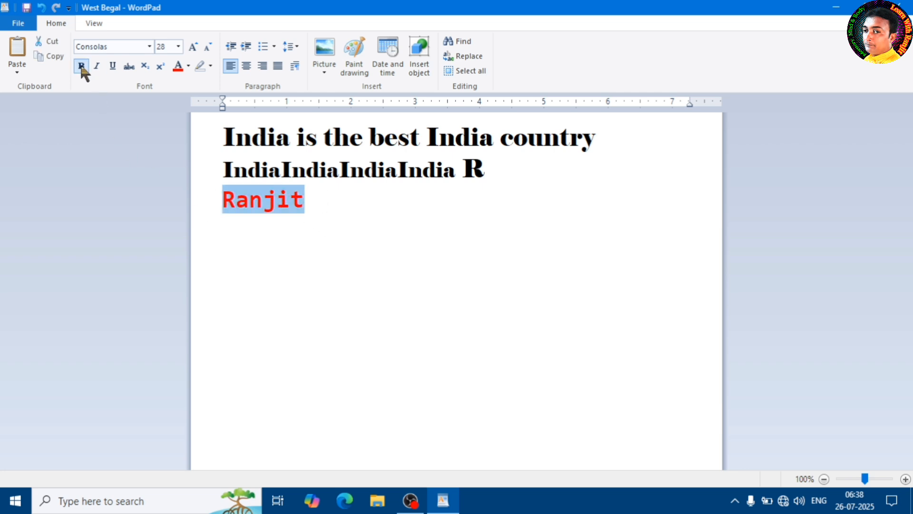
pyautogui.click(322, 214)
pyautogui.moveTo(314, 196); pyautogui.dragTo(199, 208)
pyautogui.click(82, 67)
# Paste a second copy of the name after the first on the third line, separated by a space.
pyautogui.click(314, 205)
pyautogui.hotkey('ctrl', 'v')
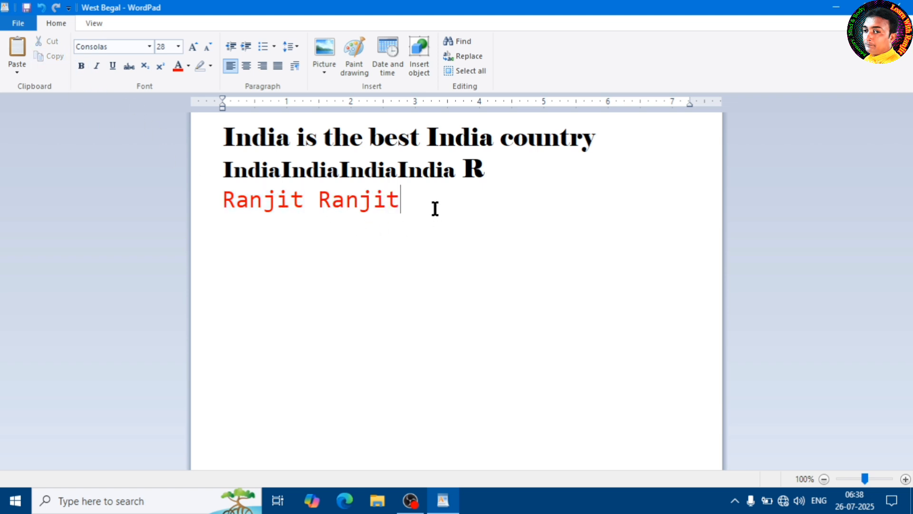
# Make the second copy of the name on the third line bold and italic.
pyautogui.moveTo(402, 200); pyautogui.dragTo(316, 208)
pyautogui.click(82, 65)
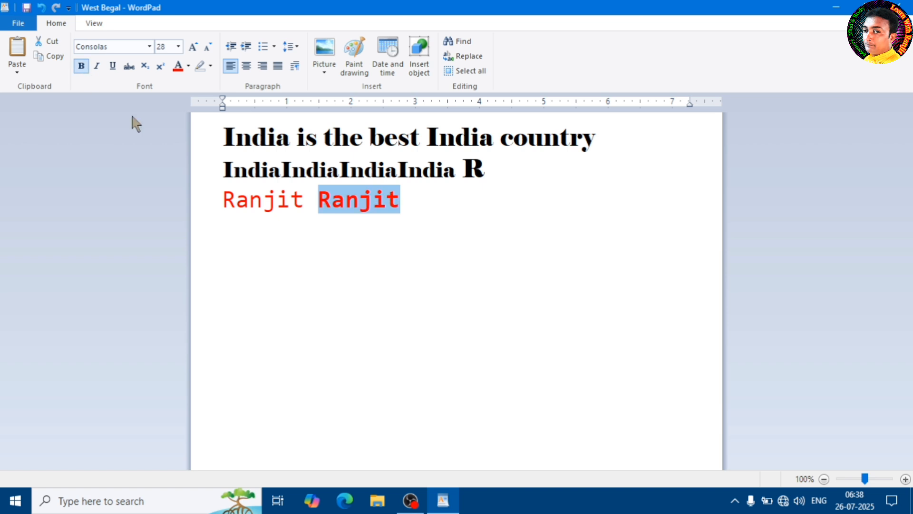
pyautogui.click(346, 252)
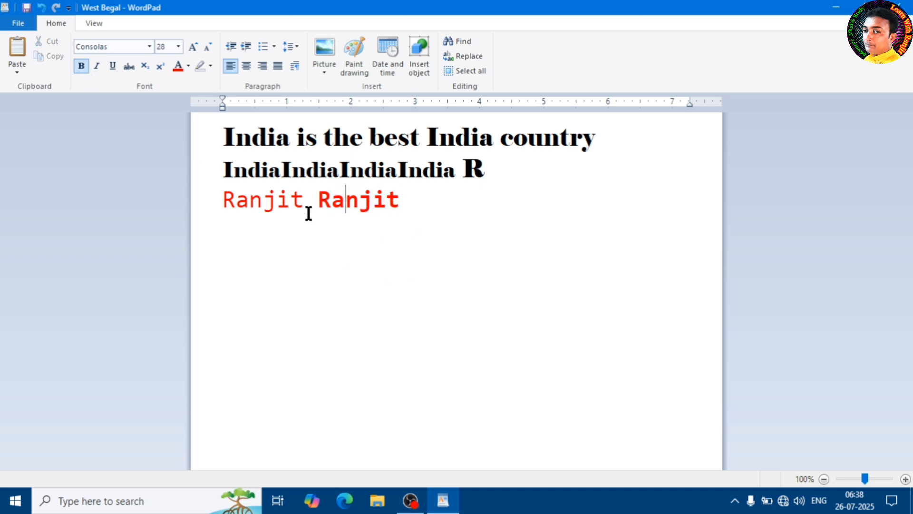
pyautogui.click(347, 206)
pyautogui.moveTo(320, 199); pyautogui.dragTo(419, 208)
pyautogui.click(100, 65)
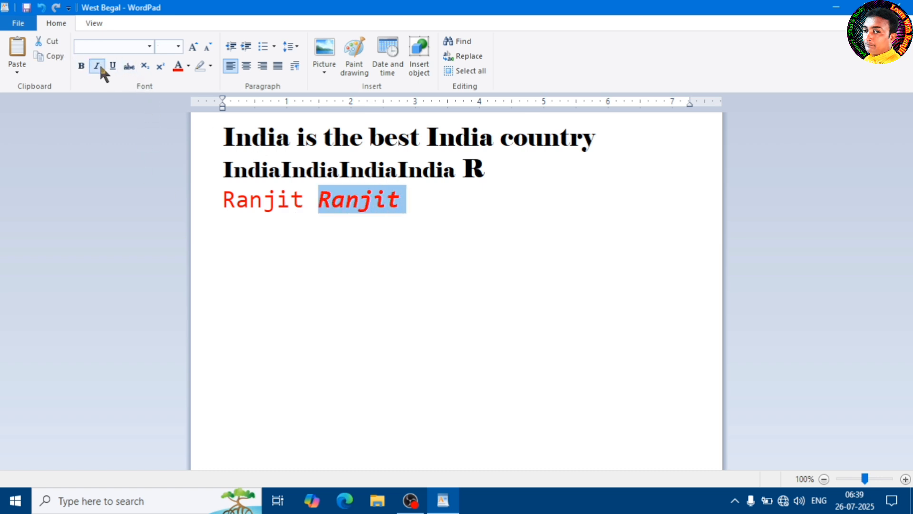
pyautogui.hotkey('ctrl', 'b')
pyautogui.click(354, 249)
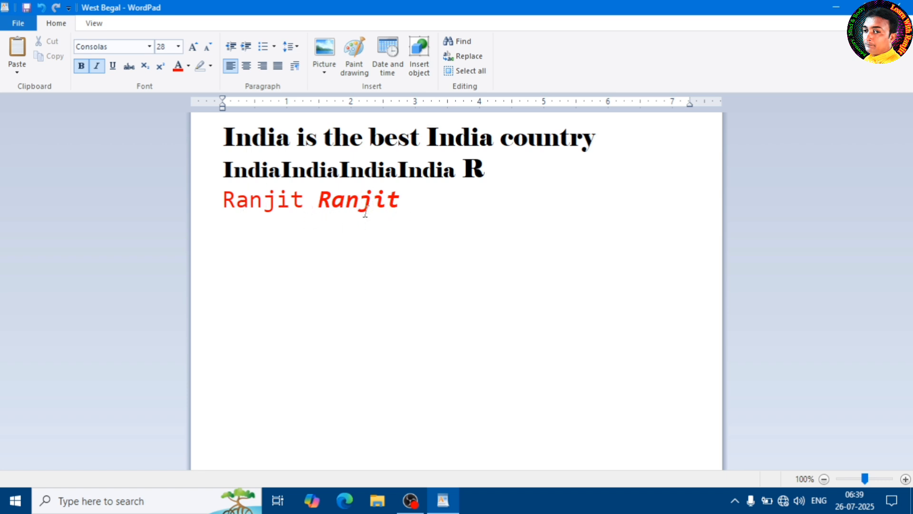
# Underline and strike through the first copy of the name on the third line.
pyautogui.moveTo(303, 198); pyautogui.dragTo(220, 204)
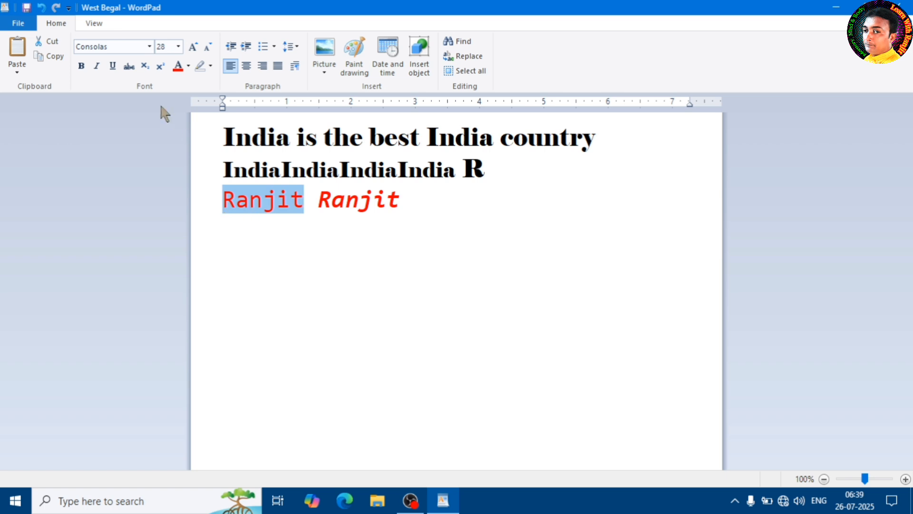
pyautogui.click(113, 65)
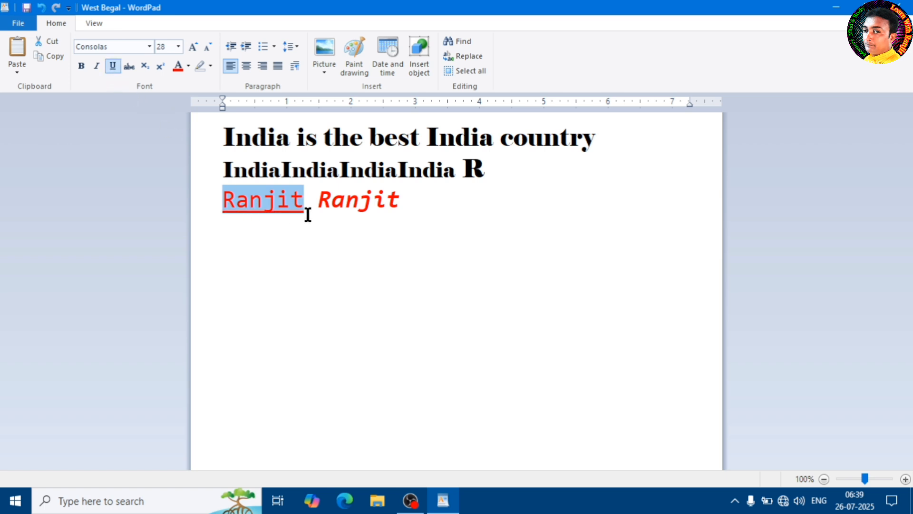
pyautogui.click(292, 215)
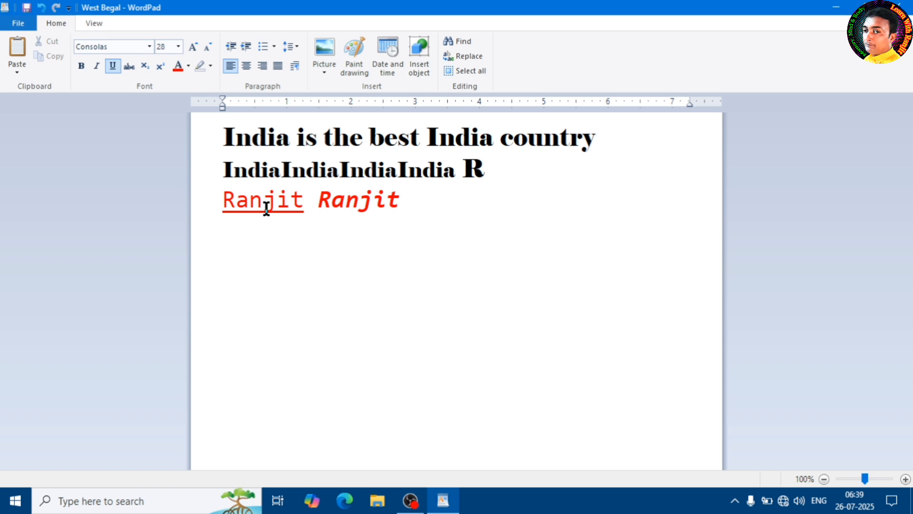
pyautogui.moveTo(304, 199); pyautogui.dragTo(212, 201)
pyautogui.click(316, 205)
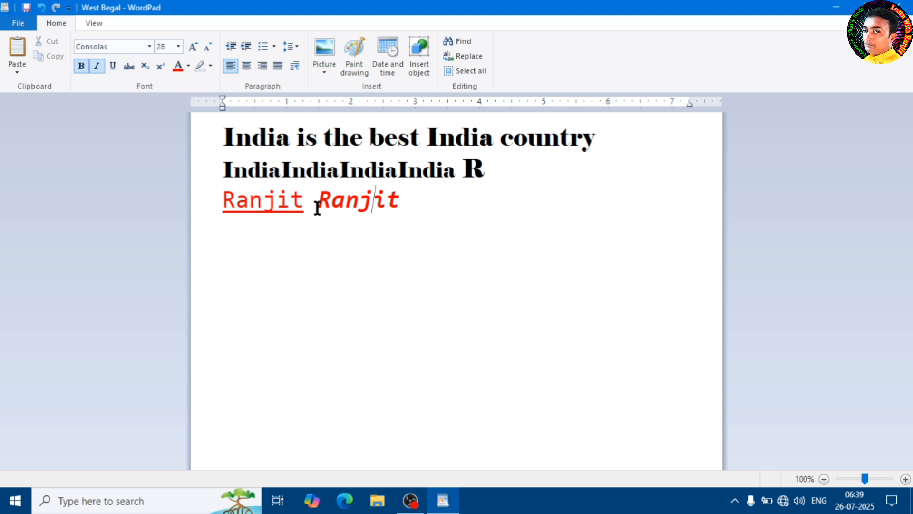
pyautogui.moveTo(304, 204); pyautogui.dragTo(216, 201)
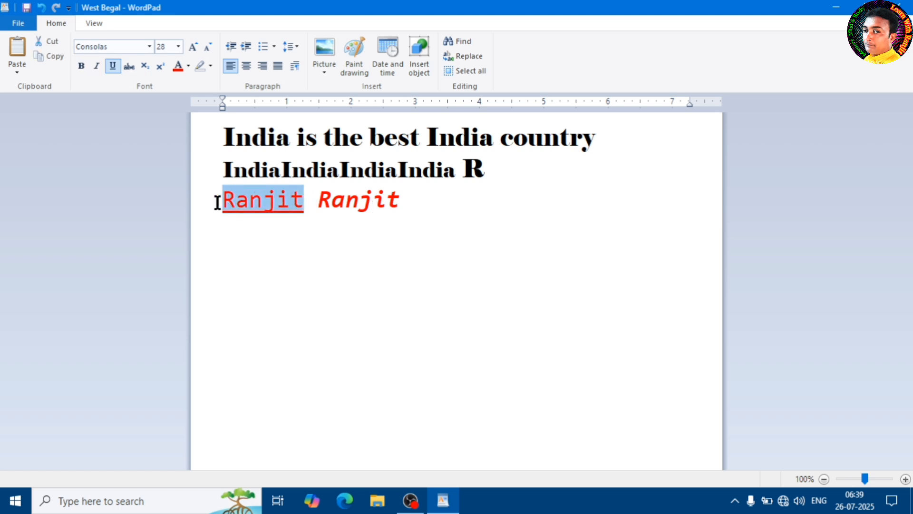
pyautogui.click(129, 66)
pyautogui.click(319, 256)
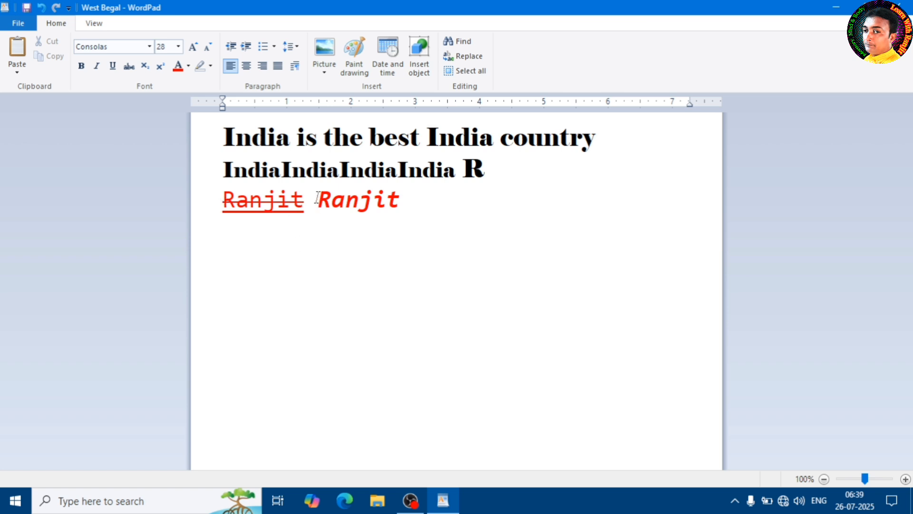
# Add "H2SO4" after the second name on the third line, with extra space before it.
pyautogui.click(428, 218)
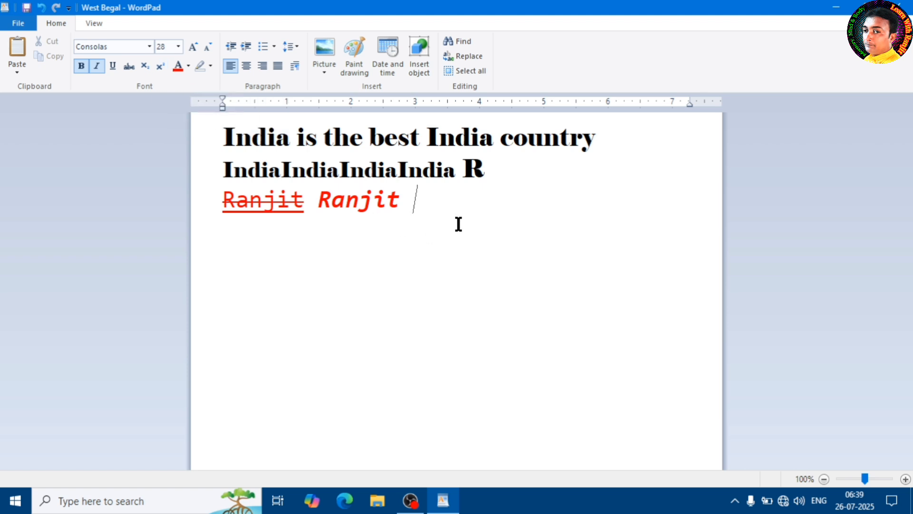
pyautogui.write('H2s')
pyautogui.press('BackSpace')
pyautogui.write('SO4')
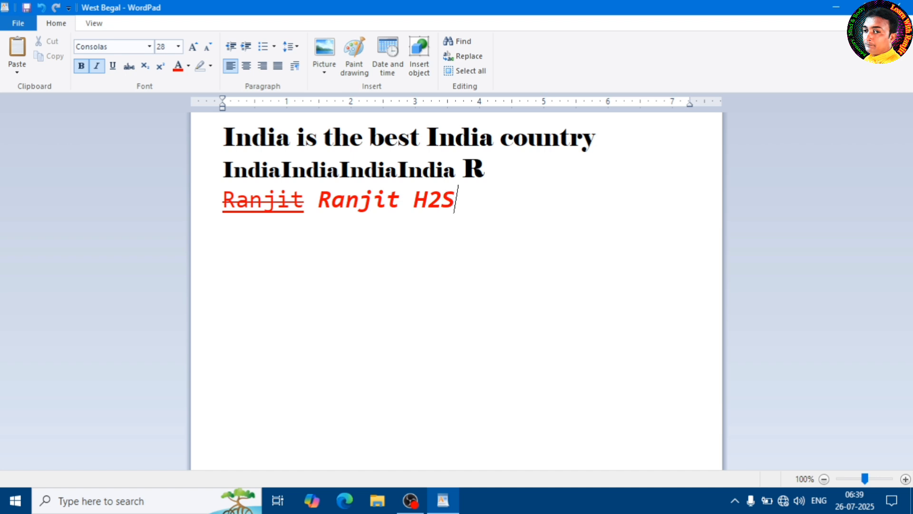
pyautogui.click(412, 200)
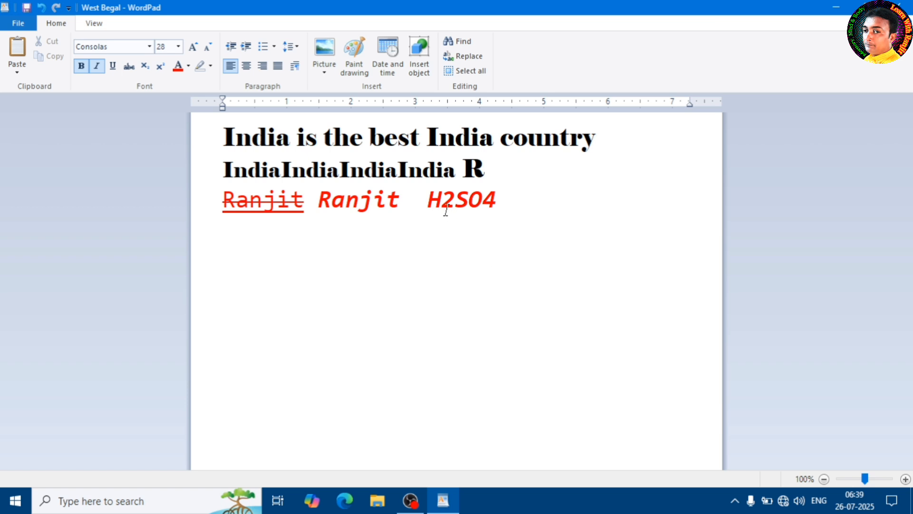
# Format the 2 in H2SO4 as subscript and the 4 as superscript.
pyautogui.moveTo(443, 200); pyautogui.dragTo(454, 200)
pyautogui.click(144, 67)
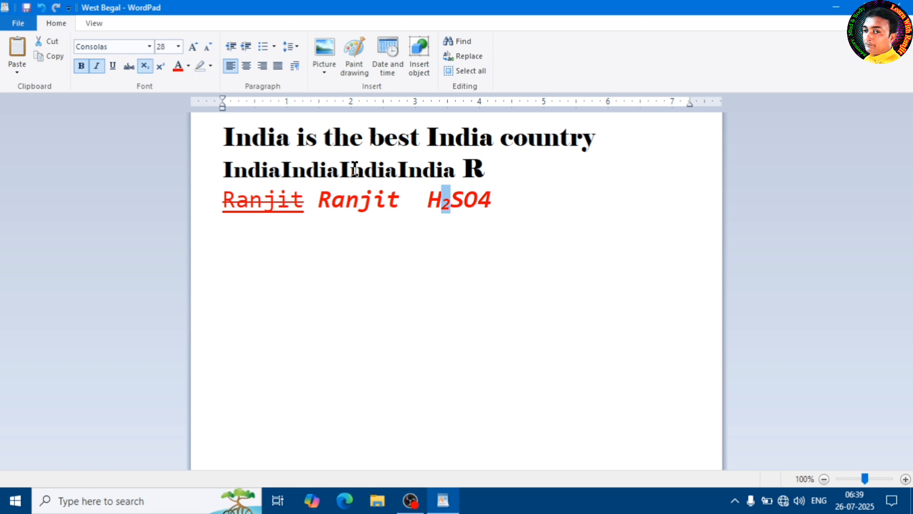
pyautogui.moveTo(478, 205); pyautogui.dragTo(499, 209)
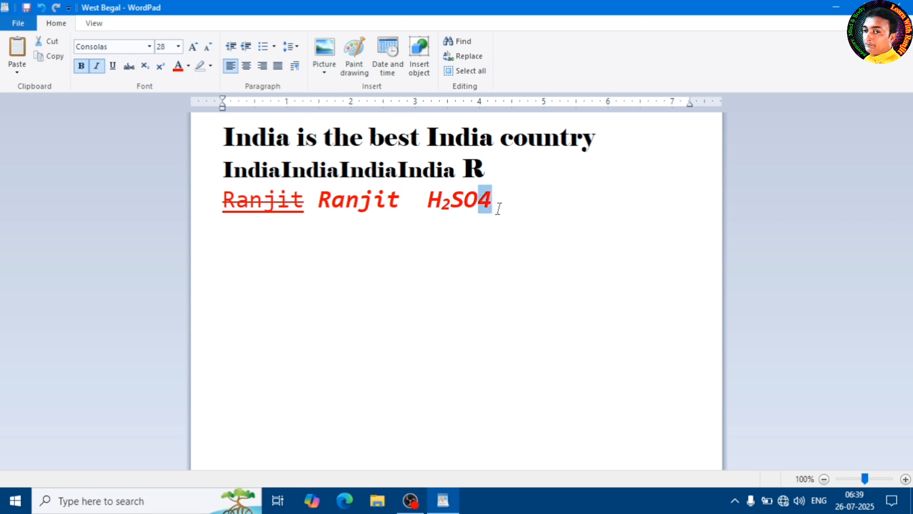
pyautogui.click(160, 66)
pyautogui.click(514, 205)
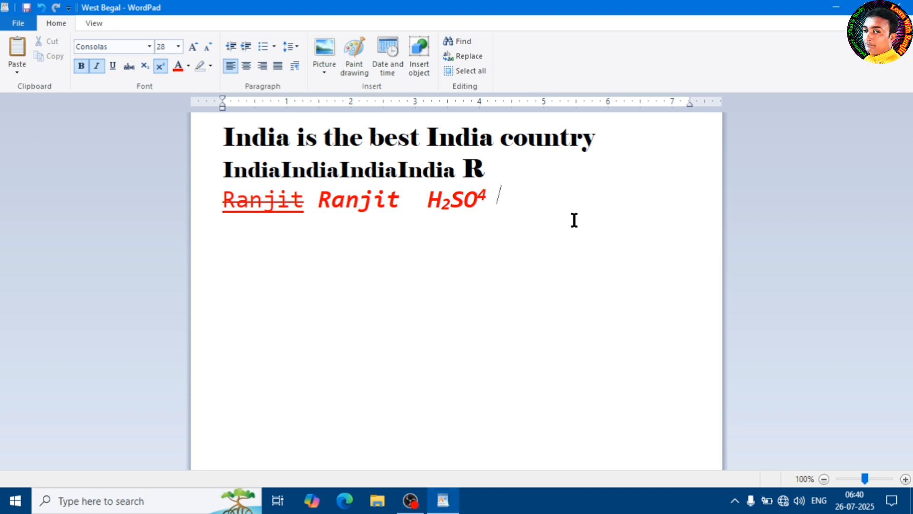
# Enter "10th" two lines below the H2SO4 line and make its "th" superscript.
pyautogui.write('t')
pyautogui.press('Return')
pyautogui.write('10')
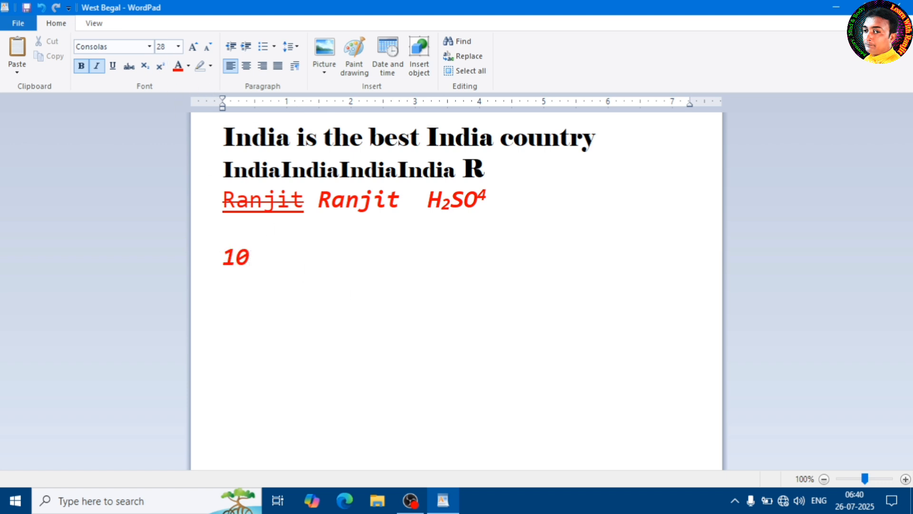
pyautogui.write('th')
pyautogui.moveTo(250, 257); pyautogui.dragTo(285, 262)
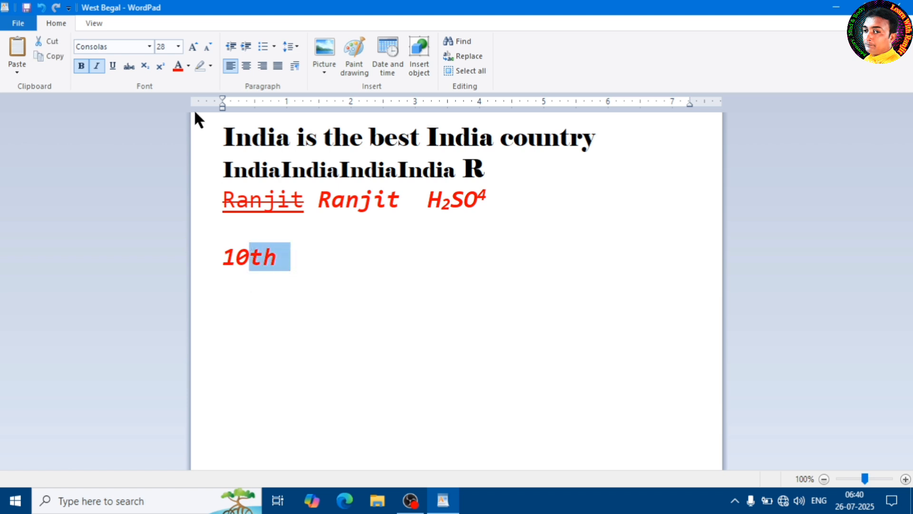
pyautogui.click(161, 67)
pyautogui.click(289, 284)
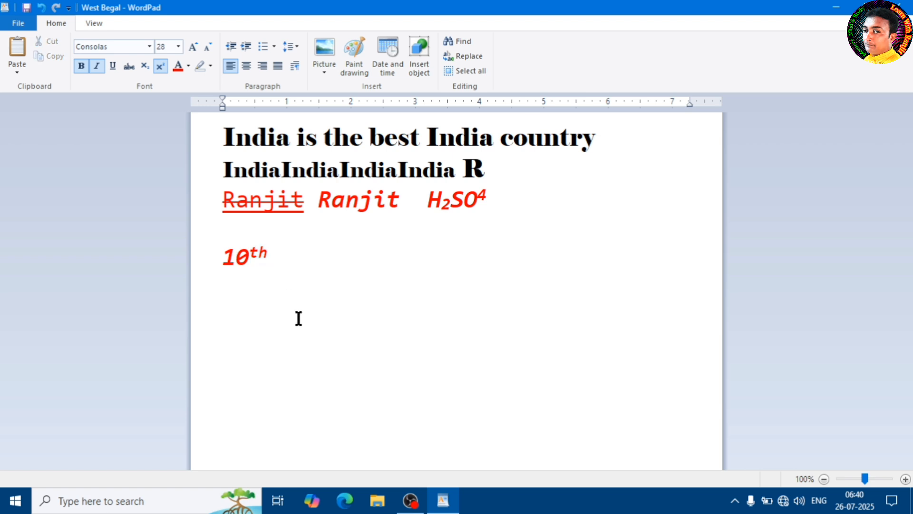
pyautogui.click(157, 68)
pyautogui.click(188, 63)
pyautogui.click(322, 259)
# Try blue and yellow text colours on the first line, "India is the best India country".
pyautogui.moveTo(224, 135); pyautogui.dragTo(612, 154)
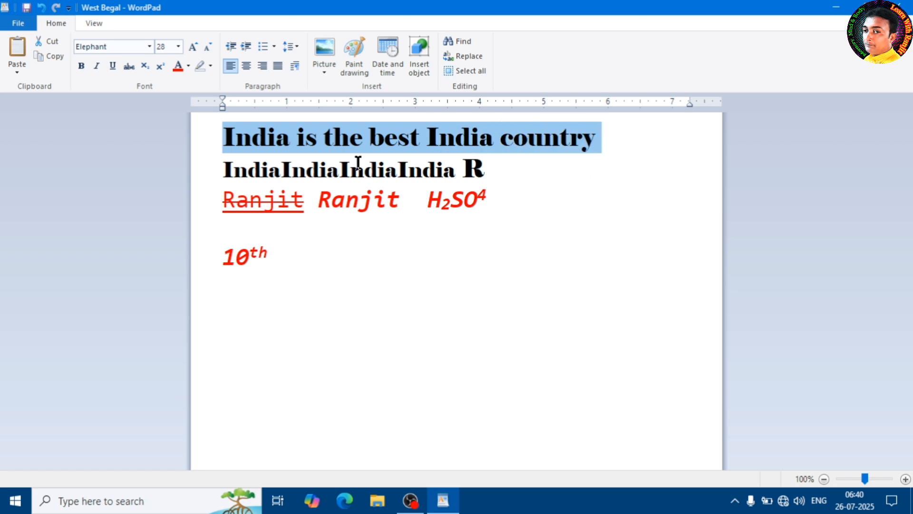
pyautogui.click(188, 65)
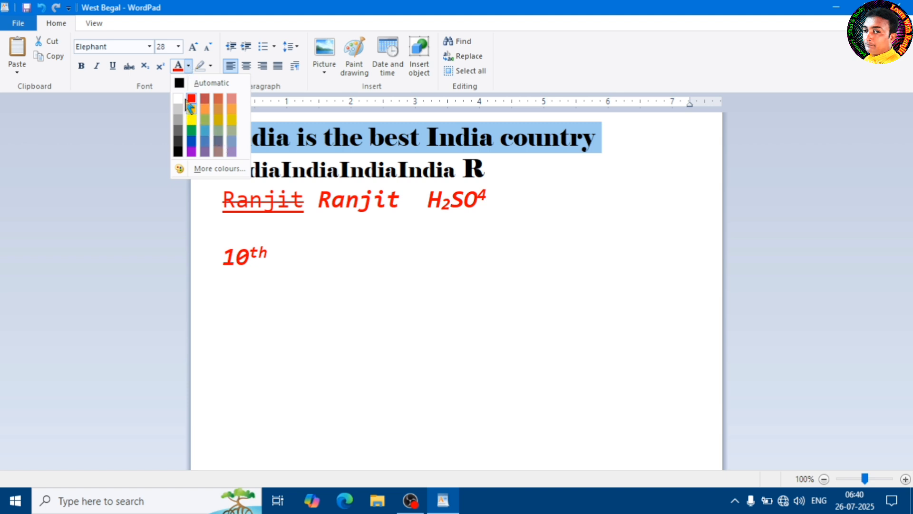
pyautogui.click(191, 141)
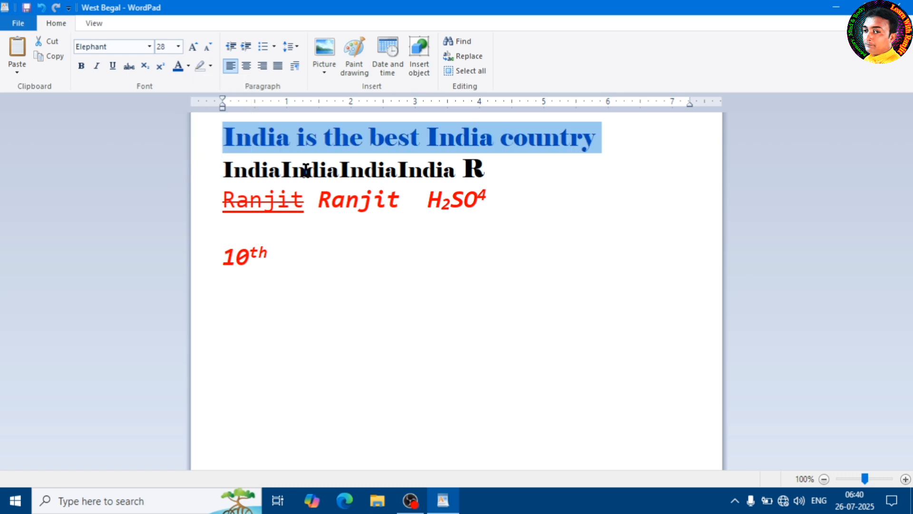
pyautogui.click(402, 150)
pyautogui.moveTo(590, 138); pyautogui.dragTo(274, 143)
pyautogui.click(188, 66)
pyautogui.click(195, 129)
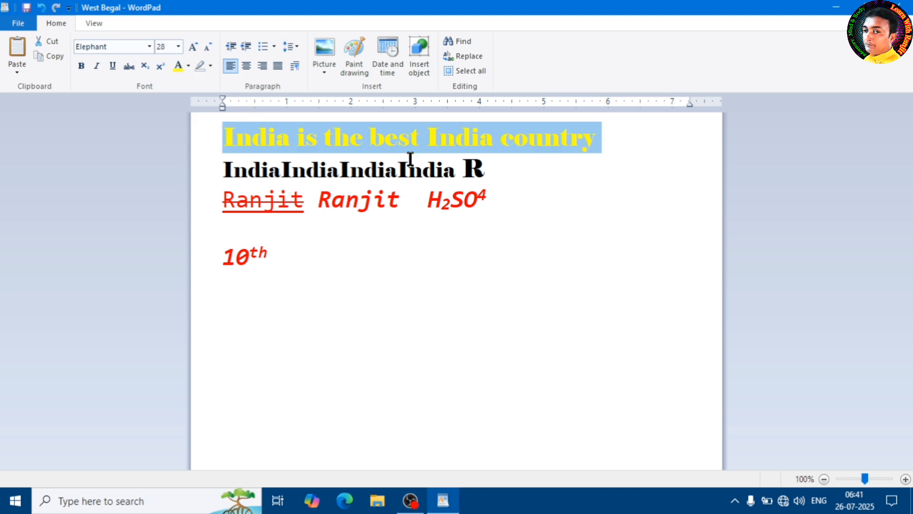
pyautogui.click(384, 138)
# Give the first line a custom blue text colour with red 37, green 16 and blue 233.
pyautogui.moveTo(600, 142); pyautogui.dragTo(216, 149)
pyautogui.click(189, 65)
pyautogui.click(210, 170)
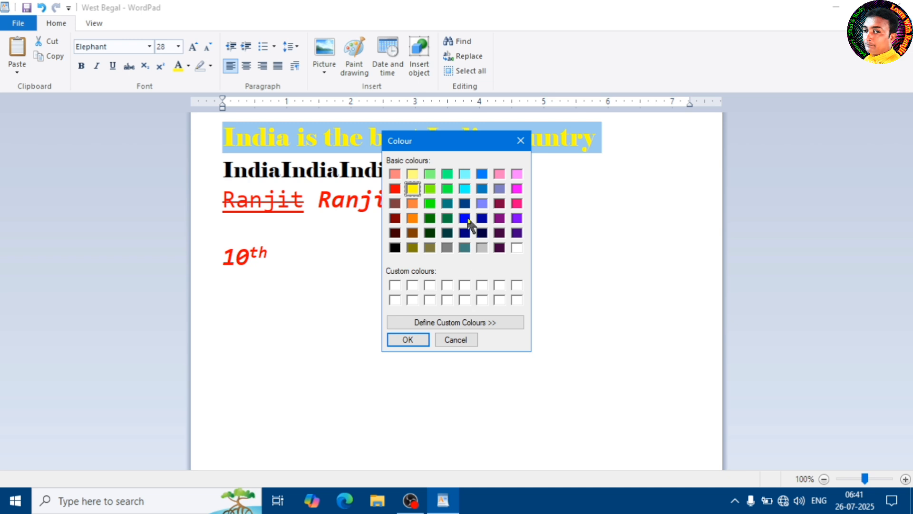
pyautogui.click(447, 190)
pyautogui.click(430, 205)
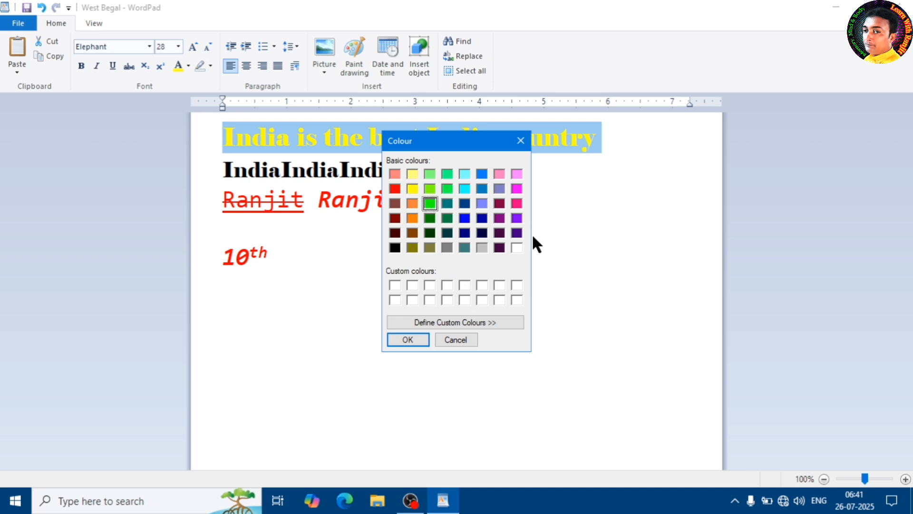
pyautogui.click(477, 324)
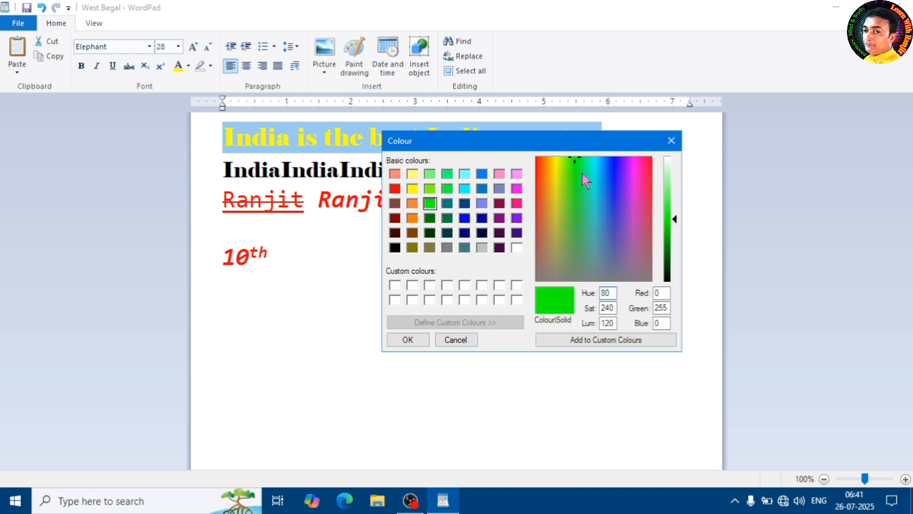
pyautogui.click(616, 173)
pyautogui.moveTo(676, 221)
pyautogui.mouseDown()
pyautogui.moveTo(675, 174)
pyautogui.moveTo(678, 284)
pyautogui.moveTo(677, 213)
pyautogui.moveTo(677, 222)
pyautogui.mouseUp()
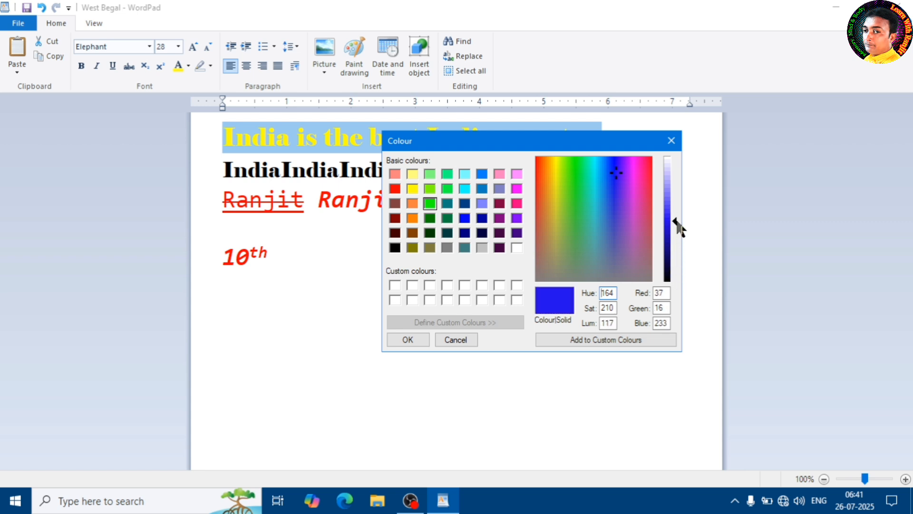
pyautogui.click(408, 340)
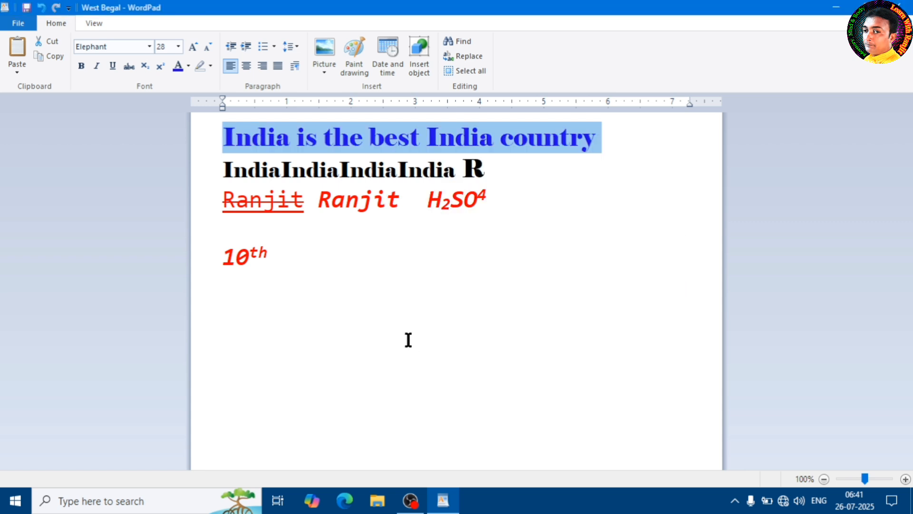
pyautogui.click(429, 140)
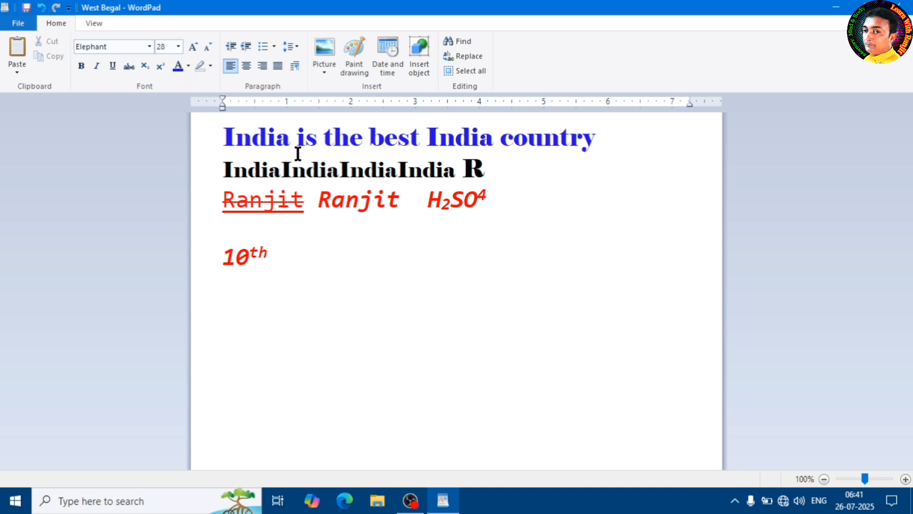
# Highlight the repeated "India" text on the second line in yellow.
pyautogui.moveTo(456, 170); pyautogui.dragTo(220, 171)
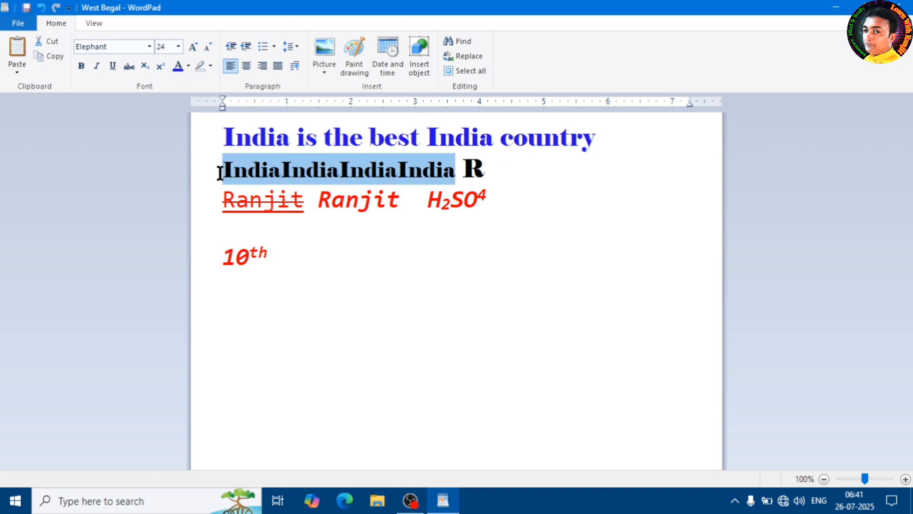
pyautogui.click(211, 67)
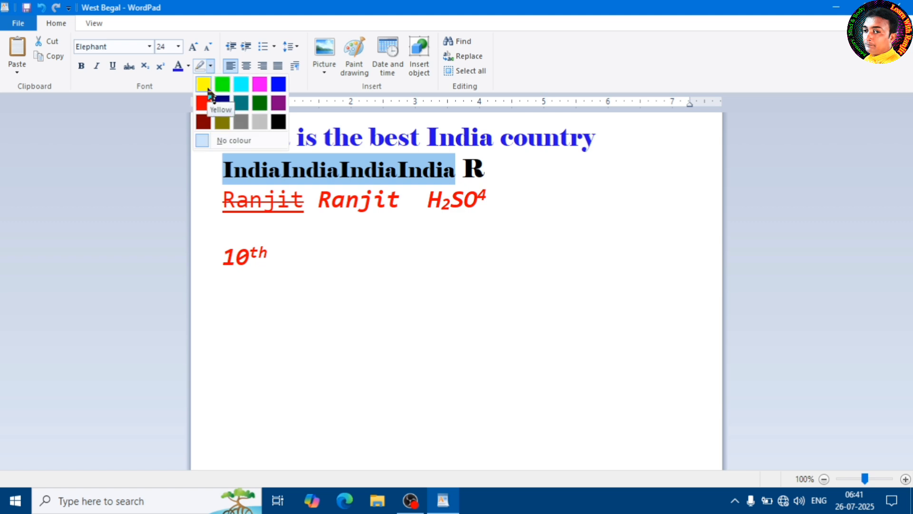
pyautogui.click(206, 87)
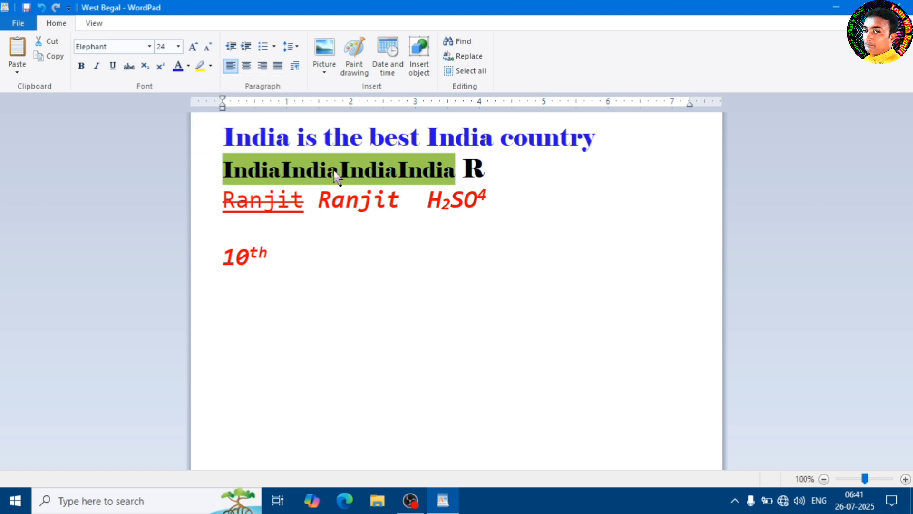
pyautogui.click(351, 174)
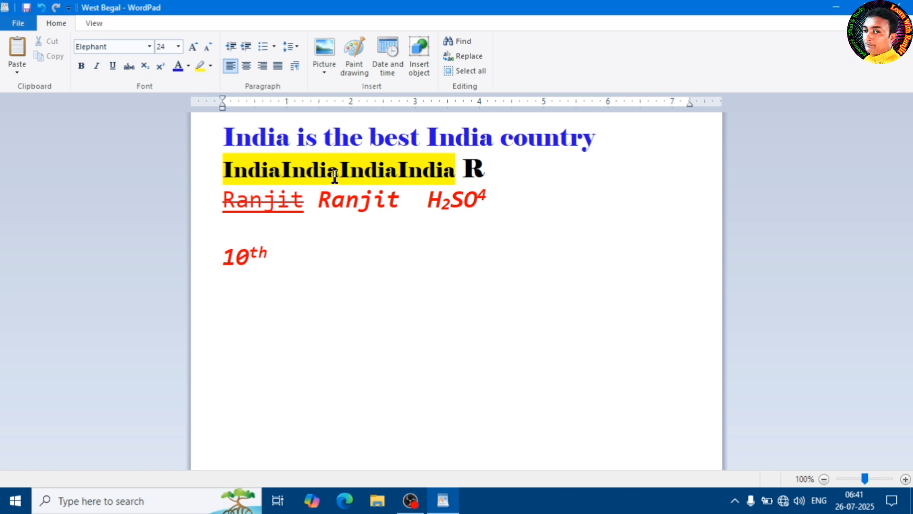
# Change the highlight of the repeated "India" text on the second line to magenta.
pyautogui.click(458, 172)
pyautogui.press('BackSpace')
pyautogui.moveTo(458, 170); pyautogui.dragTo(212, 171)
pyautogui.click(212, 67)
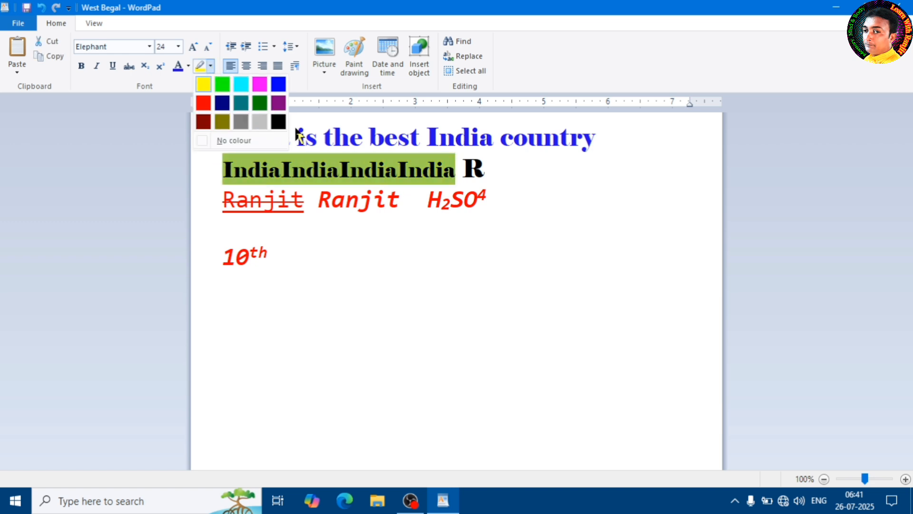
pyautogui.click(259, 91)
pyautogui.click(386, 151)
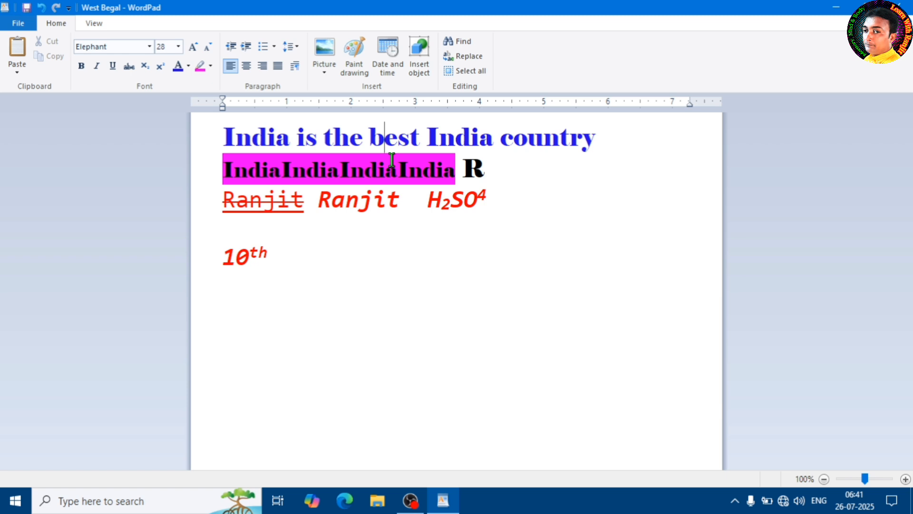
# Turn off italic and bold at the end of the "10th" line and add a line break.
pyautogui.click(505, 180)
pyautogui.click(400, 205)
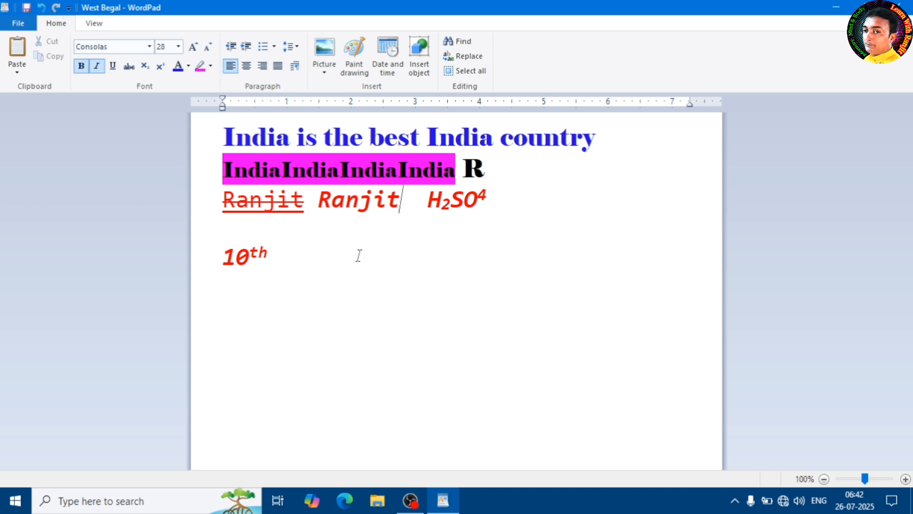
pyautogui.click(310, 259)
pyautogui.click(96, 66)
pyautogui.click(77, 66)
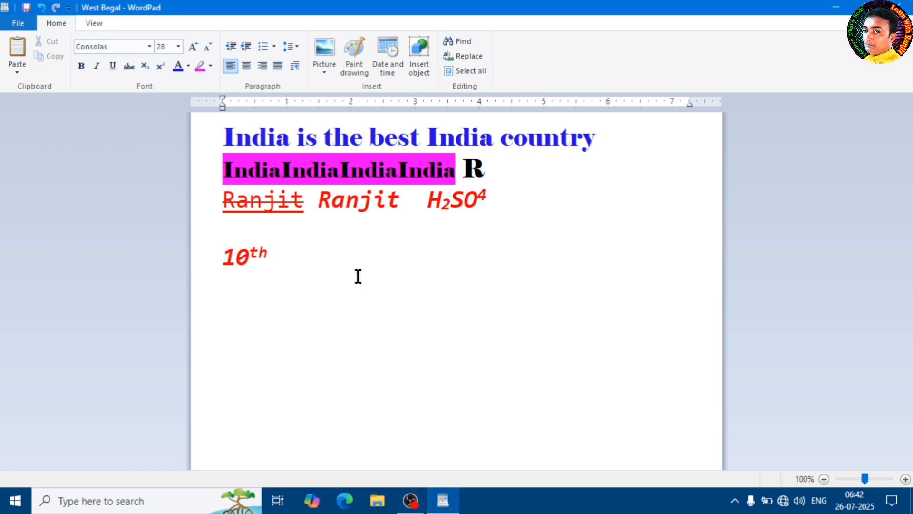
pyautogui.press('Return')
# Increase the indent of the "10th" line by nine levels, to 4.5 on the ruler.
pyautogui.click(250, 263)
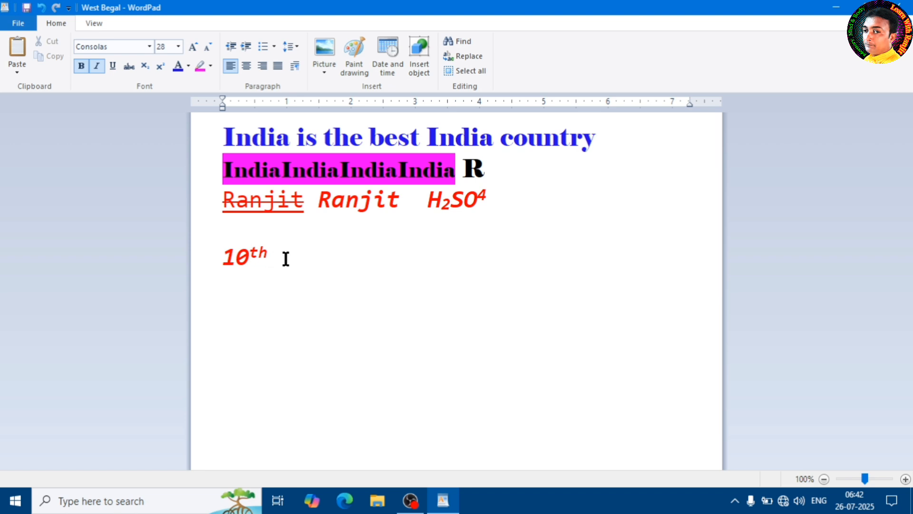
pyautogui.click(246, 51)
pyautogui.click(246, 51)
pyautogui.click(246, 51)
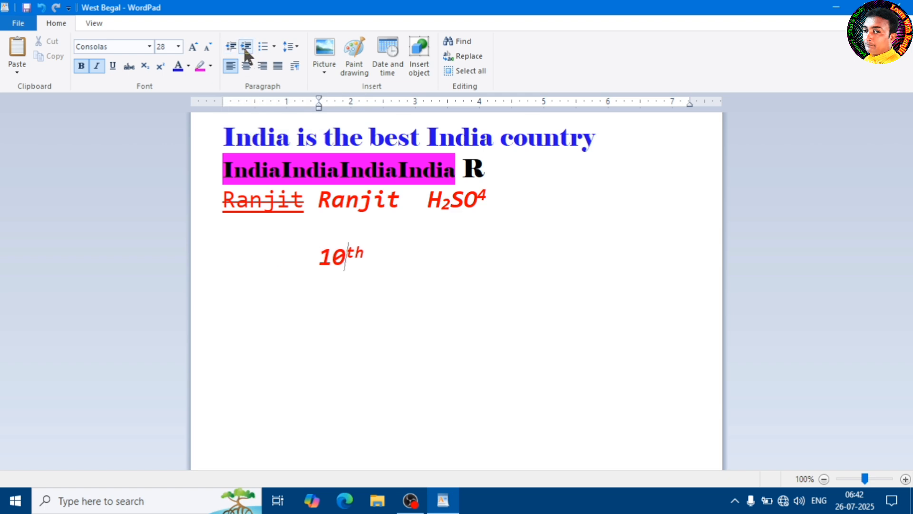
pyautogui.click(246, 52)
pyautogui.click(245, 51)
pyautogui.click(246, 52)
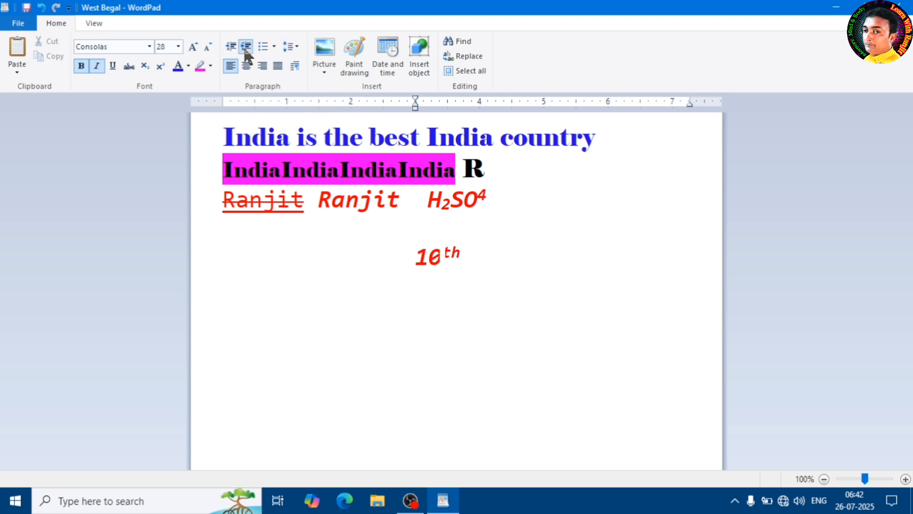
pyautogui.click(246, 51)
pyautogui.click(246, 52)
pyautogui.click(246, 52)
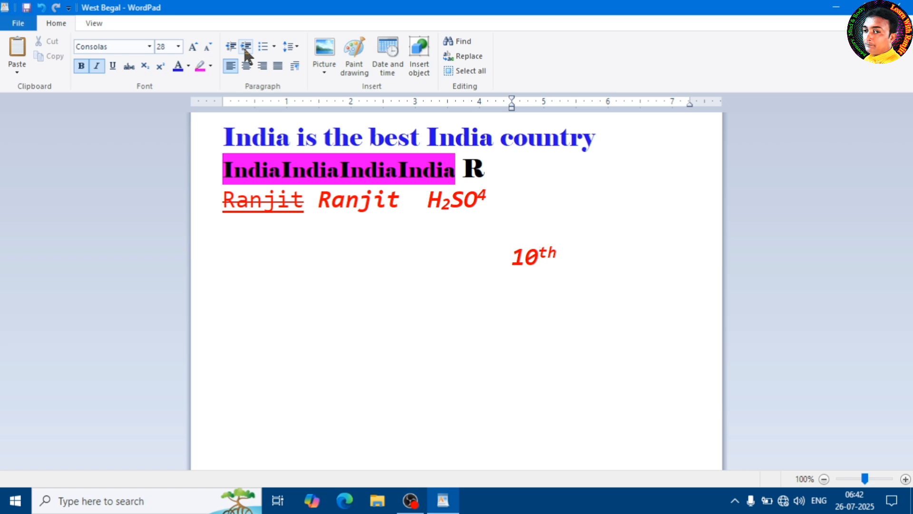
# Decrease the indent of the "10th" line by nine levels, back to the page margin.
pyautogui.click(232, 48)
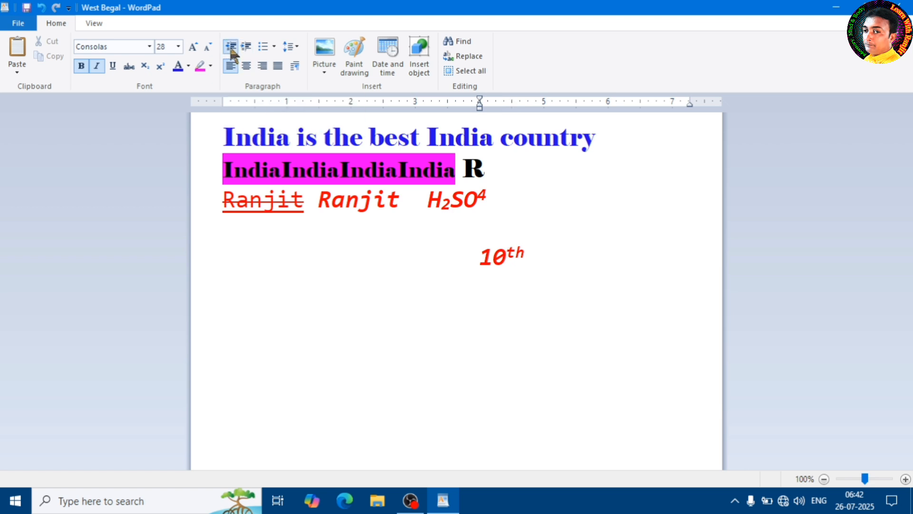
pyautogui.click(231, 48)
pyautogui.click(231, 48)
pyautogui.click(231, 48)
pyautogui.click(231, 48)
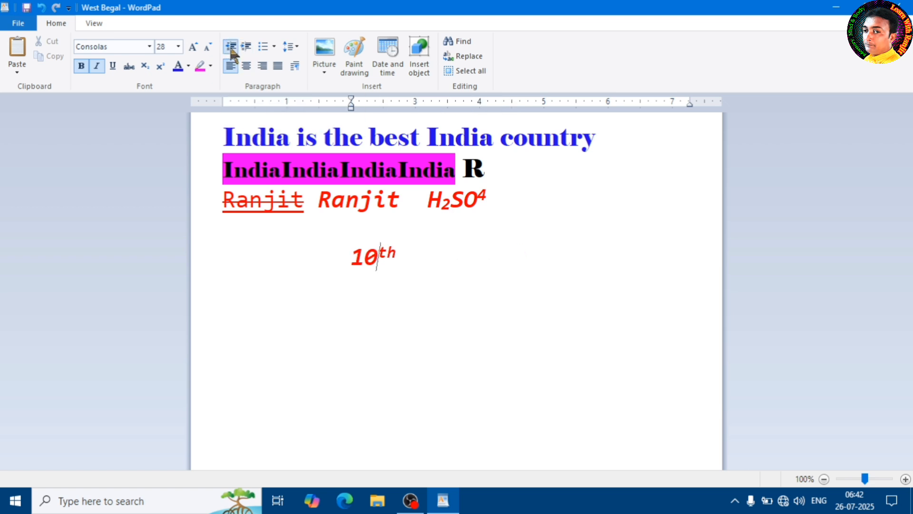
pyautogui.click(231, 48)
pyautogui.click(231, 48)
pyautogui.click(231, 48)
pyautogui.click(231, 48)
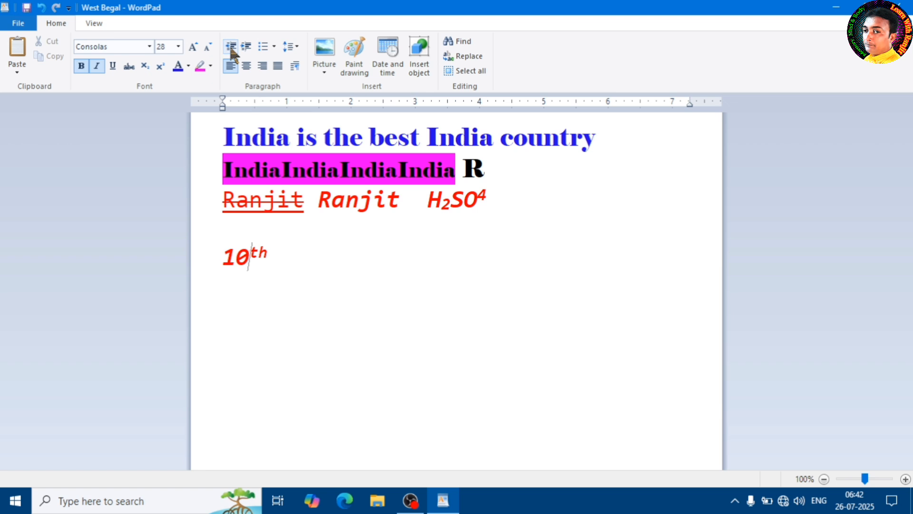
# Start a new line below "10th" and open the choice of bullet and numbering styles.
pyautogui.click(312, 263)
pyautogui.press('Return')
pyautogui.click(274, 47)
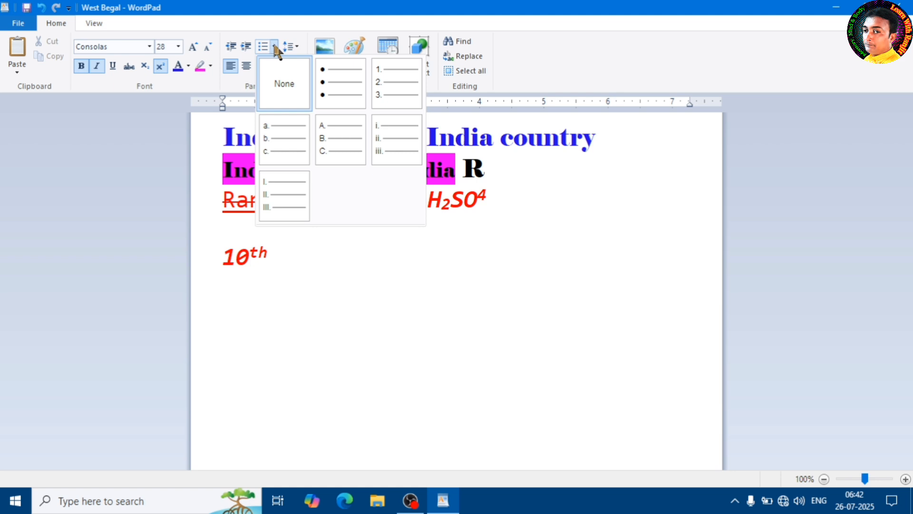
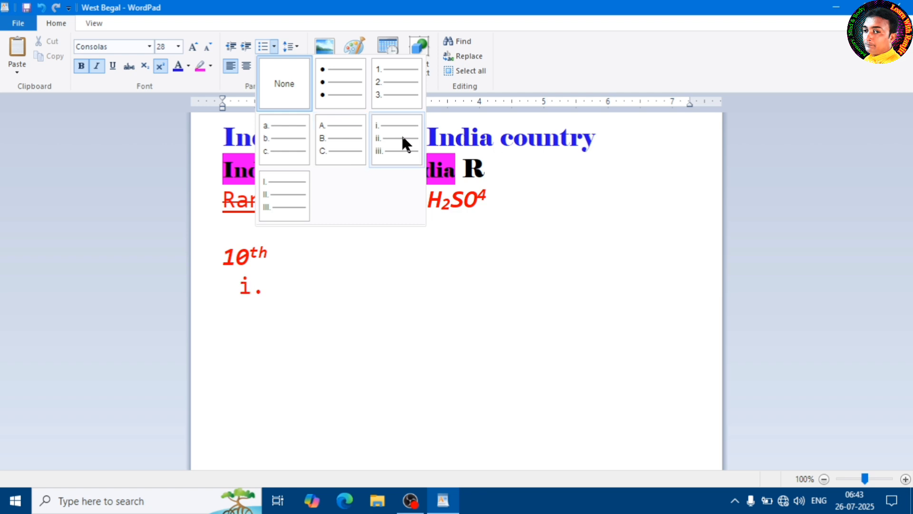
# Apply the round bullet style below "10th" and enter "in the text here" as the first item.
pyautogui.click(332, 94)
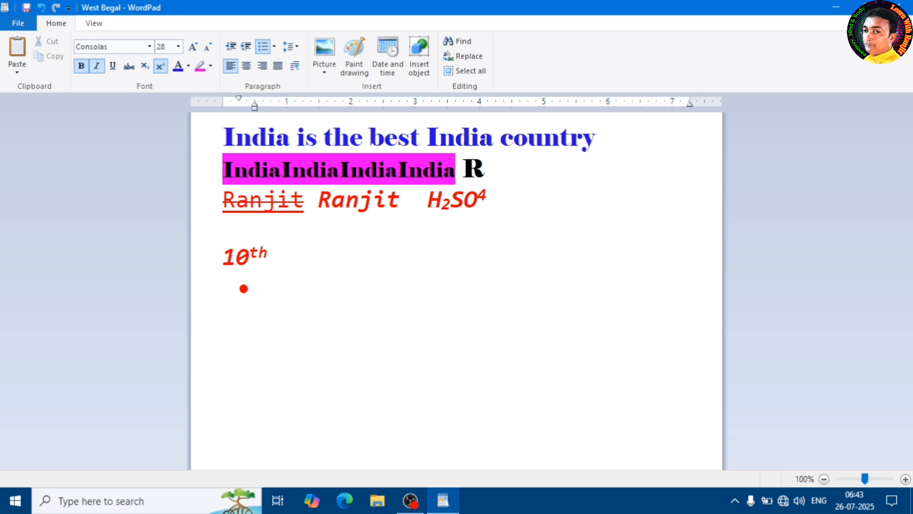
pyautogui.write('in the te')
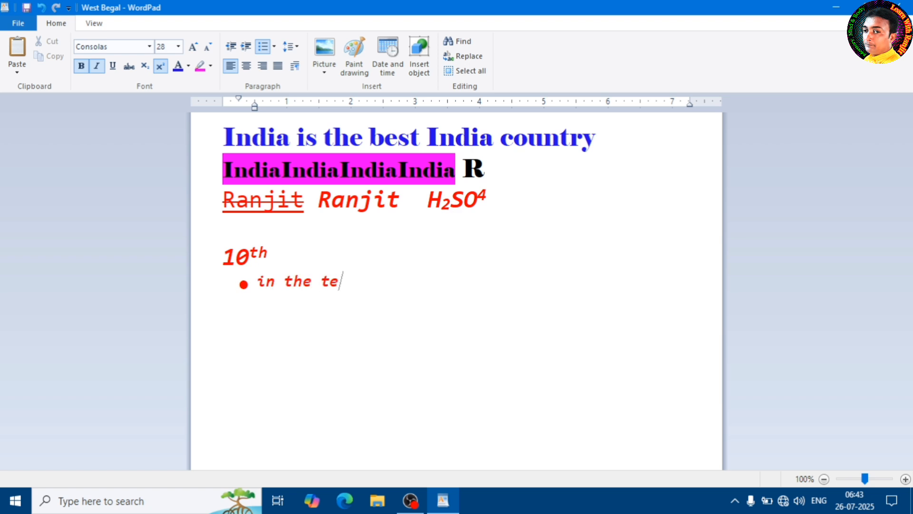
pyautogui.write('xt here')
# Add two more bulleted items reading "mdfjh kehfu" and "in the mis".
pyautogui.press('Return')
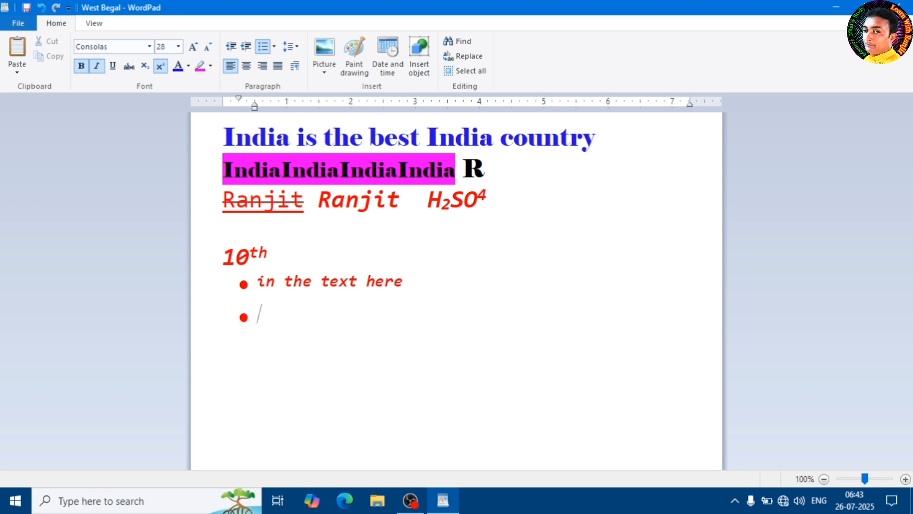
pyautogui.write('mdfjh kehfu')
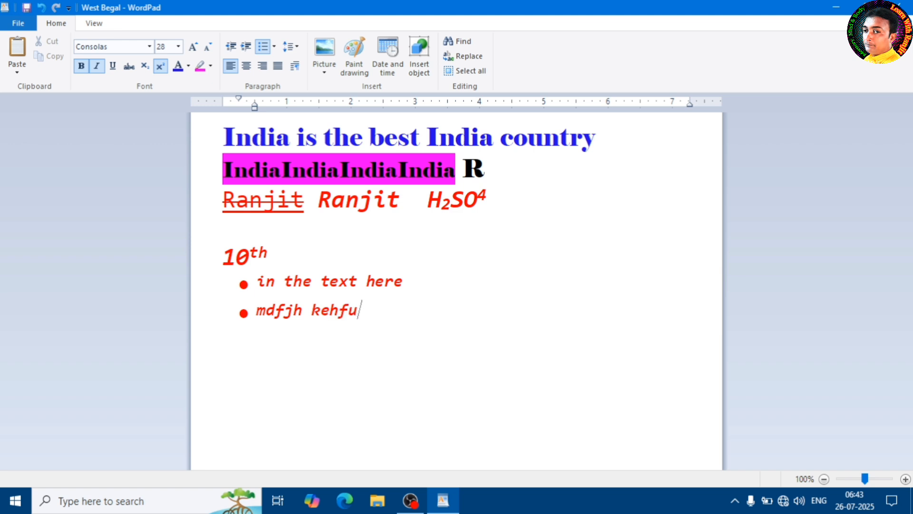
pyautogui.press('Return')
pyautogui.write('h')
pyautogui.press('BackSpace')
pyautogui.write('in the mis')
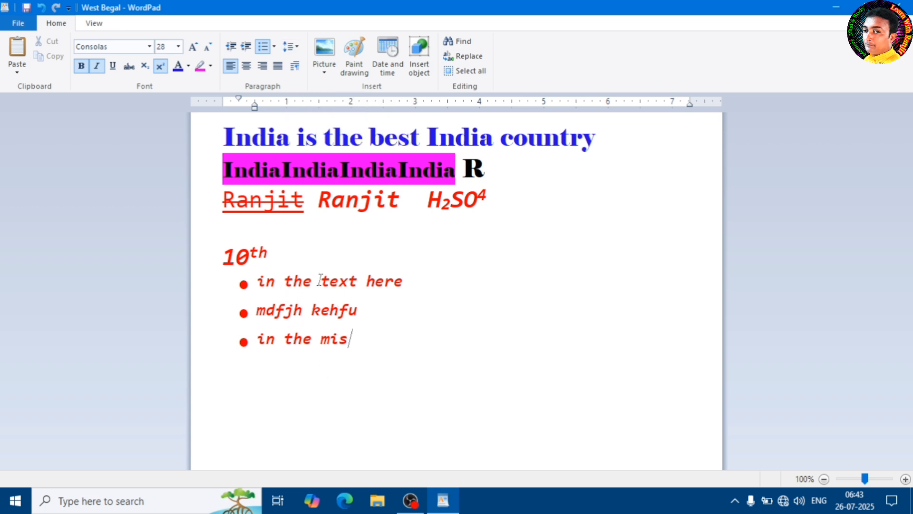
pyautogui.moveTo(329, 279); pyautogui.dragTo(259, 282)
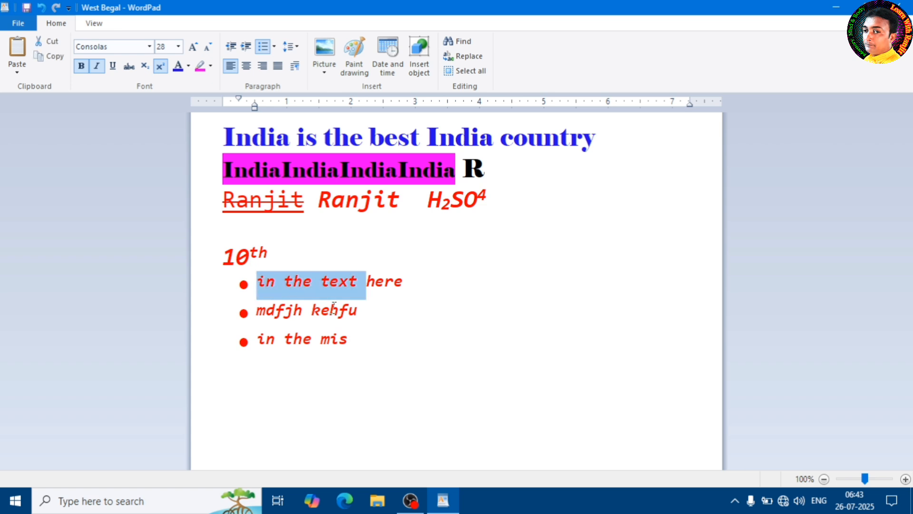
pyautogui.moveTo(333, 309); pyautogui.dragTo(265, 321)
pyautogui.moveTo(338, 345); pyautogui.dragTo(276, 349)
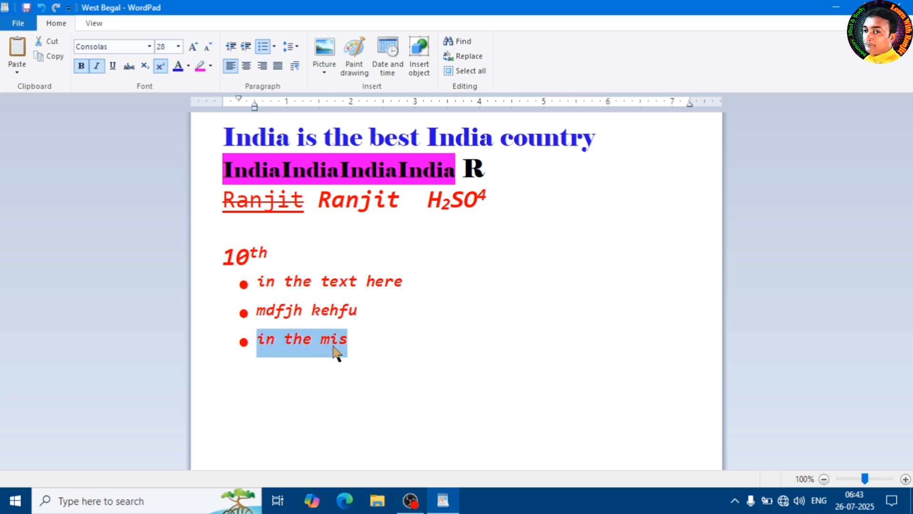
pyautogui.click(257, 293)
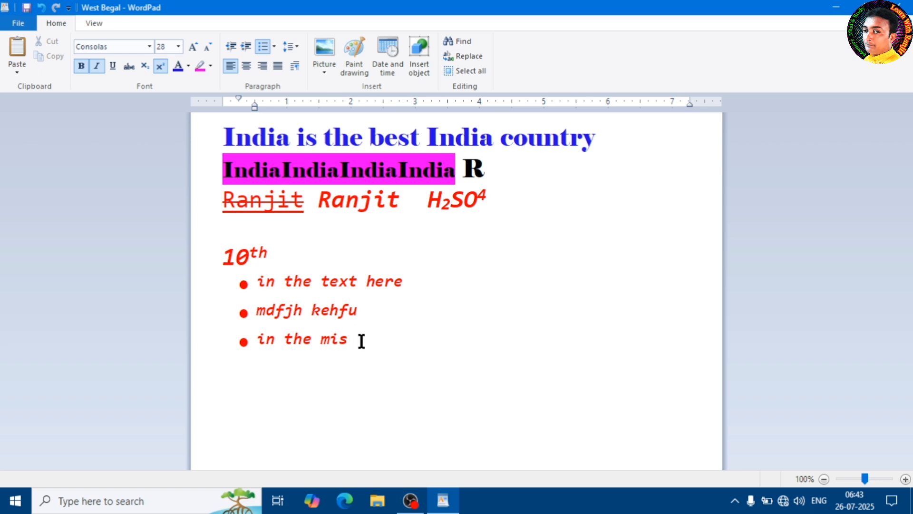
pyautogui.moveTo(362, 341); pyautogui.dragTo(220, 292)
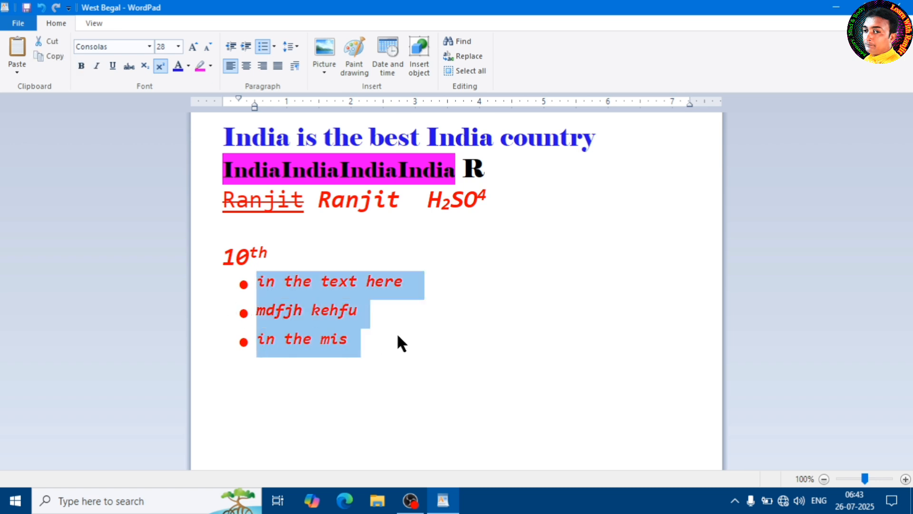
pyautogui.click(368, 320)
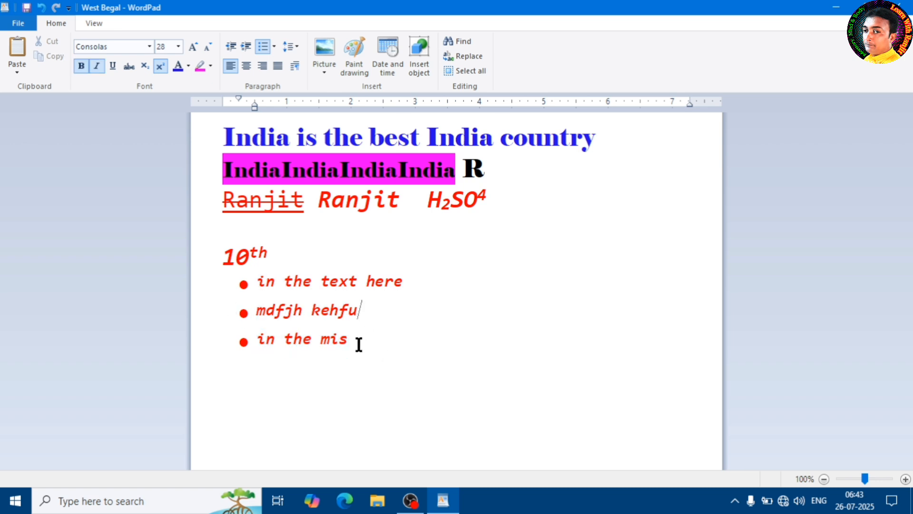
# Set the line spacing of the three bulleted items to 1.15, 1.5 and 2 in turn, ending back at 1.0.
pyautogui.moveTo(352, 340); pyautogui.dragTo(228, 291)
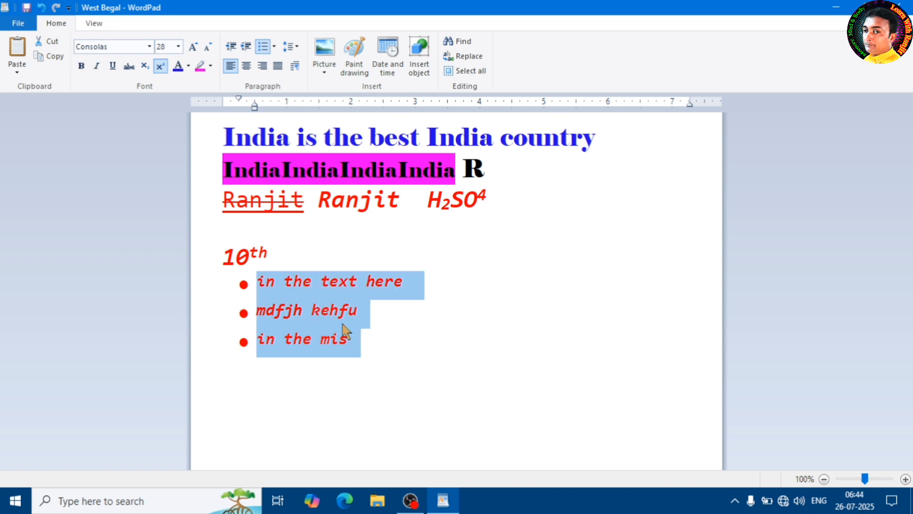
pyautogui.click(297, 56)
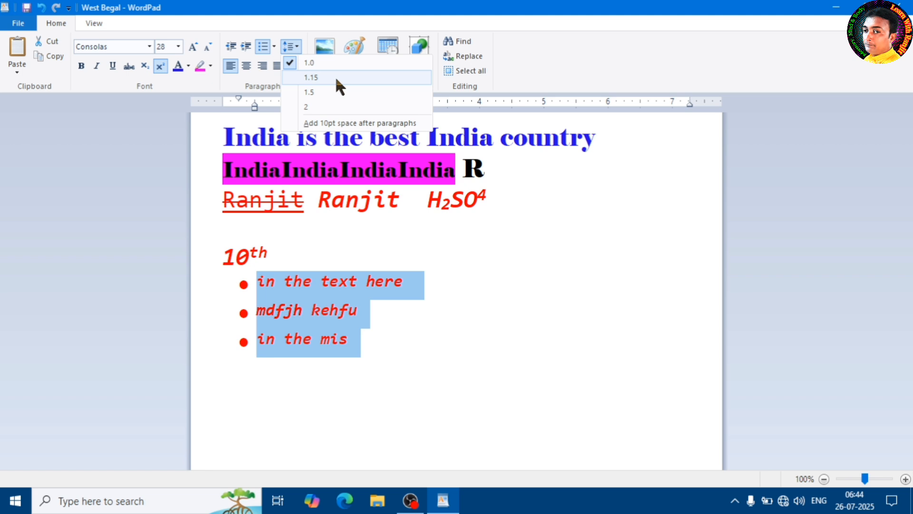
pyautogui.click(334, 76)
pyautogui.click(291, 46)
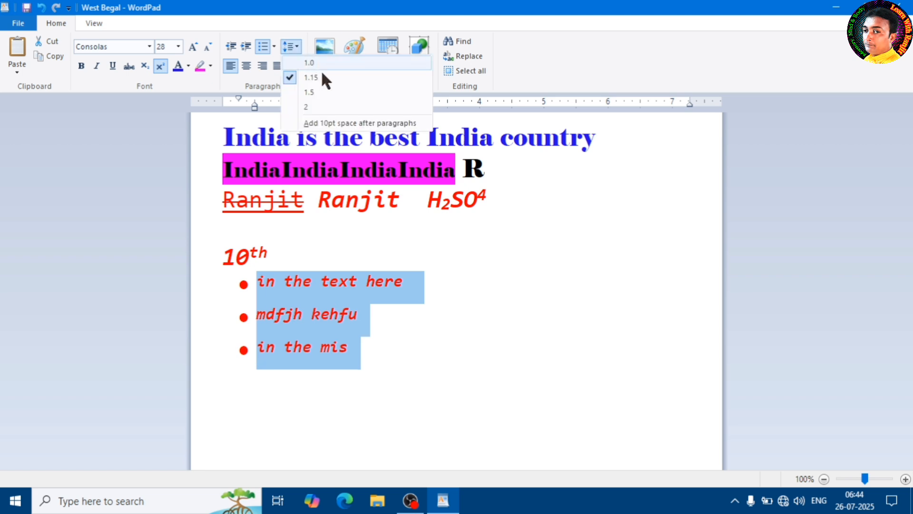
pyautogui.click(327, 92)
pyautogui.click(293, 46)
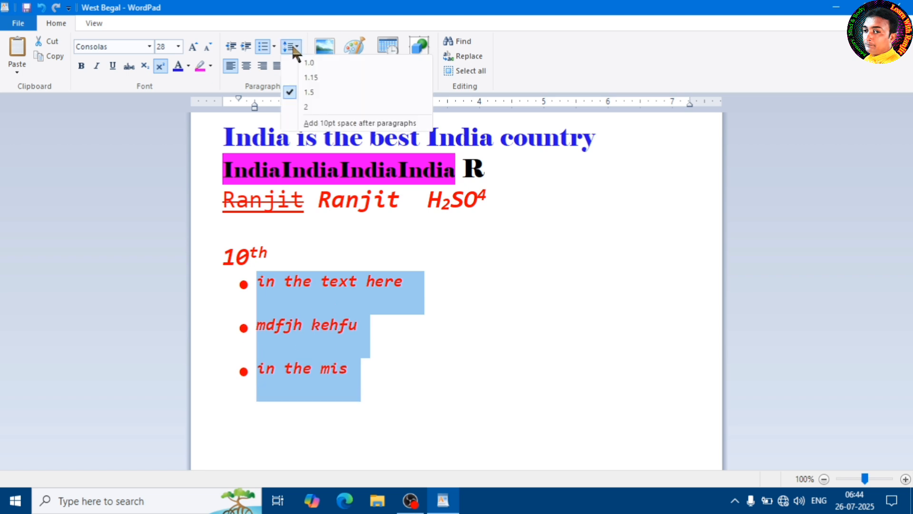
pyautogui.click(325, 107)
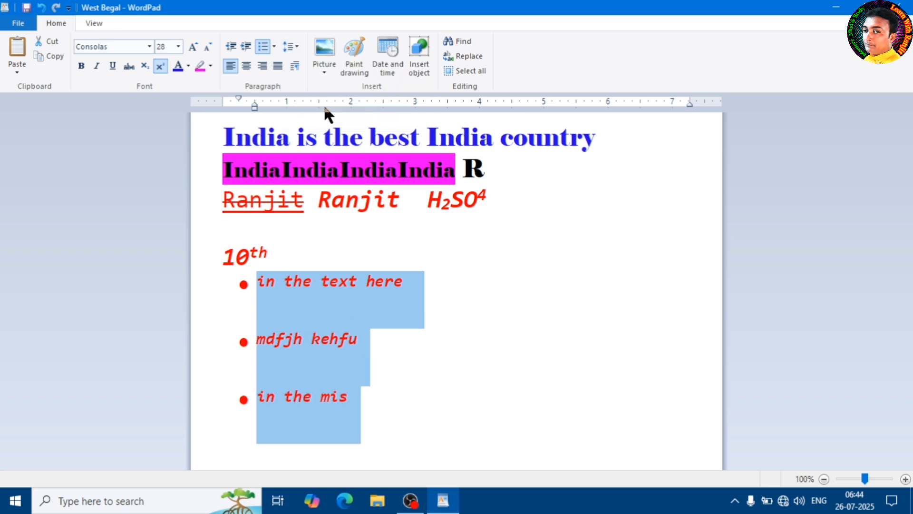
pyautogui.click(297, 46)
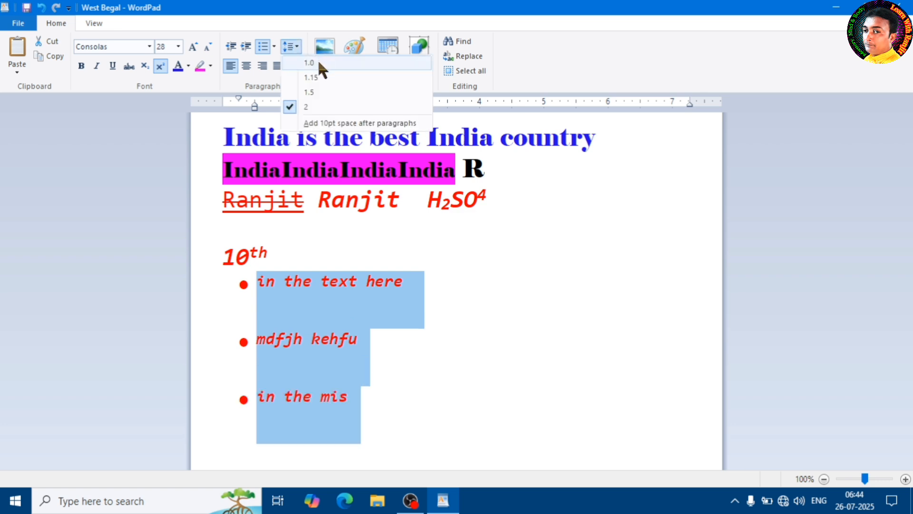
pyautogui.click(318, 61)
# Add 10pt space after paragraphs to the three bulleted items, remove it again and clear the selection.
pyautogui.click(292, 47)
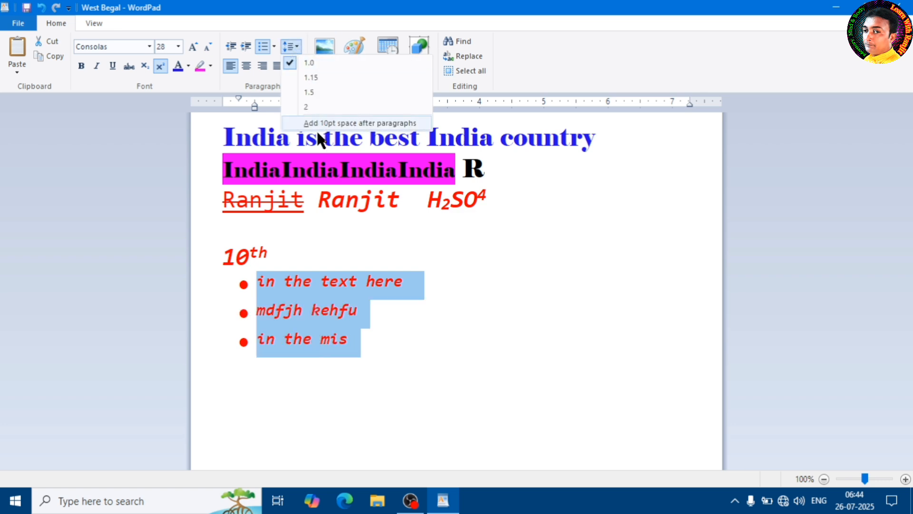
pyautogui.click(370, 125)
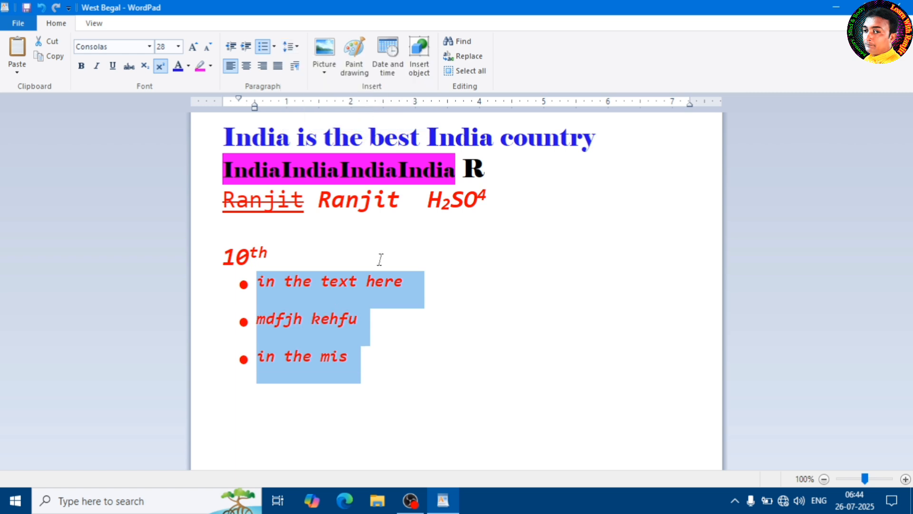
pyautogui.click(299, 46)
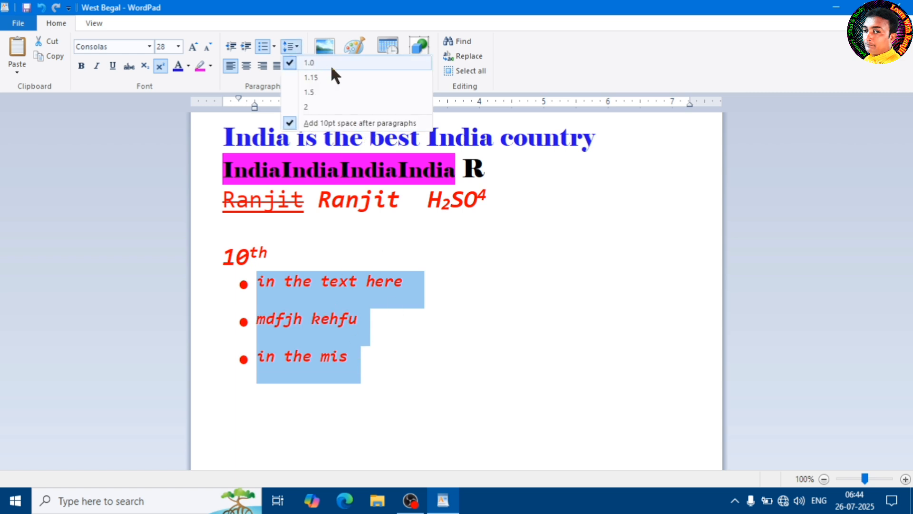
pyautogui.click(331, 125)
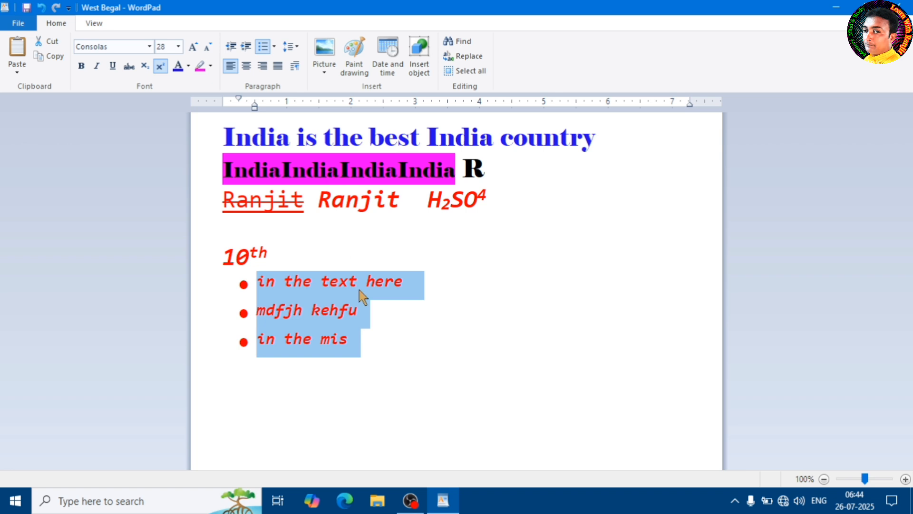
pyautogui.click(363, 307)
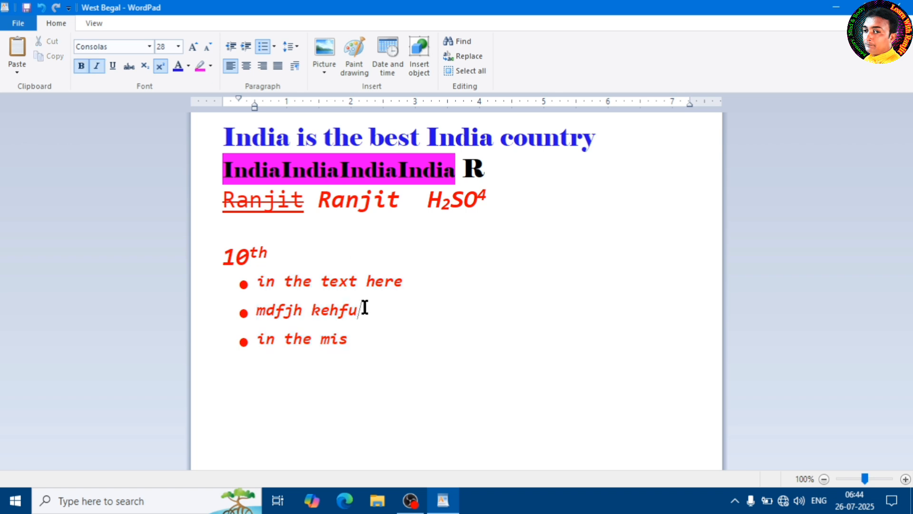
pyautogui.click(377, 348)
pyautogui.click(297, 42)
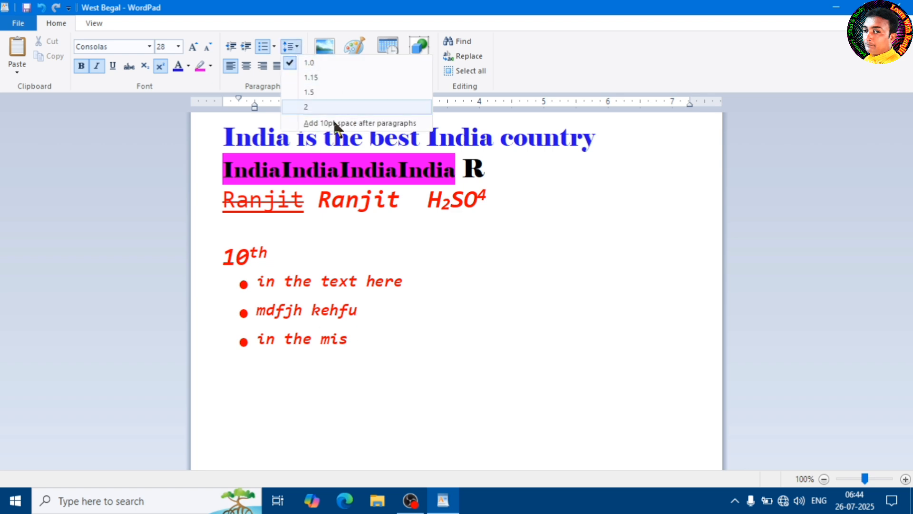
pyautogui.click(403, 337)
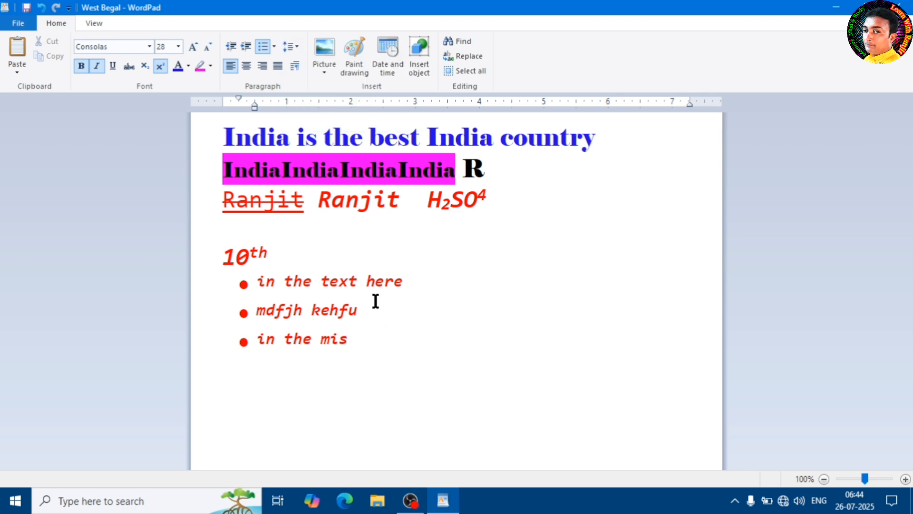
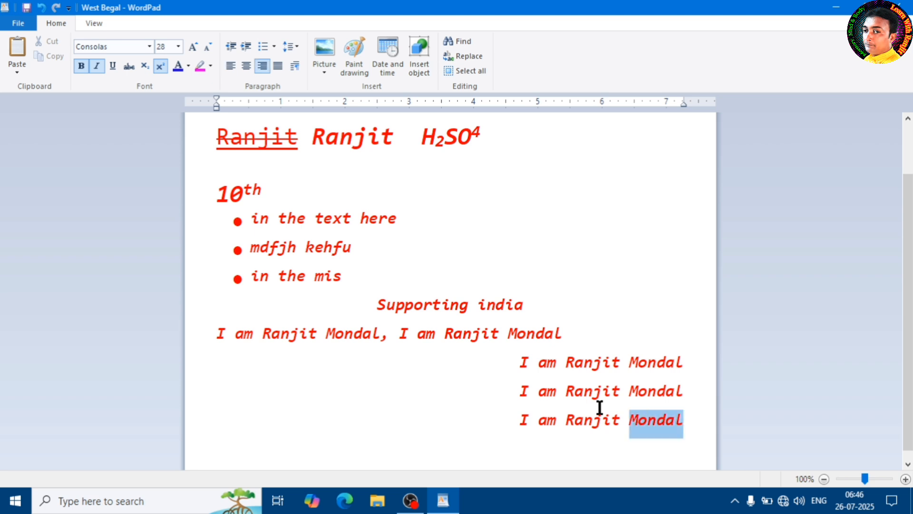
# Try justifying the selected name lines and undo the latest changes.
pyautogui.click(278, 65)
pyautogui.click(419, 363)
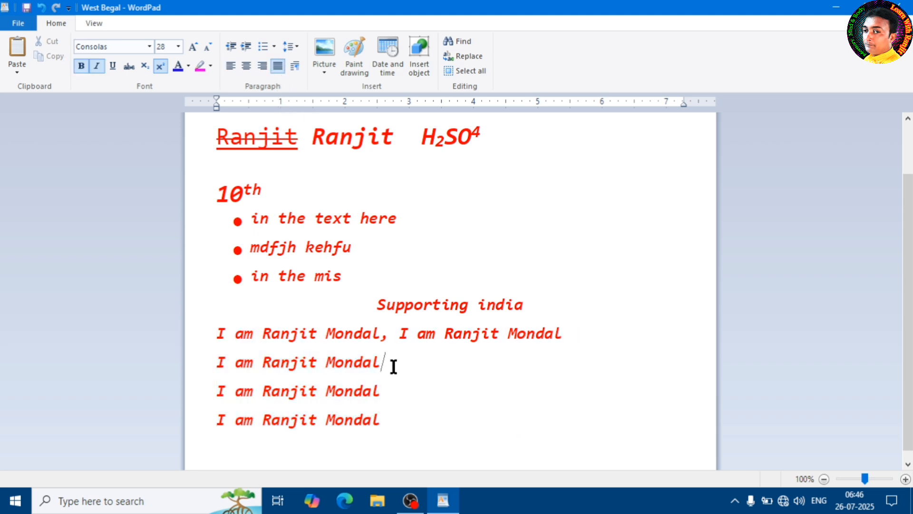
pyautogui.hotkey('ctrl', 'z')
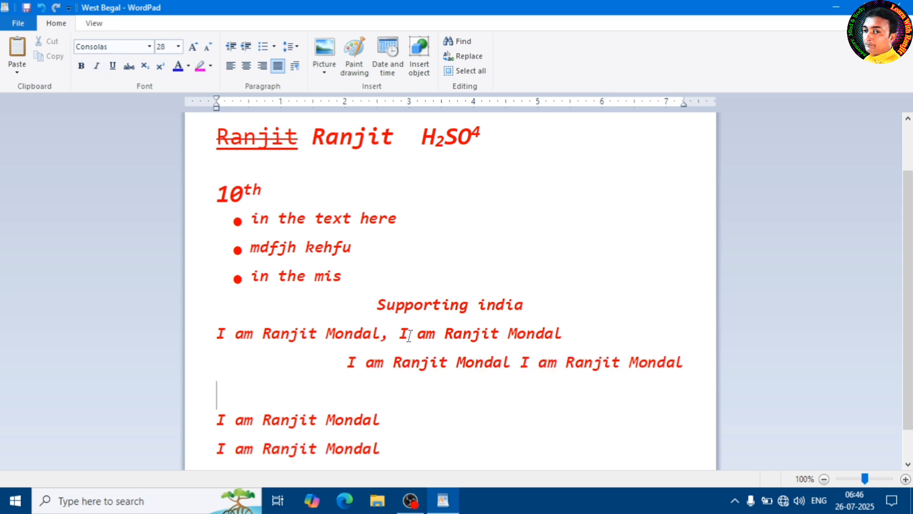
# Justify the right-aligned line containing the repeated introduction, directly below the first introduction line.
pyautogui.click(347, 362)
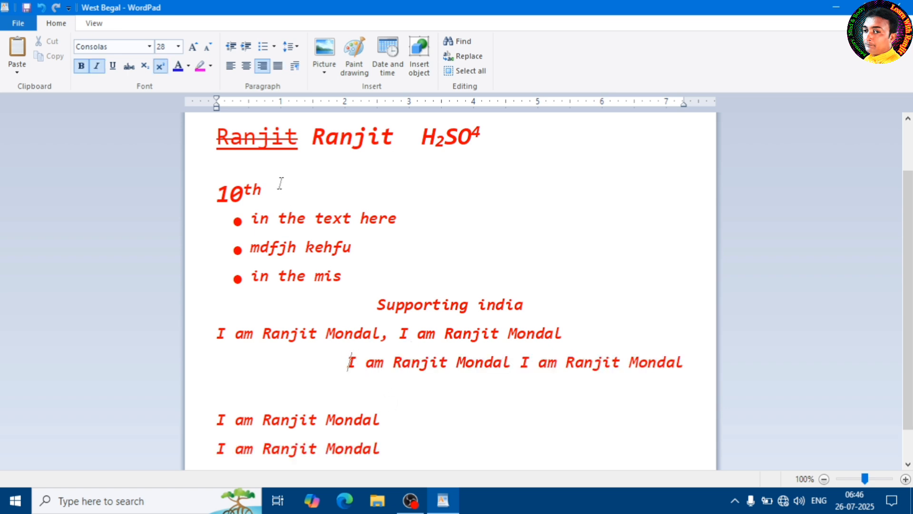
pyautogui.click(278, 66)
pyautogui.click(588, 366)
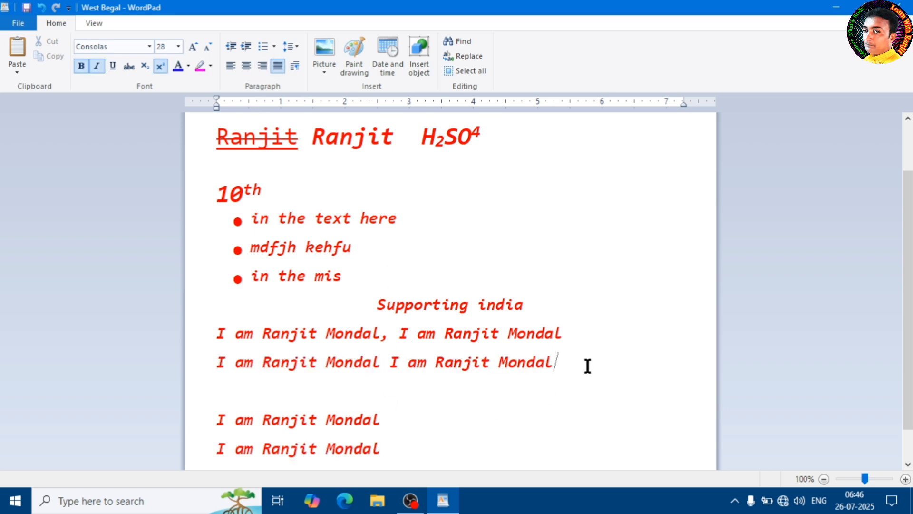
# Extend the line below "Supporting india" with the text "mini store is my name in this sectiom".
pyautogui.click(574, 333)
pyautogui.write('mini store ')
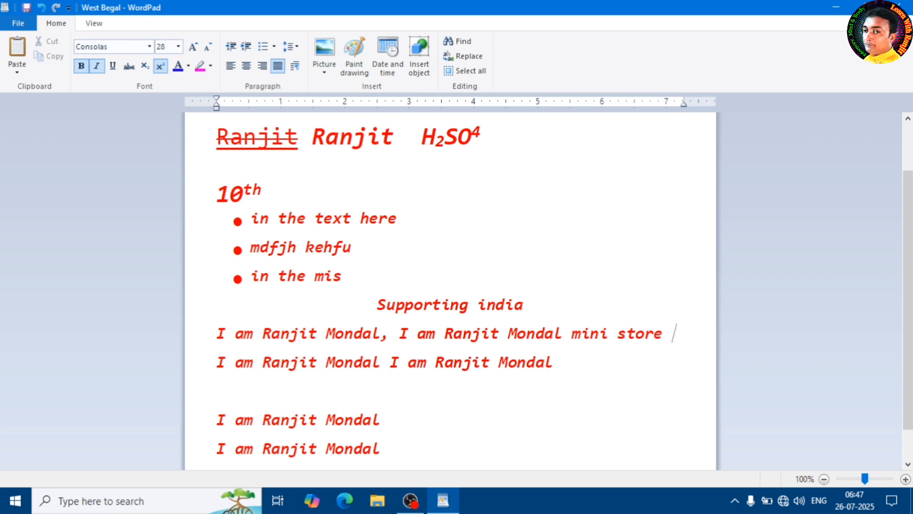
pyautogui.write('is my name ')
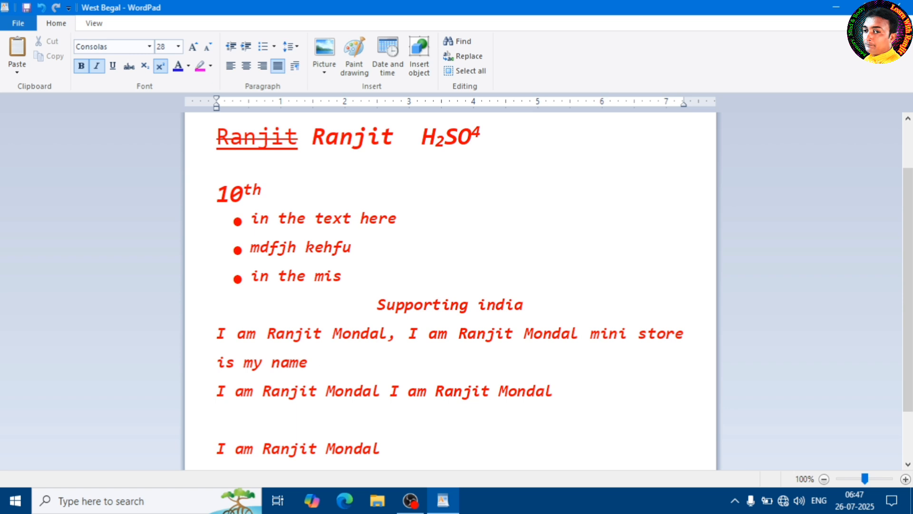
pyautogui.write('in this ')
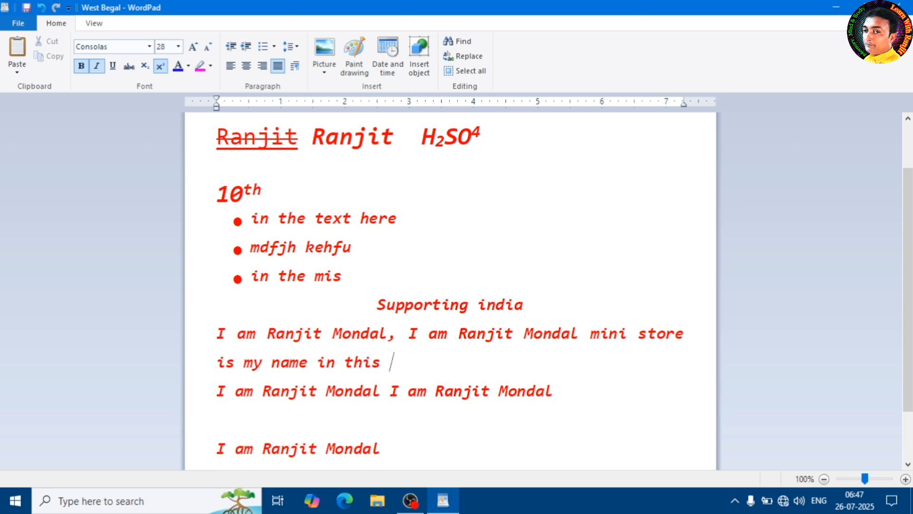
pyautogui.write('sectiom')
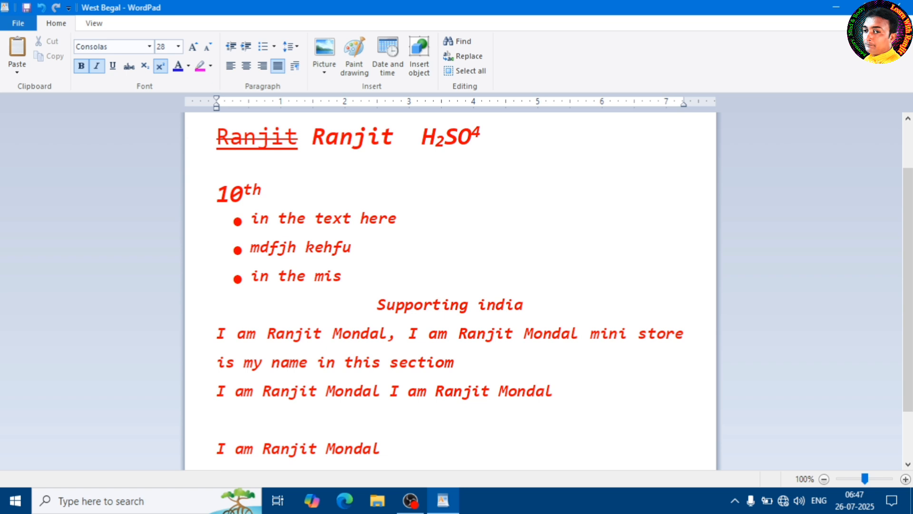
pyautogui.write(' india name is ')
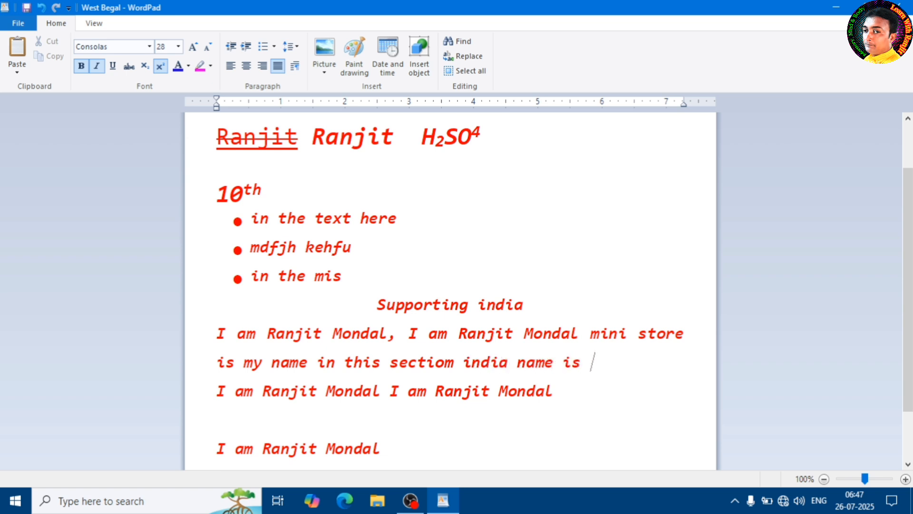
pyautogui.write('very old')
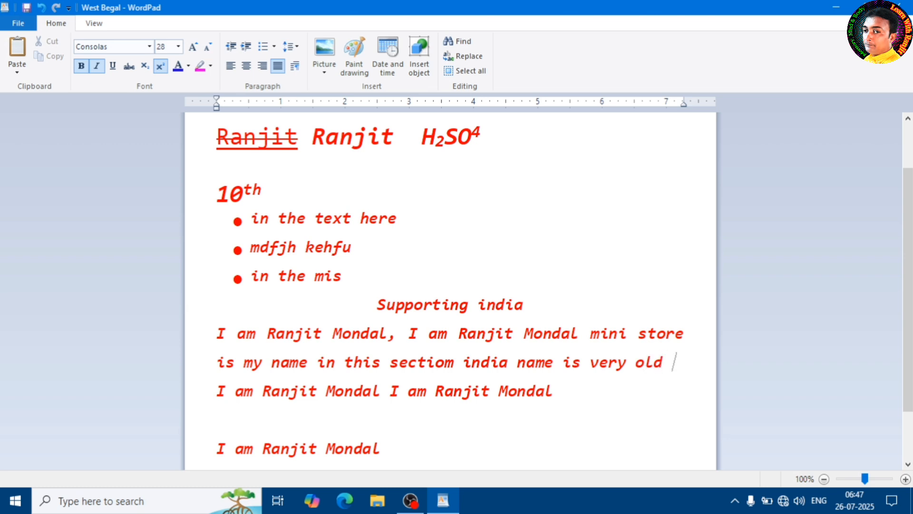
pyautogui.write(' in')
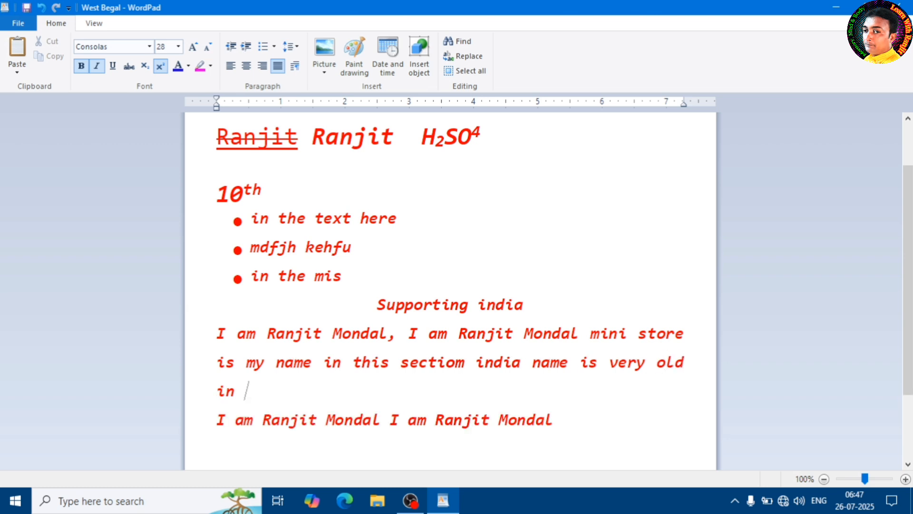
pyautogui.write(' the worls')
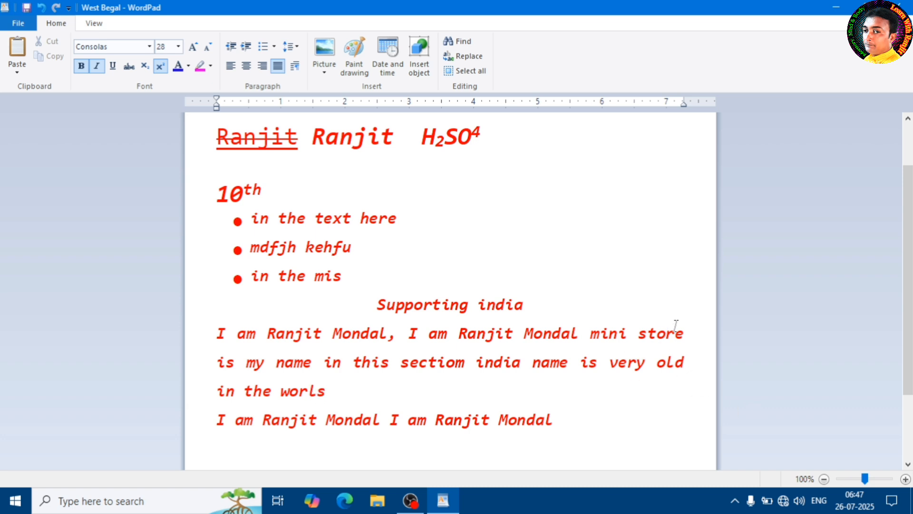
# Continue the justified paragraph with "india name is very old in the worls" and join the following line to it.
pyautogui.press('Delete')
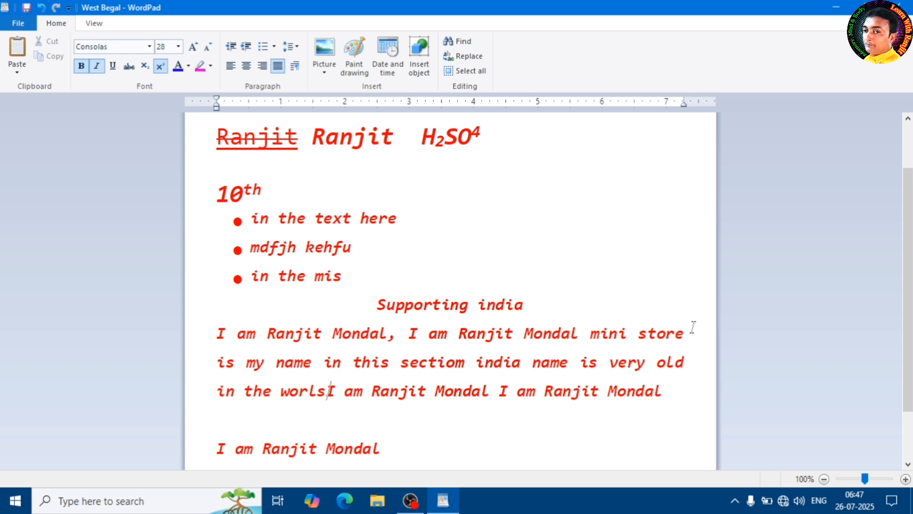
pyautogui.moveTo(693, 327); pyautogui.dragTo(693, 404)
pyautogui.moveTo(205, 309); pyautogui.dragTo(638, 360)
pyautogui.click(639, 360)
# Examine the line spacing, alignment and tab stop options in the bulleted list's Paragraph settings, and leave them without changes.
pyautogui.click(381, 218)
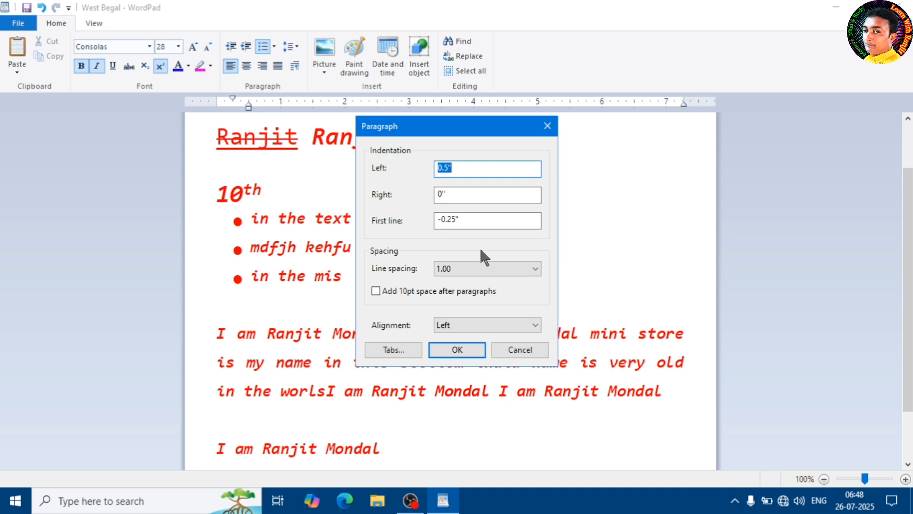
pyautogui.click(524, 268)
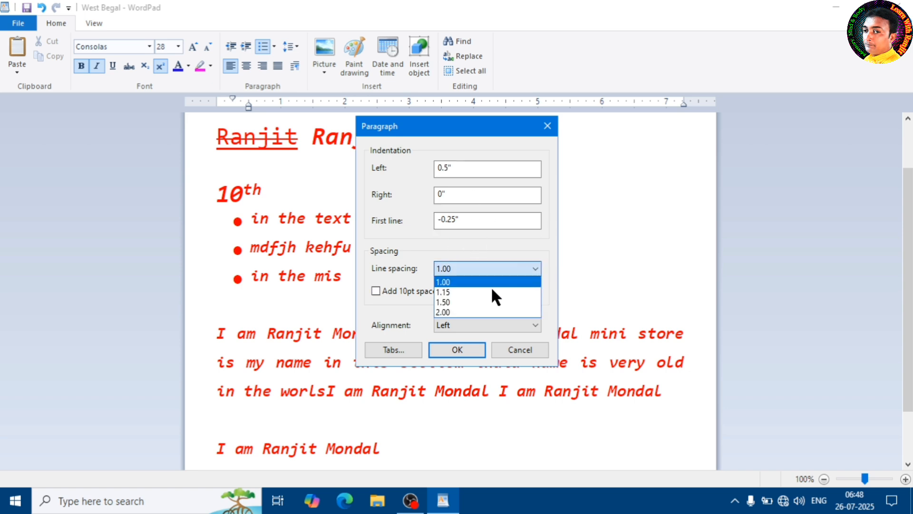
pyautogui.click(521, 239)
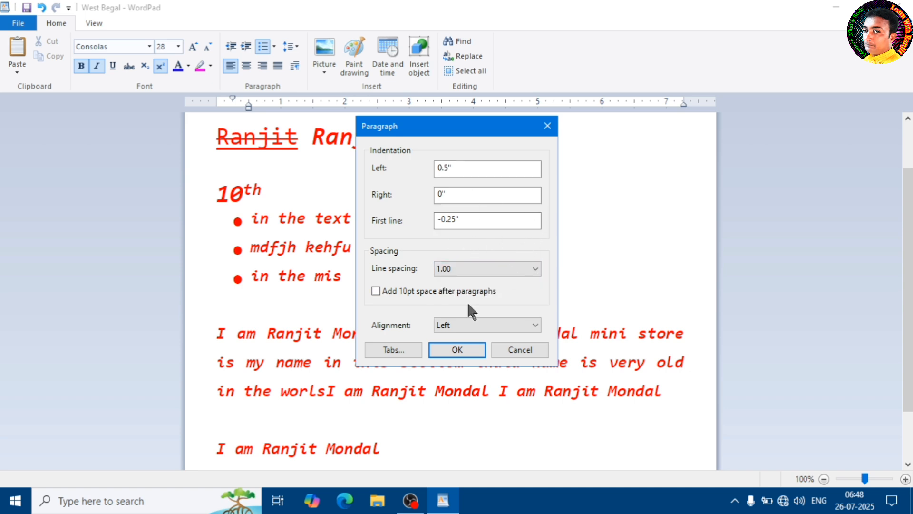
pyautogui.click(495, 320)
pyautogui.click(499, 301)
pyautogui.click(395, 350)
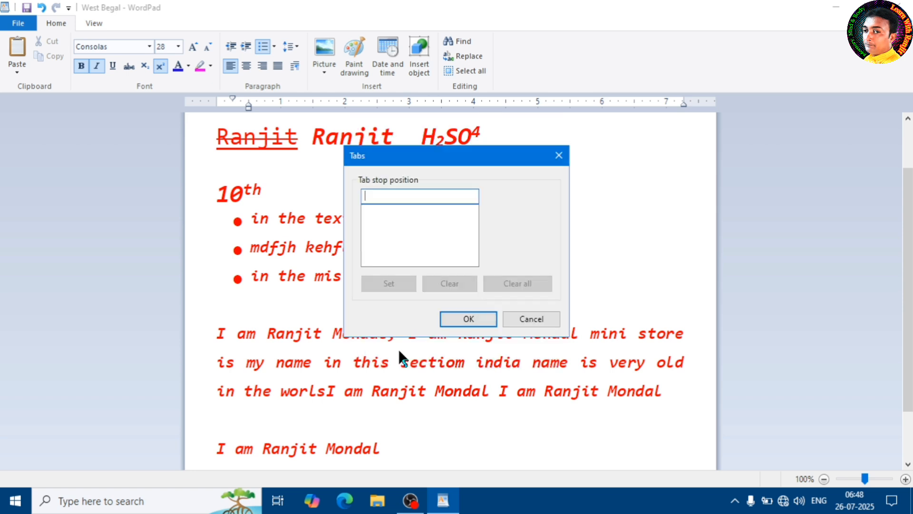
pyautogui.click(531, 318)
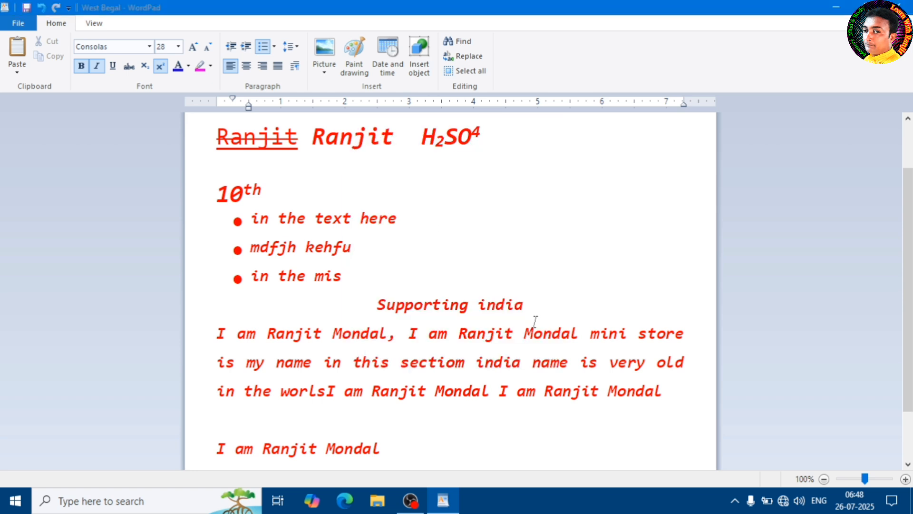
pyautogui.click(451, 271)
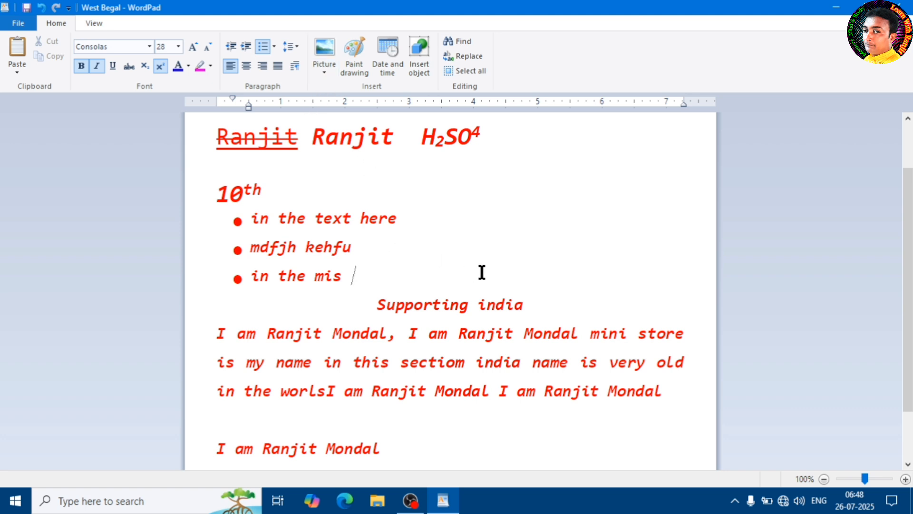
# Start inserting a picture at the end of the H2SO4 line and browse the Photos folder on drive D.
pyautogui.scroll(2, 421, 267)
pyautogui.click(533, 207)
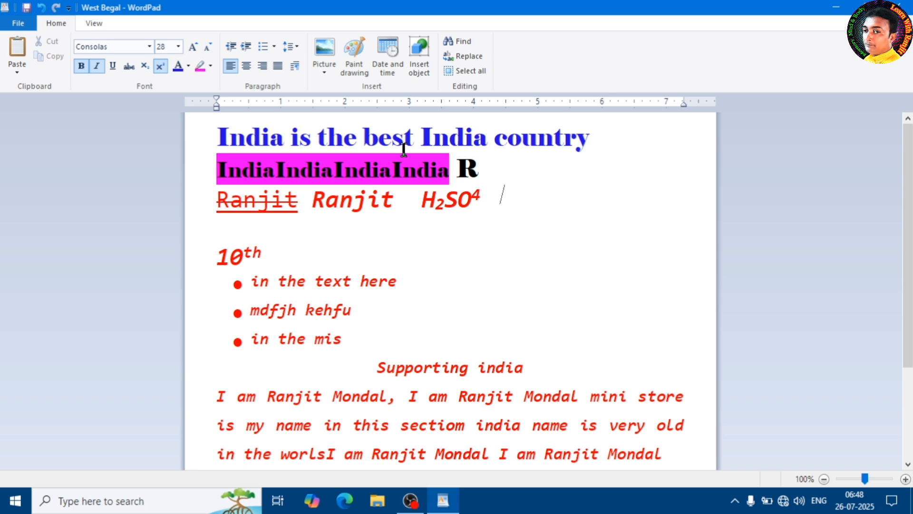
pyautogui.click(326, 70)
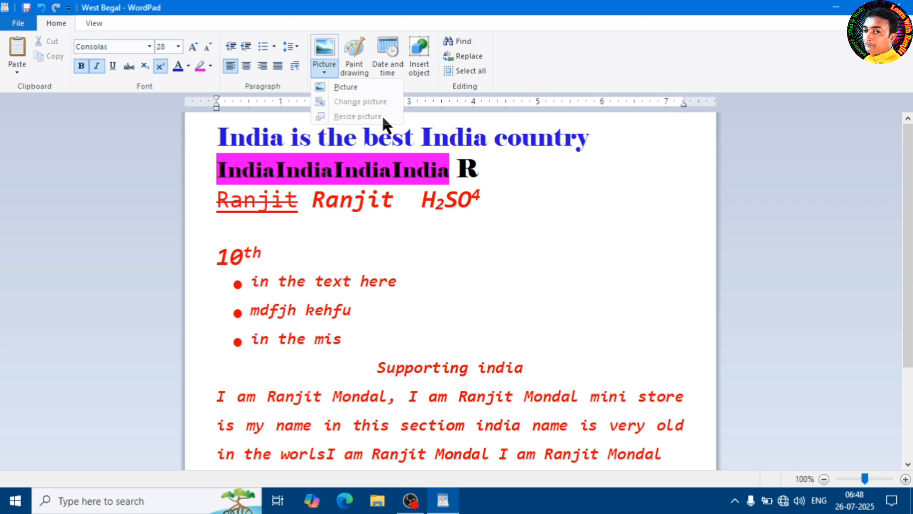
pyautogui.click(347, 88)
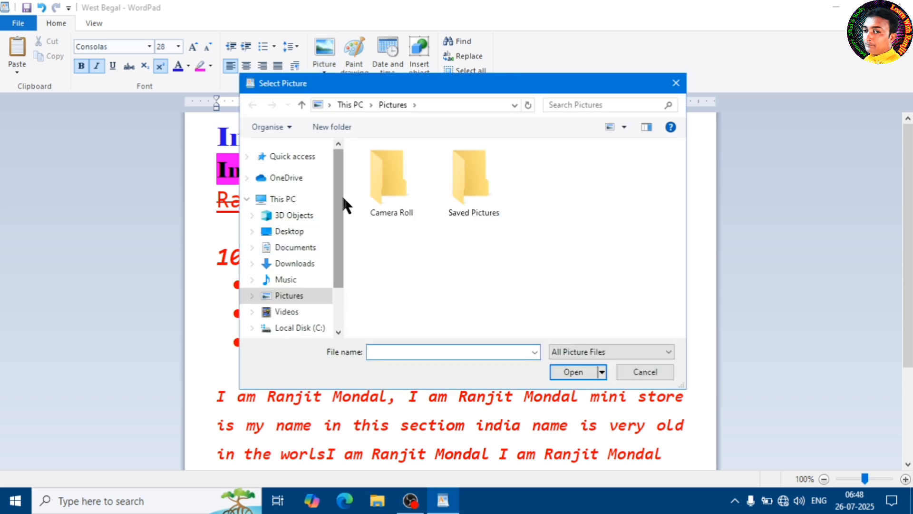
pyautogui.moveTo(341, 186); pyautogui.dragTo(342, 223)
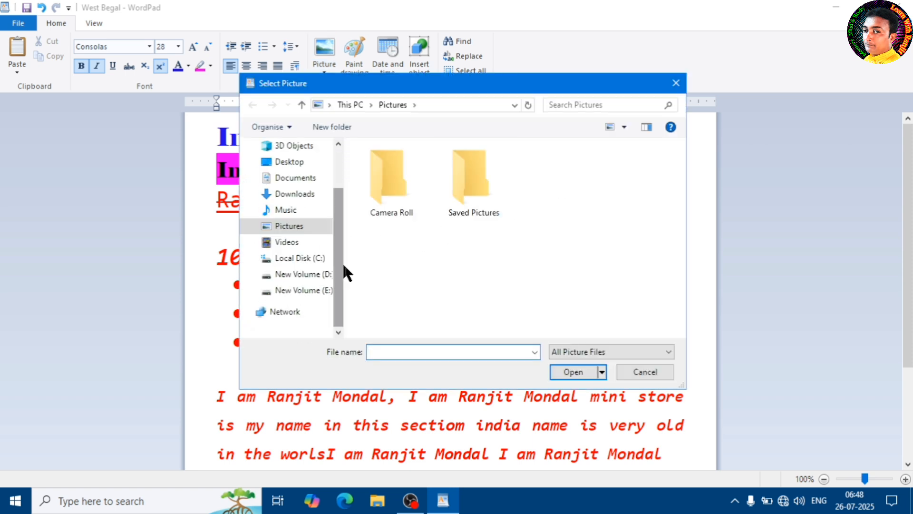
pyautogui.click(303, 275)
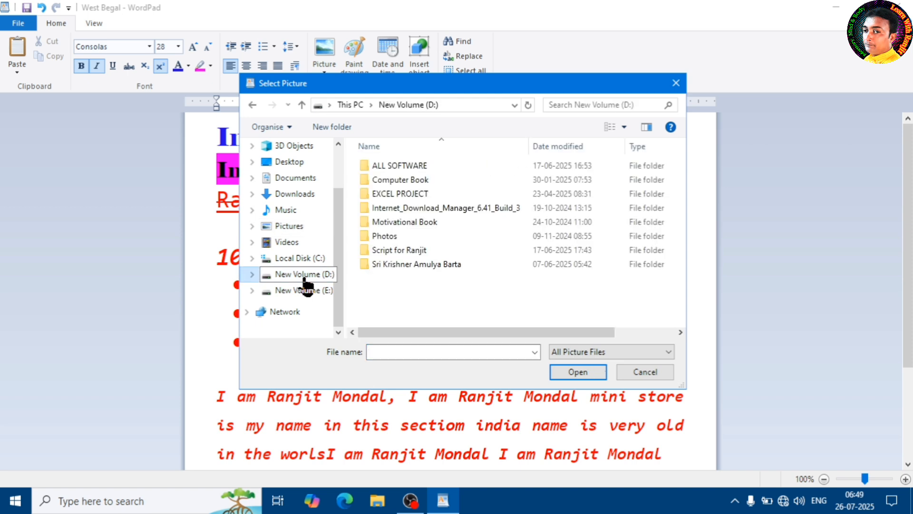
pyautogui.doubleClick(387, 235)
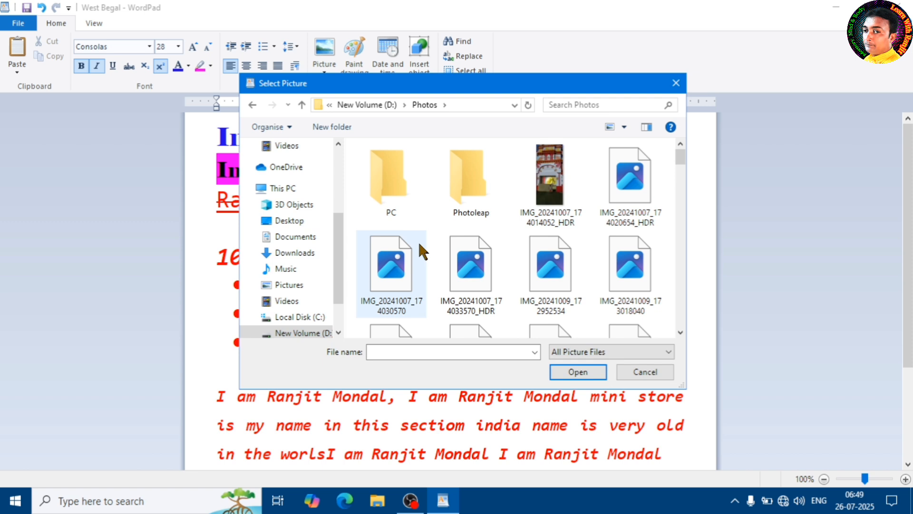
pyautogui.scroll(-2, 306, 314)
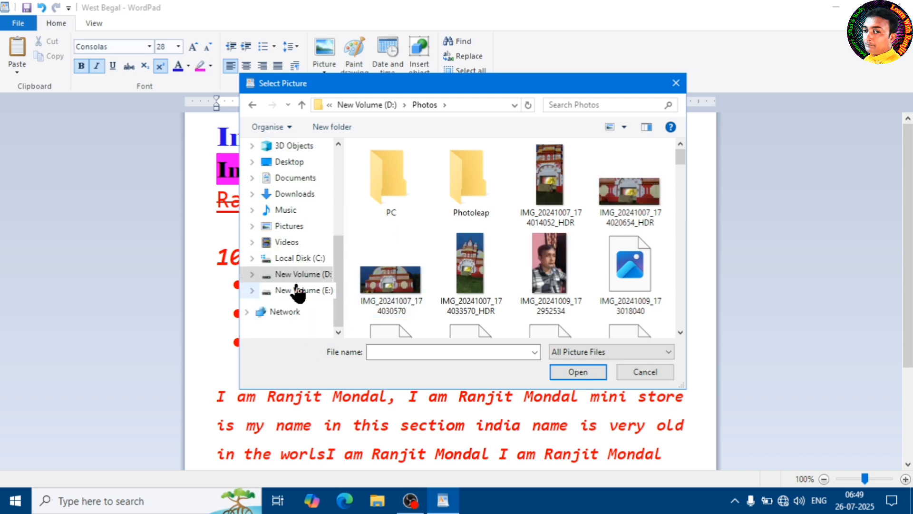
# Insert the "cartoon" picture from the Photo d folder on drive E.
pyautogui.click(298, 291)
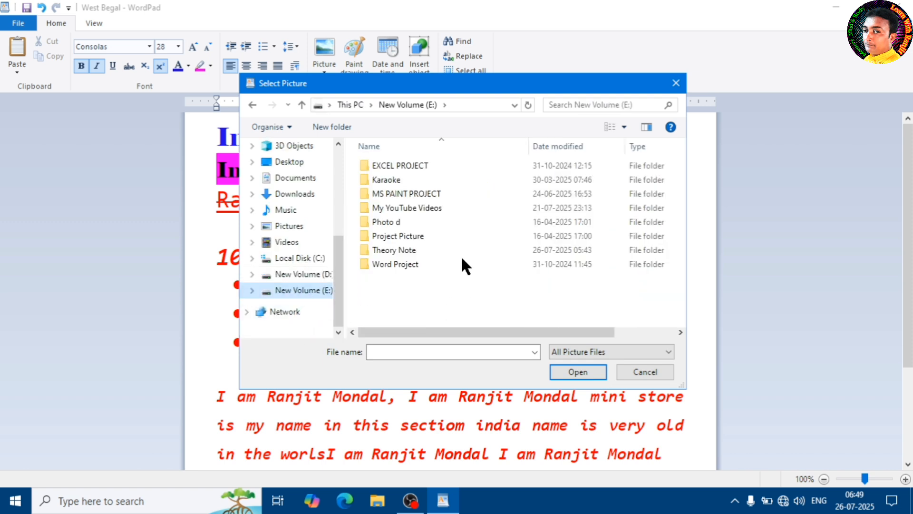
pyautogui.doubleClick(399, 221)
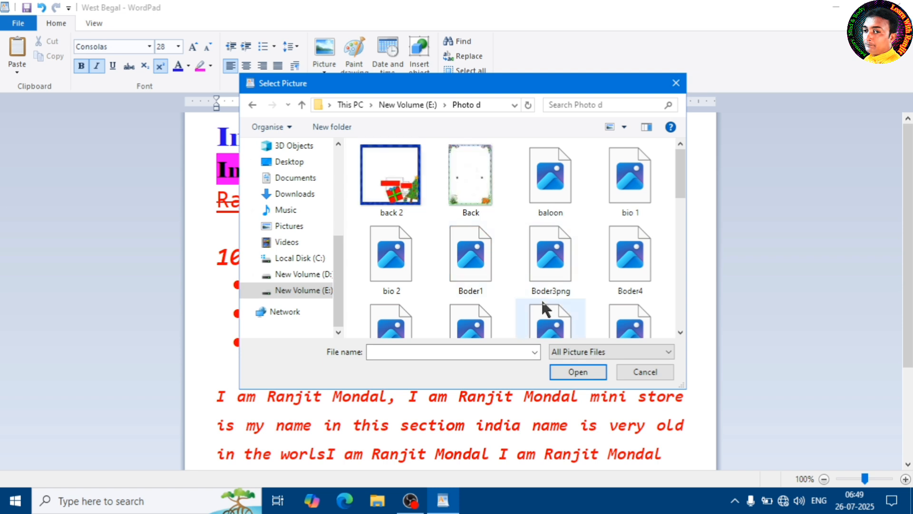
pyautogui.scroll(-3, 556, 256)
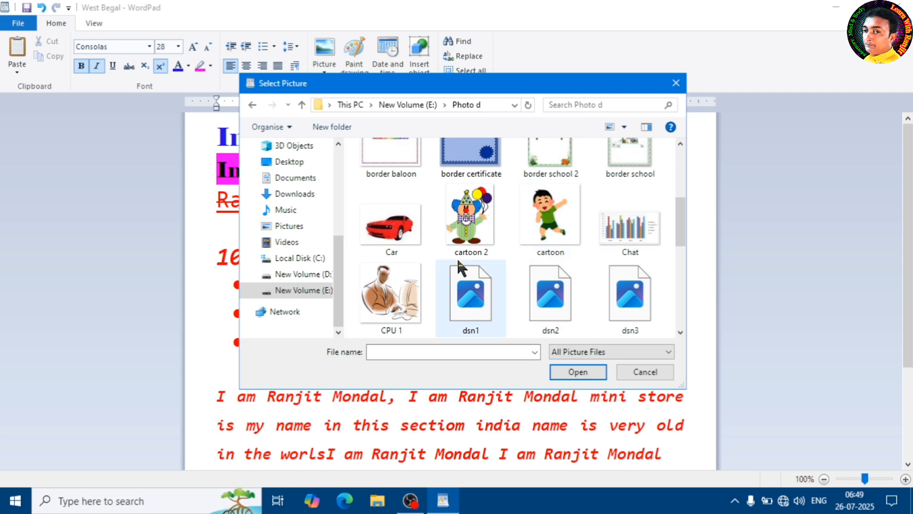
pyautogui.click(547, 210)
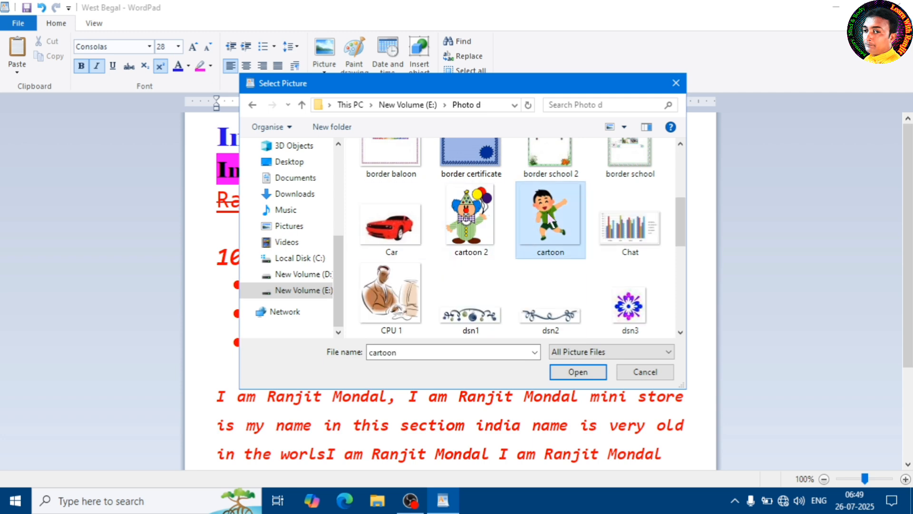
pyautogui.click(578, 372)
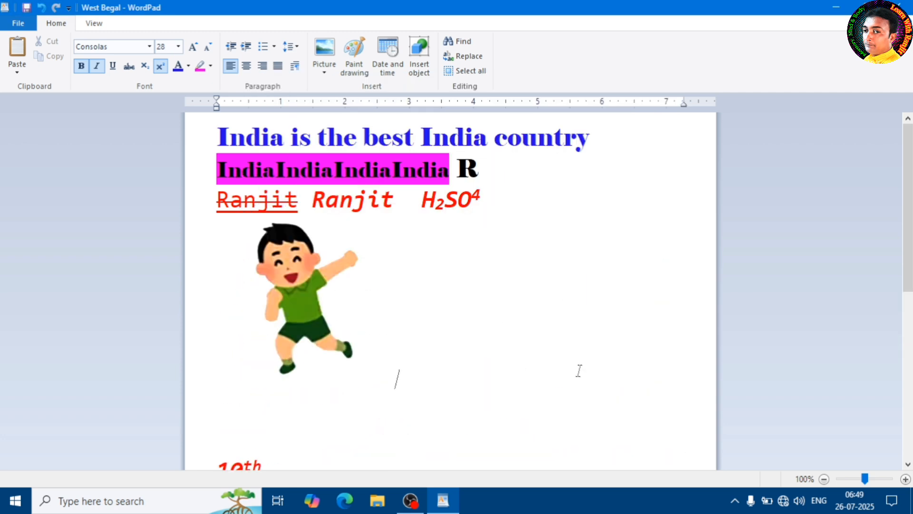
# Add a line break before the cartoon picture and move the picture up to the end of the H2SO4 line.
pyautogui.click(308, 291)
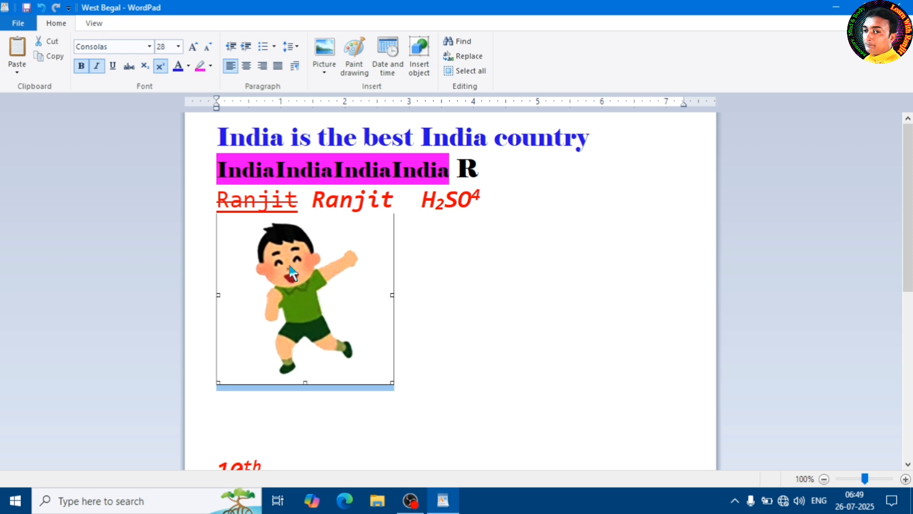
pyautogui.click(487, 343)
pyautogui.click(324, 304)
pyautogui.click(487, 197)
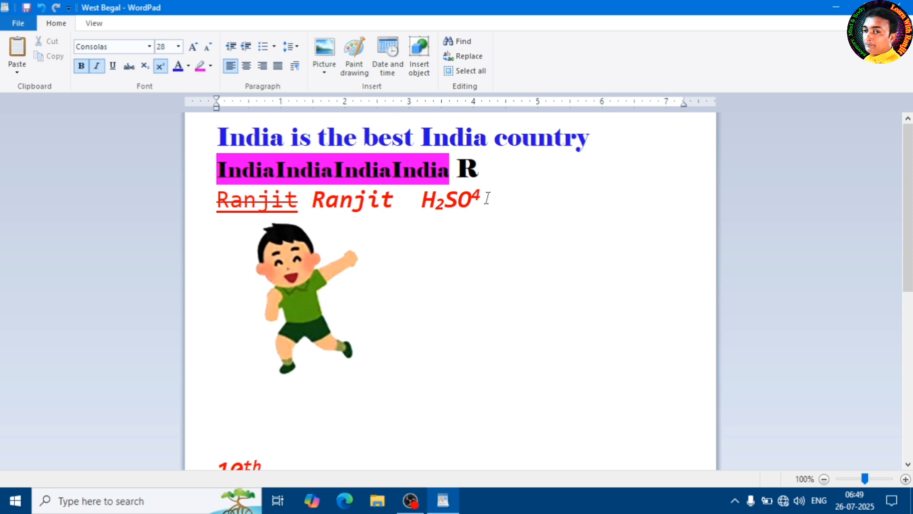
pyautogui.press('Return')
pyautogui.click(292, 312)
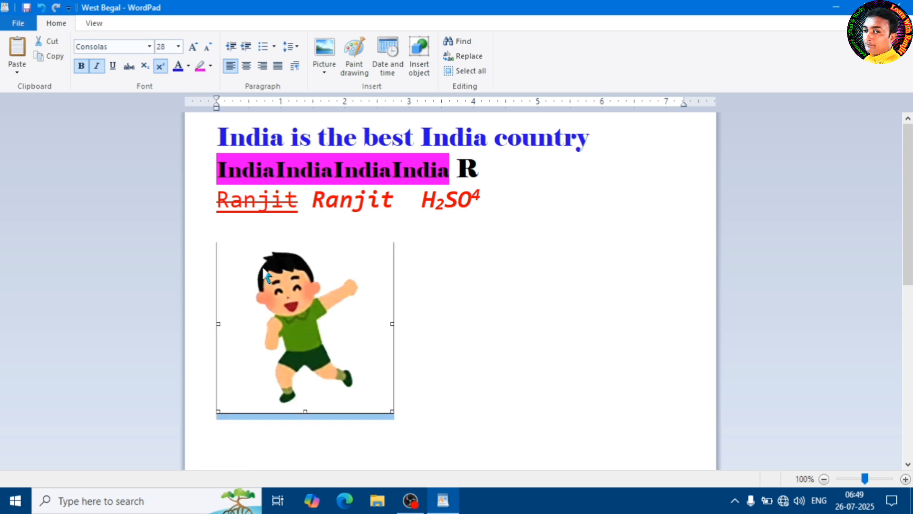
pyautogui.moveTo(288, 290); pyautogui.dragTo(524, 204)
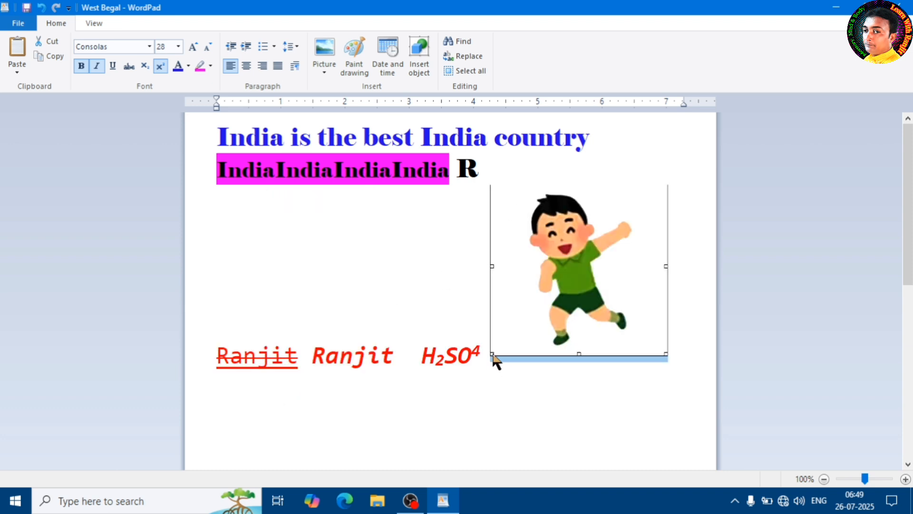
# Move the cartoon picture into the middle of the bold red name before H2SO4.
pyautogui.scroll(-1, 516, 318)
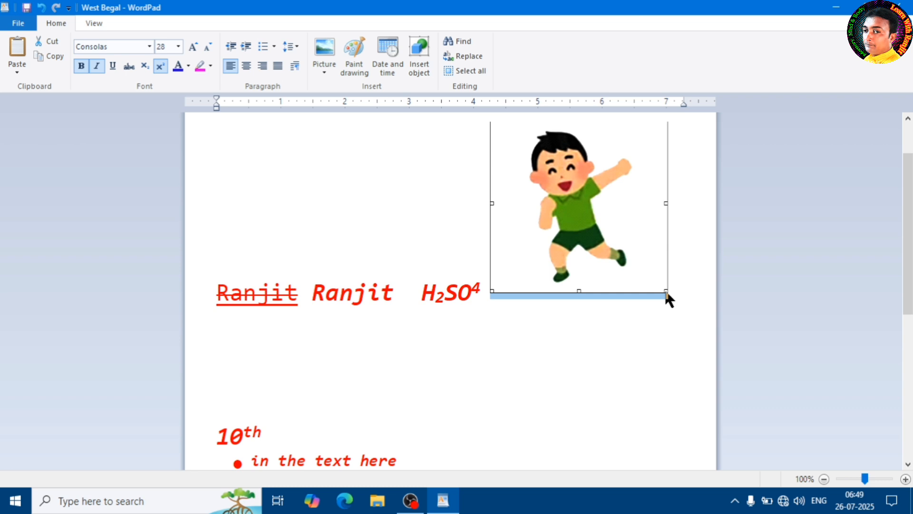
pyautogui.scroll(1, 643, 281)
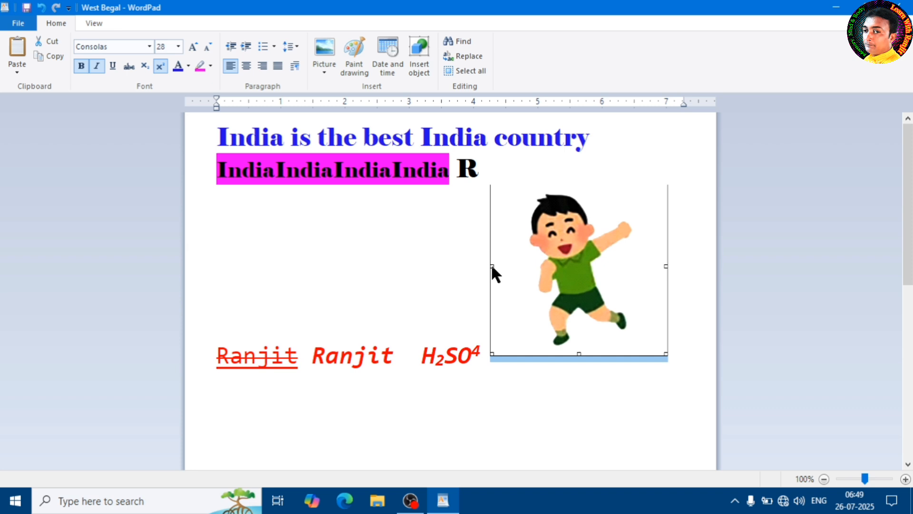
pyautogui.moveTo(492, 267); pyautogui.dragTo(512, 298)
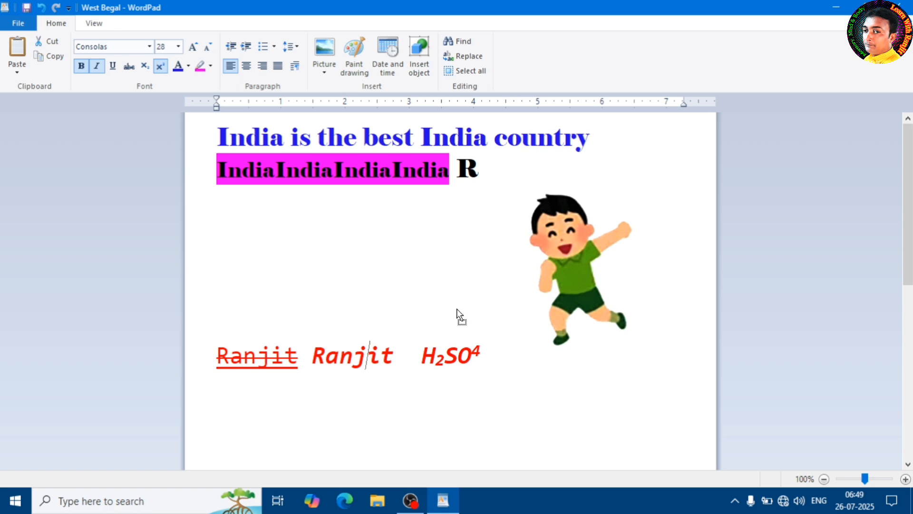
pyautogui.moveTo(460, 314); pyautogui.dragTo(459, 315)
pyautogui.click(456, 264)
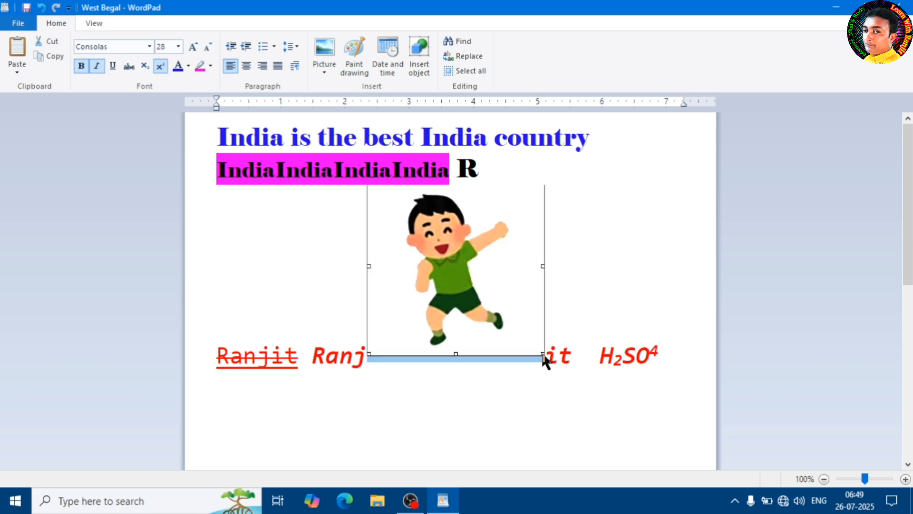
pyautogui.moveTo(545, 362); pyautogui.dragTo(486, 172)
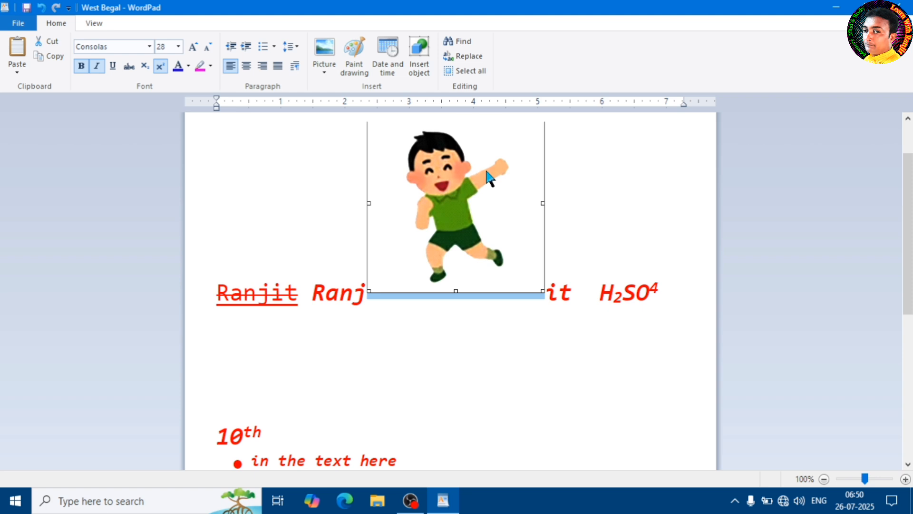
pyautogui.scroll(2, 471, 221)
# Add a line break after the "R" on the highlighted line and two line breaks between "H2" and "SO4".
pyautogui.click(493, 167)
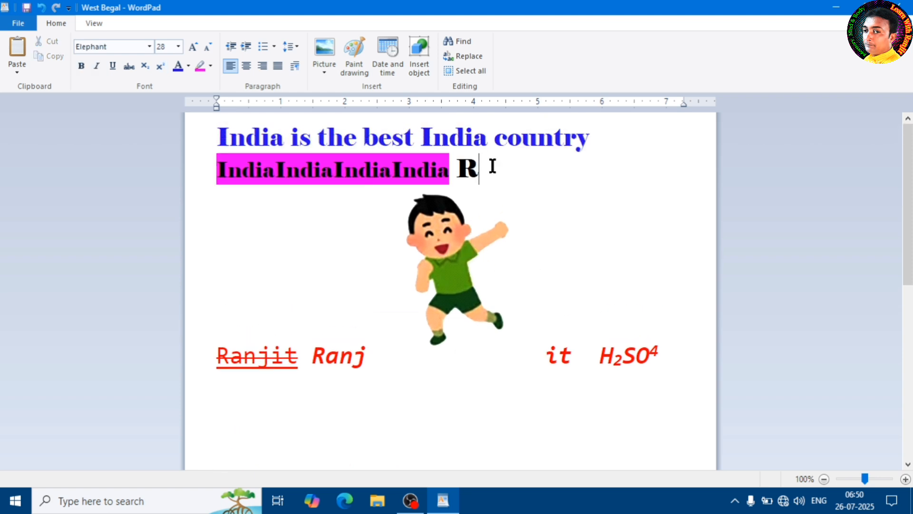
pyautogui.press('Return')
pyautogui.click(496, 306)
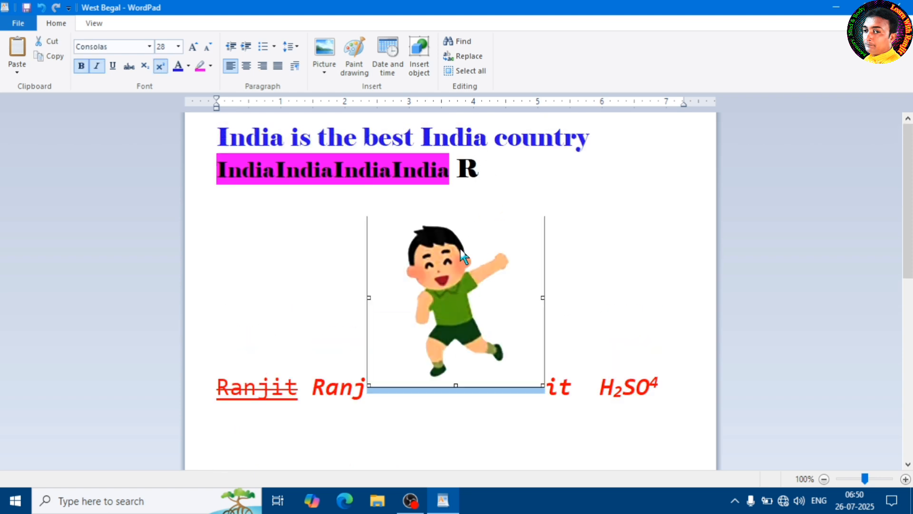
pyautogui.click(623, 306)
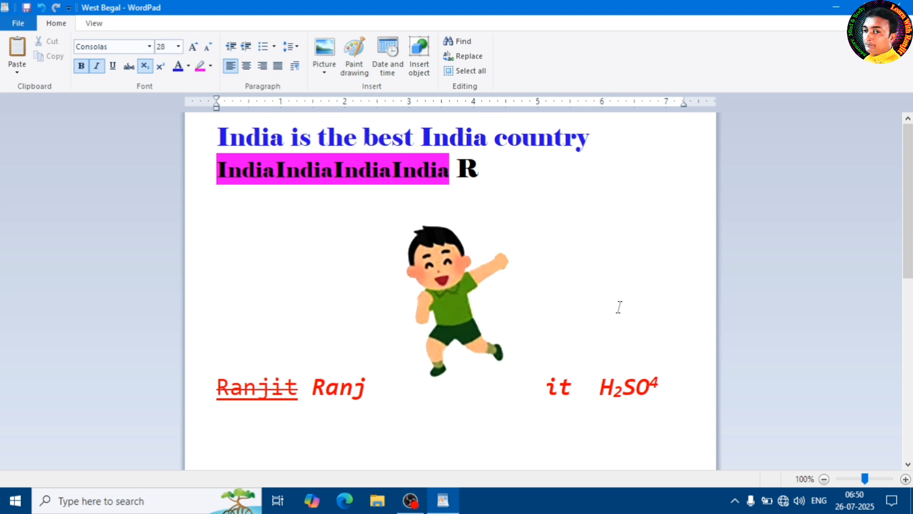
pyautogui.press('Return')
pyautogui.press('Return')
# Delete the cartoon picture from the red name line and look over the rest of the document.
pyautogui.rightClick(408, 372)
pyautogui.click(220, 387)
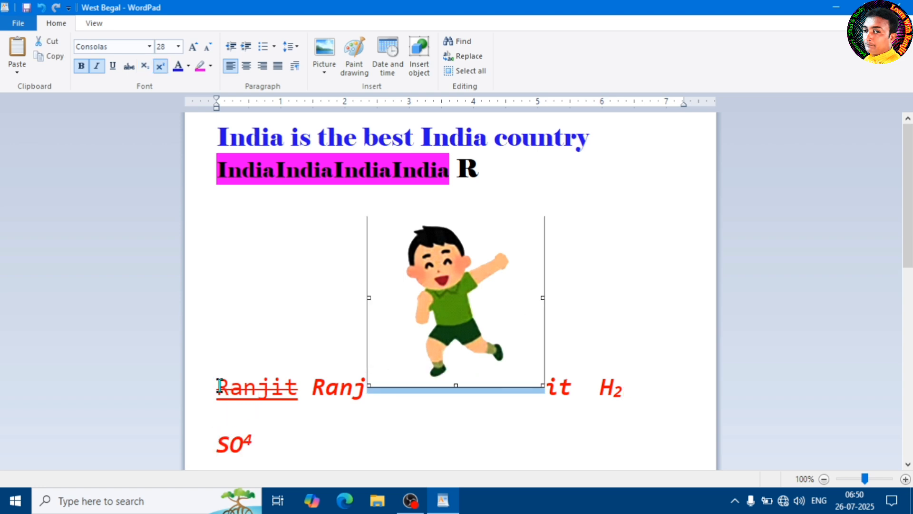
pyautogui.press('Delete')
pyautogui.scroll(-3, 381, 327)
pyautogui.scroll(1, 385, 323)
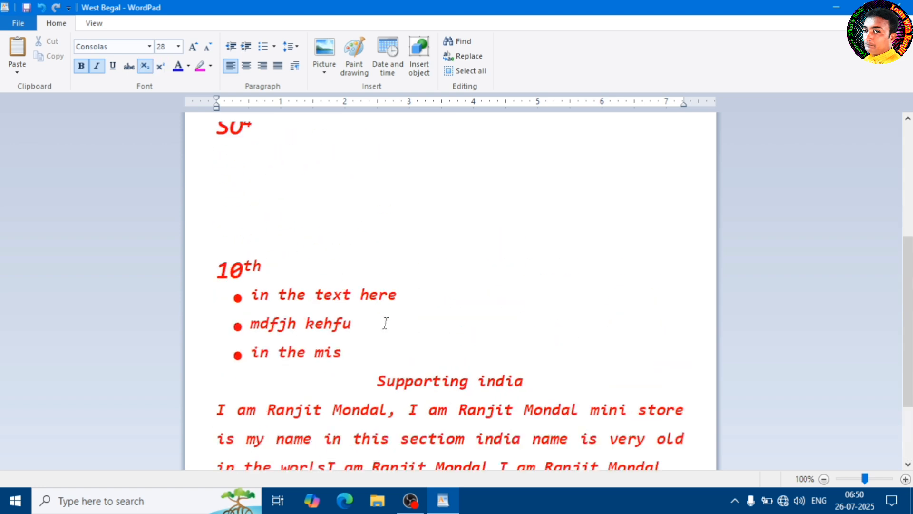
pyautogui.scroll(3, 384, 323)
pyautogui.scroll(-5, 388, 326)
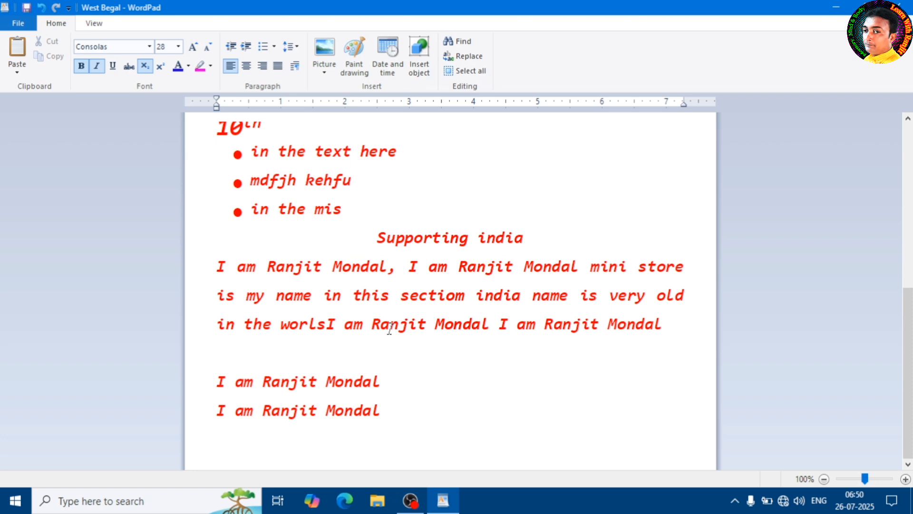
# Undo the picture deletion, the added line breaks and the picture's move into the red name.
pyautogui.hotkey('ctrl', 'z')
pyautogui.hotkey('ctrl', 'z')
pyautogui.hotkey('ctrl', 'z')
pyautogui.hotkey('ctrl', 'z')
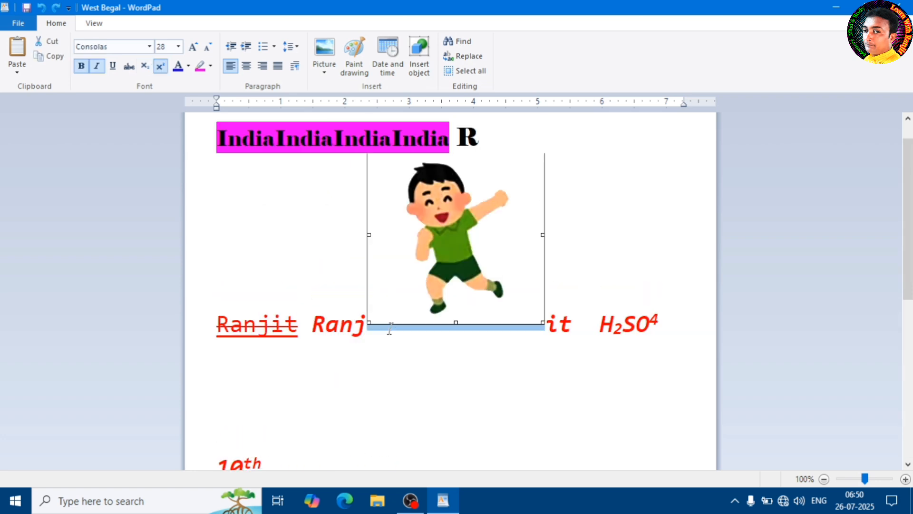
pyautogui.hotkey('ctrl', 'z')
pyautogui.click(363, 264)
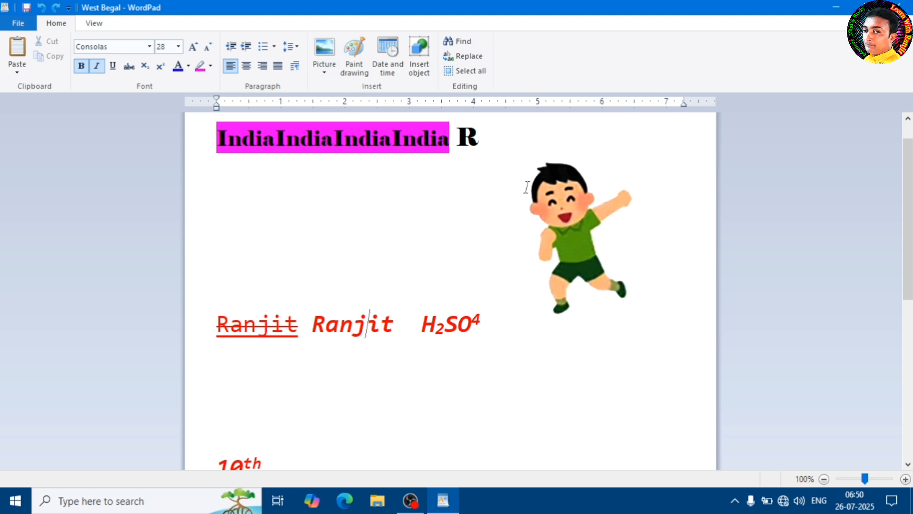
# Replace the cartoon picture beside H2SO4 with the "Car" picture from the Photo d folder.
pyautogui.click(586, 201)
pyautogui.click(324, 69)
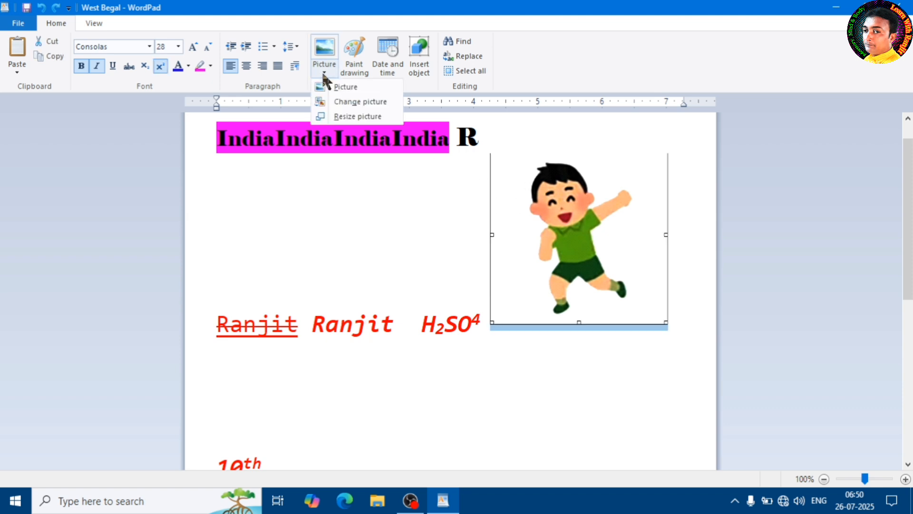
pyautogui.click(350, 103)
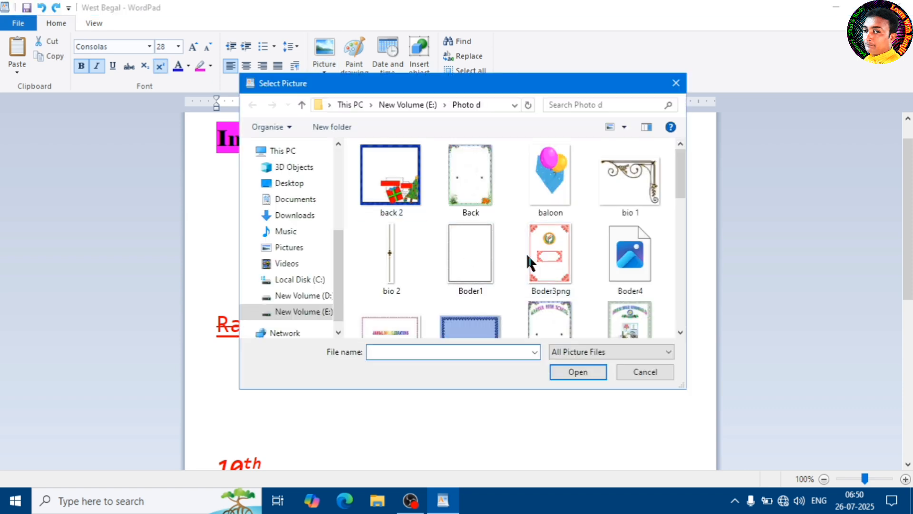
pyautogui.scroll(-3, 675, 186)
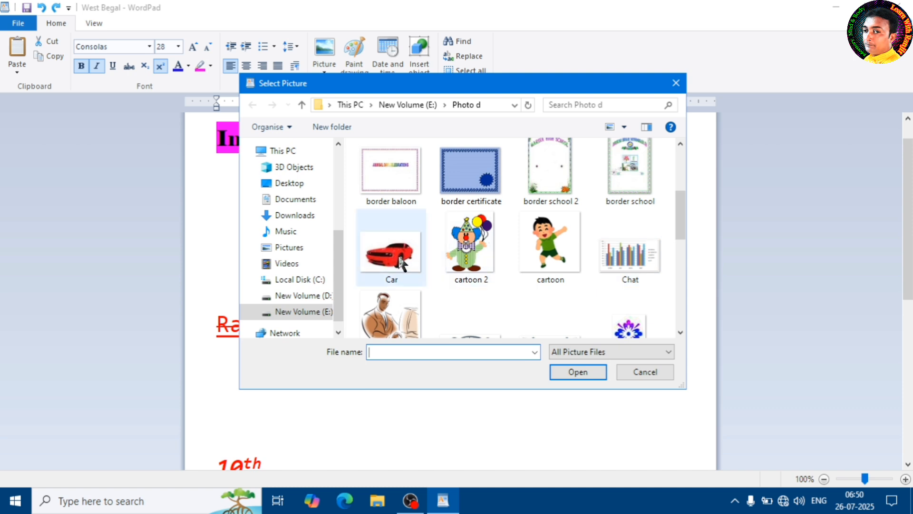
pyautogui.click(391, 252)
pyautogui.click(576, 371)
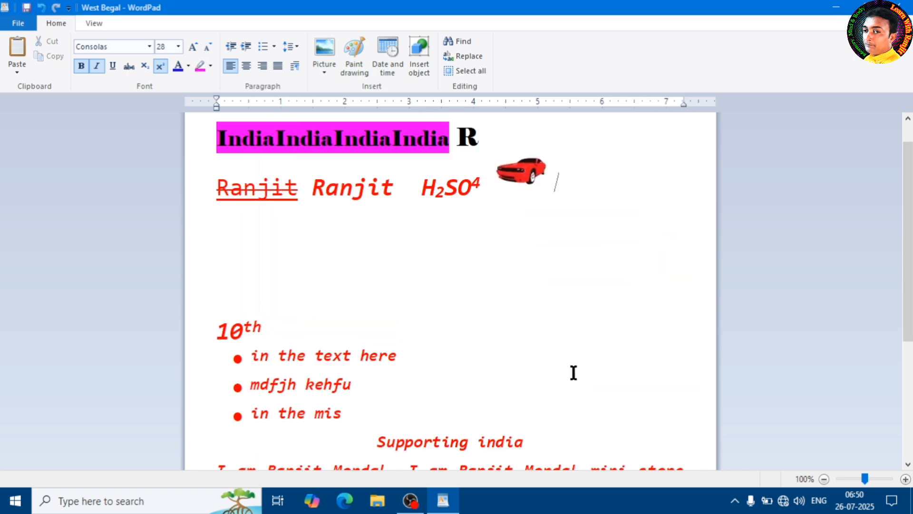
pyautogui.click(540, 177)
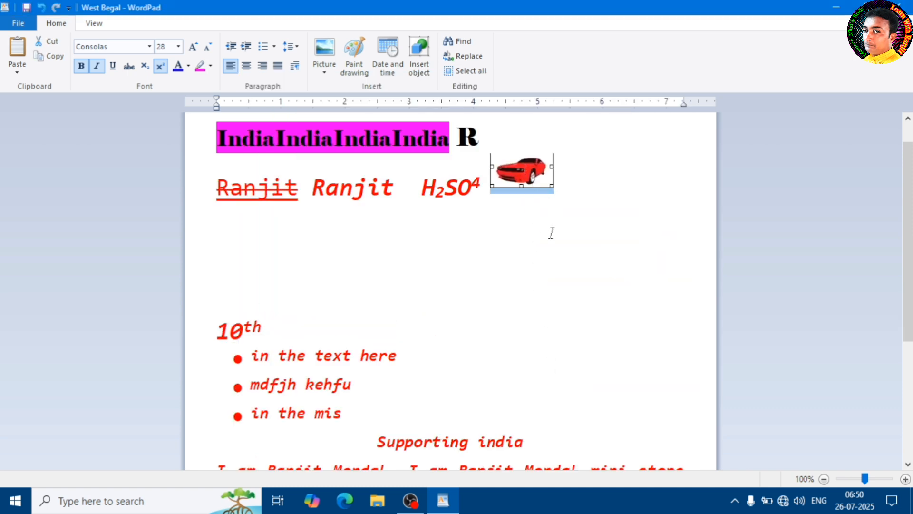
pyautogui.click(511, 208)
pyautogui.click(519, 170)
pyautogui.click(596, 187)
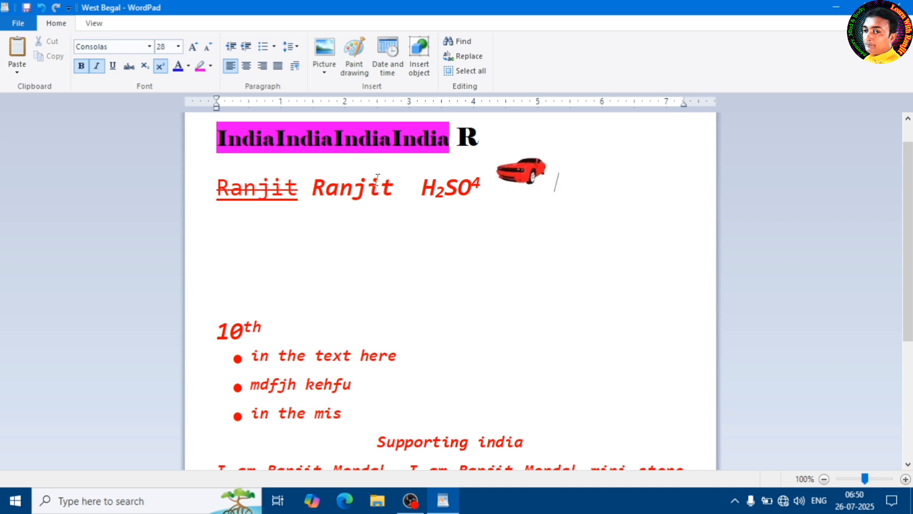
# Insert a Paint drawing in the blank space below the H2SO4 line and enlarge its canvas to about 953 × 445 px.
pyautogui.click(476, 279)
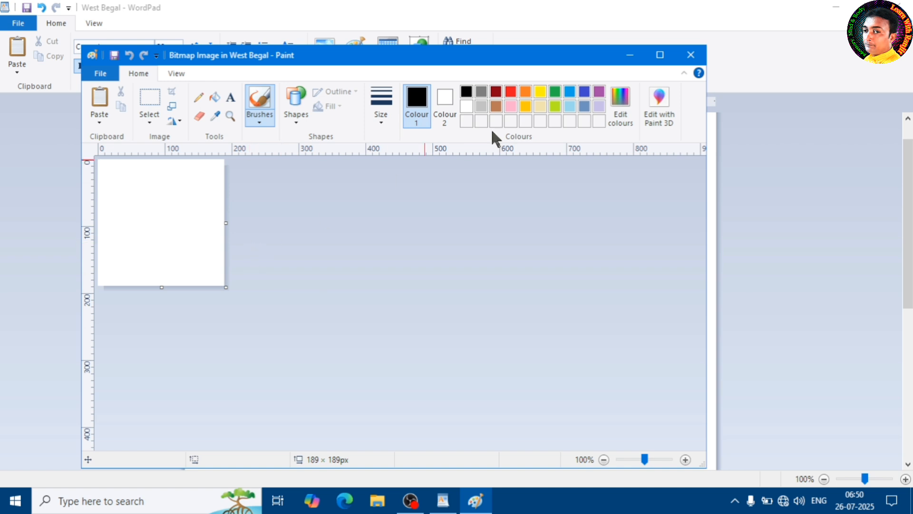
pyautogui.click(661, 55)
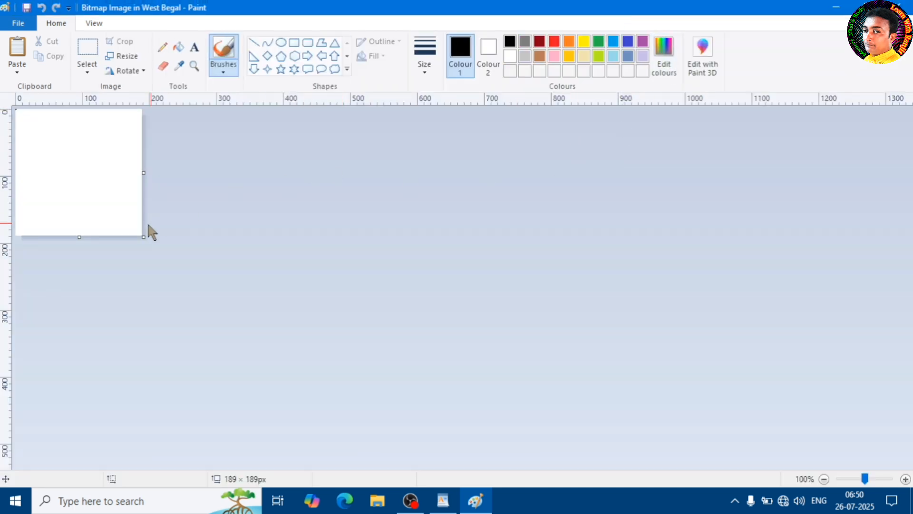
pyautogui.moveTo(143, 238); pyautogui.dragTo(655, 408)
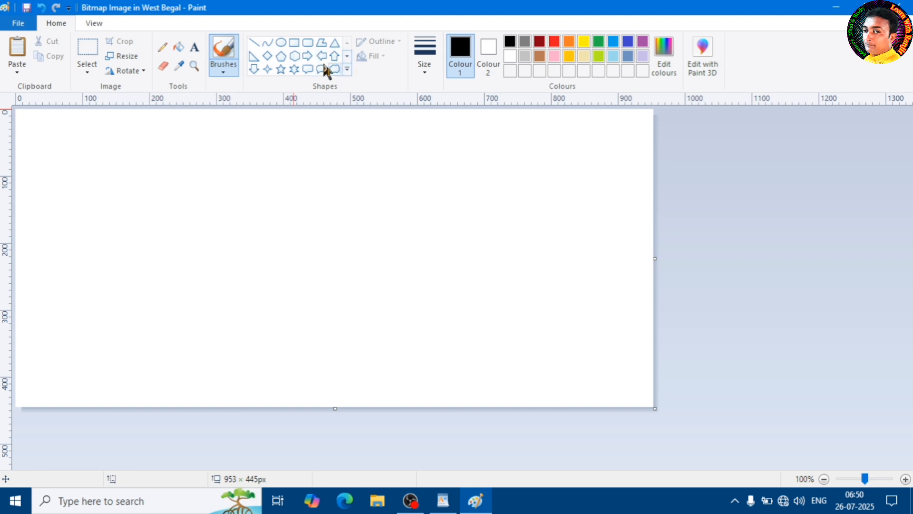
# Draw a six-pointed star about 117 × 126 px on the canvas and fill it with yellow.
pyautogui.click(295, 70)
pyautogui.moveTo(127, 162); pyautogui.dragTo(206, 246)
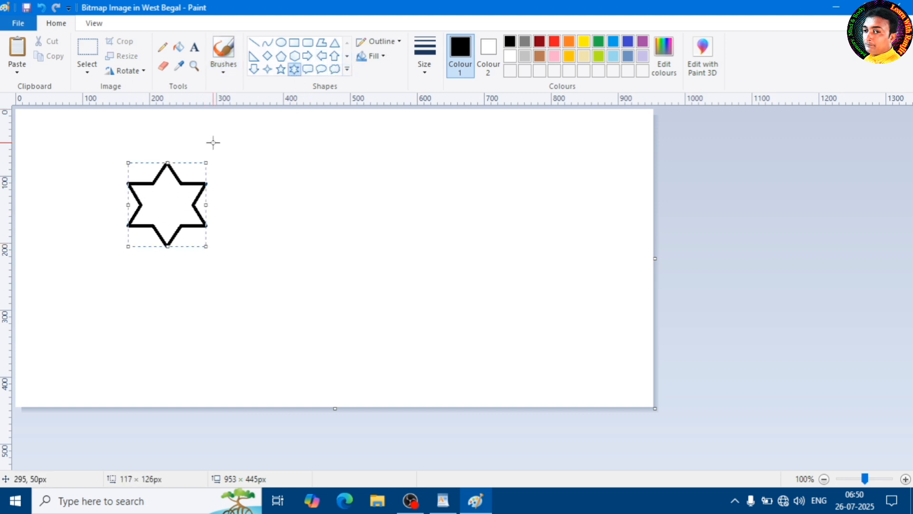
pyautogui.click(178, 47)
pyautogui.click(584, 43)
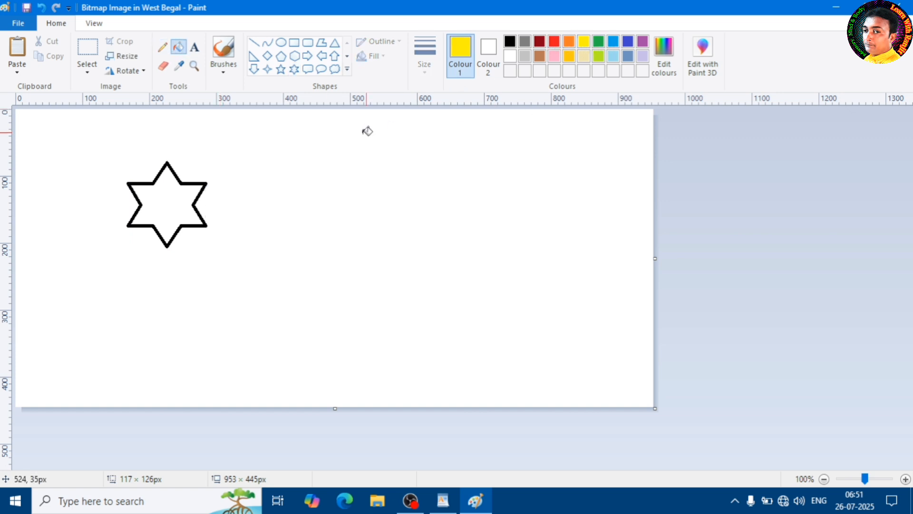
pyautogui.click(192, 198)
# Crop the drawing to an area of about 203 × 170 px around the star and return to the WordPad document.
pyautogui.click(89, 47)
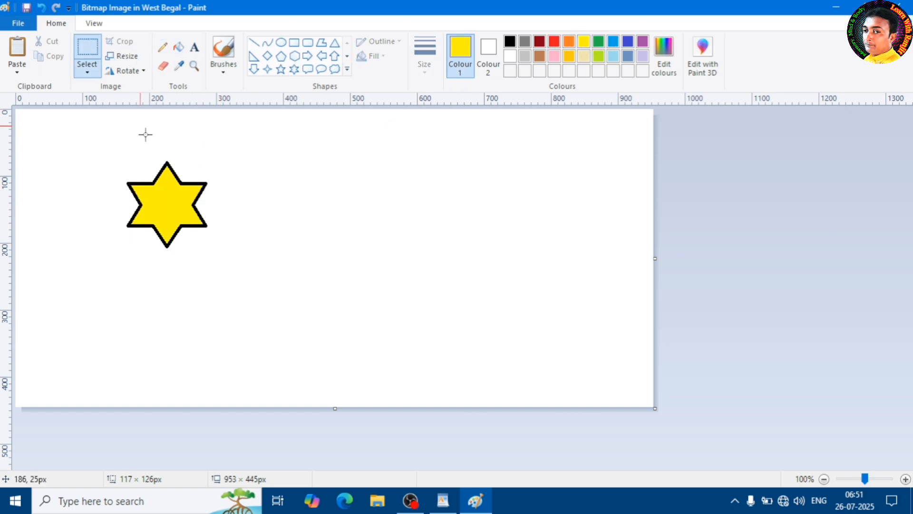
pyautogui.moveTo(103, 147); pyautogui.dragTo(239, 252)
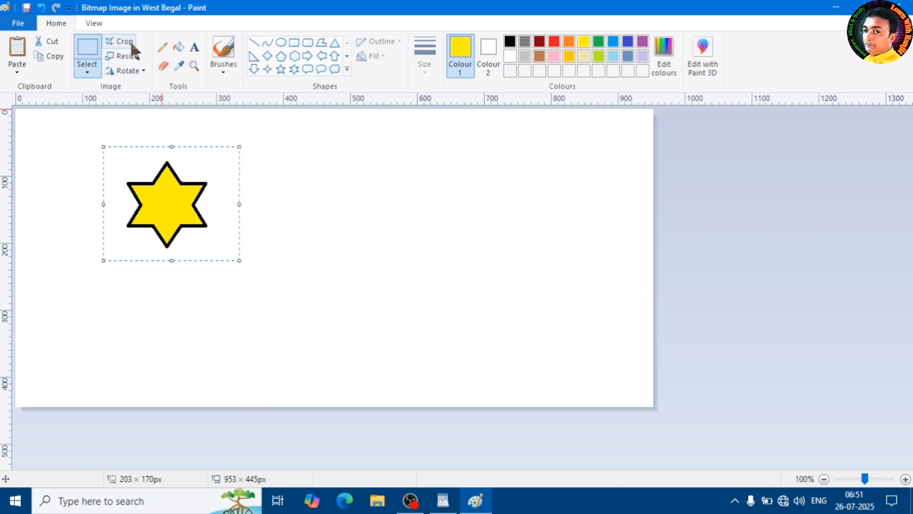
pyautogui.click(126, 41)
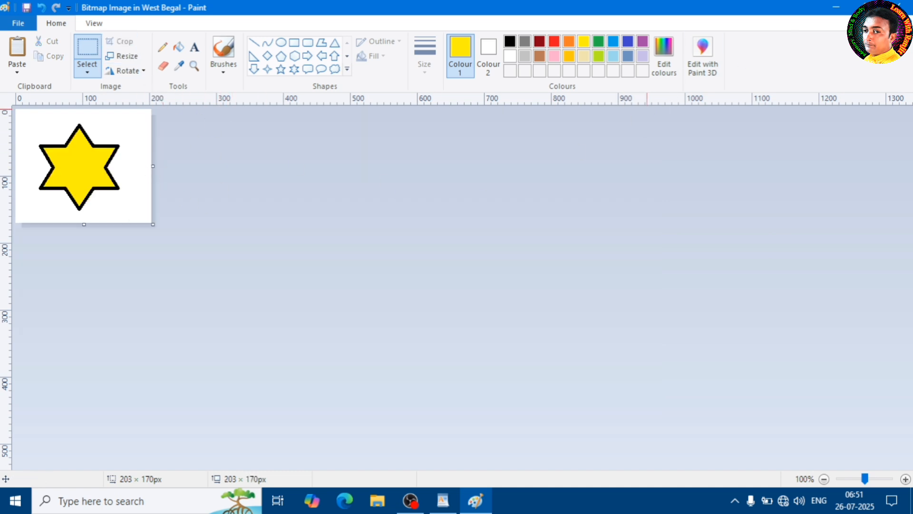
pyautogui.click(900, 5)
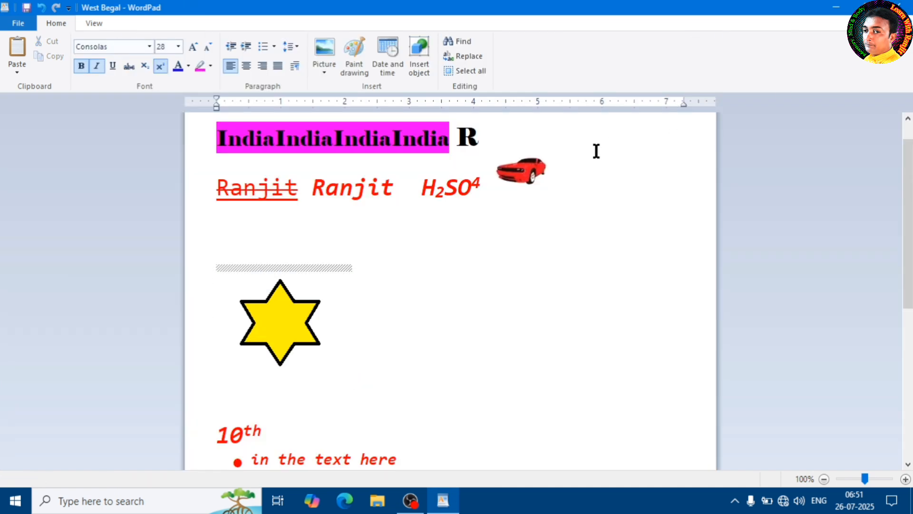
pyautogui.click(288, 315)
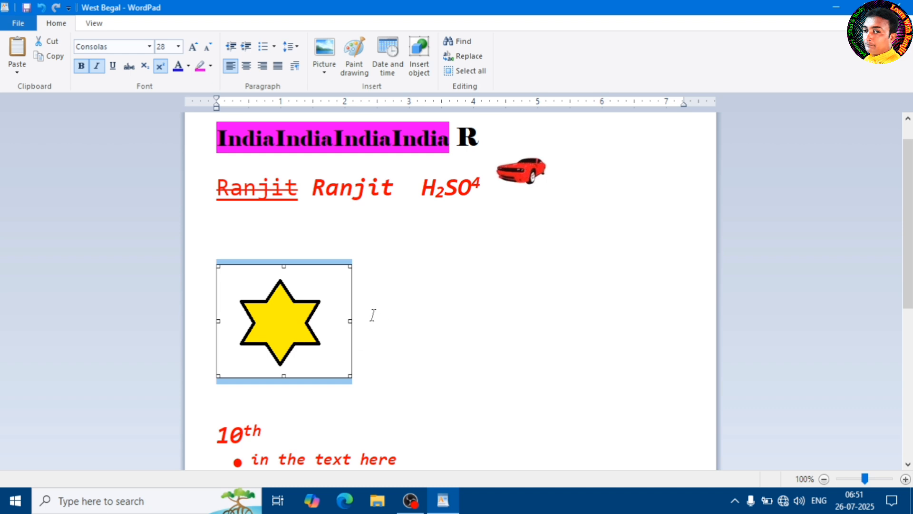
pyautogui.click(421, 317)
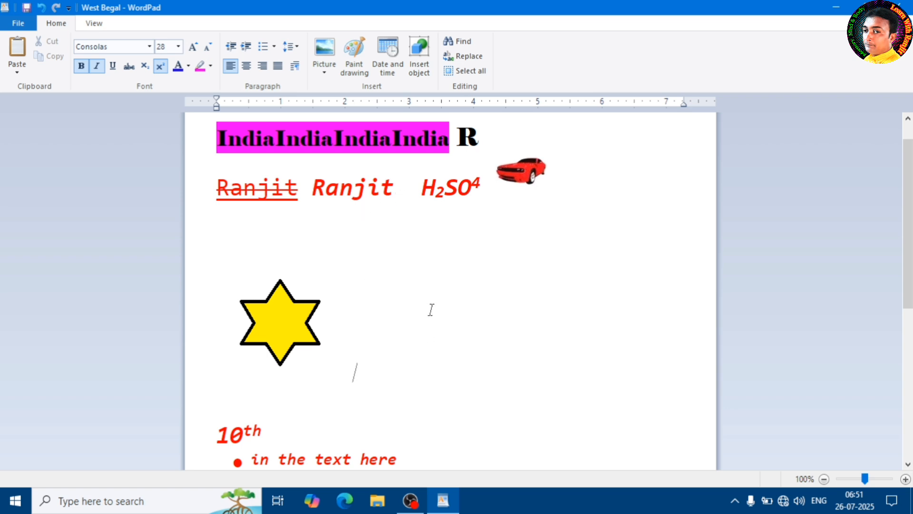
pyautogui.doubleClick(444, 294)
pyautogui.click(399, 306)
# Insert the current date in the format "Saturday, 26 July, 2025" on the blank line above the star drawing.
pyautogui.click(403, 235)
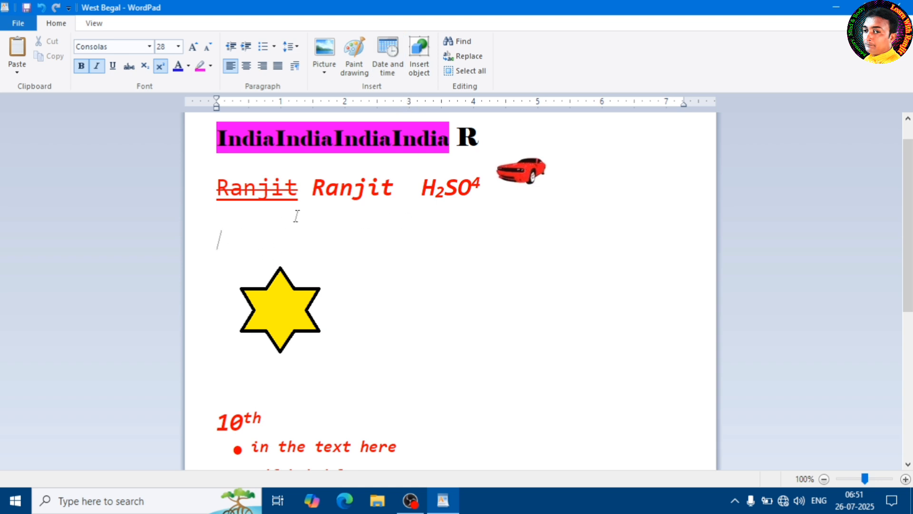
pyautogui.click(387, 57)
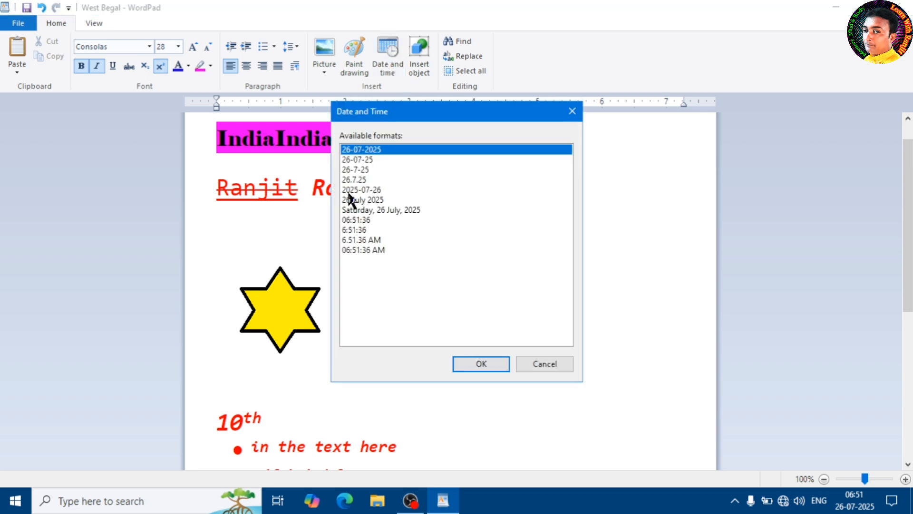
pyautogui.moveTo(418, 119); pyautogui.dragTo(537, 154)
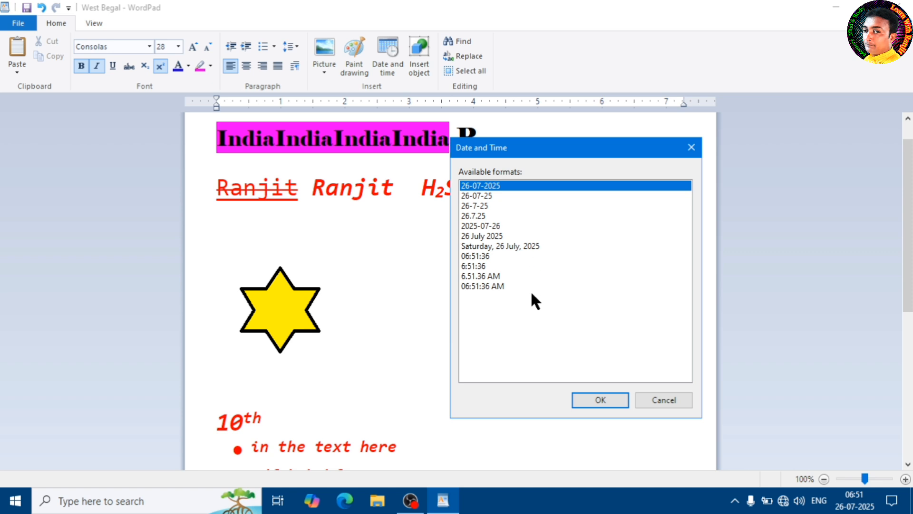
pyautogui.click(485, 247)
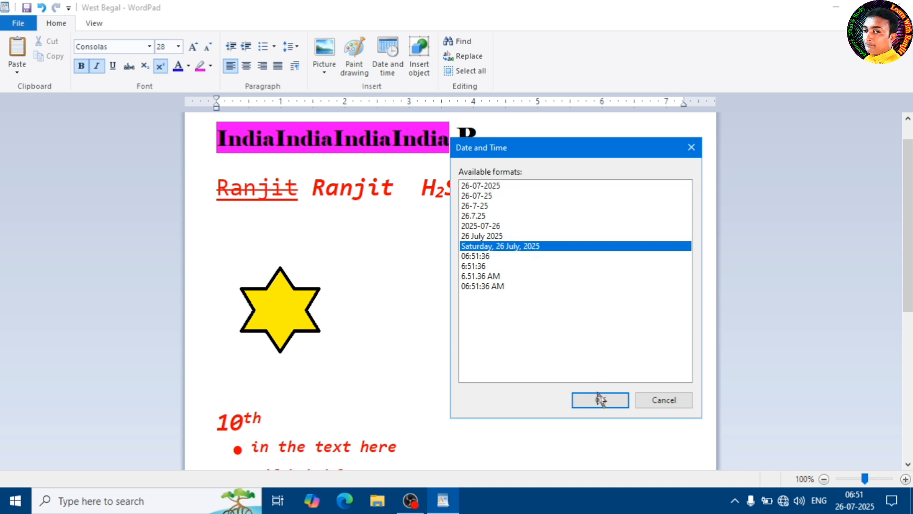
pyautogui.click(484, 187)
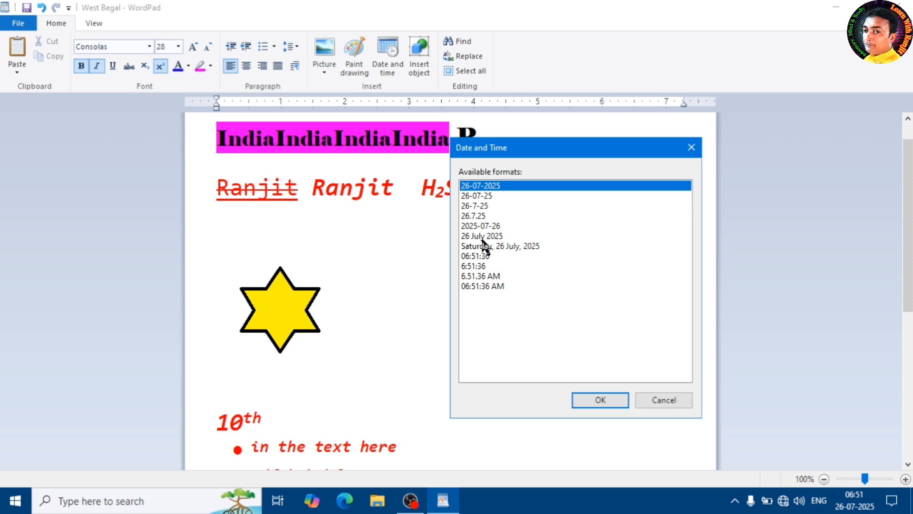
pyautogui.click(506, 246)
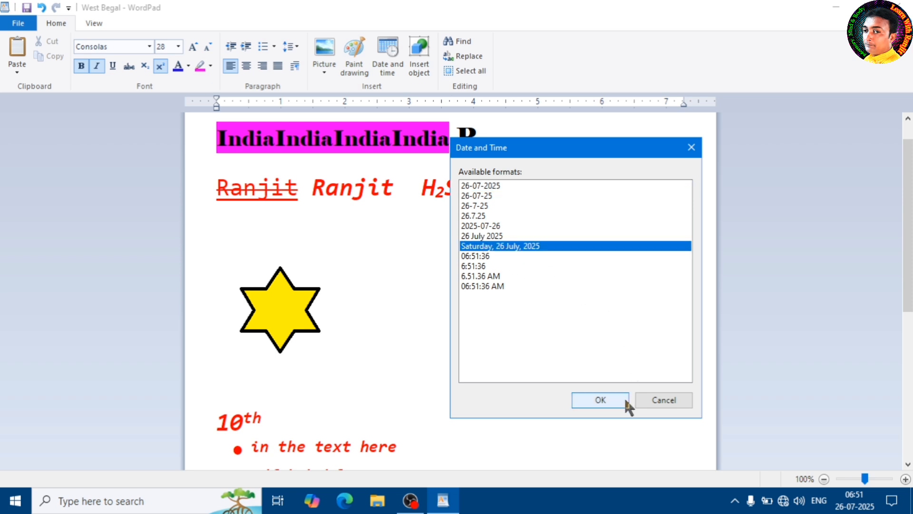
pyautogui.click(600, 401)
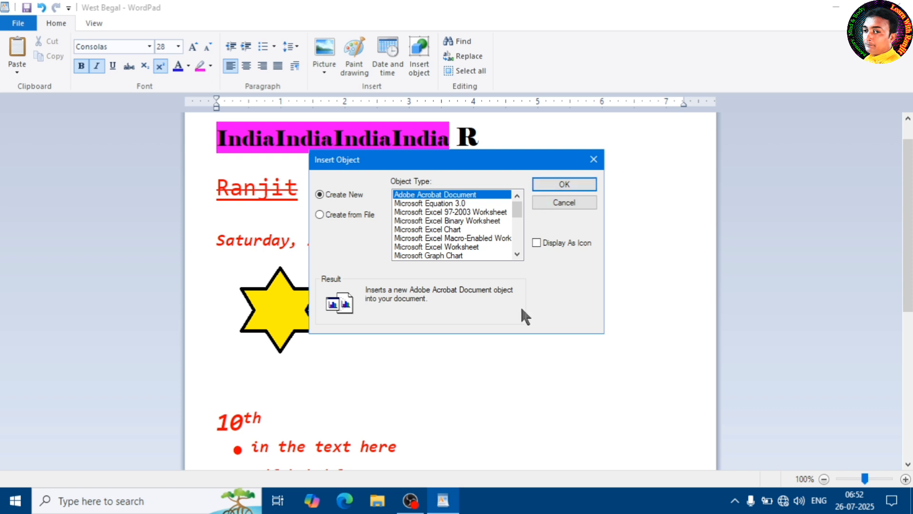
# Insert the existing text file "india" from the Documents folder as an object after the date.
pyautogui.click(349, 214)
pyautogui.click(414, 233)
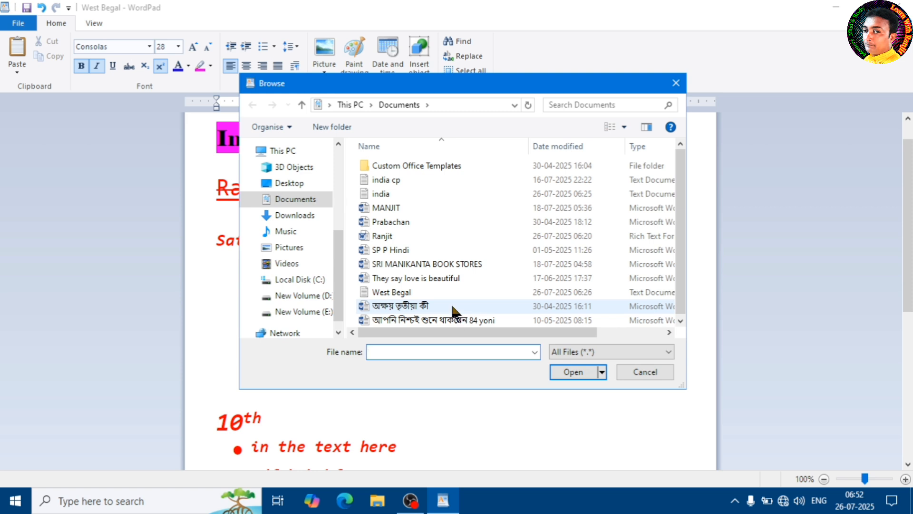
pyautogui.click(399, 191)
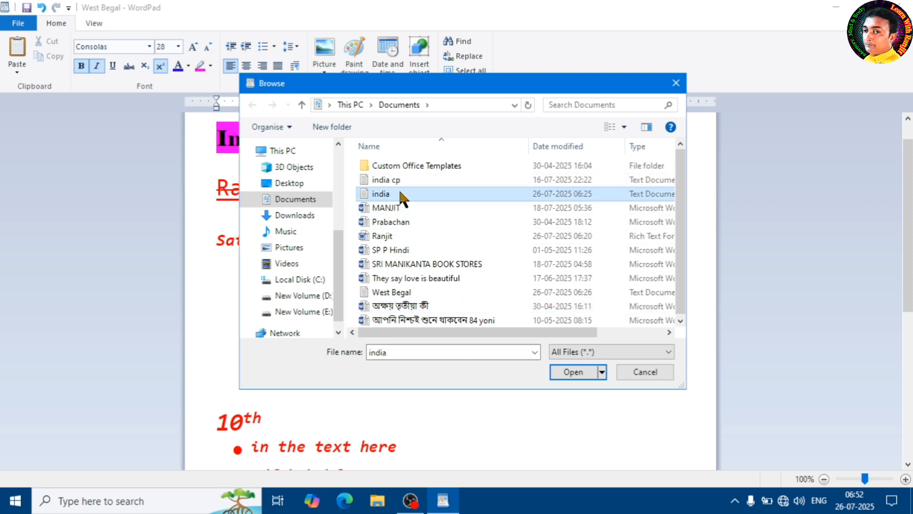
pyautogui.click(566, 370)
pyautogui.click(587, 202)
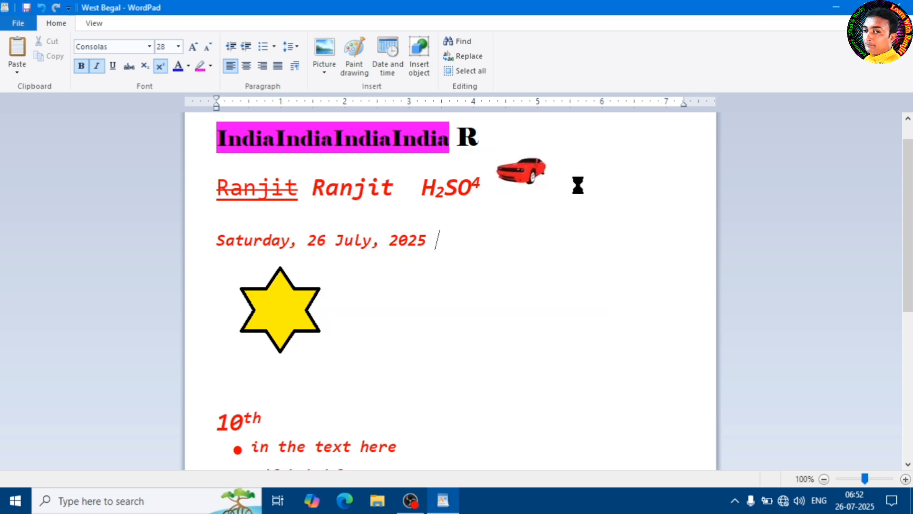
pyautogui.click(453, 292)
pyautogui.click(447, 245)
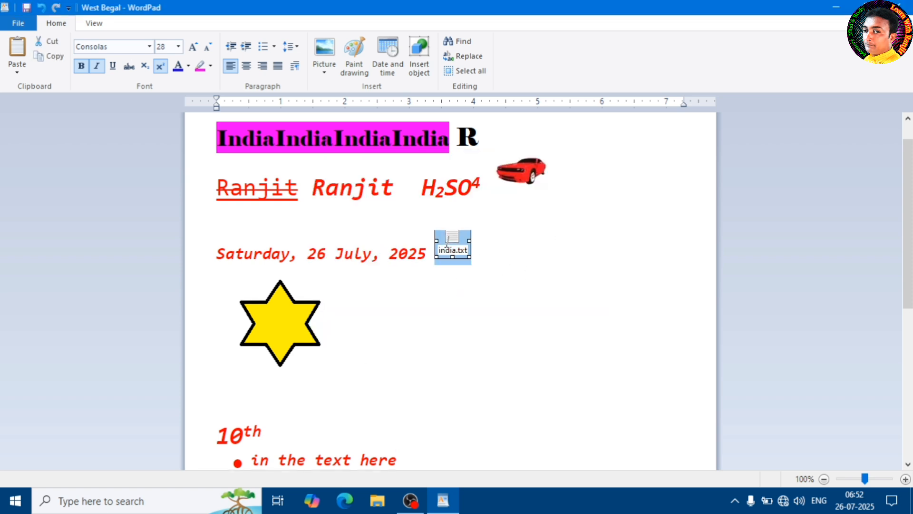
pyautogui.click(483, 298)
# Open the embedded india.txt object to view its text and close it again.
pyautogui.click(451, 245)
pyautogui.doubleClick(452, 251)
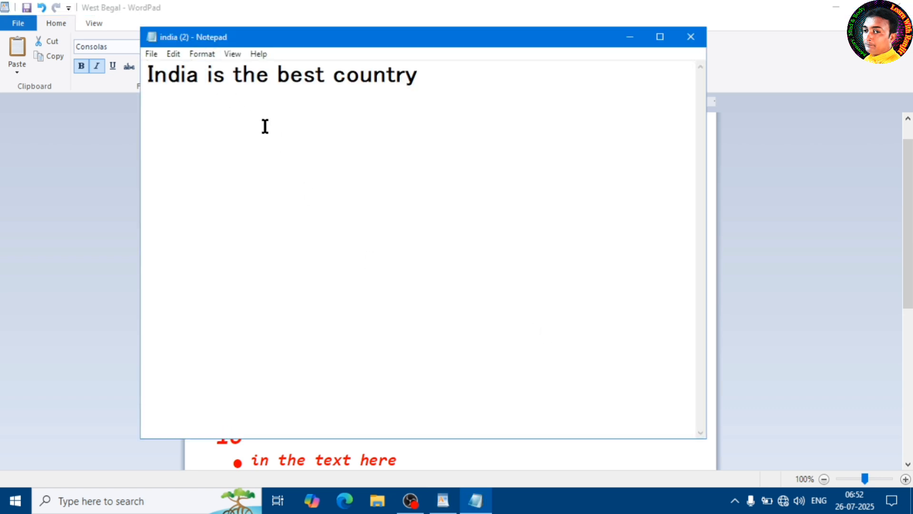
pyautogui.click(689, 42)
pyautogui.click(498, 257)
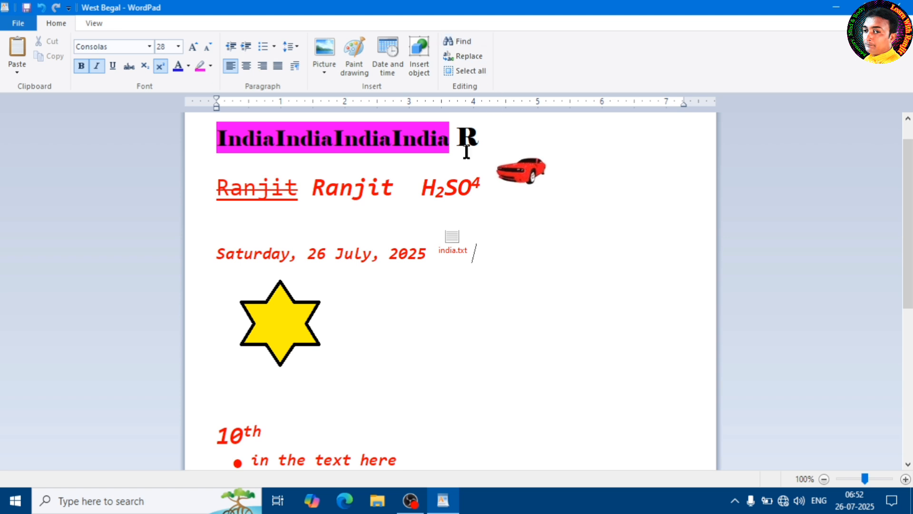
# Search the document for "india" and step through all of its occurrences.
pyautogui.scroll(1, 456, 138)
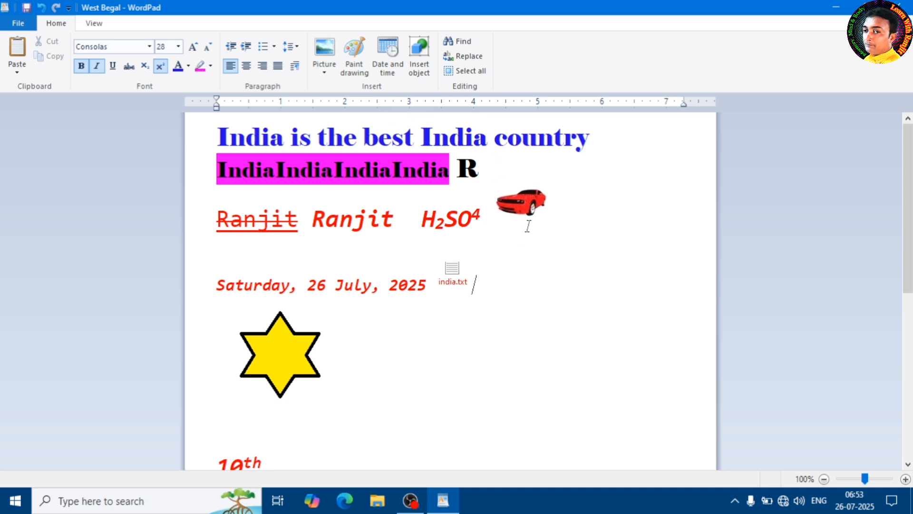
pyautogui.click(463, 41)
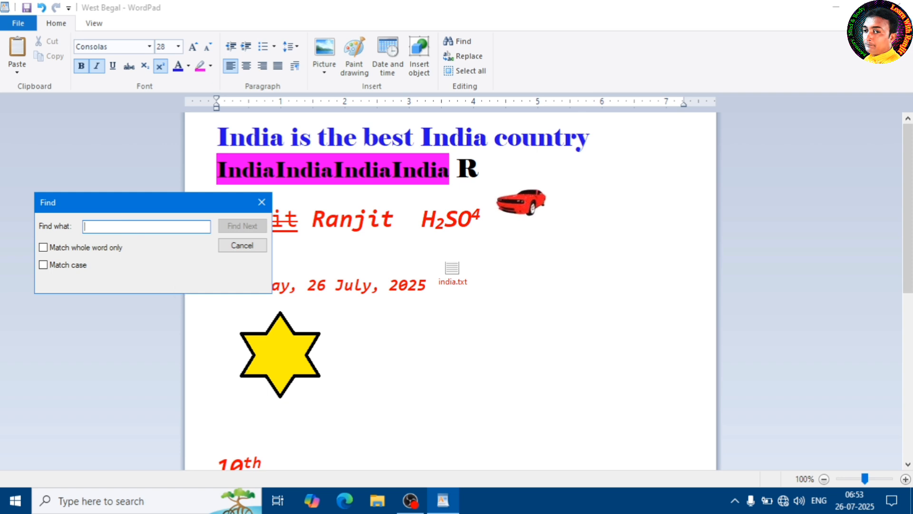
pyautogui.write('india')
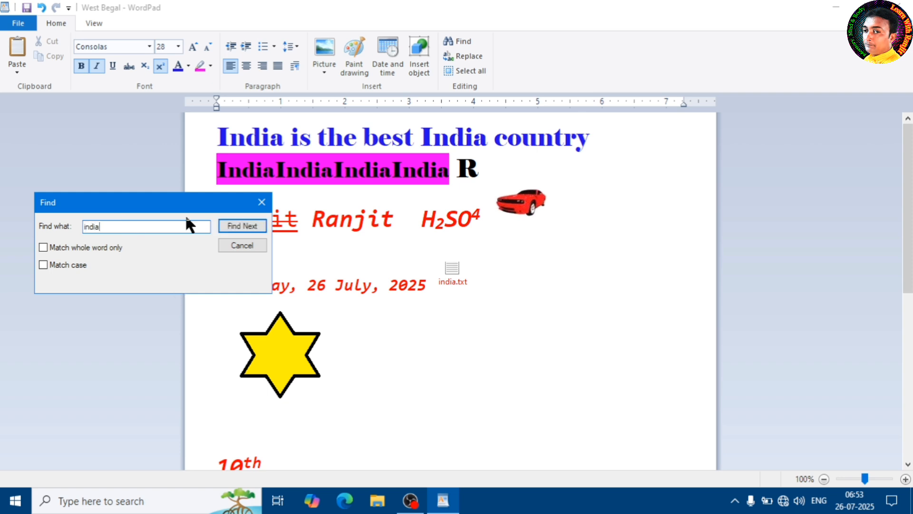
pyautogui.click(245, 228)
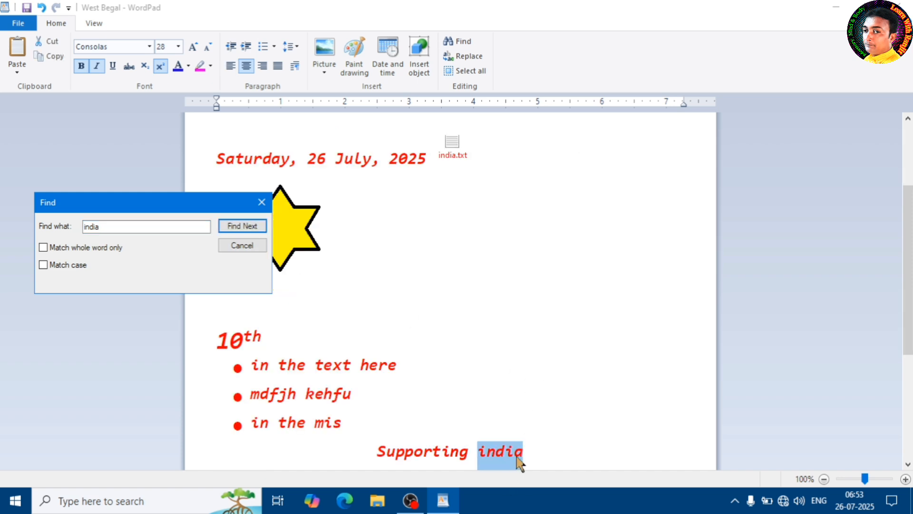
pyautogui.click(251, 231)
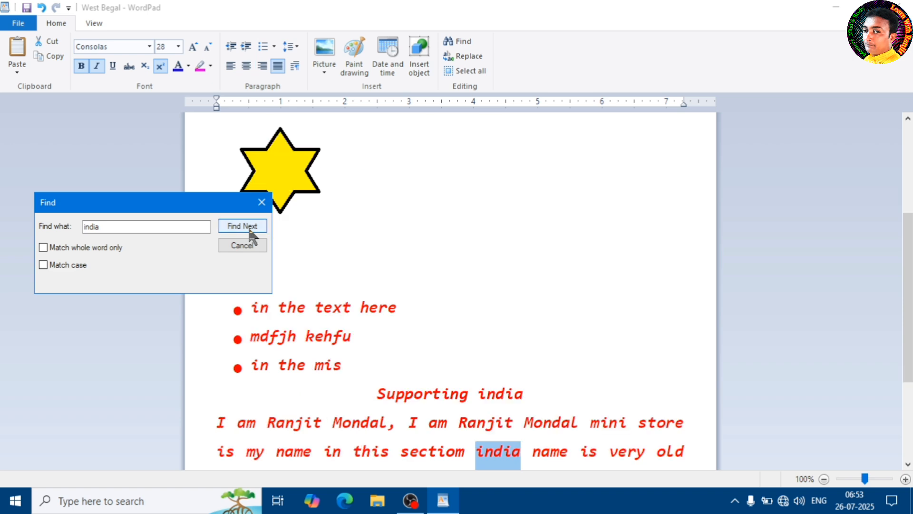
pyautogui.click(243, 227)
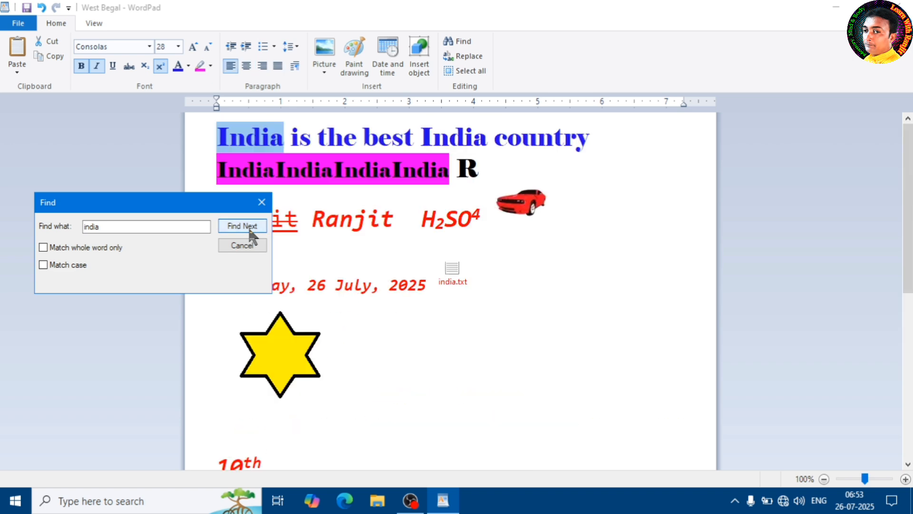
pyautogui.click(245, 227)
pyautogui.click(244, 227)
pyautogui.click(244, 227)
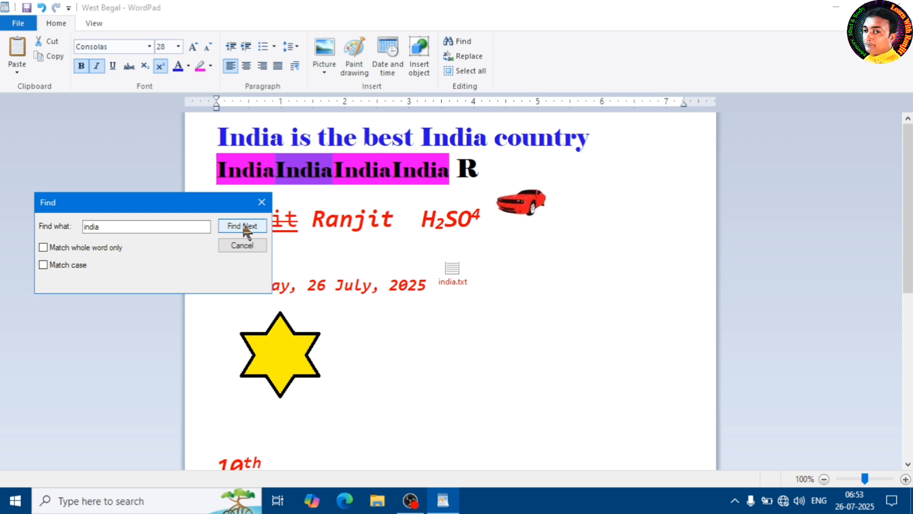
pyautogui.click(244, 227)
pyautogui.click(244, 227)
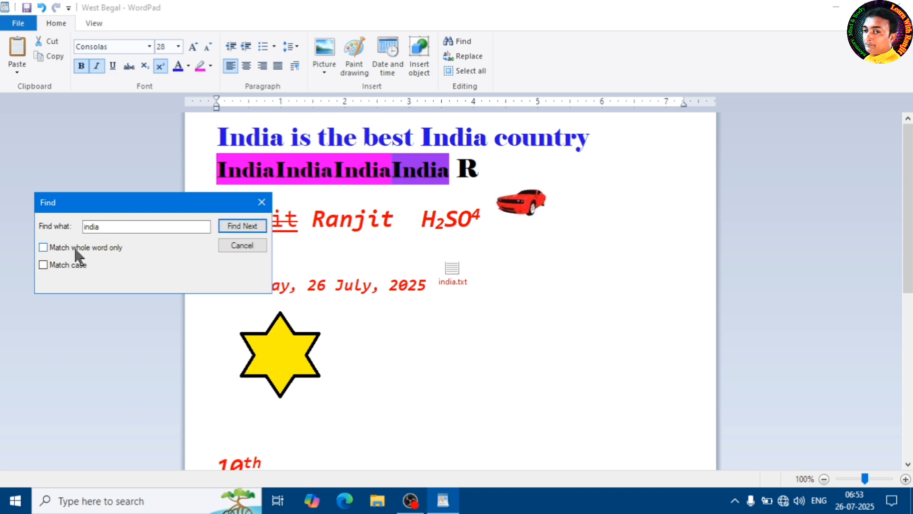
pyautogui.click(242, 226)
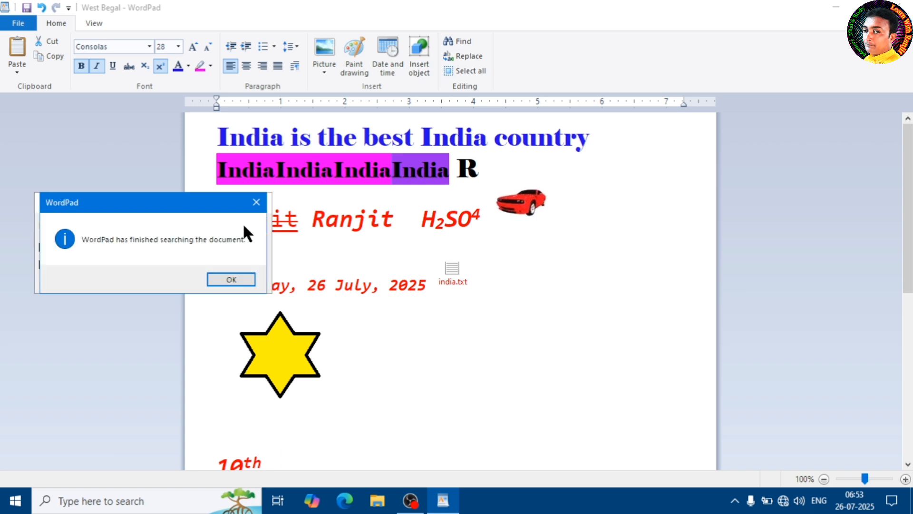
pyautogui.click(231, 280)
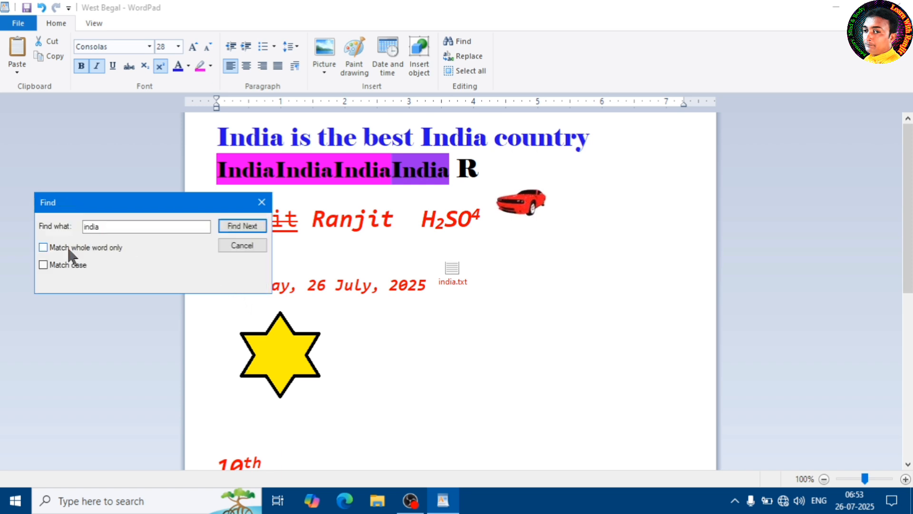
pyautogui.click(261, 203)
pyautogui.click(448, 179)
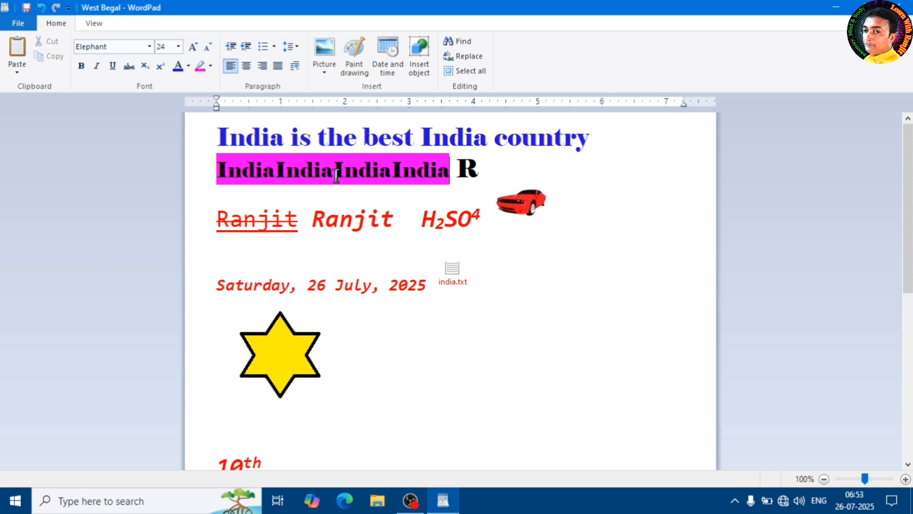
# Replace every occurrence of "india" with "West Bengal", with whole-word matching turned off.
pyautogui.click(465, 55)
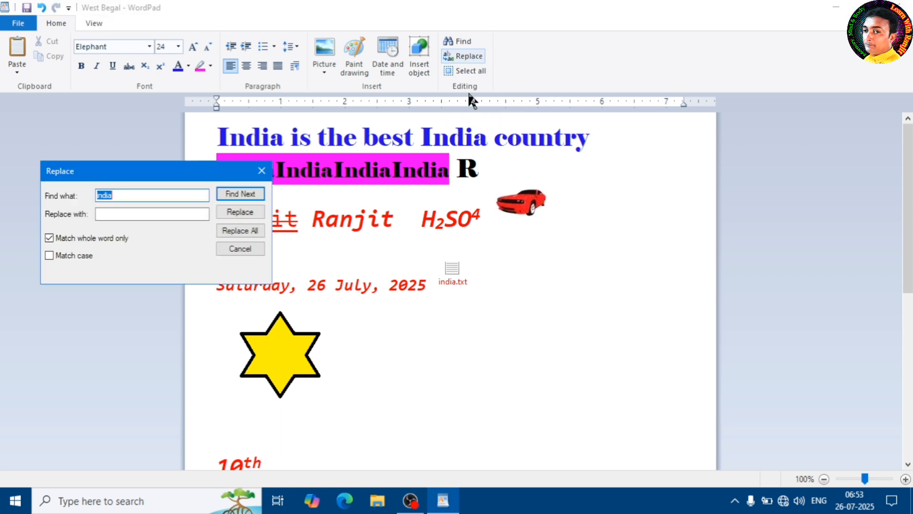
pyautogui.moveTo(148, 175); pyautogui.dragTo(605, 237)
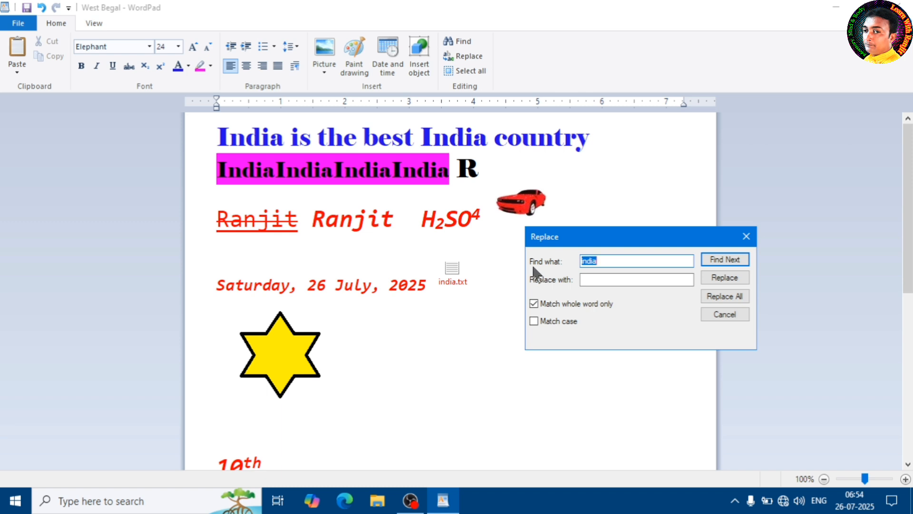
pyautogui.write('india')
pyautogui.click(601, 281)
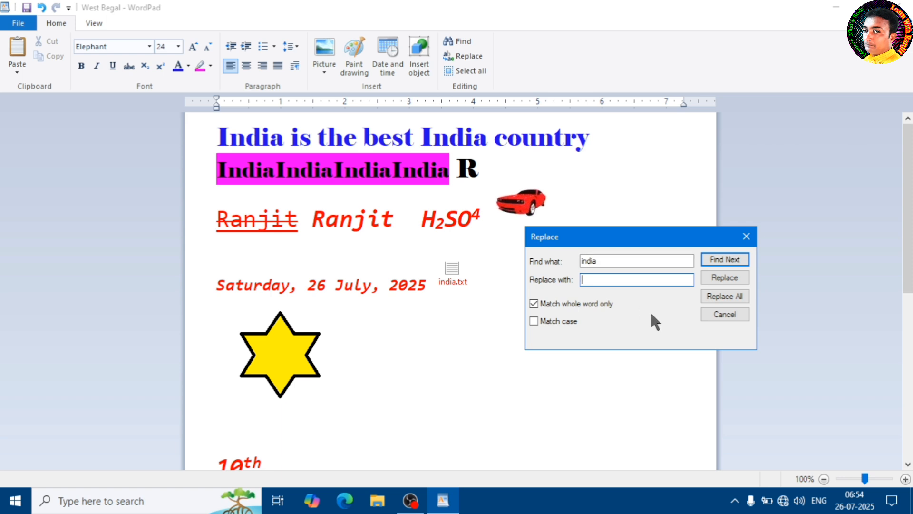
pyautogui.write('West Bengal')
pyautogui.click(583, 304)
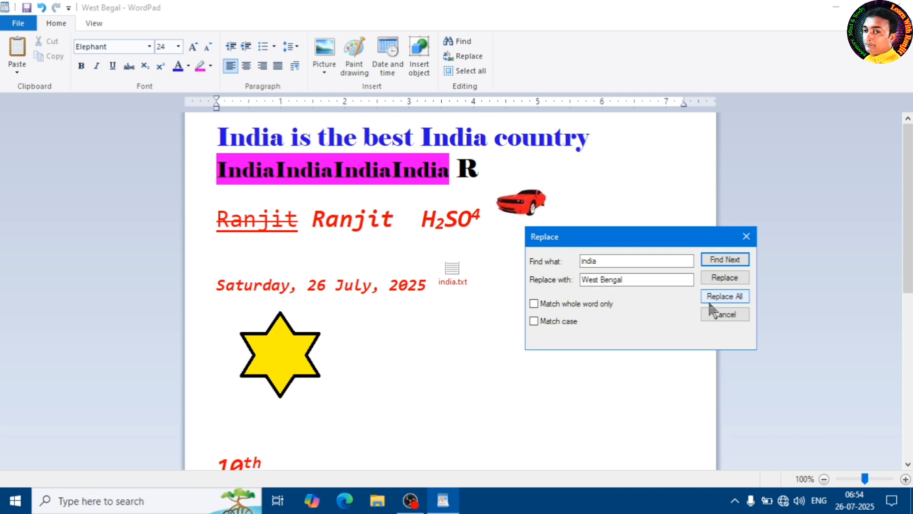
pyautogui.moveTo(648, 238); pyautogui.dragTo(625, 260)
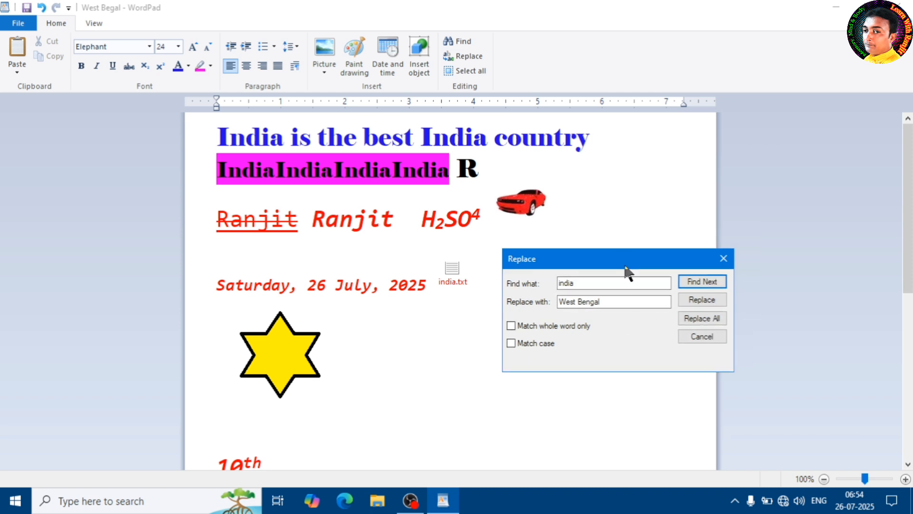
pyautogui.click(709, 321)
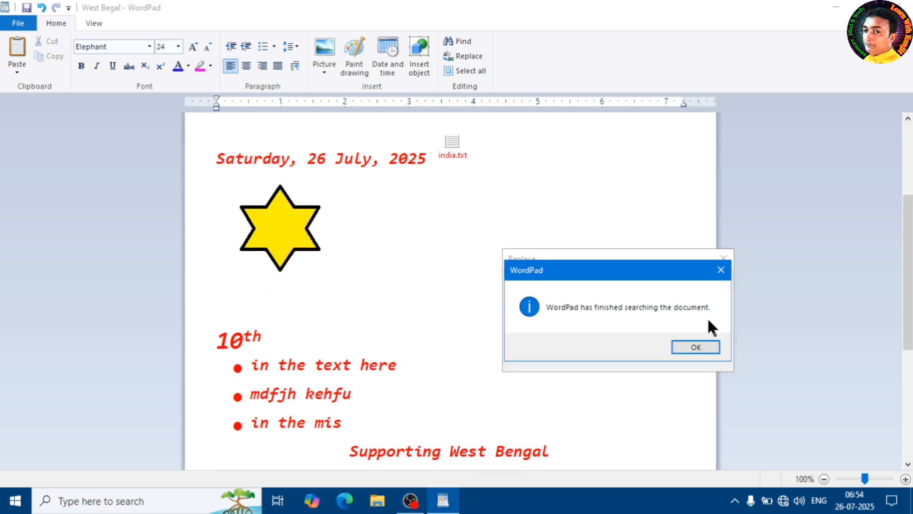
pyautogui.click(702, 348)
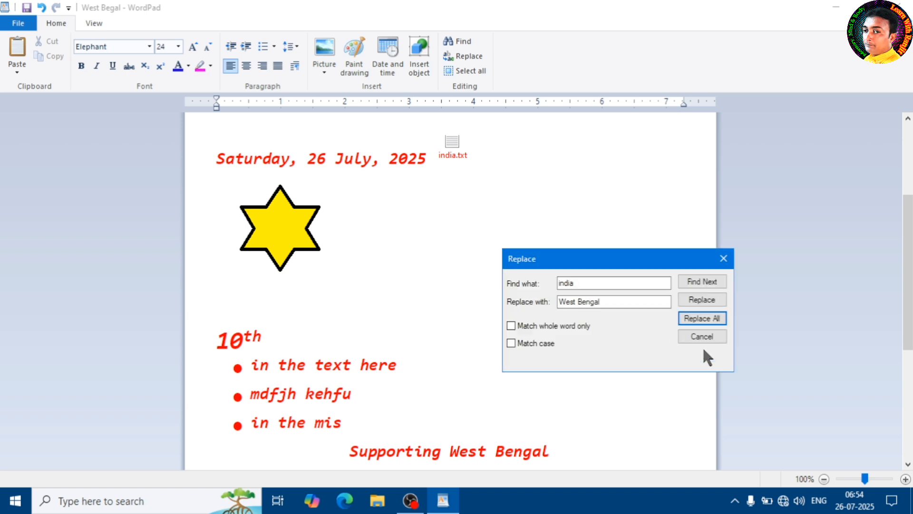
pyautogui.click(723, 258)
# Add spaces between the run-together "West Bengal" repetitions in the magenta-highlighted text.
pyautogui.scroll(5, 727, 264)
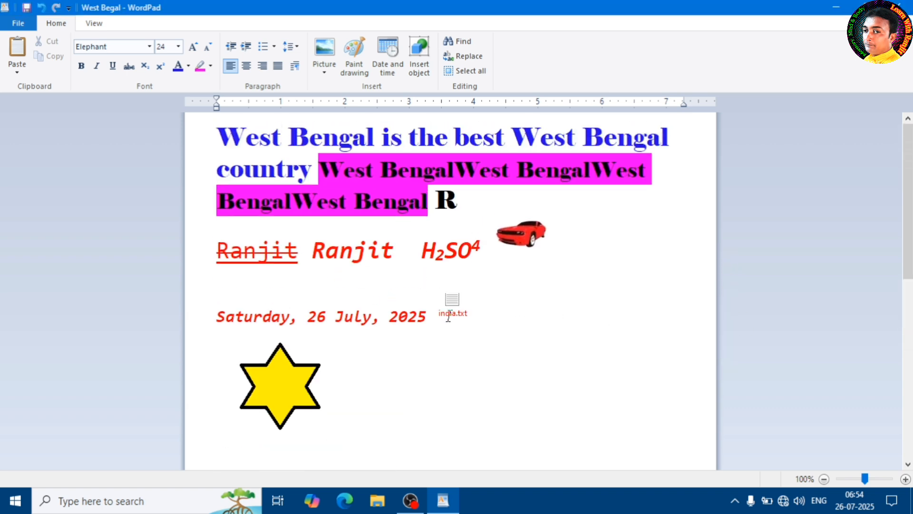
pyautogui.click(237, 135)
pyautogui.click(458, 171)
pyautogui.click(596, 170)
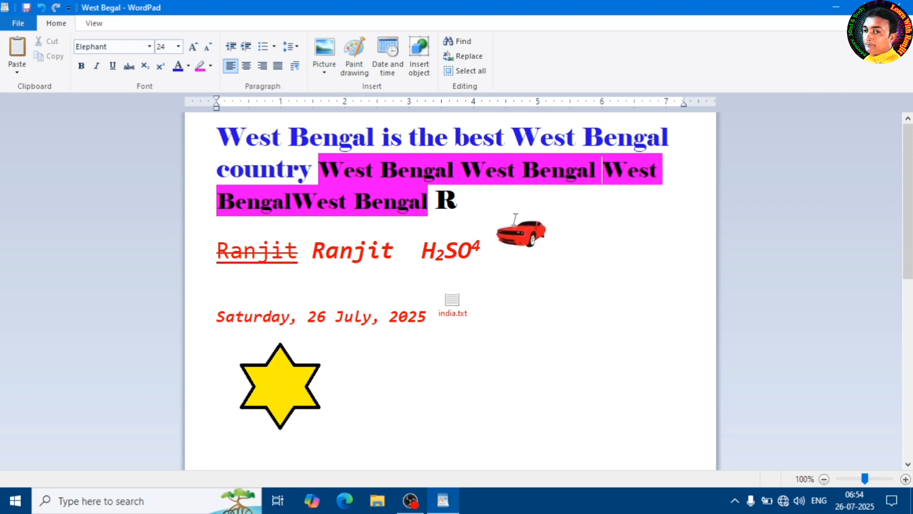
pyautogui.click(354, 202)
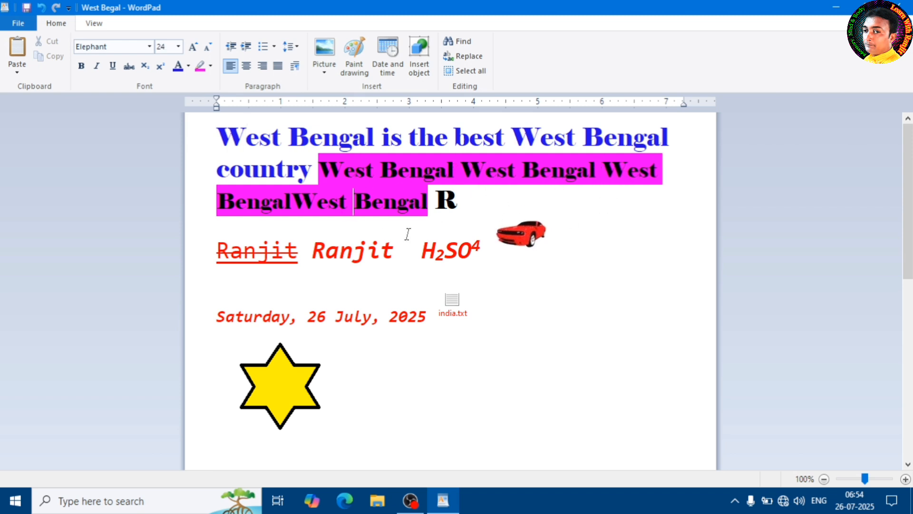
pyautogui.click(317, 202)
pyautogui.press('BackSpace')
pyautogui.click(291, 203)
pyautogui.scroll(-5, 428, 314)
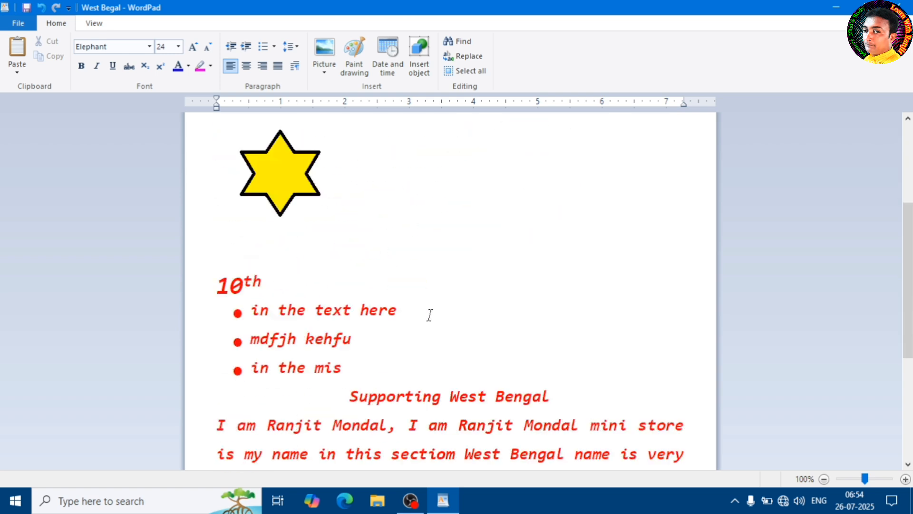
# Select the entire content of the document and delete it.
pyautogui.scroll(6, 495, 321)
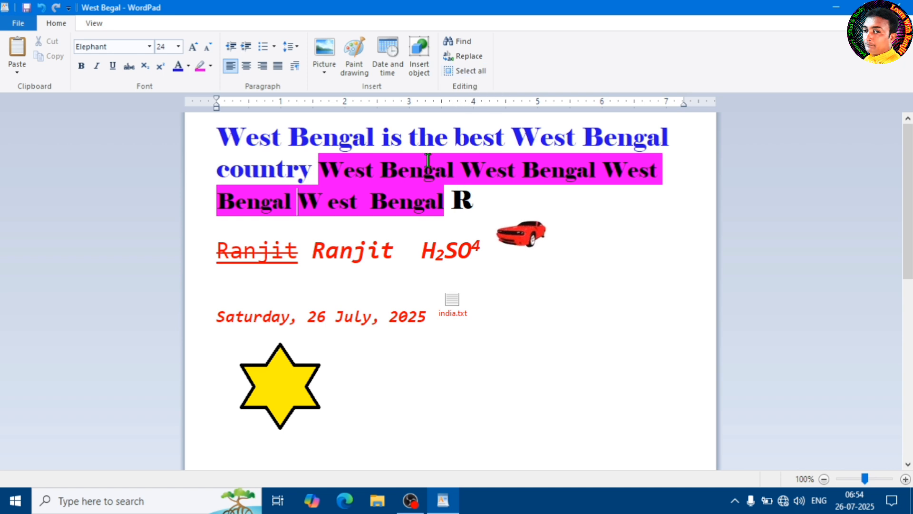
pyautogui.scroll(-10, 428, 161)
pyautogui.scroll(10, 443, 192)
pyautogui.click(473, 70)
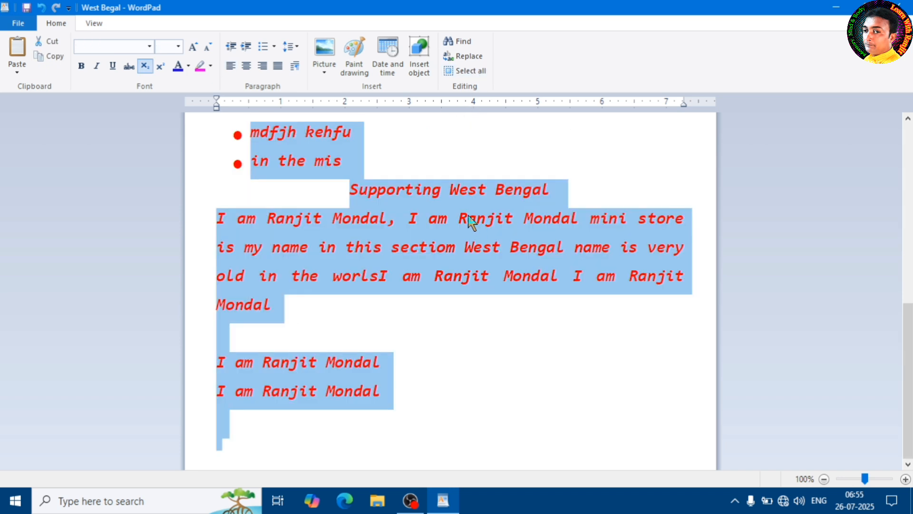
pyautogui.press('Delete')
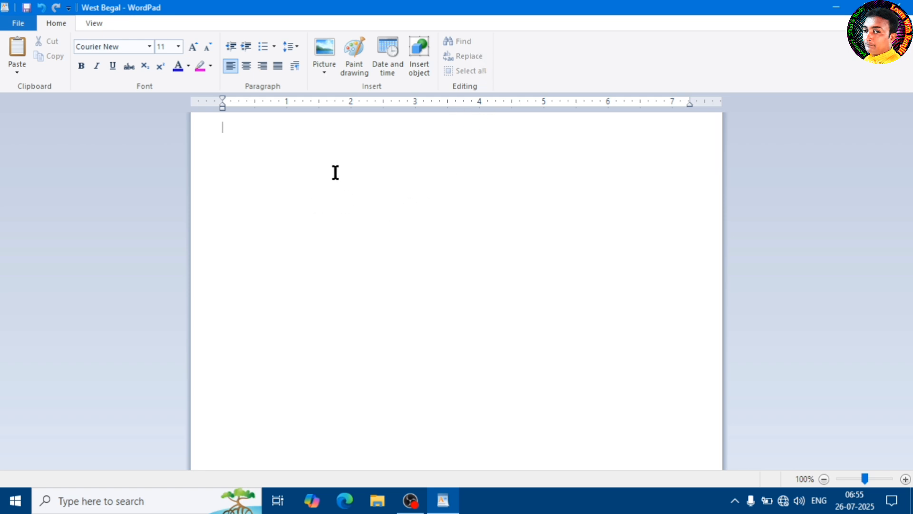
# Undo the deletion of the document's content and clear the selection.
pyautogui.click(41, 12)
pyautogui.click(354, 264)
pyautogui.scroll(10, 353, 263)
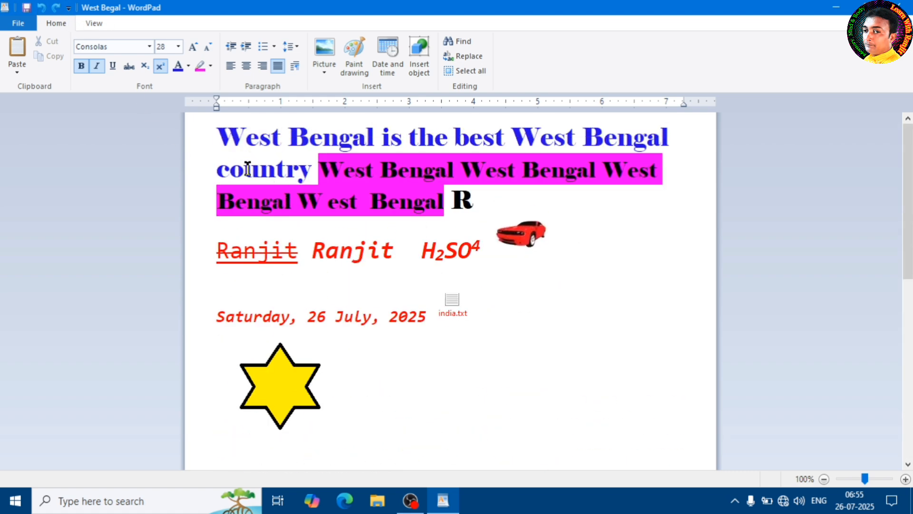
# Remove the magenta highlight from the repeated "West Bengal" text by setting its highlight to No colour.
pyautogui.click(335, 200)
pyautogui.moveTo(451, 204); pyautogui.dragTo(320, 180)
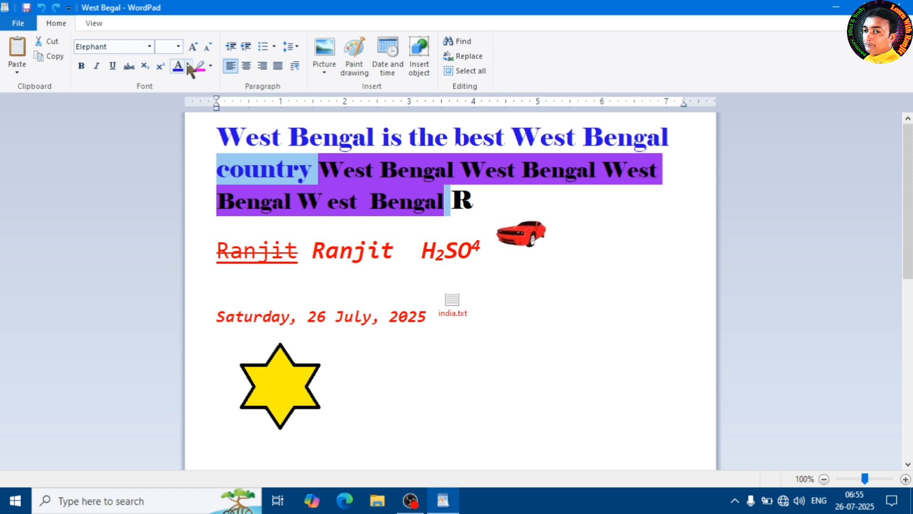
pyautogui.click(210, 66)
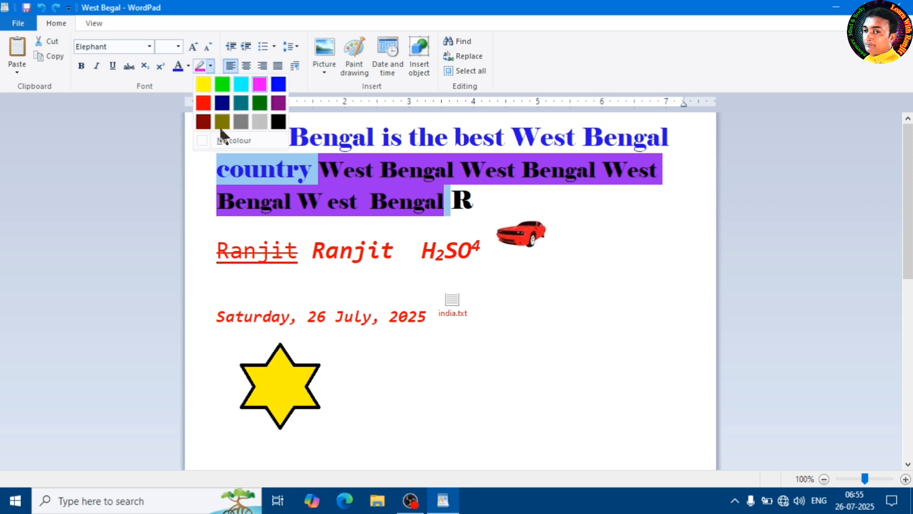
pyautogui.click(237, 141)
pyautogui.click(422, 251)
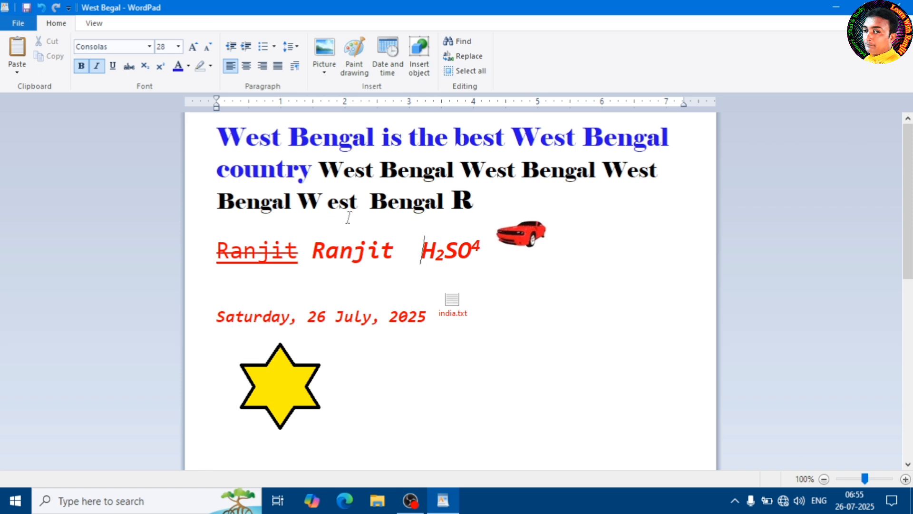
# Zoom in on the document to 110%.
pyautogui.click(97, 24)
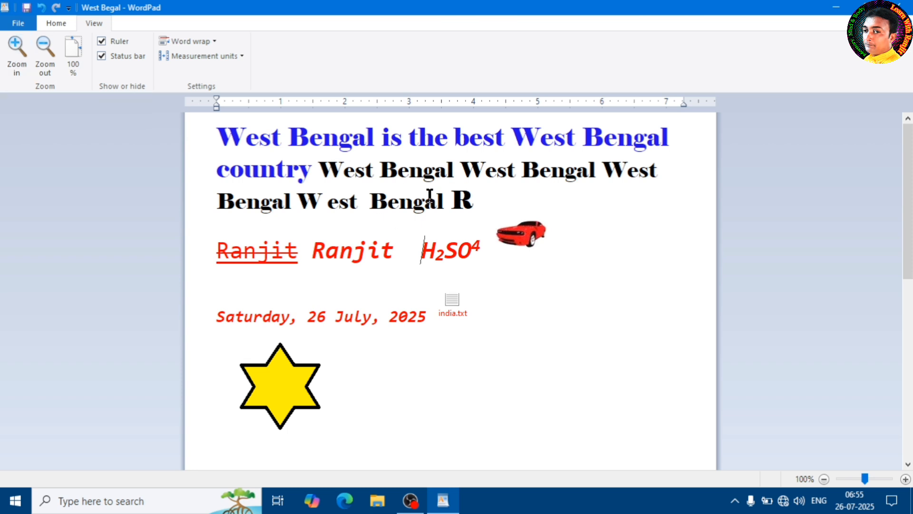
pyautogui.click(21, 69)
pyautogui.click(19, 67)
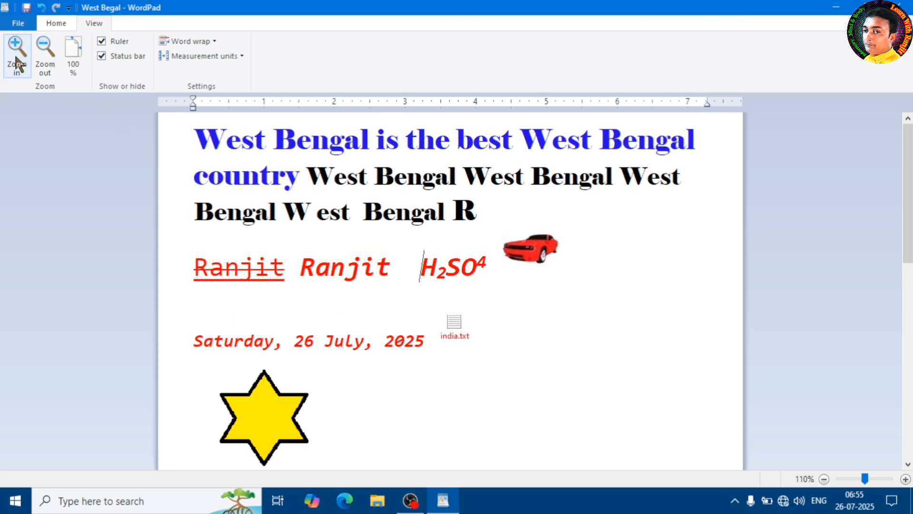
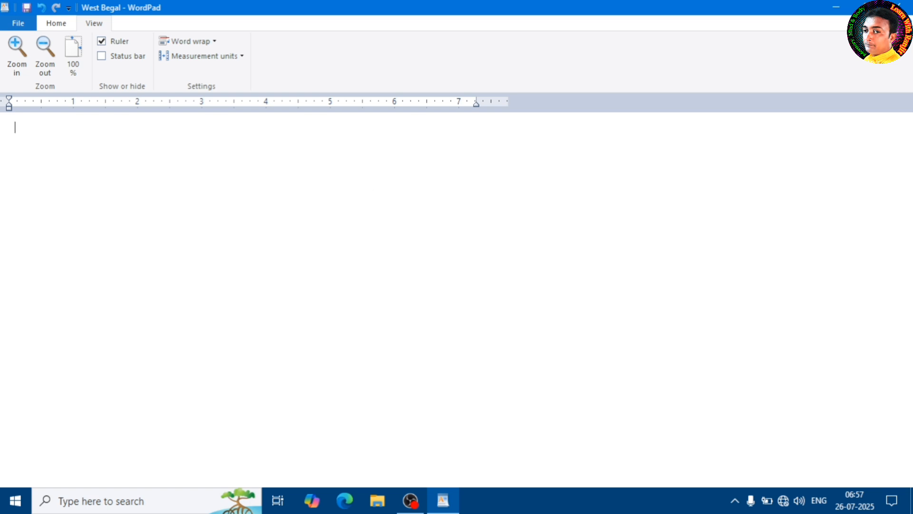
# Enter one long line of random filler text, beginning with "kjekj kregkjrhgk", that runs past the window's width.
pyautogui.write('kjekj kregkjrhgk ')
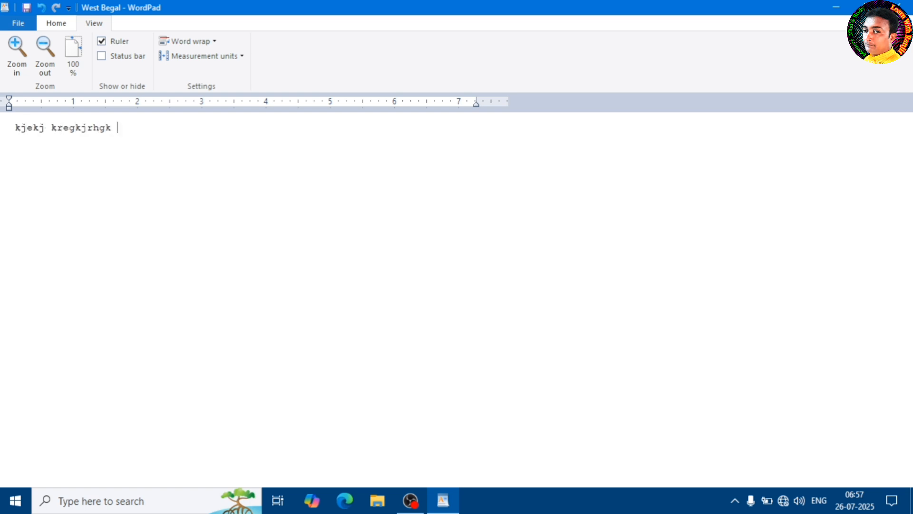
pyautogui.write('erkhg kerjhgkler kerhg kethjgk e')
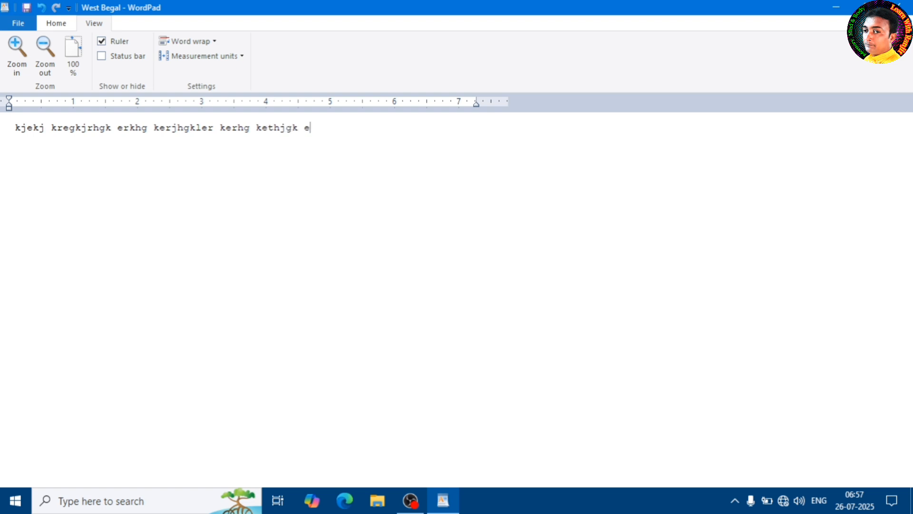
pyautogui.write('jgksdjghk3hgjkvothekht oei4to;')
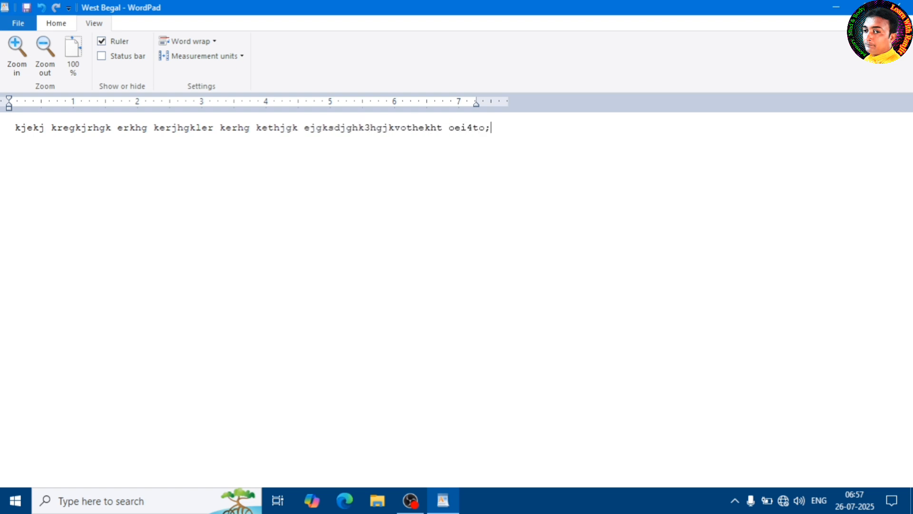
pyautogui.write('4eihtlerjlighdgnfd.kjgh dkrjgherks')
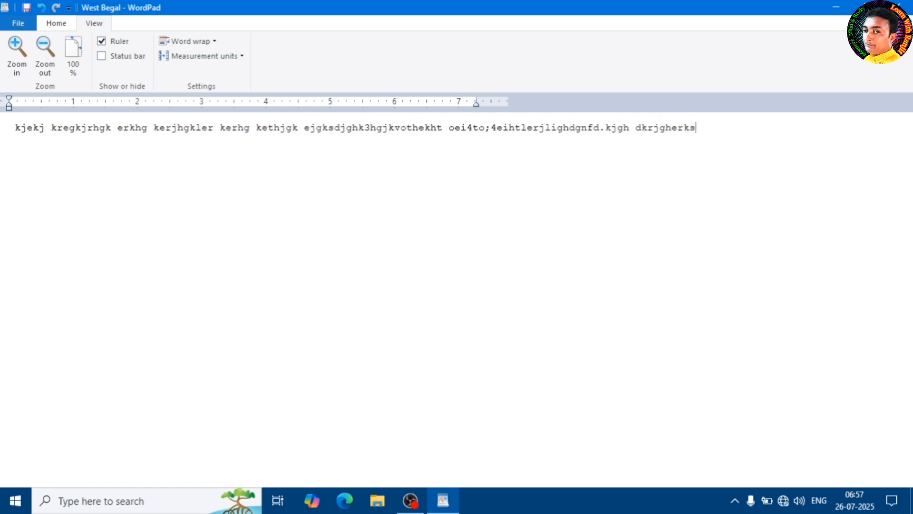
pyautogui.write('hg kehjgkl ekjgh keajh g.kejrh')
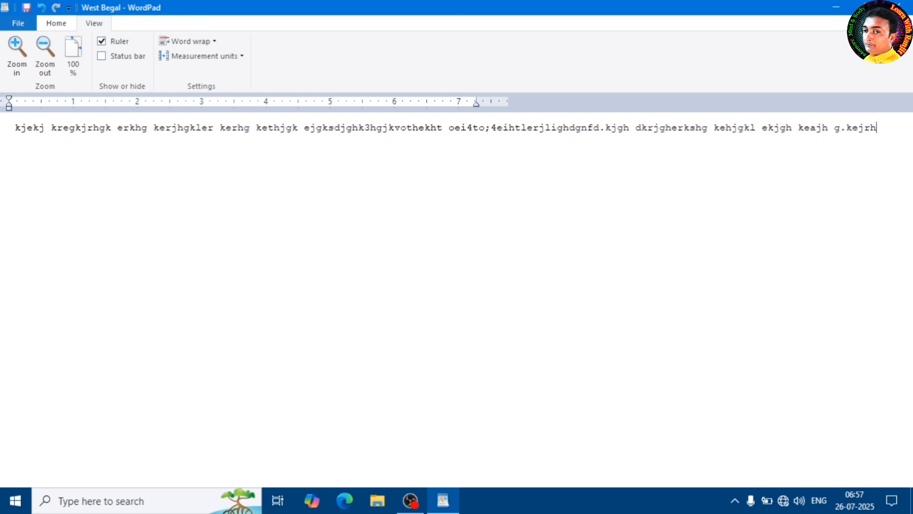
pyautogui.write('t.kejrhg.kerhjt k.erh tkgrjdghkdjh gkrdjghkerjhtkershtk.ersjh')
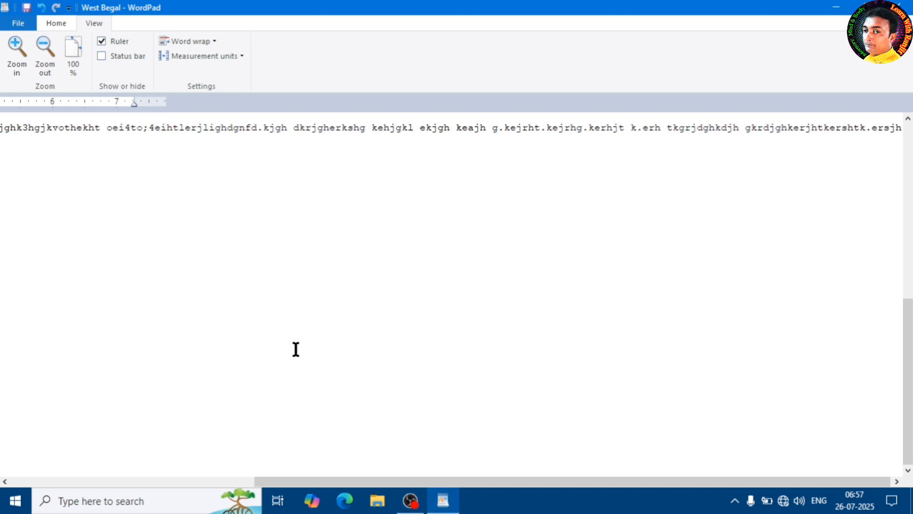
# Try word wrap set to Wrap to window on the filler line and return it to No wrap.
pyautogui.click(212, 40)
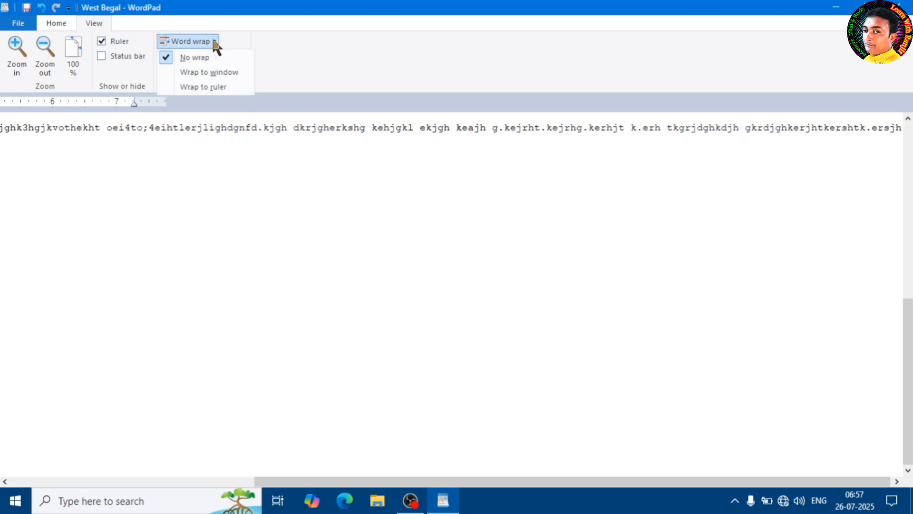
pyautogui.click(216, 72)
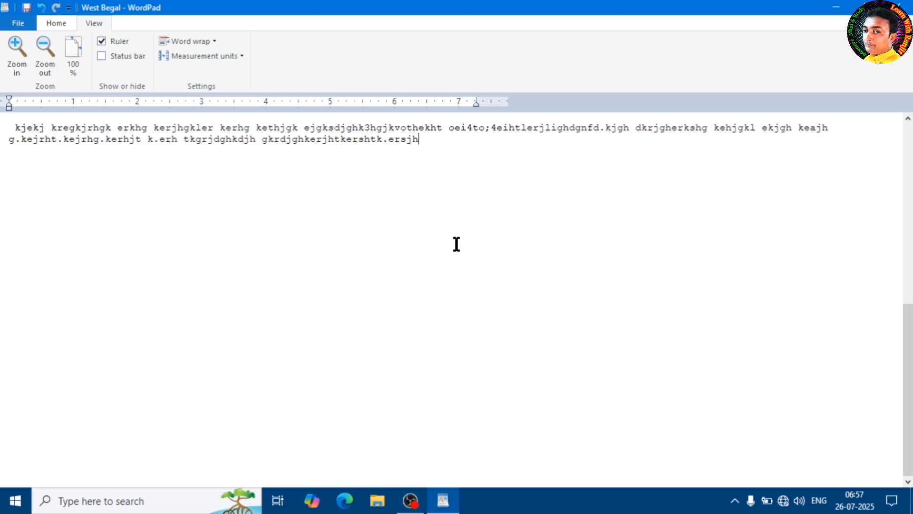
pyautogui.click(216, 41)
pyautogui.click(203, 57)
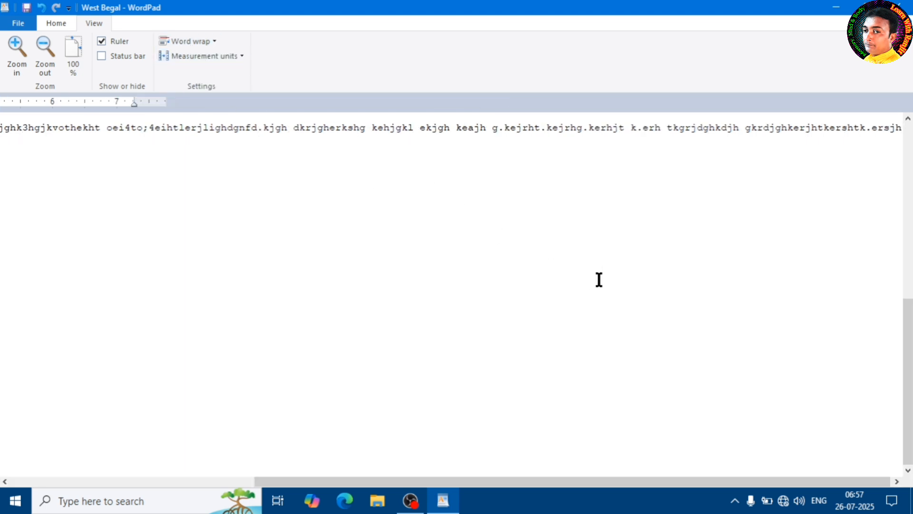
# Add "kgkrjkg" near the end of the line and move the fragment "rhg kethjgk ejgksdjghk3hgjkvothekht" to the line's start.
pyautogui.click(842, 127)
pyautogui.click(896, 134)
pyautogui.write('kgkrjkg')
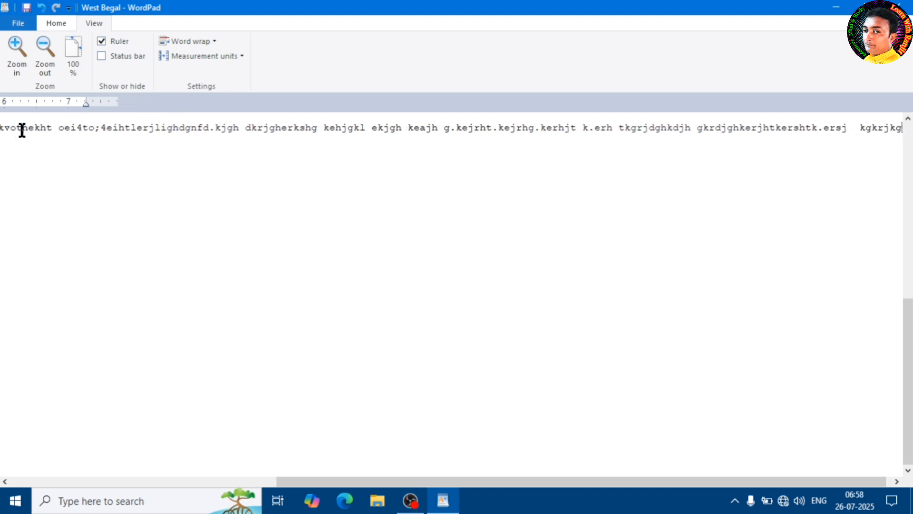
pyautogui.moveTo(23, 129); pyautogui.dragTo(2, 129)
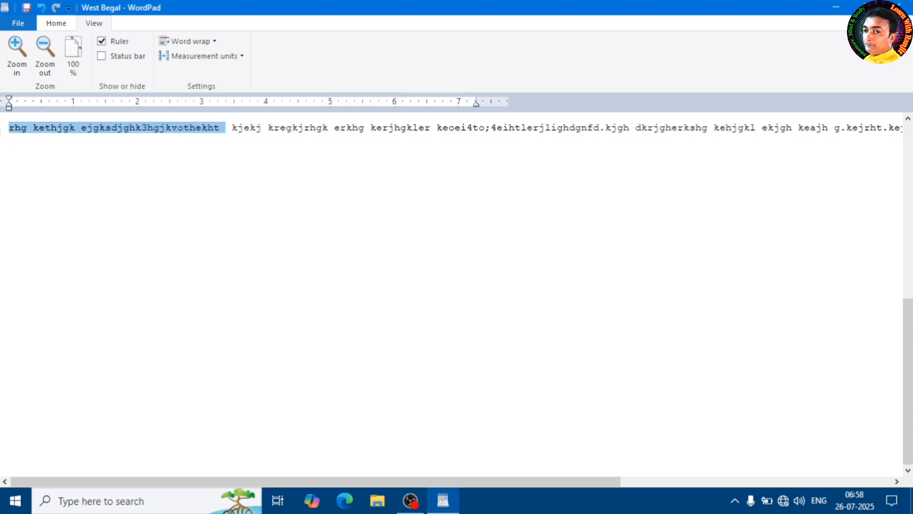
pyautogui.click(243, 133)
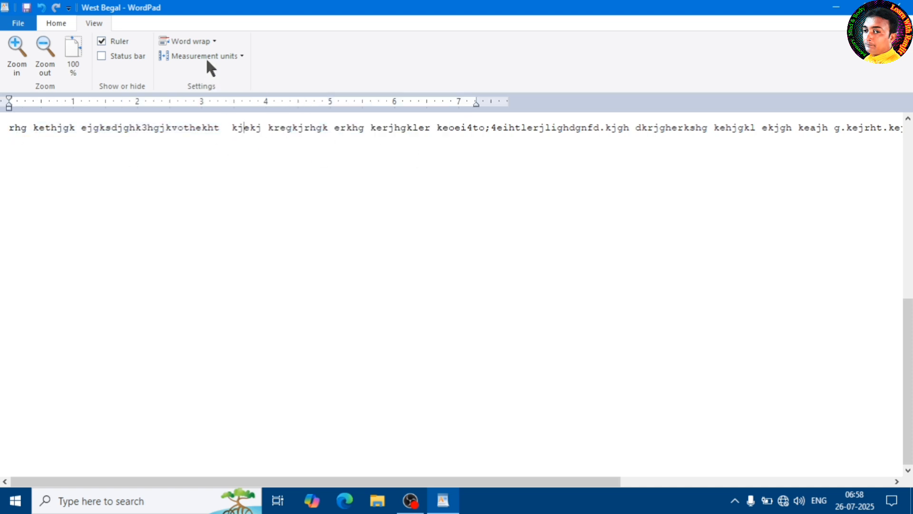
# Set word wrap to Wrap to window and append more filler text until it flows onto a third line.
pyautogui.click(214, 41)
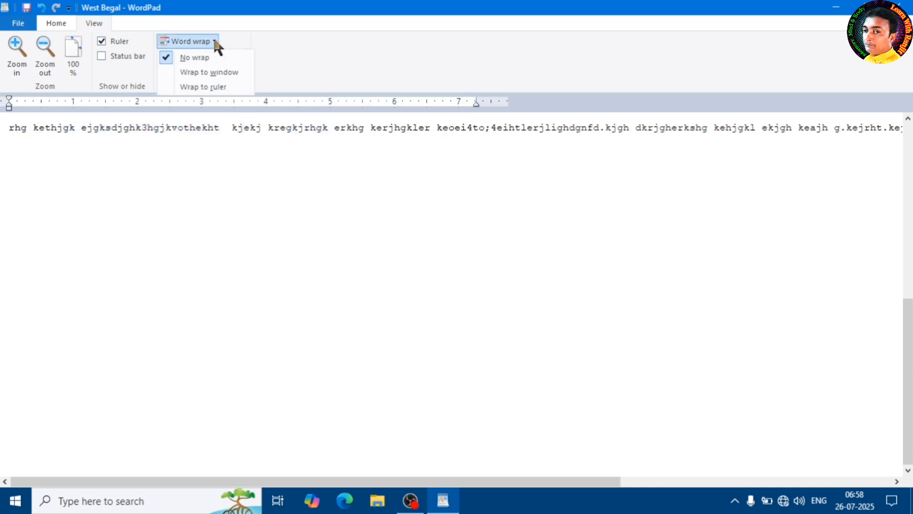
pyautogui.click(213, 75)
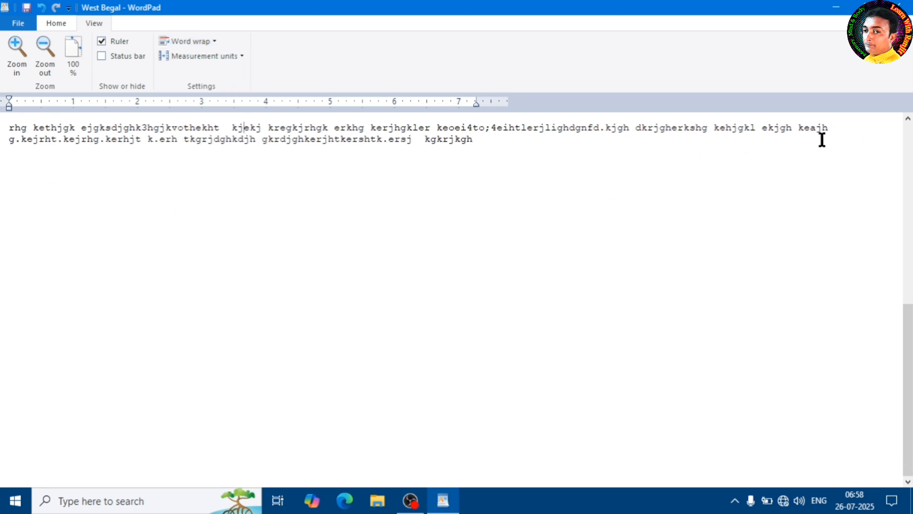
pyautogui.click(500, 146)
pyautogui.write('v j,ewvfj ,ewjfwevhjfg jwhvfj ')
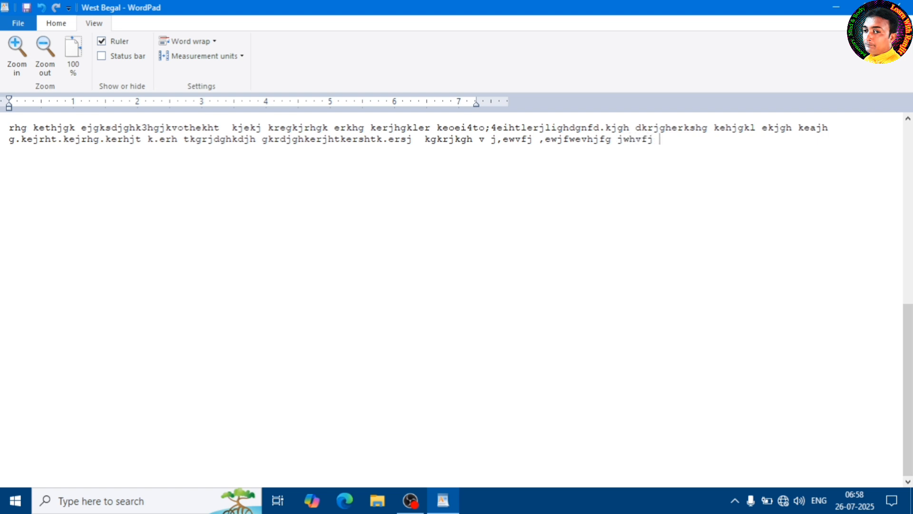
pyautogui.write('vjshf jewhgf jegwhs jfhwG JWGHJF')
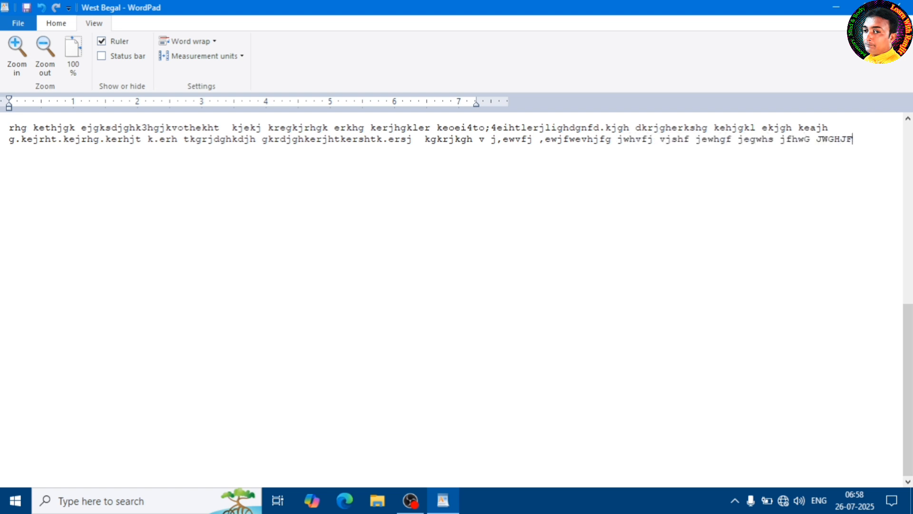
pyautogui.write('WJEHFJEHFJGHJFGEHFJ SJFH')
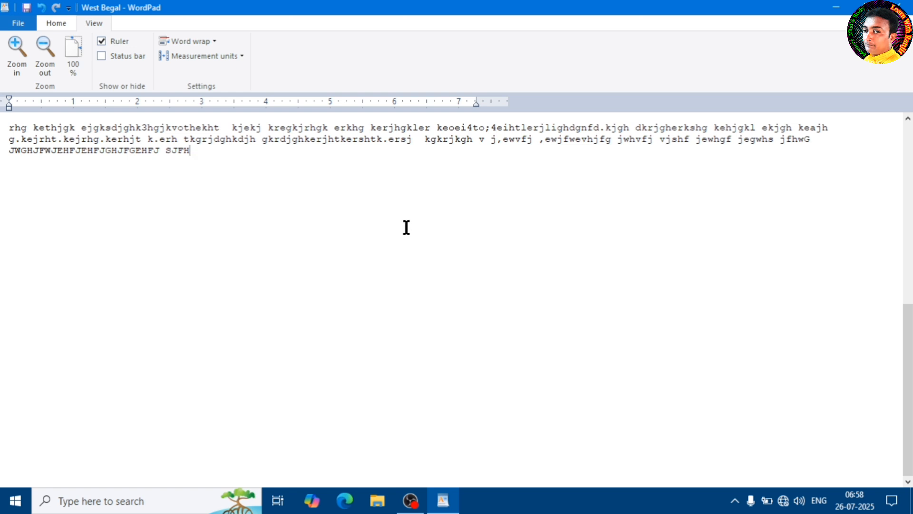
# Set the document's word wrap to Wrap to ruler.
pyautogui.click(217, 41)
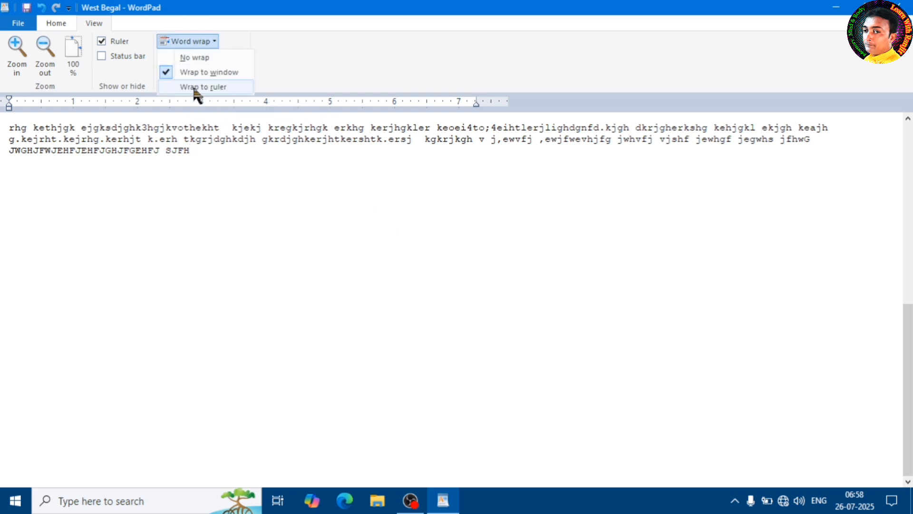
pyautogui.click(214, 87)
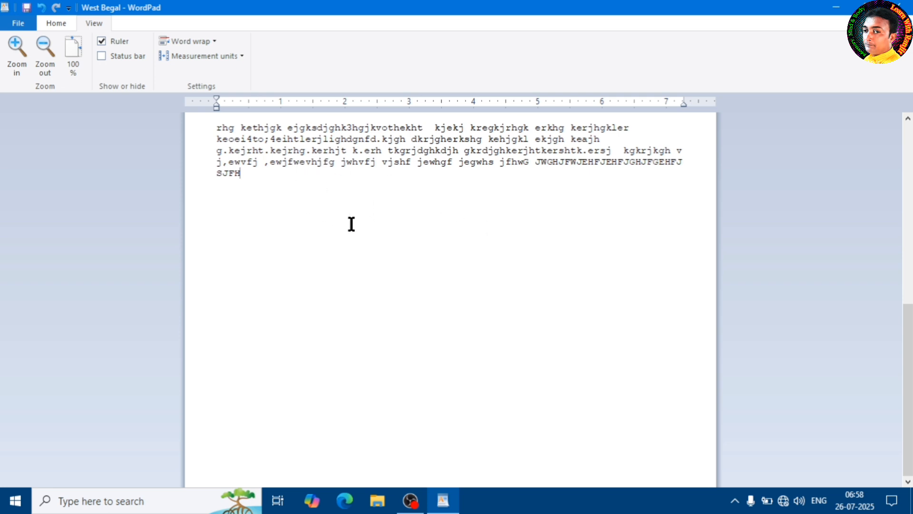
# Set the ruler's measurement units to centimetres.
pyautogui.click(239, 55)
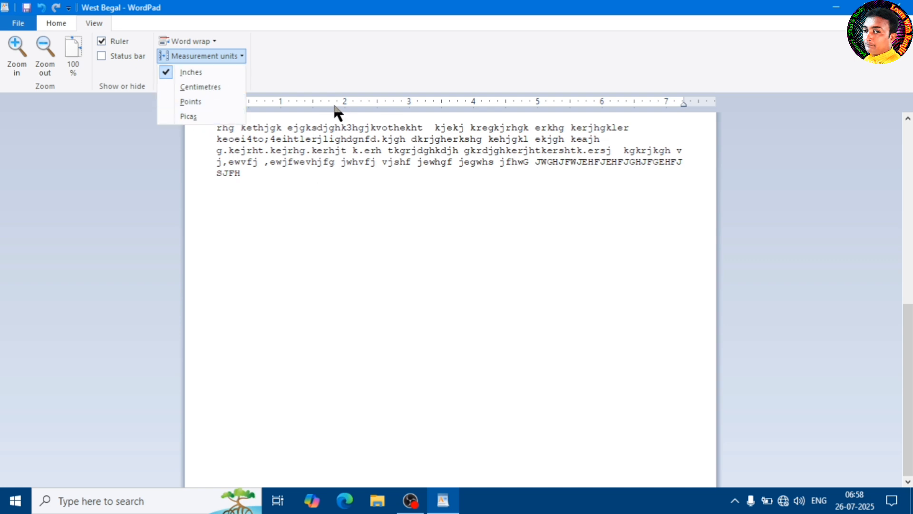
pyautogui.click(340, 163)
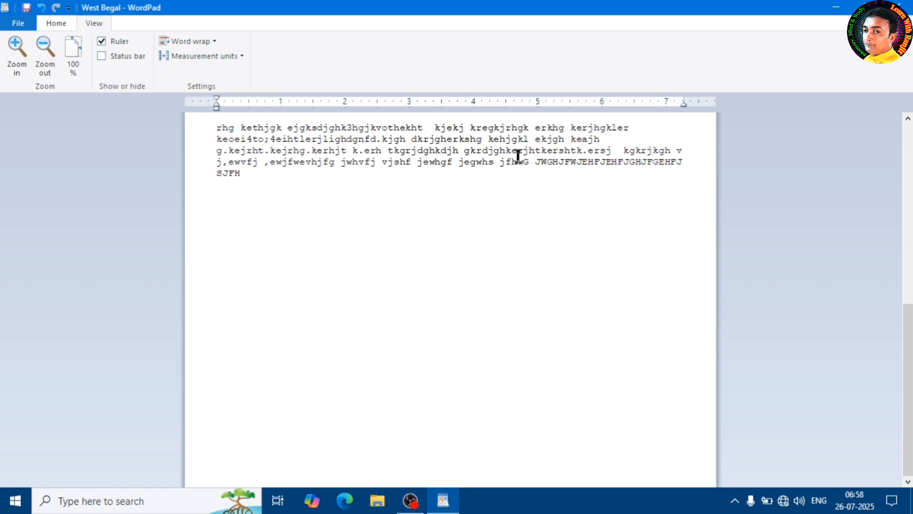
pyautogui.click(228, 57)
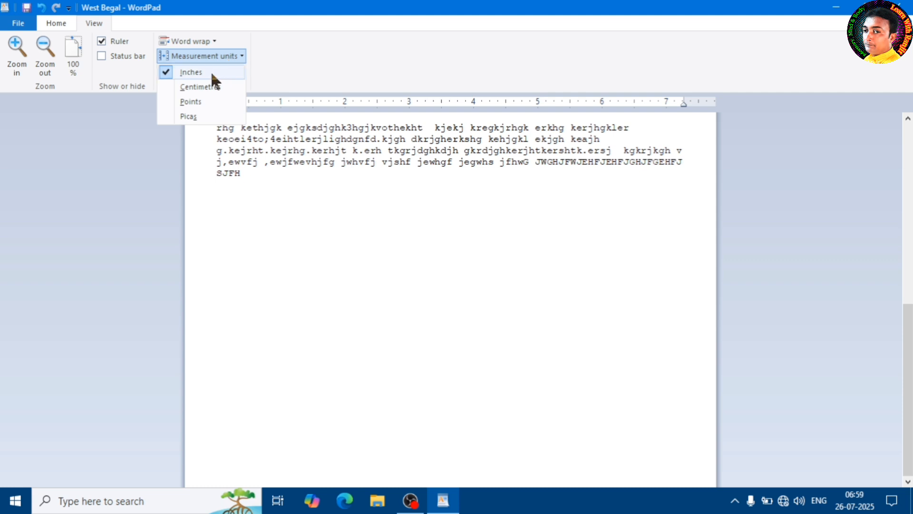
pyautogui.click(199, 87)
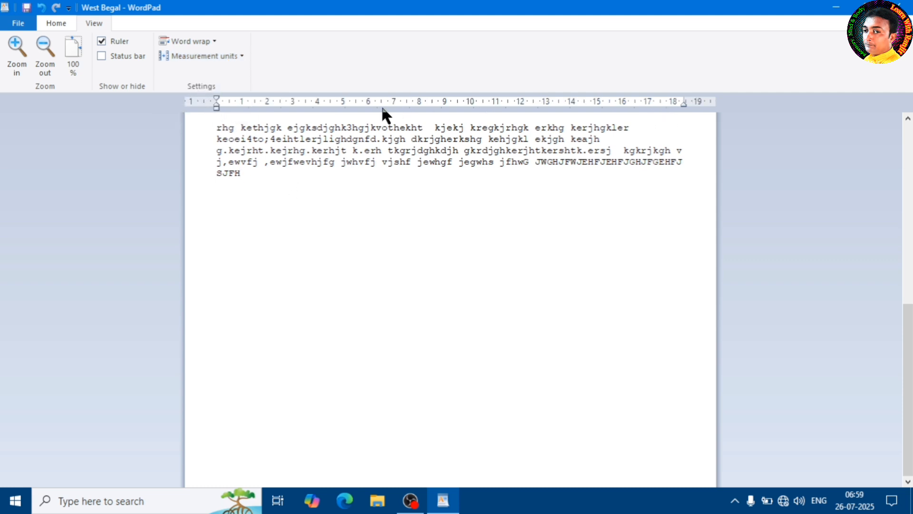
# Set the page's left, right, top and bottom margins to 0.5 mm in Page Setup.
pyautogui.click(19, 24)
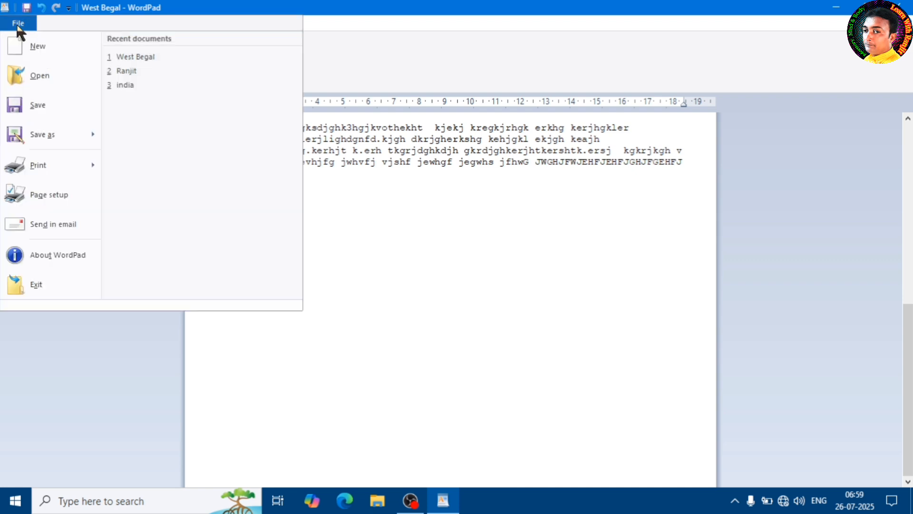
pyautogui.click(42, 195)
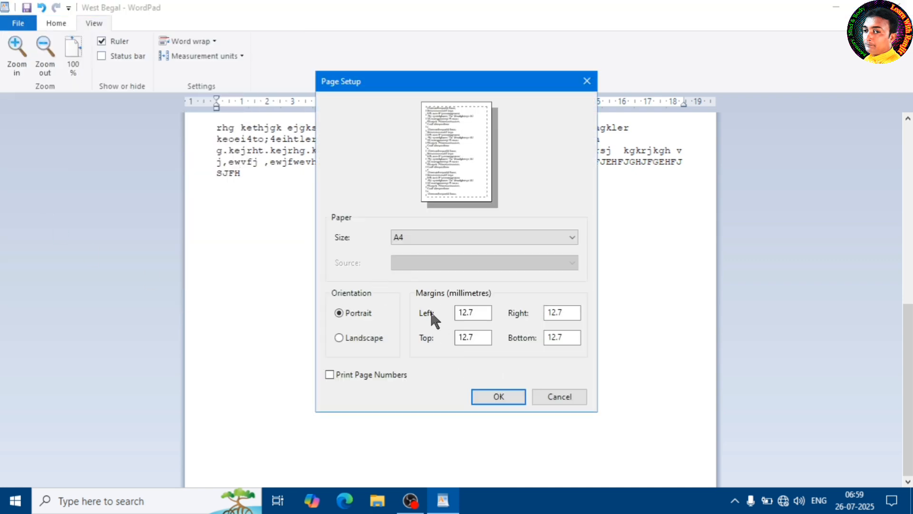
pyautogui.moveTo(477, 312); pyautogui.dragTo(426, 322)
pyautogui.press('BackSpace')
pyautogui.write('.5')
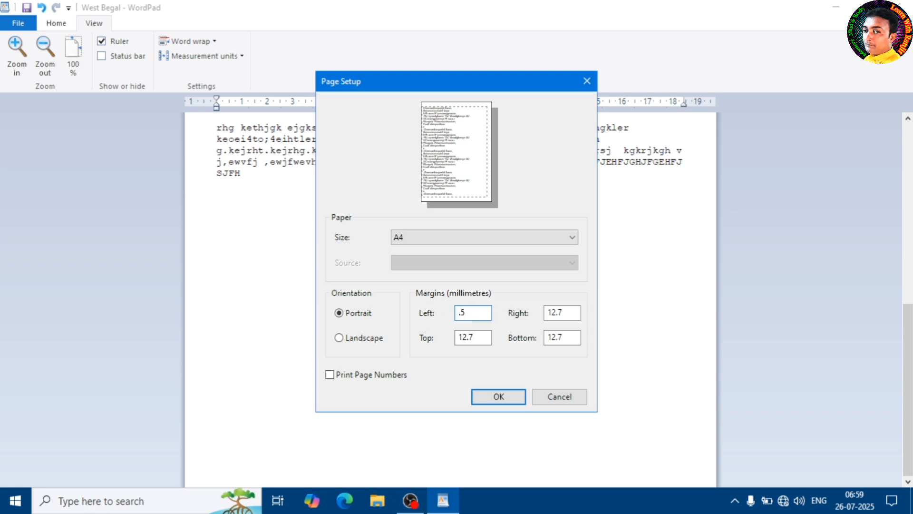
pyautogui.press('Tab')
pyautogui.press('BackSpace')
pyautogui.write('.5')
pyautogui.press('Tab')
pyautogui.write('.')
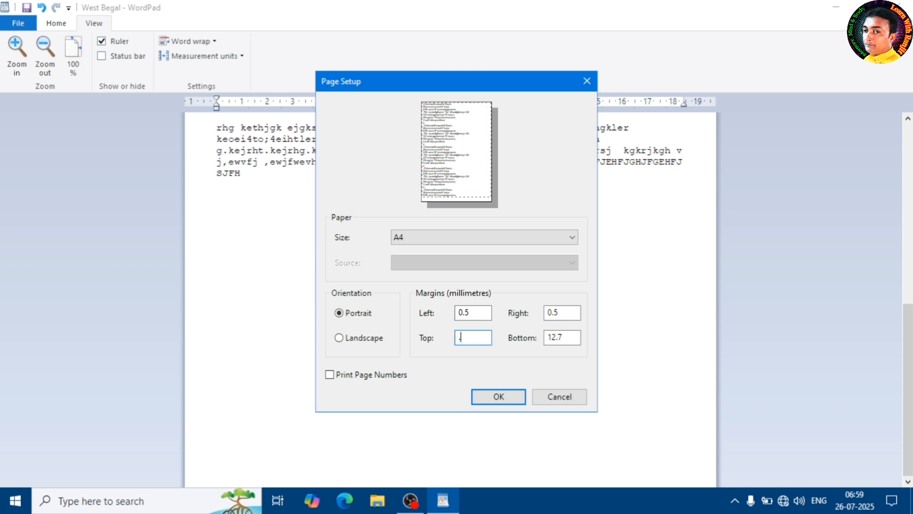
pyautogui.press('Tab')
pyautogui.write('.')
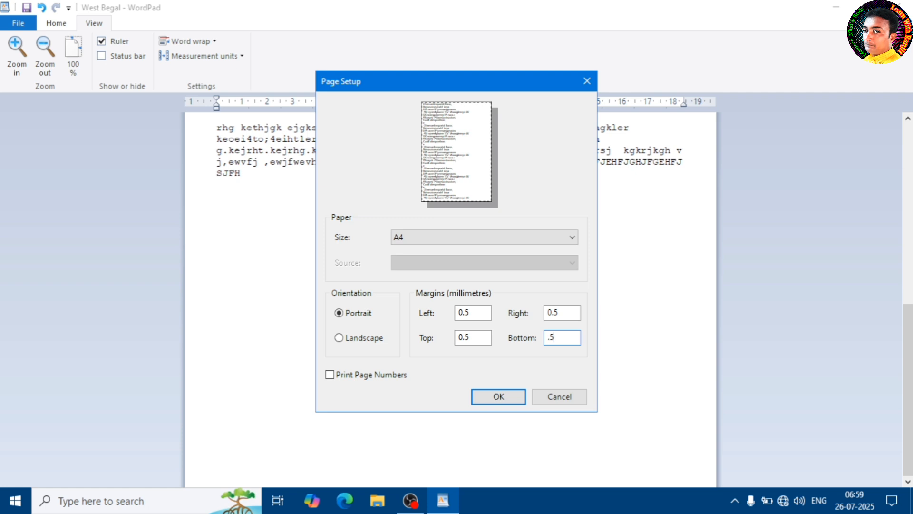
pyautogui.click(497, 396)
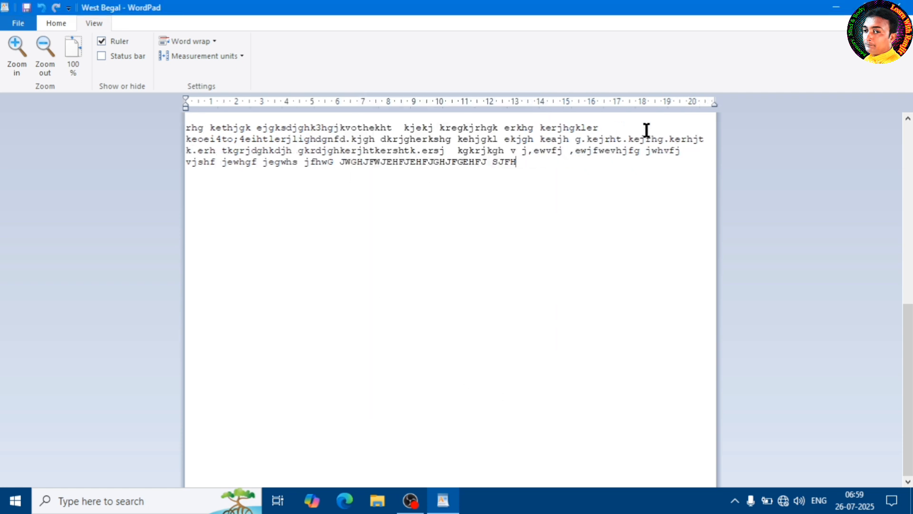
# Select the words "vjshf jewhgf" at the start of the paragraph's last line.
pyautogui.doubleClick(206, 132)
pyautogui.click(167, 142)
pyautogui.moveTo(235, 164); pyautogui.dragTo(169, 173)
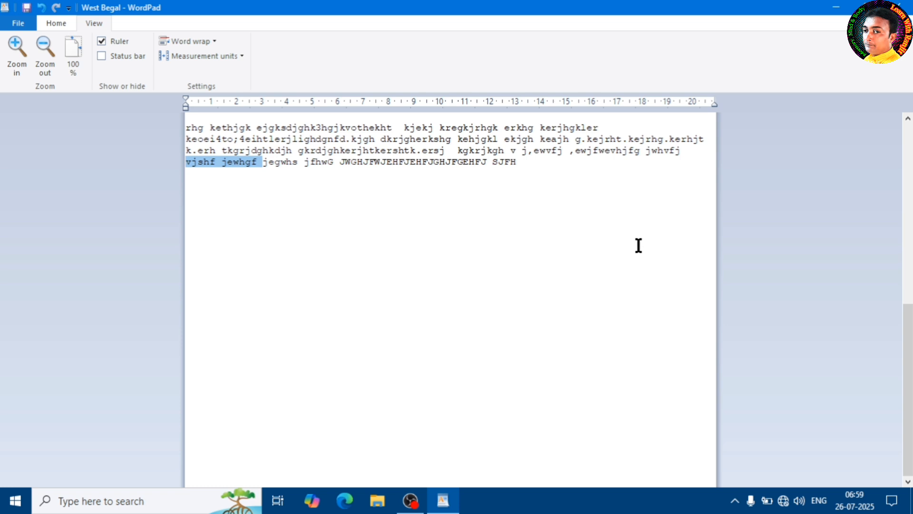
# Switch the ruler's measurement units to points, to picas and finally to inches, and return to the Home commands.
pyautogui.click(236, 57)
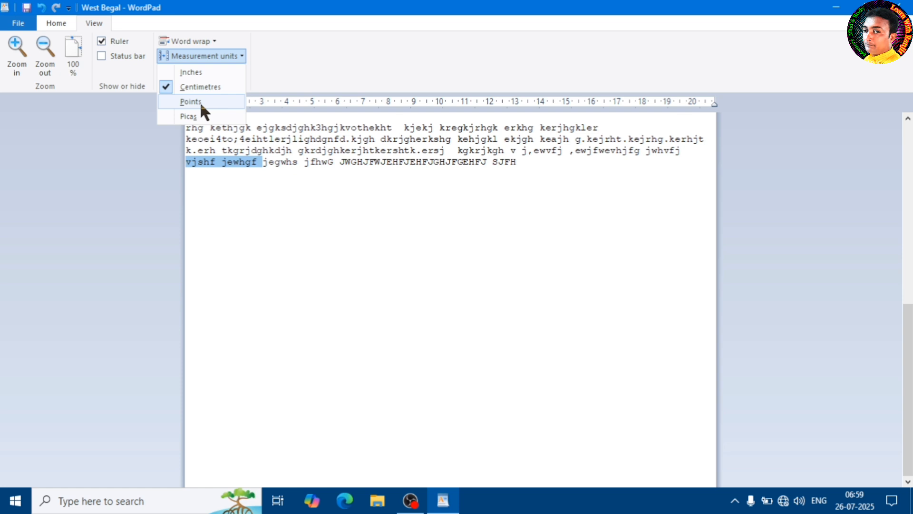
pyautogui.click(199, 101)
pyautogui.click(213, 55)
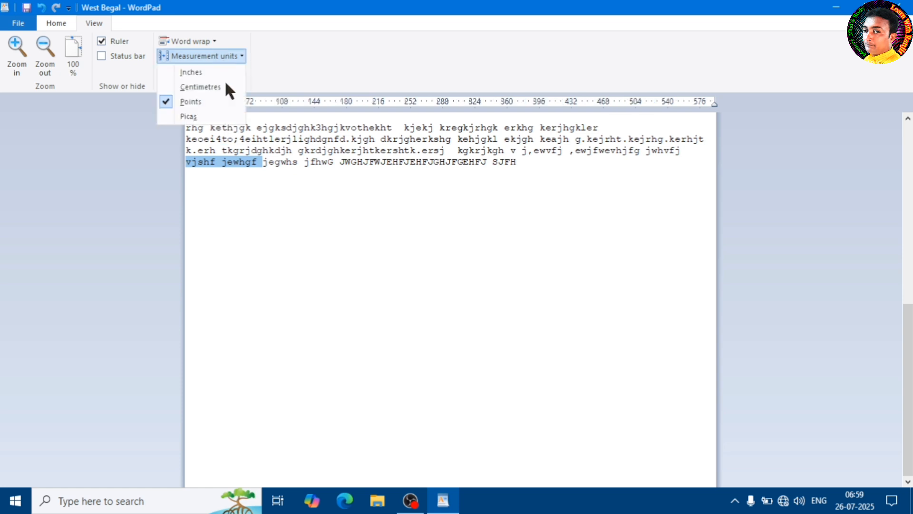
pyautogui.click(191, 116)
pyautogui.click(226, 57)
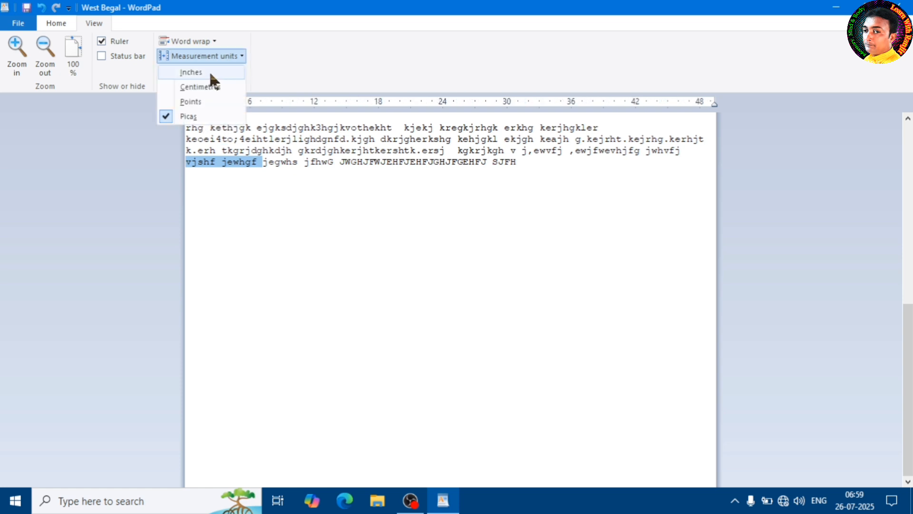
pyautogui.click(209, 72)
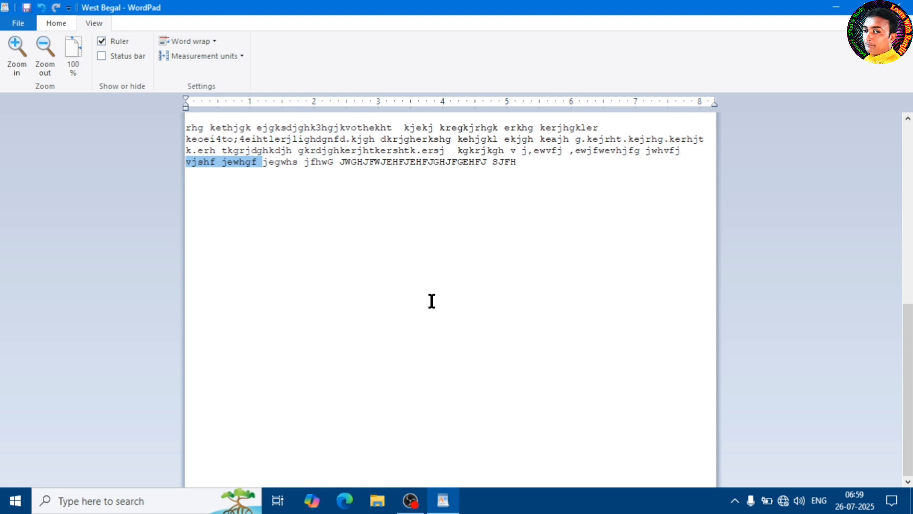
pyautogui.click(55, 24)
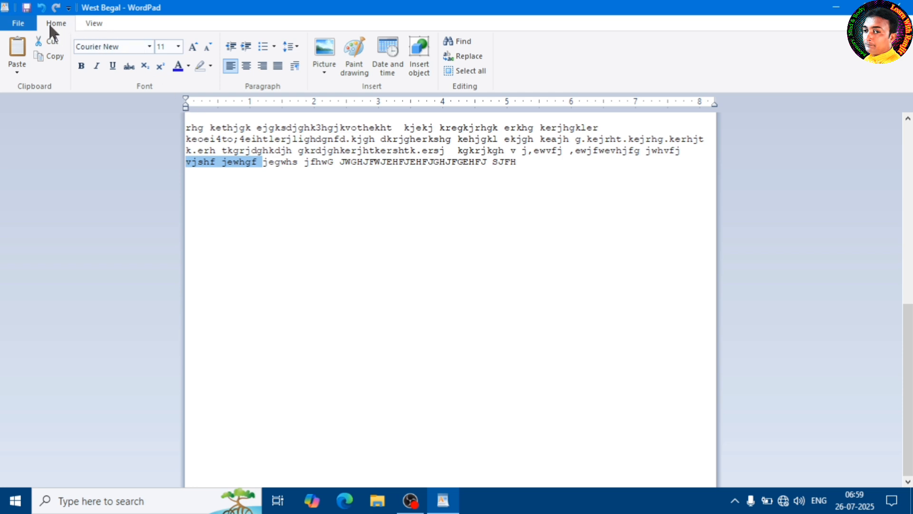
# Clear the current text selection, show the View commands, and delete all of the document's text.
pyautogui.click(277, 150)
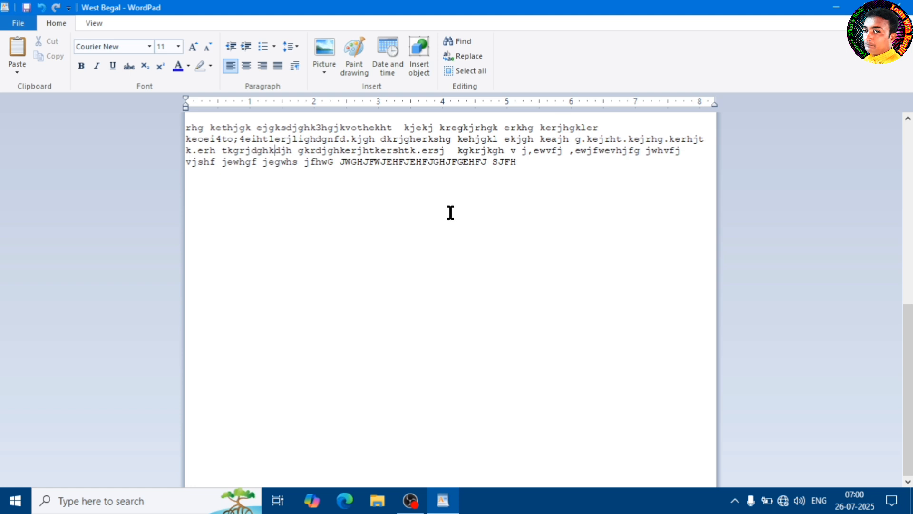
pyautogui.click(93, 24)
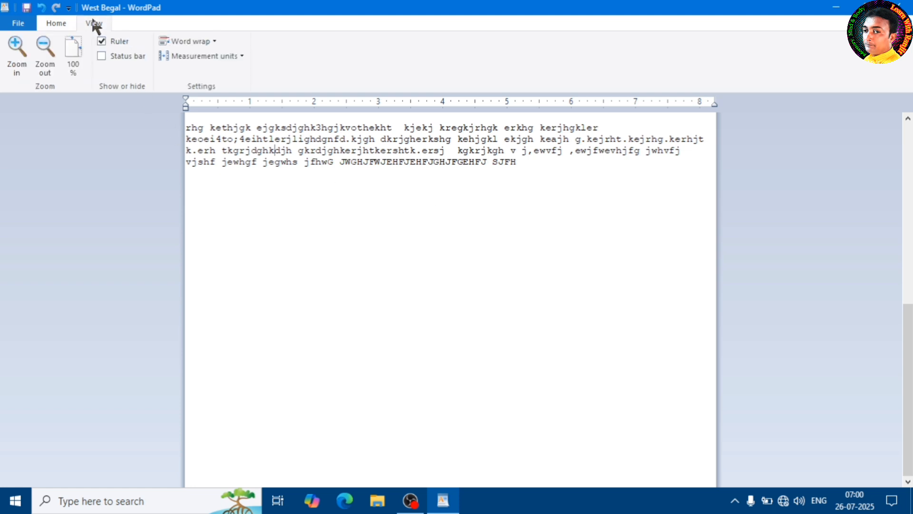
pyautogui.click(346, 162)
pyautogui.hotkey('ctrl', 'a')
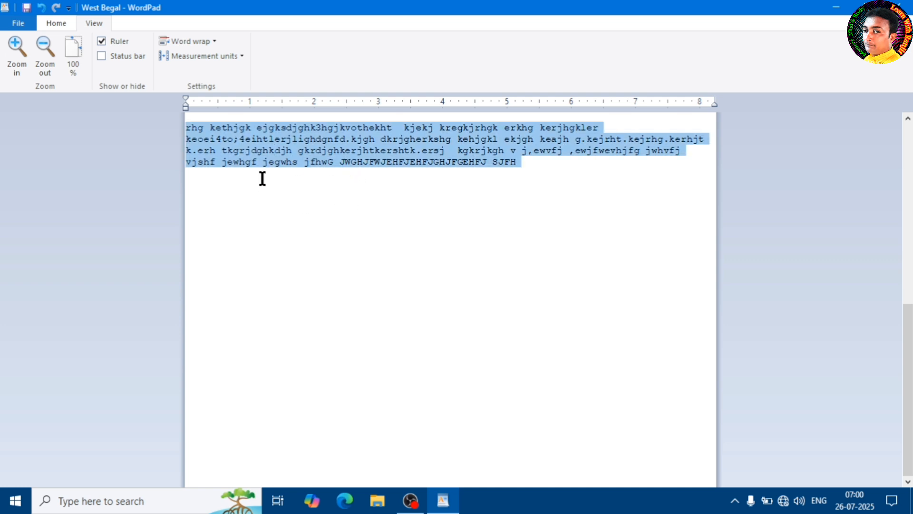
pyautogui.press('Delete')
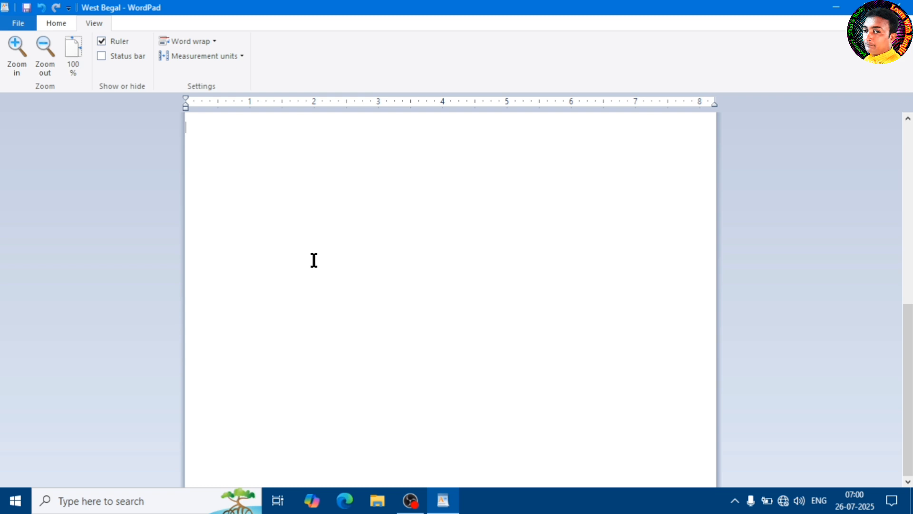
# Review the File commands and the recent documents list, close them, and return to the Home commands.
pyautogui.click(19, 24)
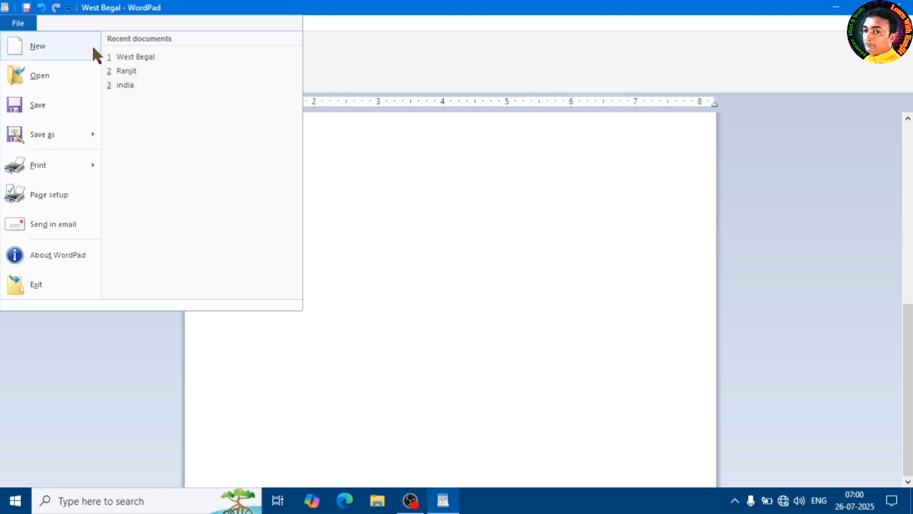
pyautogui.click(387, 214)
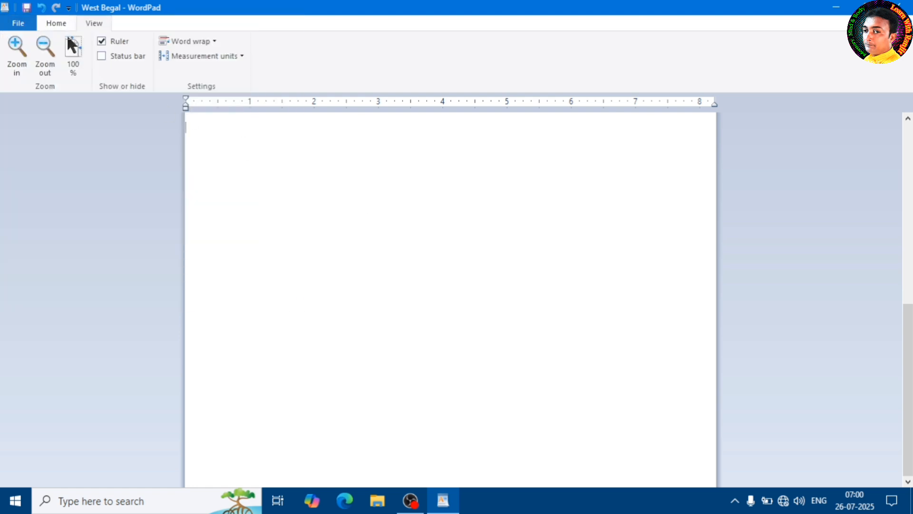
pyautogui.click(52, 22)
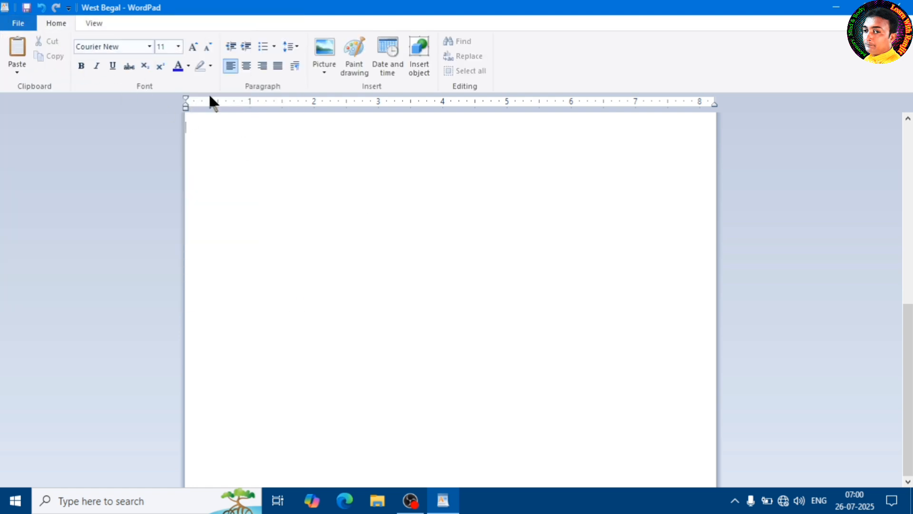